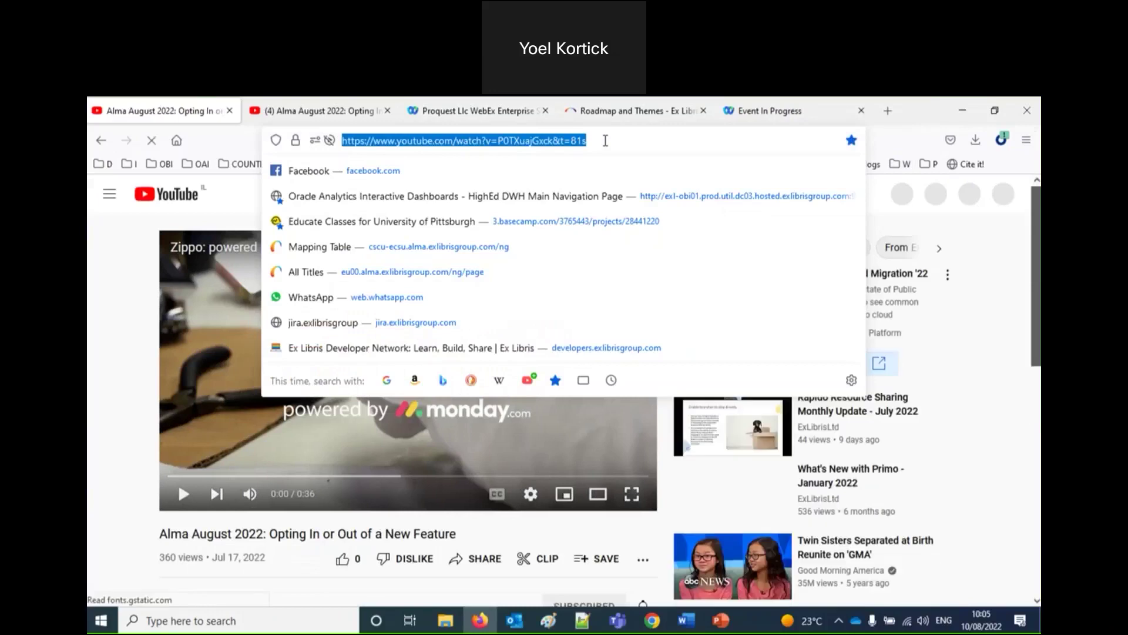
# Highlight "Opting In or Out of a New Feature" in the video title, skip the advert and pause the video.
pyautogui.click(122, 558)
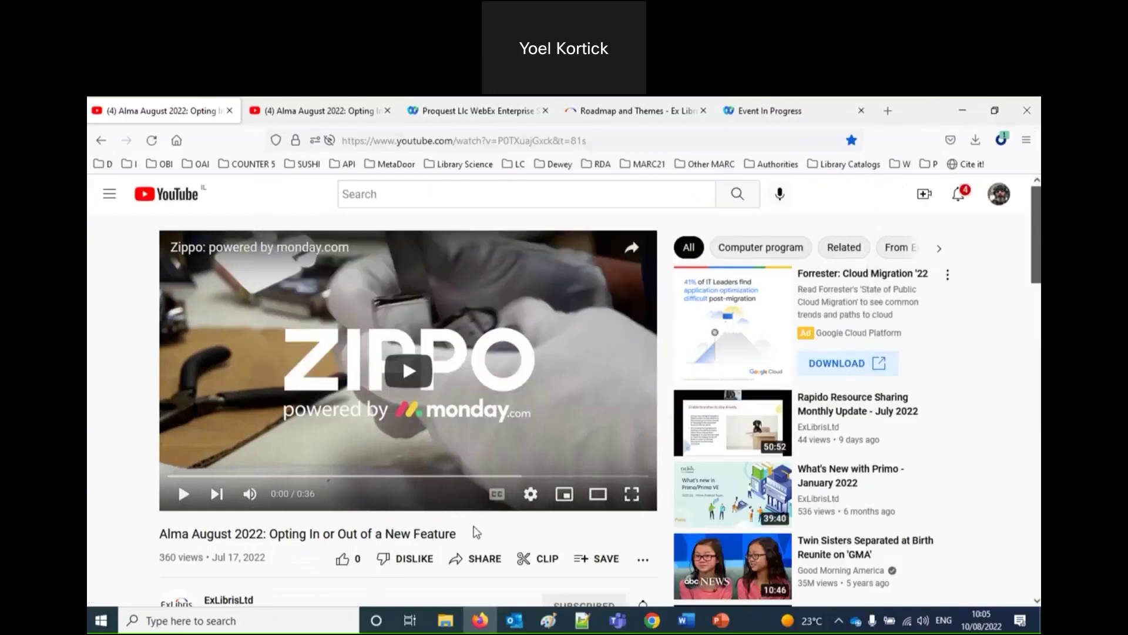
pyautogui.moveTo(457, 534); pyautogui.dragTo(270, 536)
pyautogui.click(617, 489)
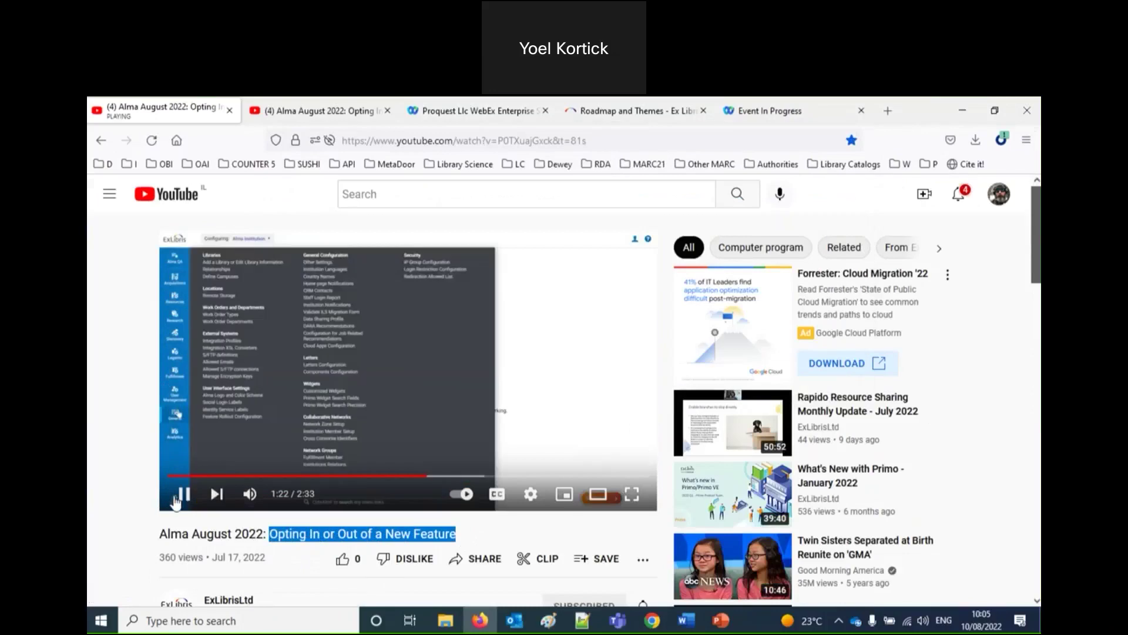
pyautogui.click(182, 494)
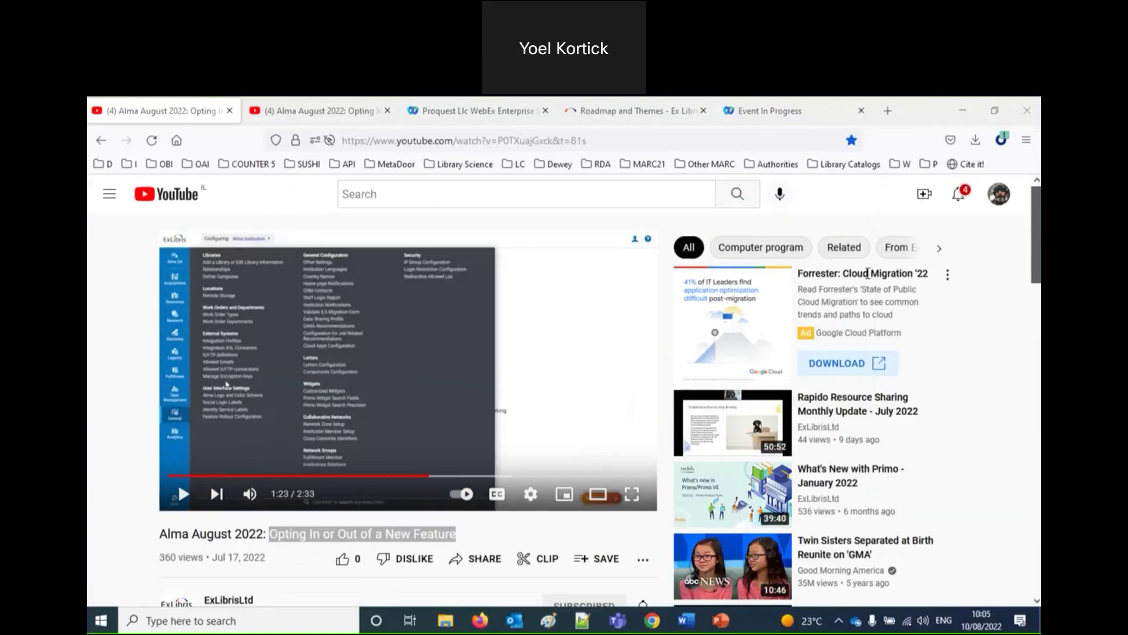
# Open the bookmarked EU Demo Alma EU00 environment and log in with the saved credentials.
pyautogui.click(104, 165)
pyautogui.moveTo(262, 241)
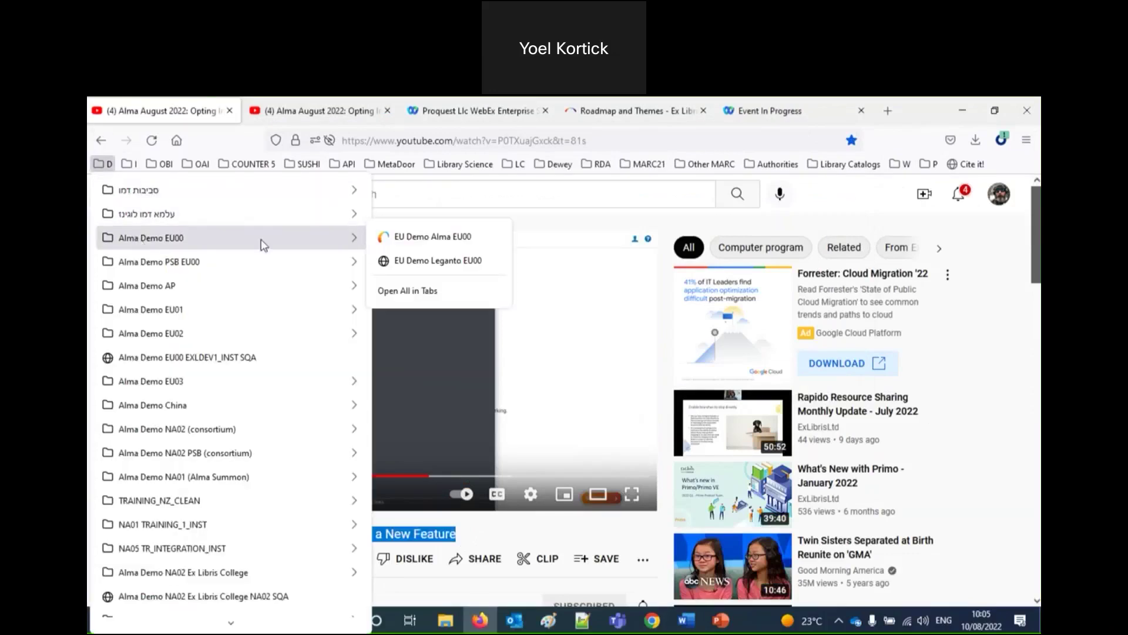
pyautogui.click(398, 241)
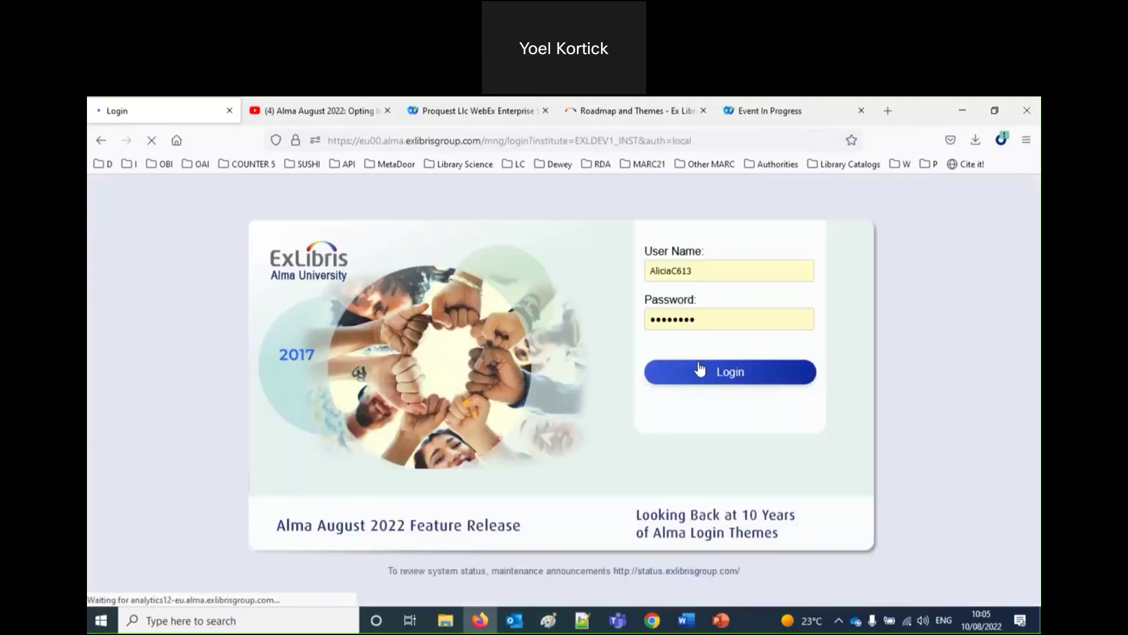
pyautogui.click(702, 373)
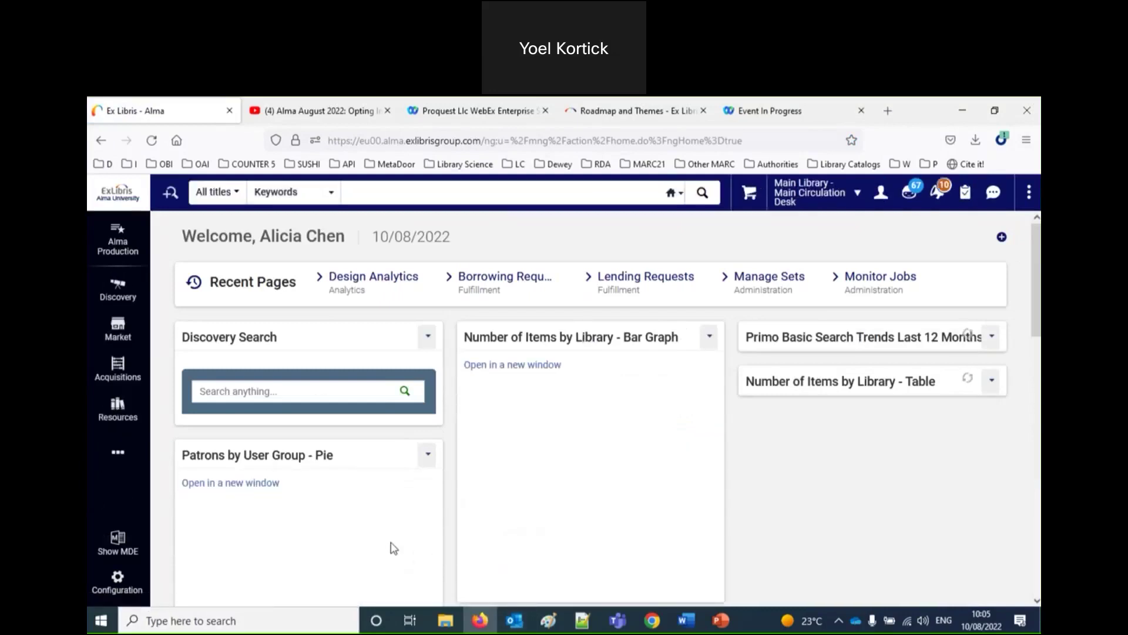
# Open the Borrowing Requests list under Fulfillment's resource sharing functions.
pyautogui.click(117, 460)
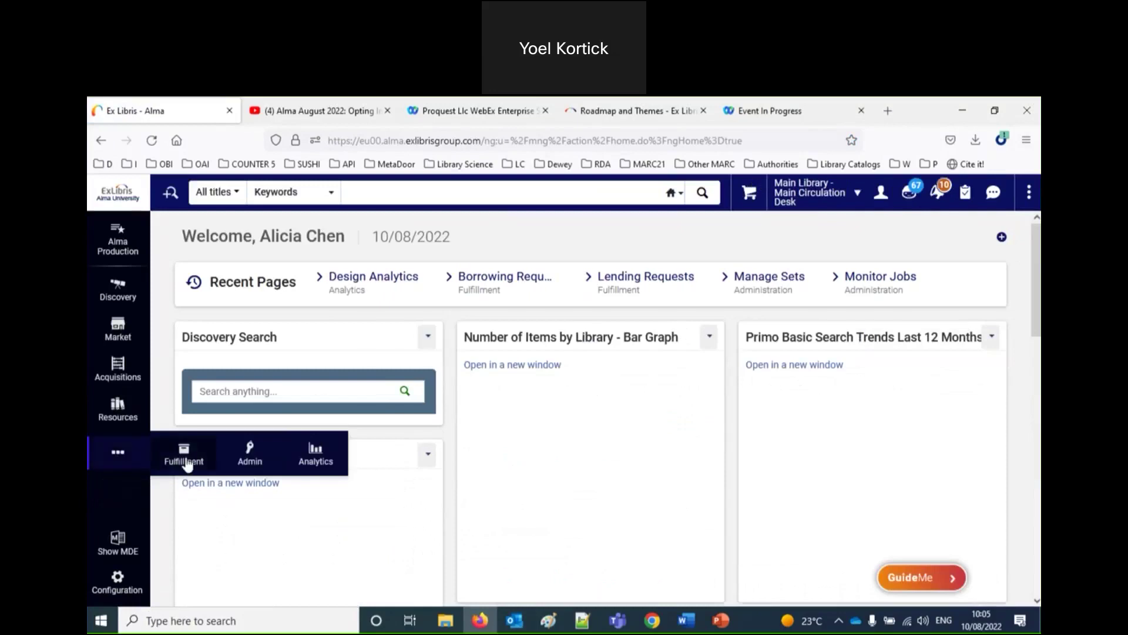
pyautogui.click(184, 461)
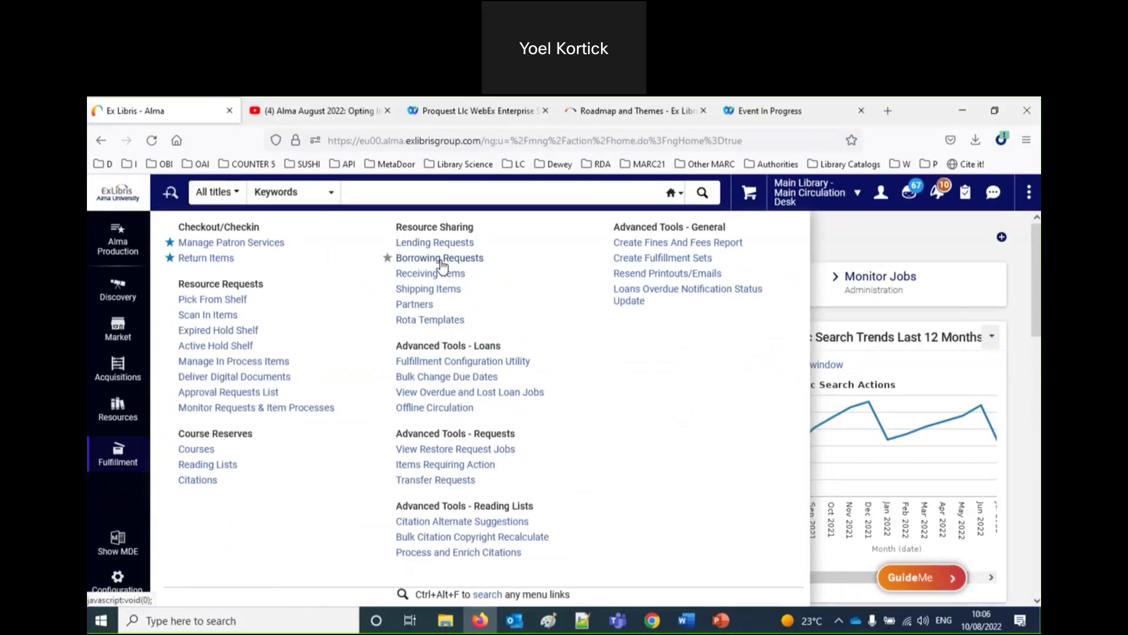
pyautogui.click(442, 263)
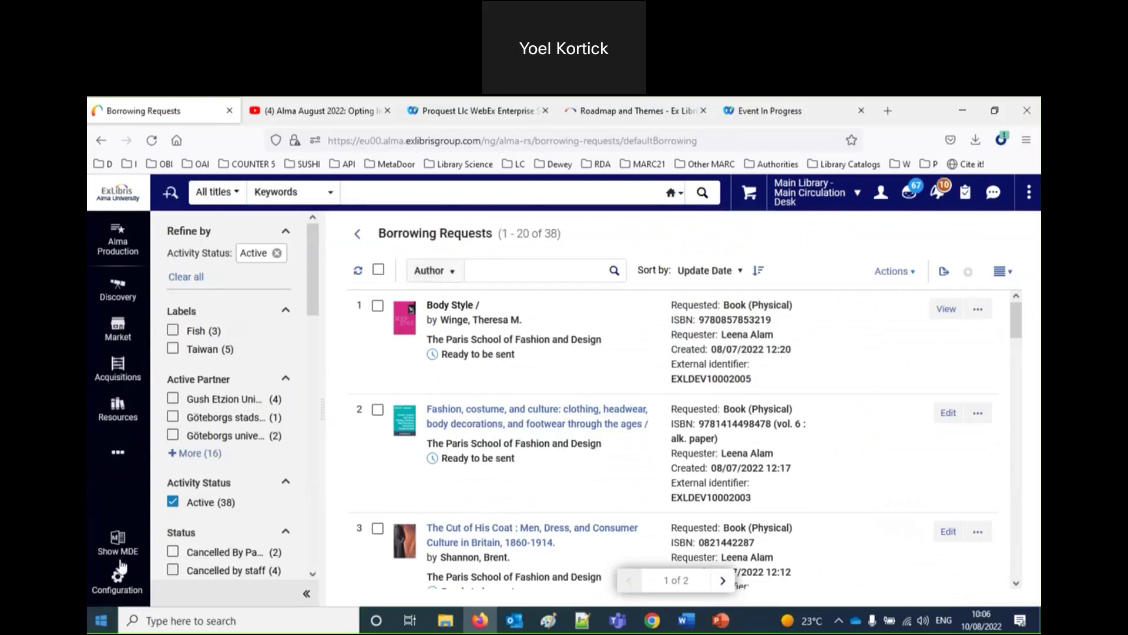
# Switch to the resource sharing Lending Requests list.
pyautogui.click(118, 452)
pyautogui.click(183, 458)
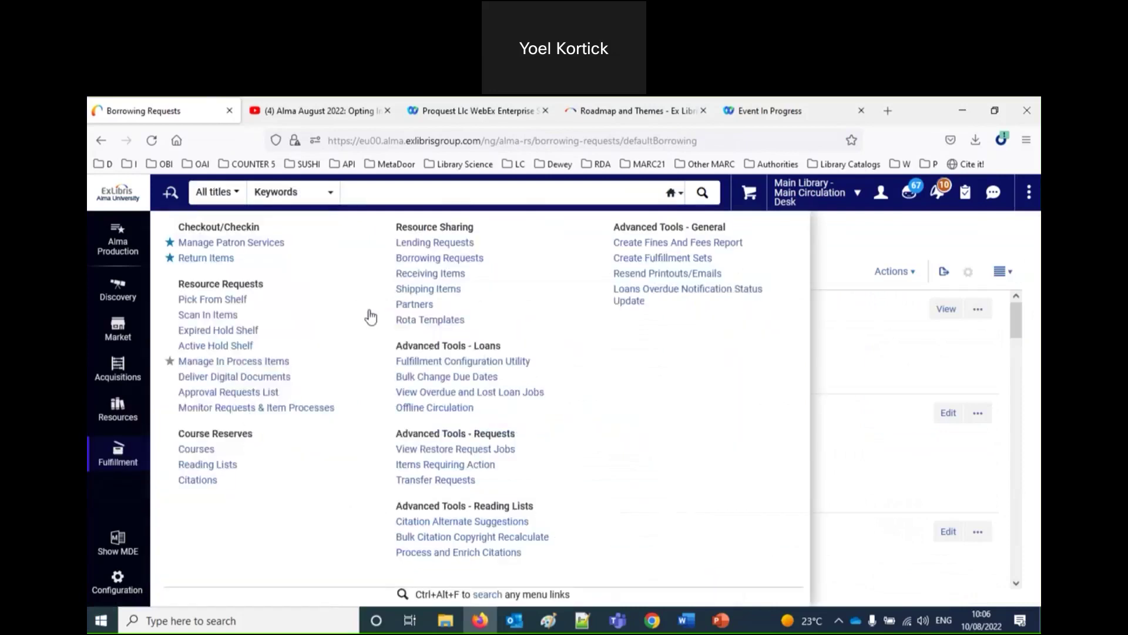
pyautogui.click(414, 248)
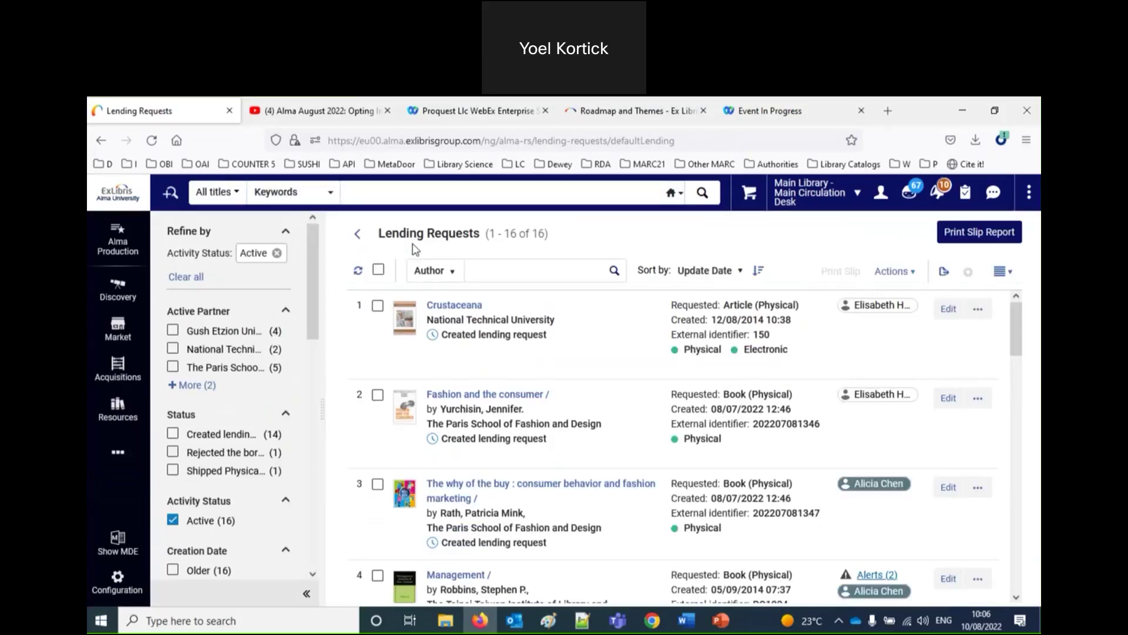
# Collapse and reopen the facets pane beside the lending requests twice, and widen it and narrow it back.
pyautogui.click(306, 597)
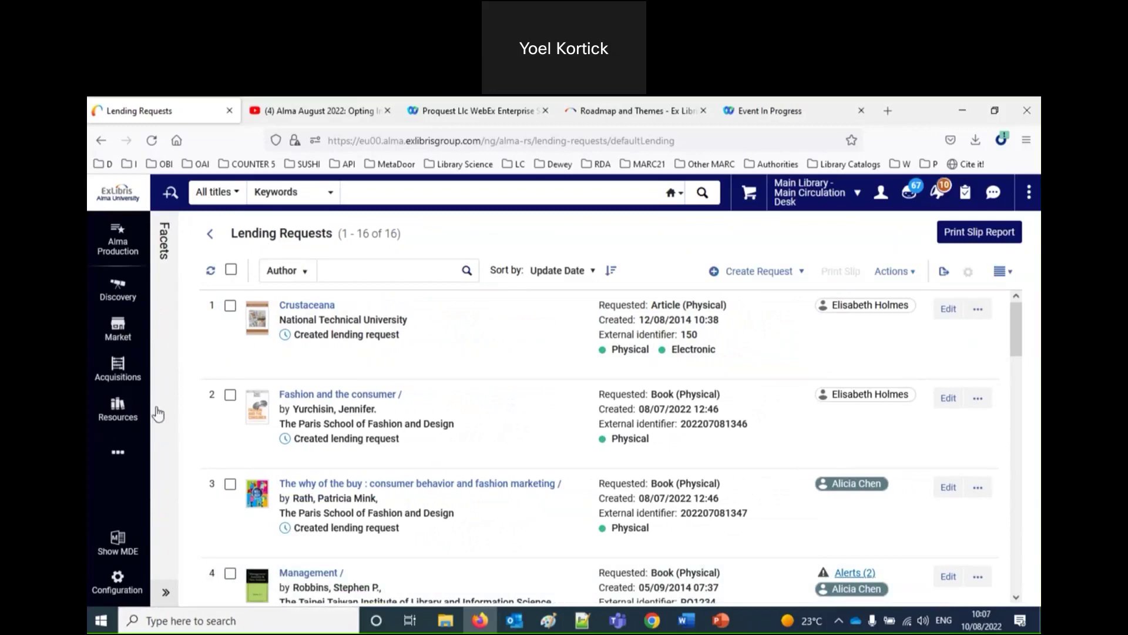
pyautogui.click(167, 594)
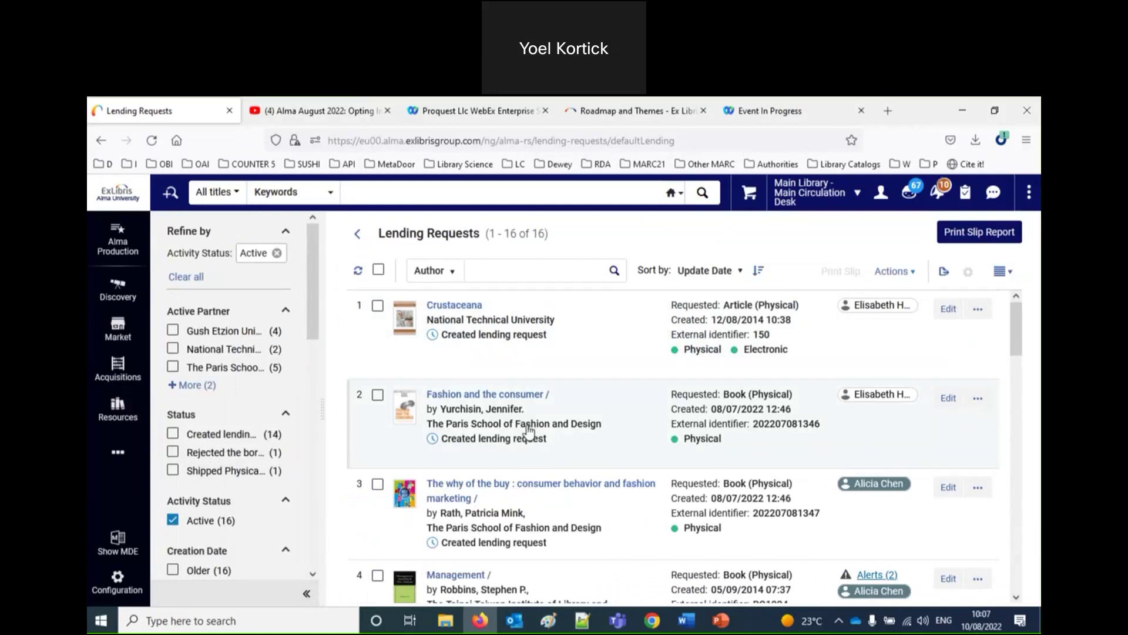
pyautogui.click(306, 595)
pyautogui.click(166, 594)
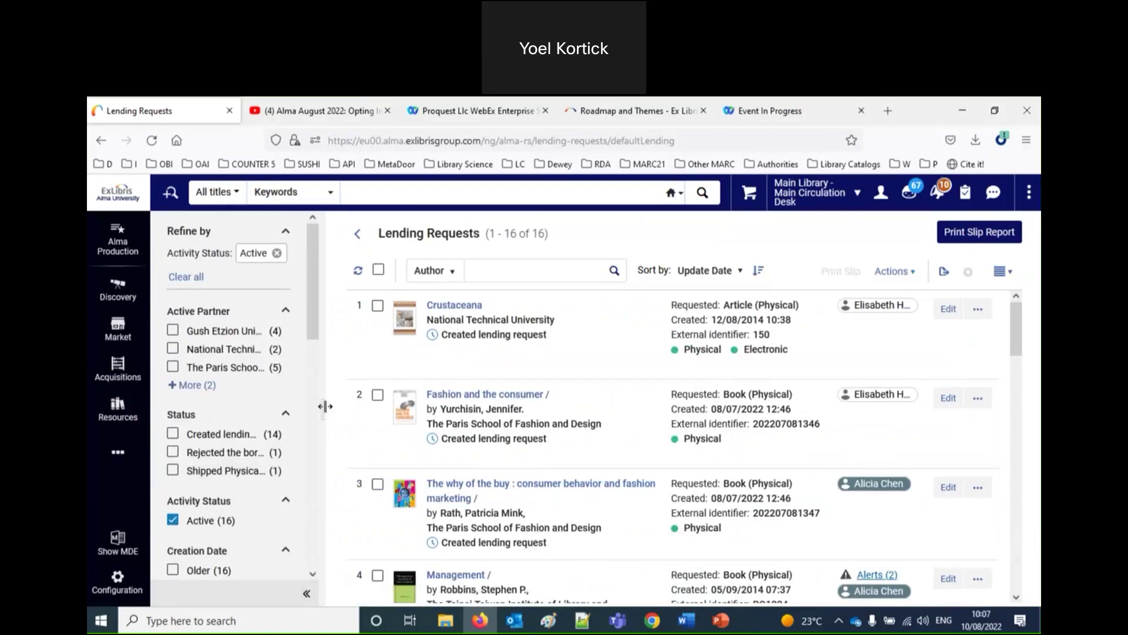
pyautogui.moveTo(325, 405); pyautogui.dragTo(466, 426)
pyautogui.moveTo(335, 451); pyautogui.dragTo(284, 474)
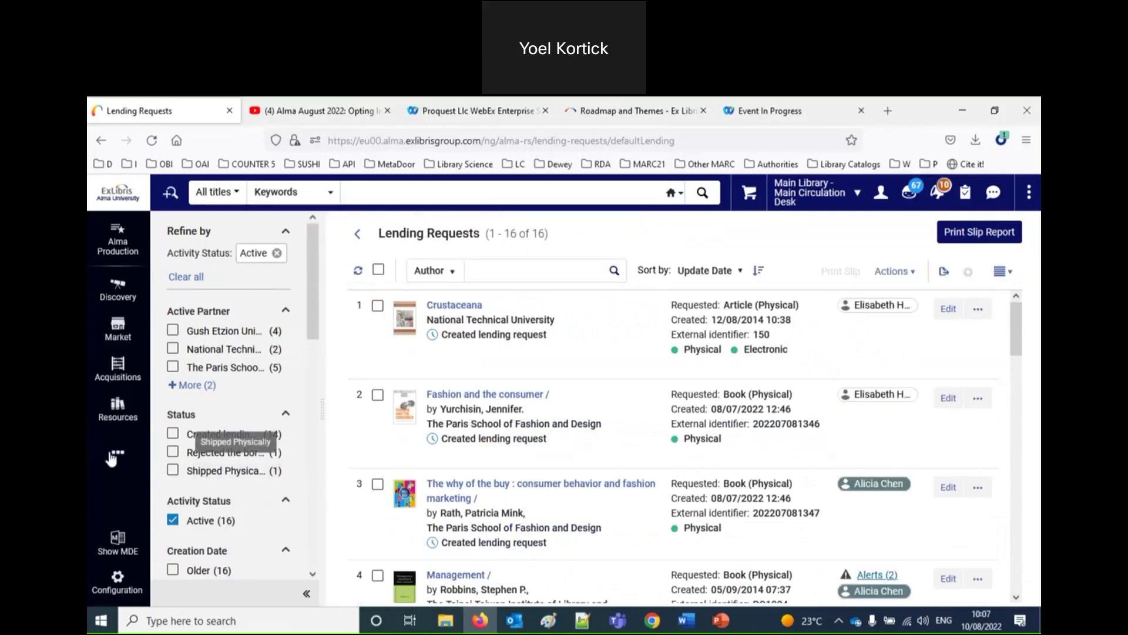
# Return from the lending requests to the resource sharing Borrowing Requests list.
pyautogui.click(118, 410)
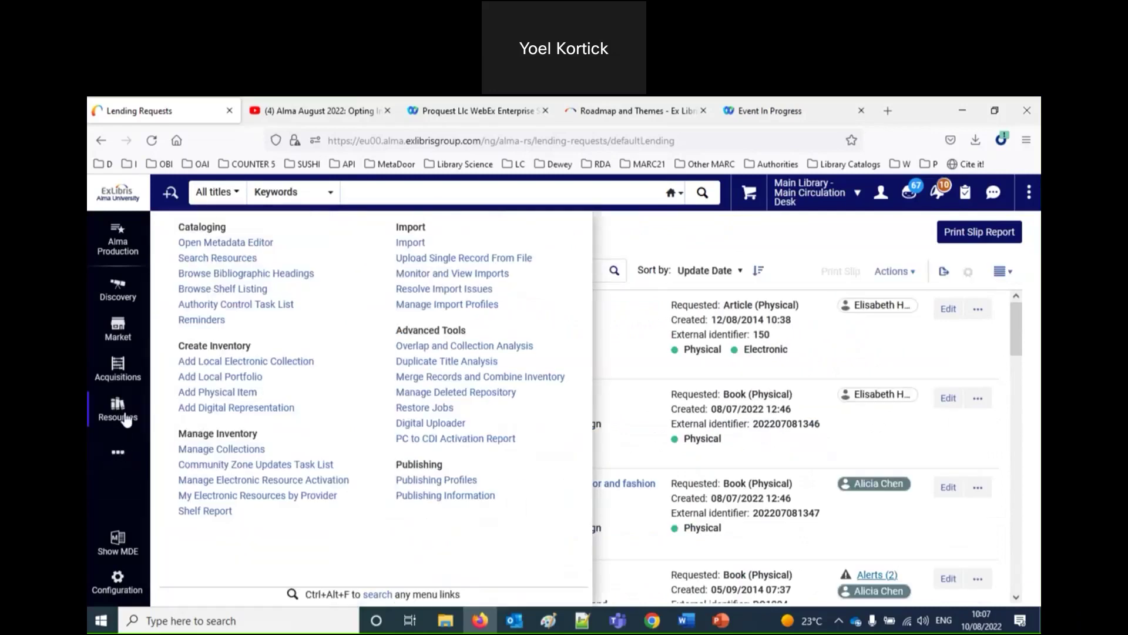
pyautogui.click(118, 451)
pyautogui.click(174, 463)
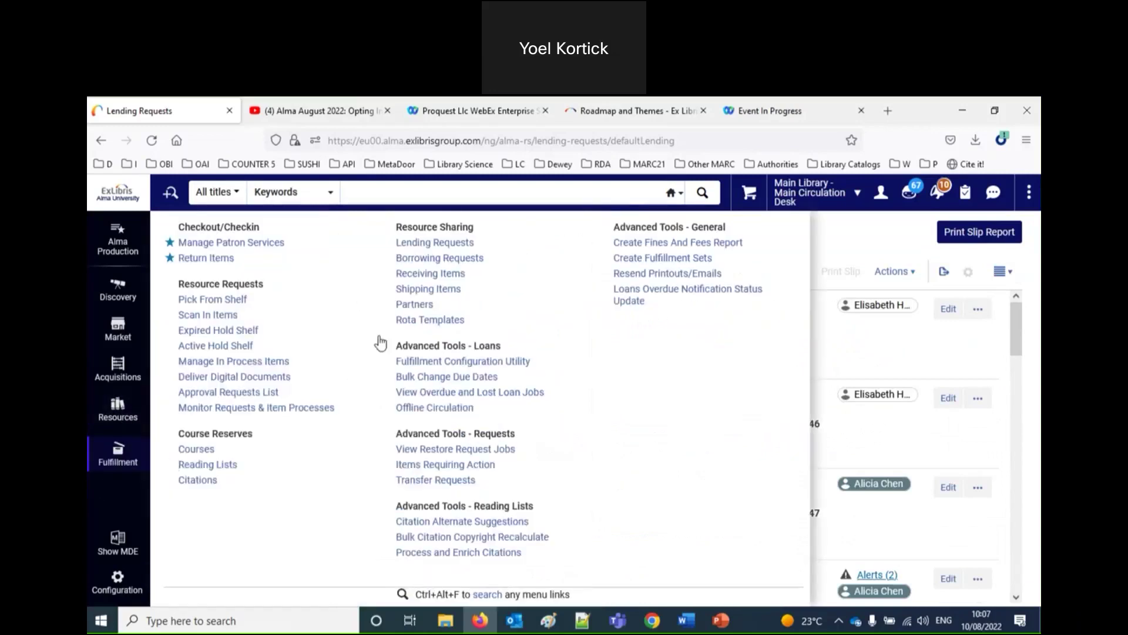
pyautogui.click(424, 259)
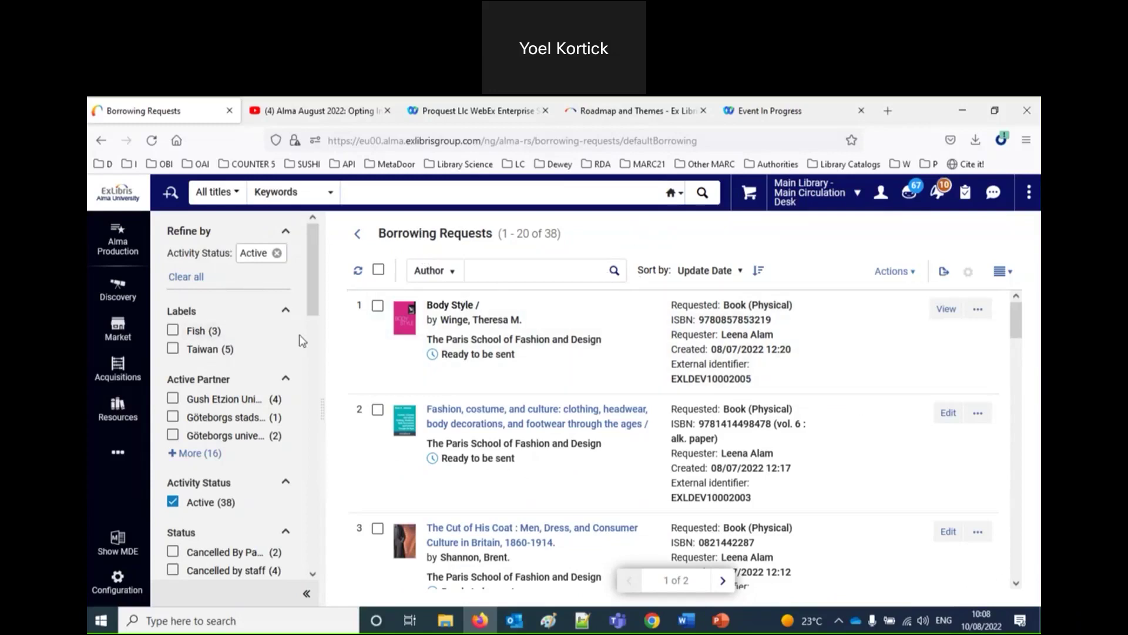
# Expand the Assignee facet, filter the borrowing requests directly by the first named assignee and remove that filter.
pyautogui.scroll(-10, 294, 361)
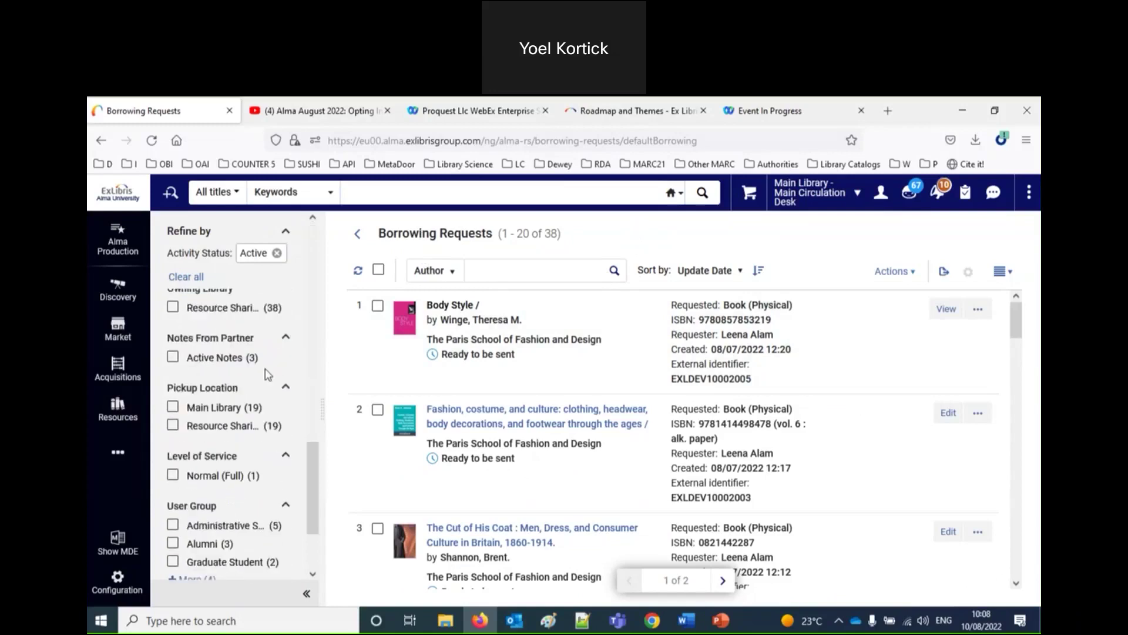
pyautogui.scroll(-1, 268, 372)
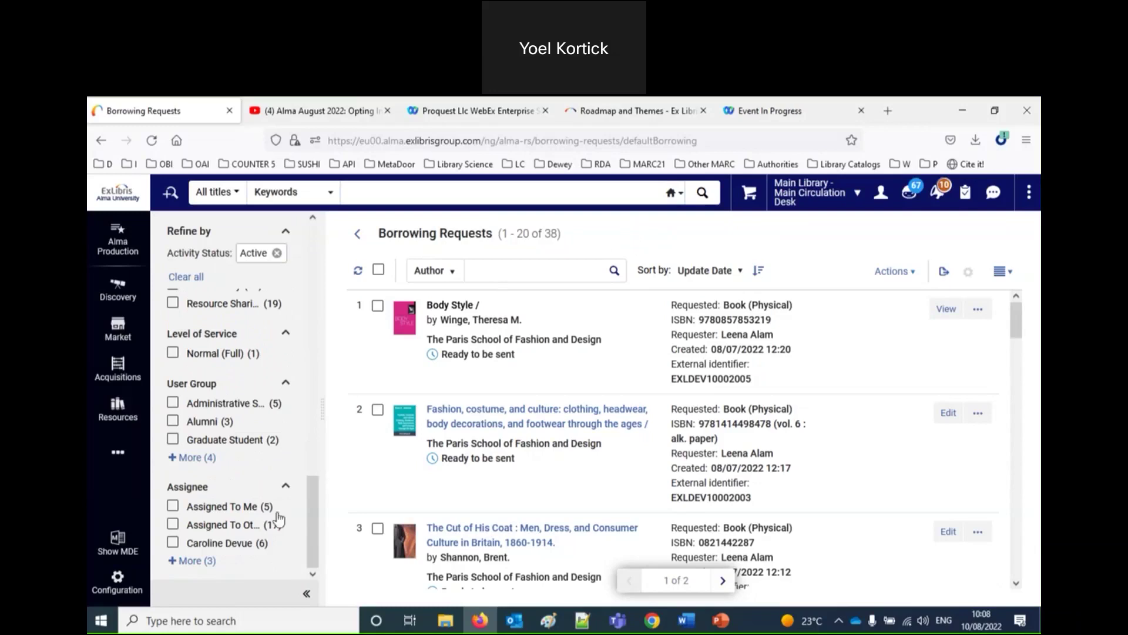
pyautogui.click(188, 561)
pyautogui.moveTo(312, 510); pyautogui.dragTo(322, 551)
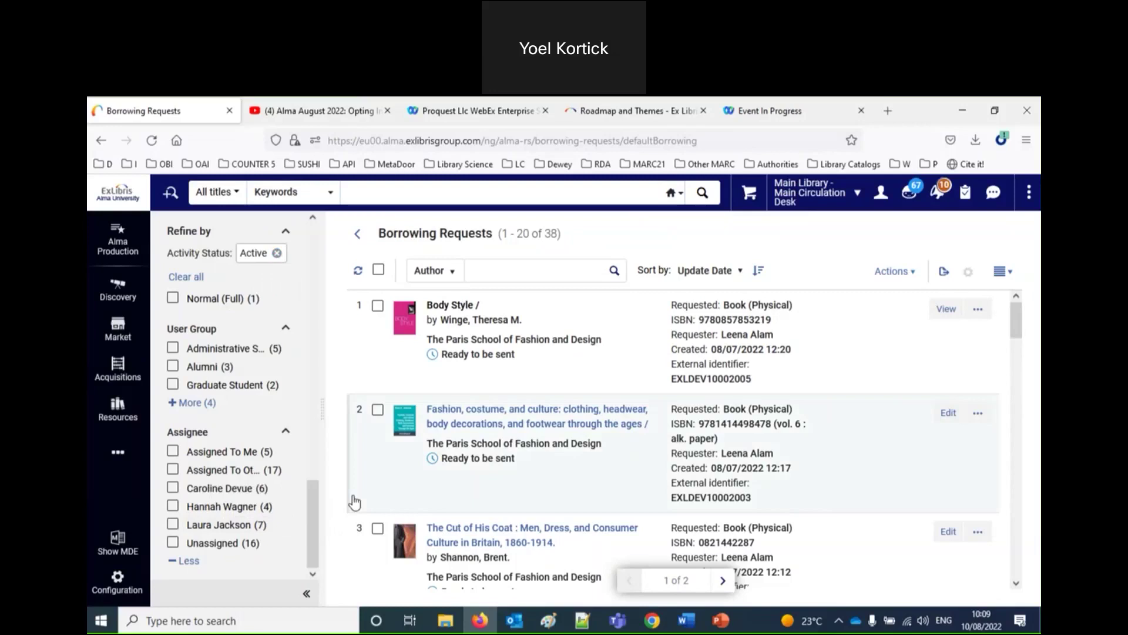
pyautogui.click(222, 490)
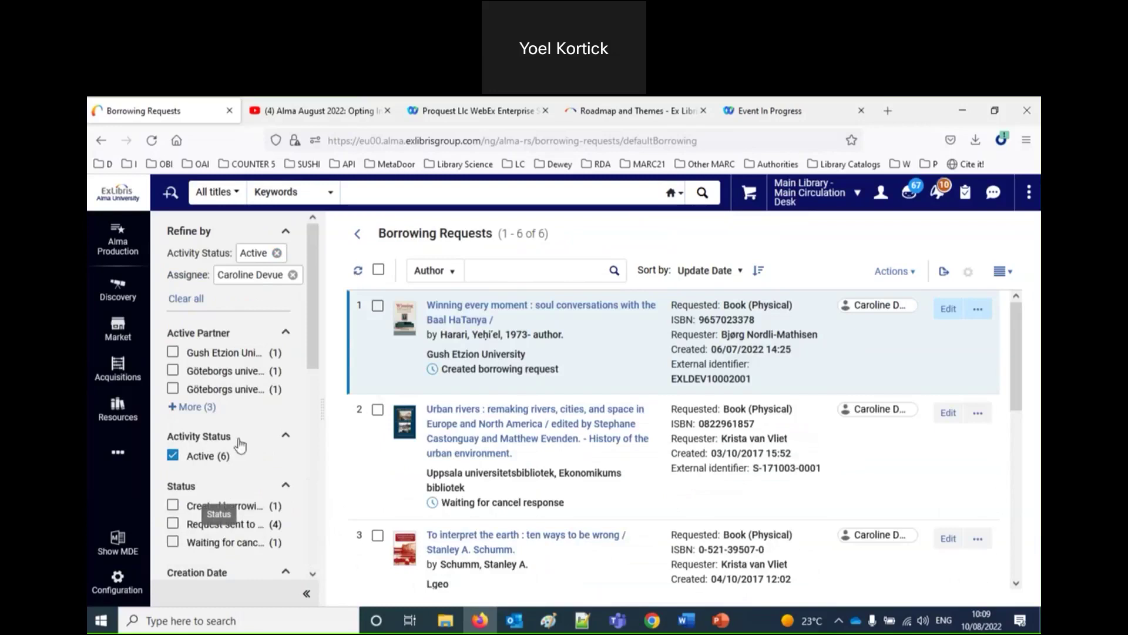
pyautogui.click(293, 276)
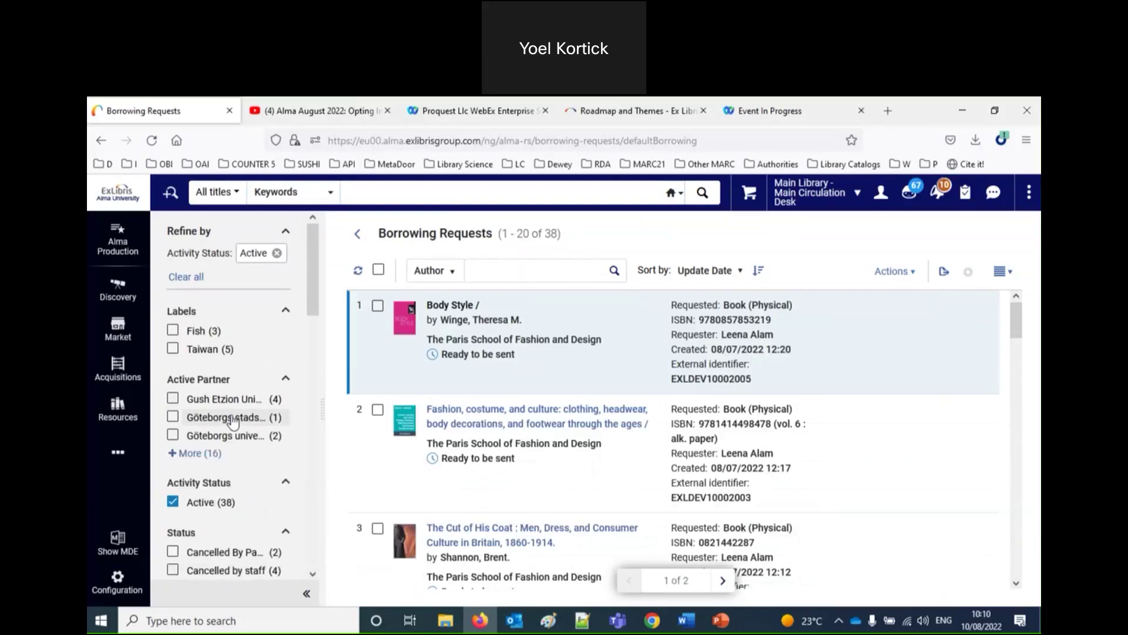
# Expand the Assignee facet again, tick the first named assignee, apply the selection and clear the assignee filter.
pyautogui.scroll(-10, 232, 417)
pyautogui.scroll(-2, 233, 420)
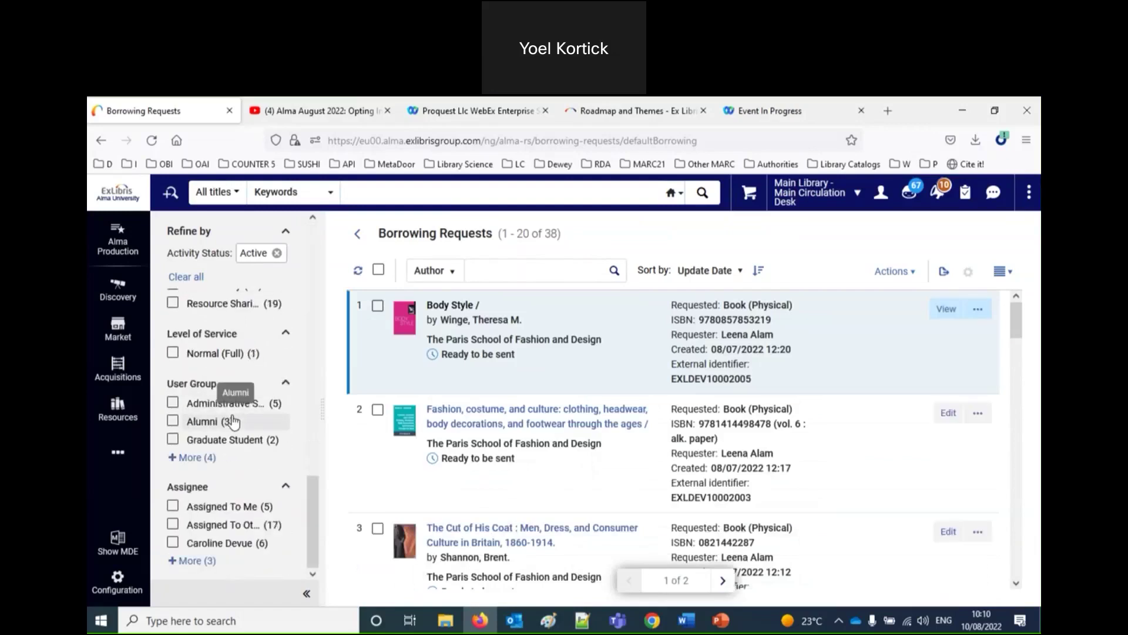
pyautogui.click(194, 560)
pyautogui.scroll(-1, 283, 479)
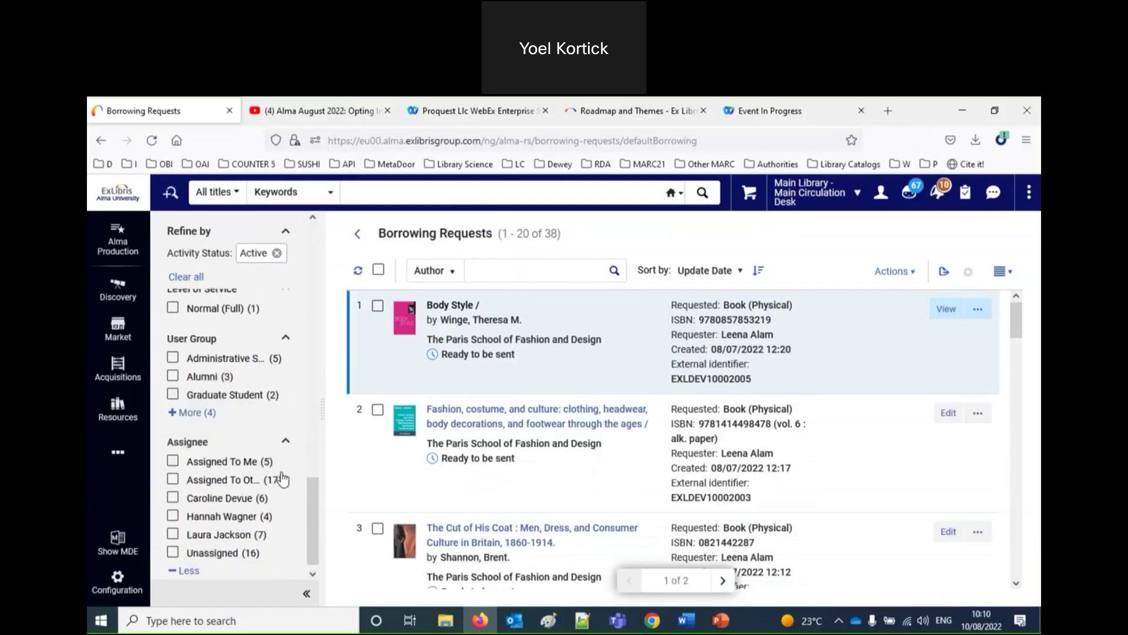
pyautogui.click(174, 490)
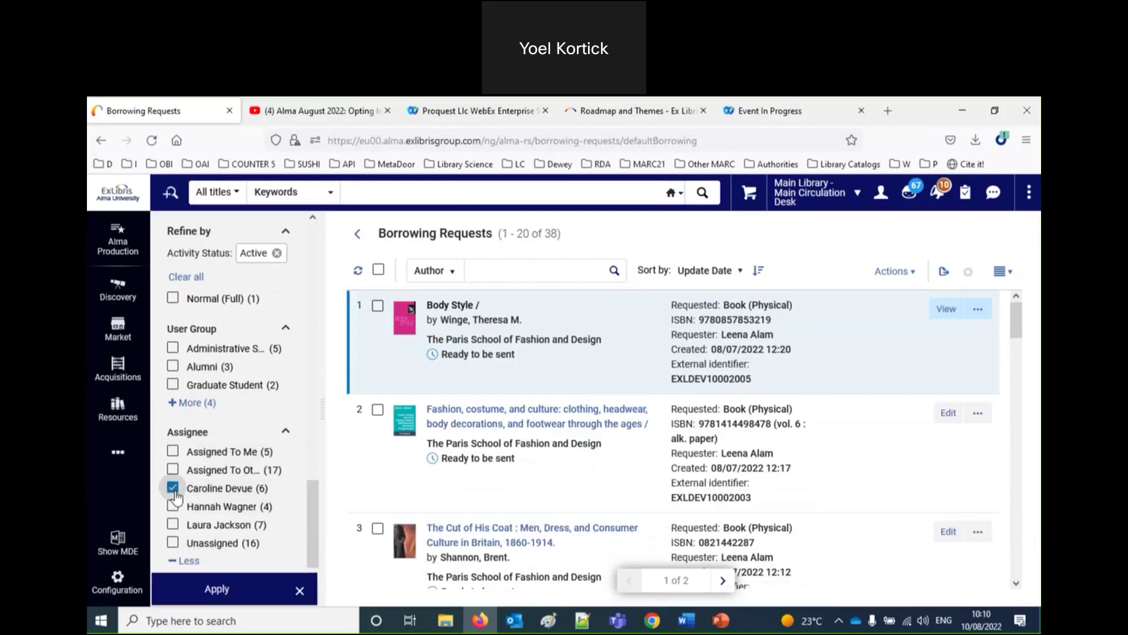
pyautogui.click(210, 589)
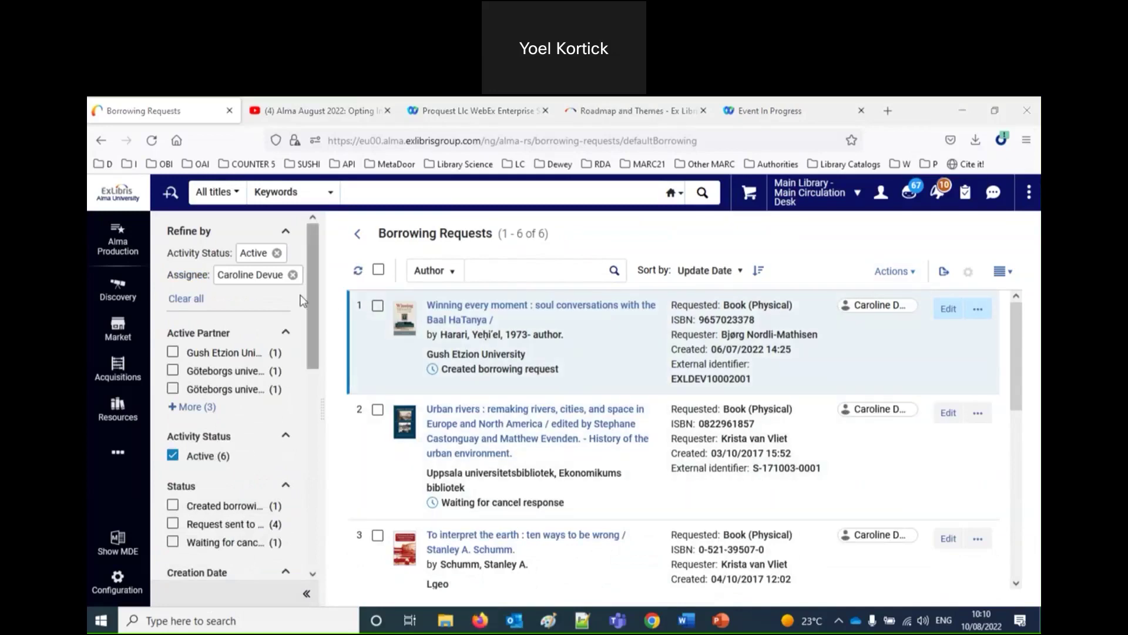
pyautogui.click(293, 276)
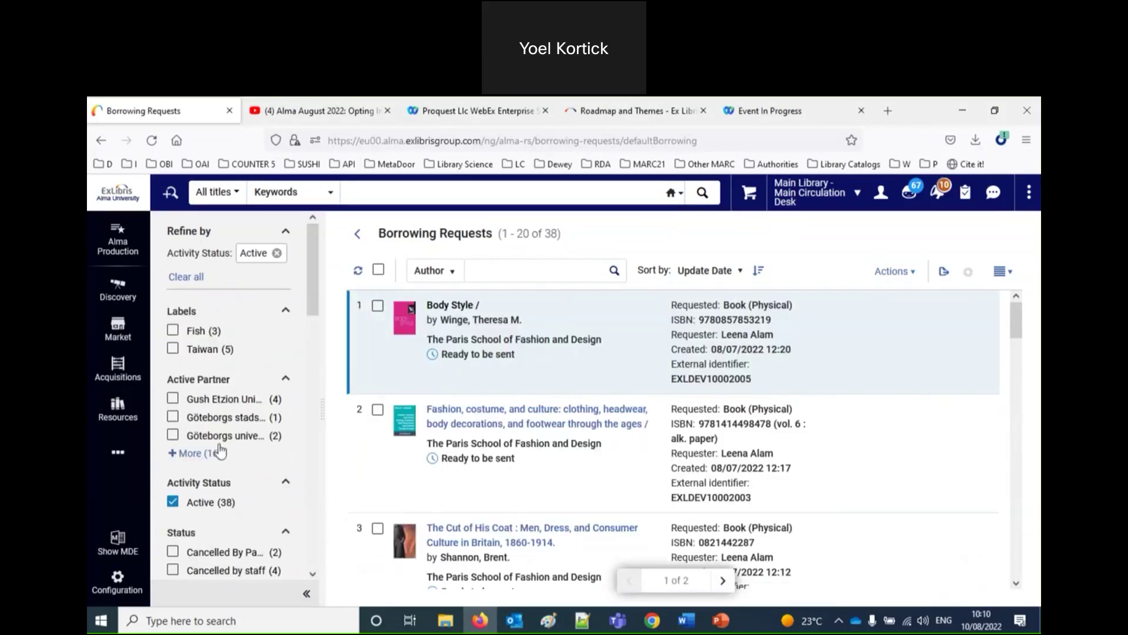
# Filter the borrowing requests by the first named assignee and widen the facets pane so the full facet labels fit.
pyautogui.scroll(-5, 252, 469)
pyautogui.scroll(-10, 253, 472)
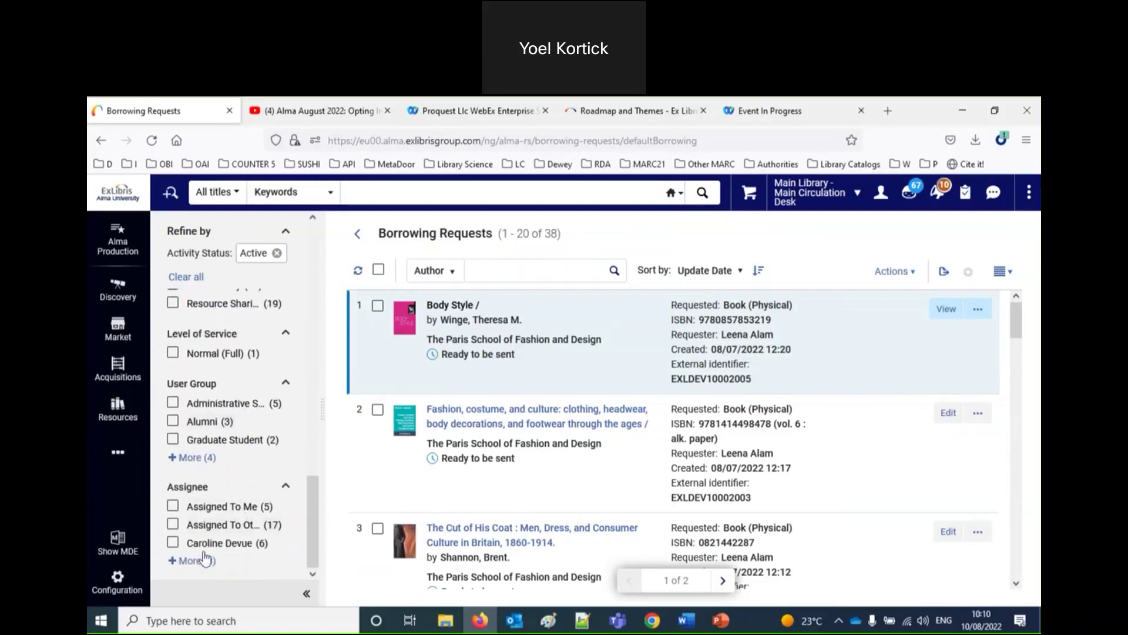
pyautogui.click(219, 551)
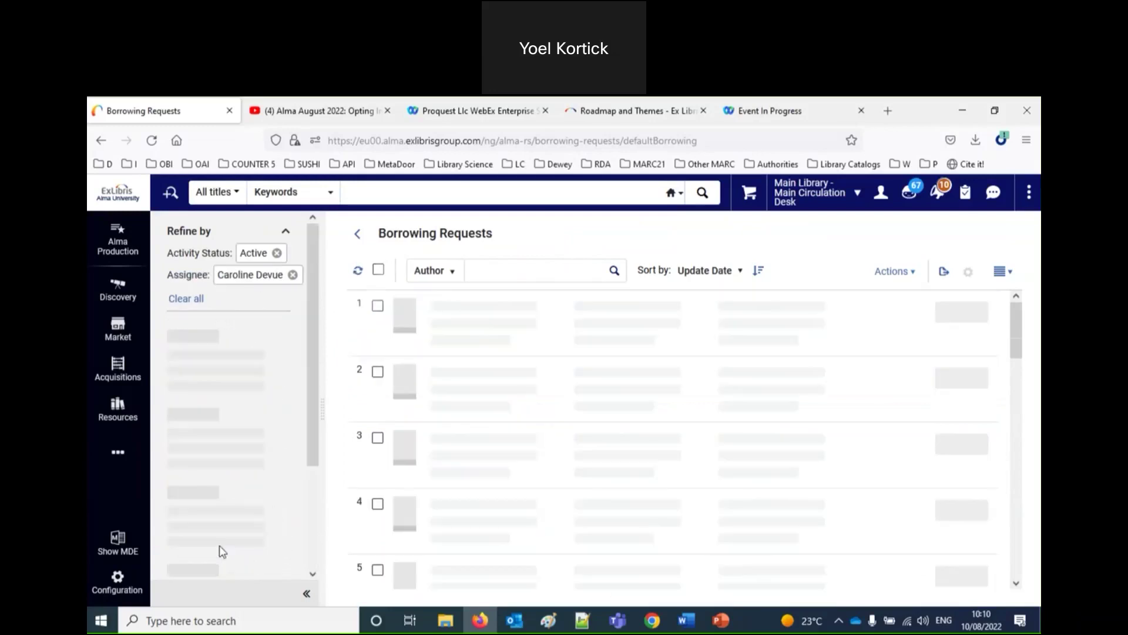
pyautogui.click(322, 436)
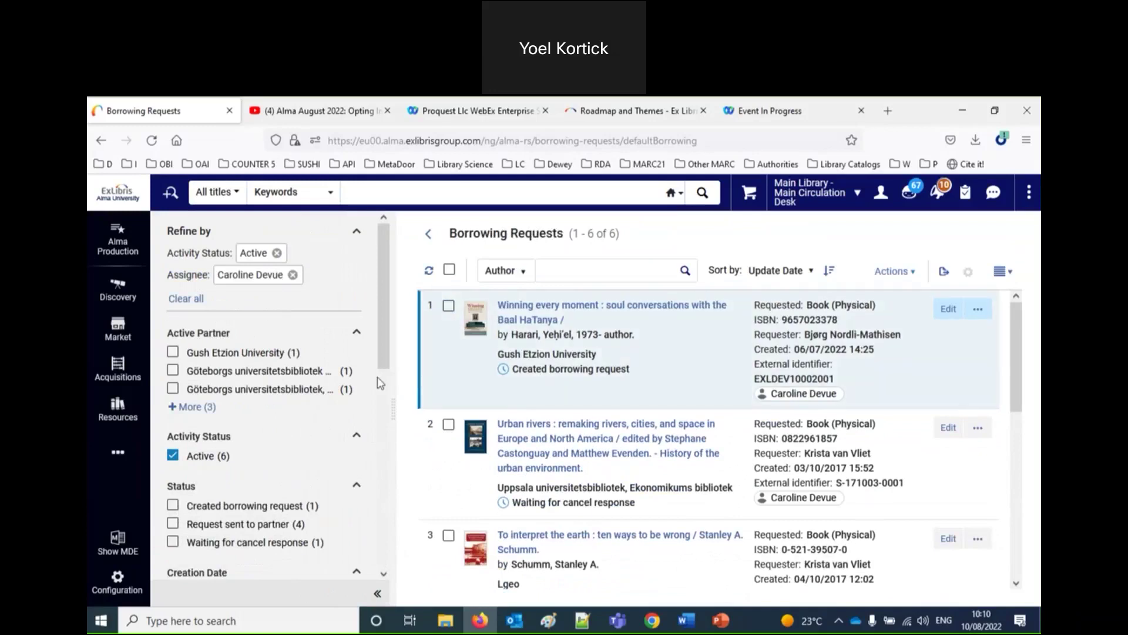
# Narrow the requests to status "Request sent to partner" and remove both the assignee and status filters, keeping Activity Status Active.
pyautogui.scroll(-3, 352, 428)
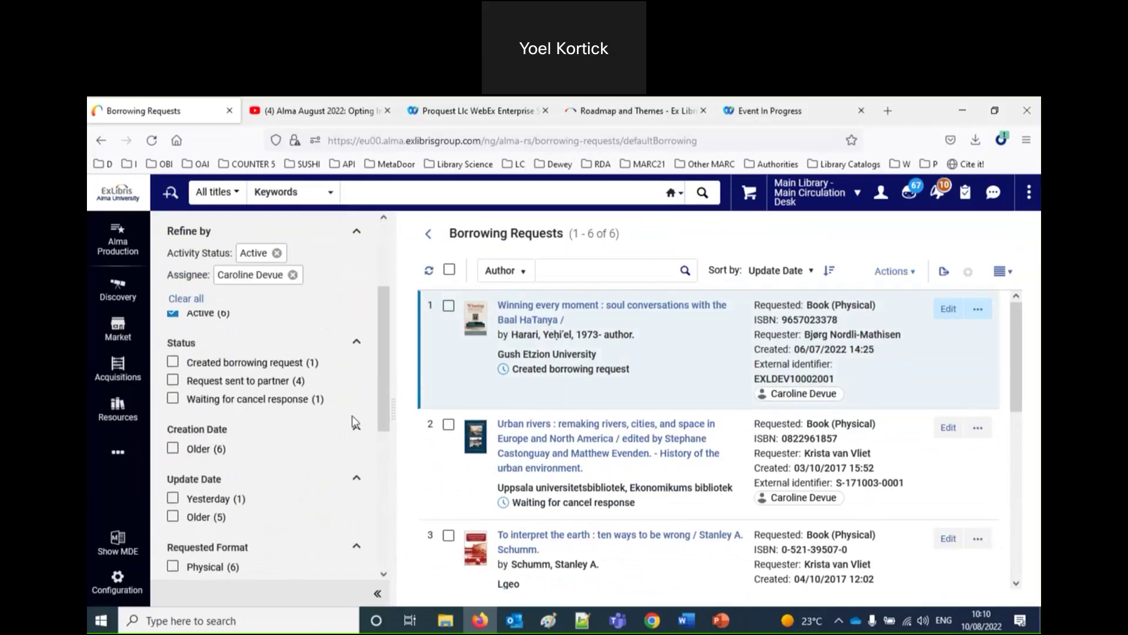
pyautogui.click(247, 381)
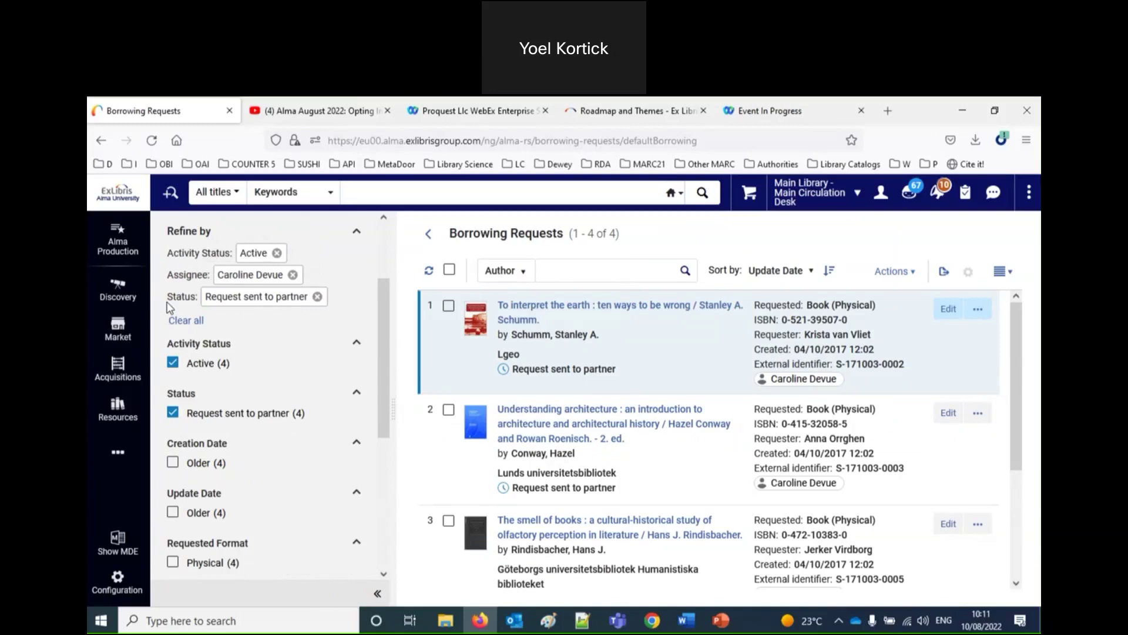
pyautogui.click(292, 275)
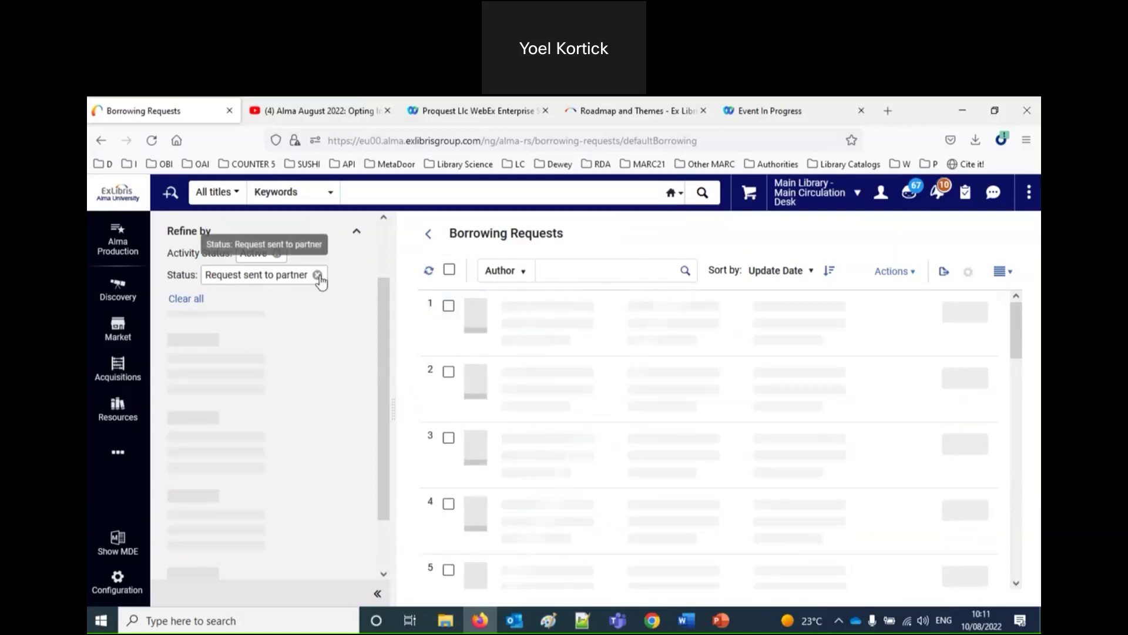
pyautogui.click(318, 276)
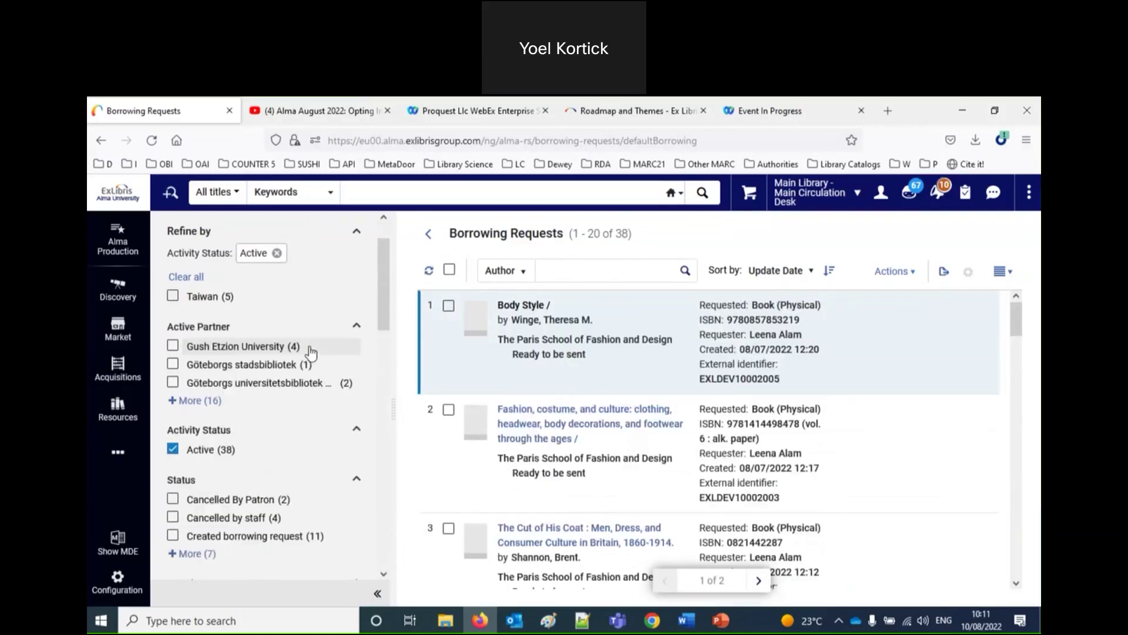
# Expand the Status facet to show all statuses and tick the first named assignee in the Assignee facet without applying.
pyautogui.scroll(-2, 315, 453)
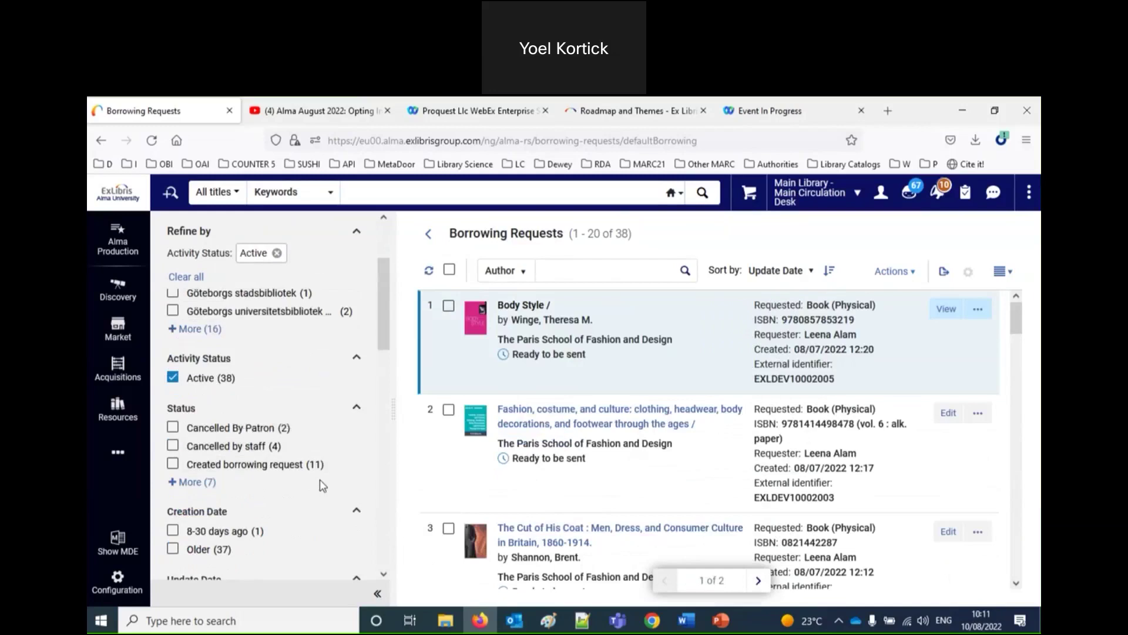
pyautogui.click(197, 482)
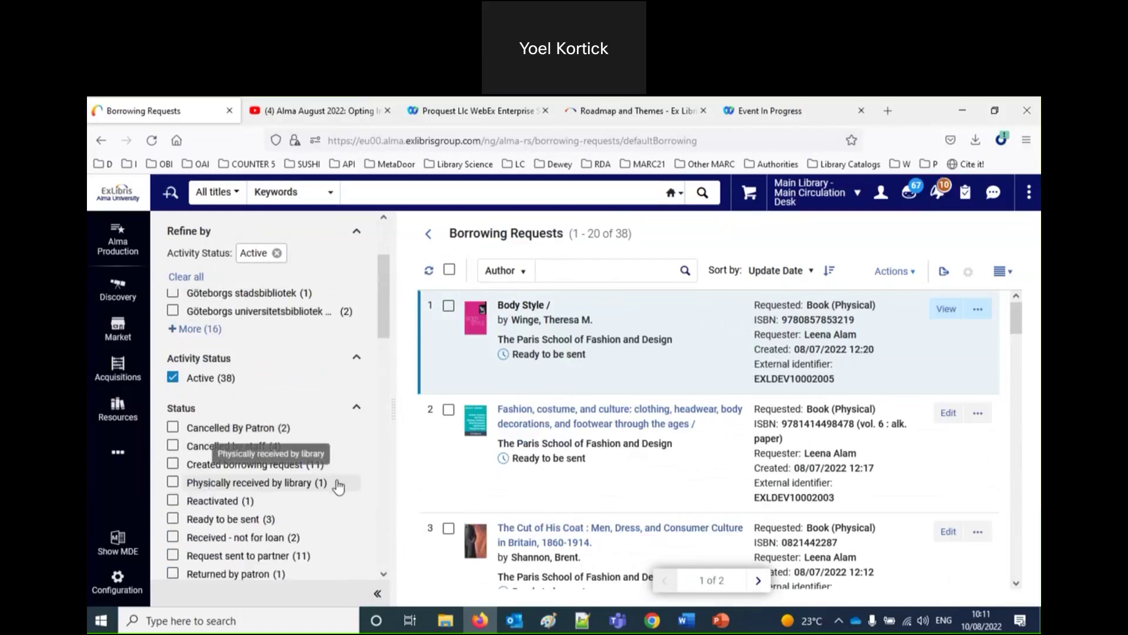
pyautogui.scroll(-5, 337, 450)
pyautogui.scroll(-8, 339, 450)
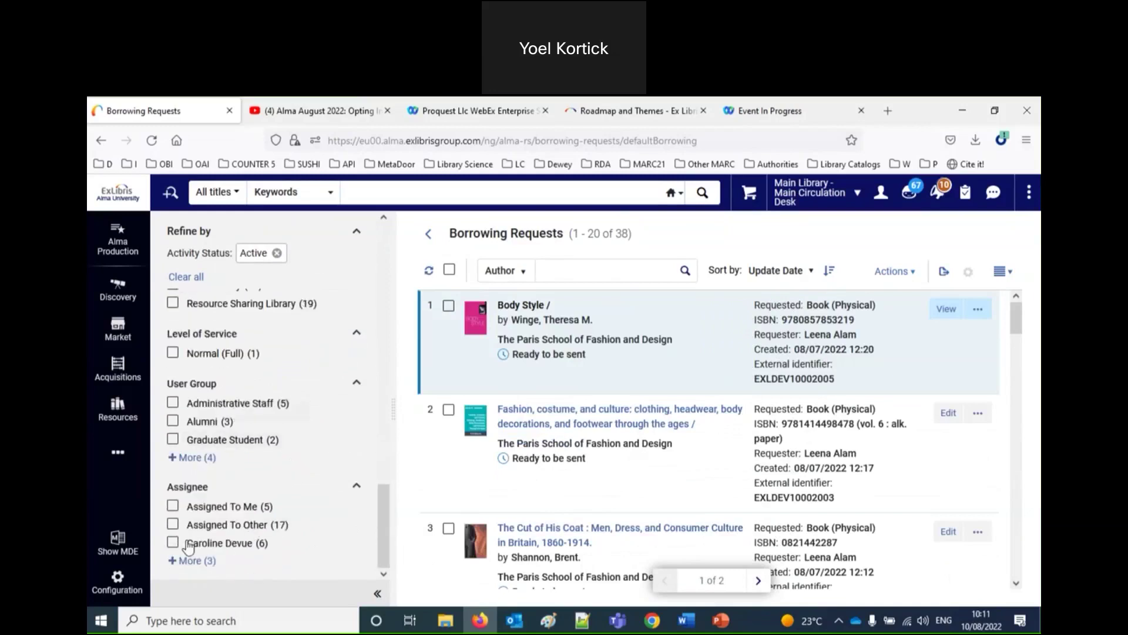
pyautogui.click(171, 543)
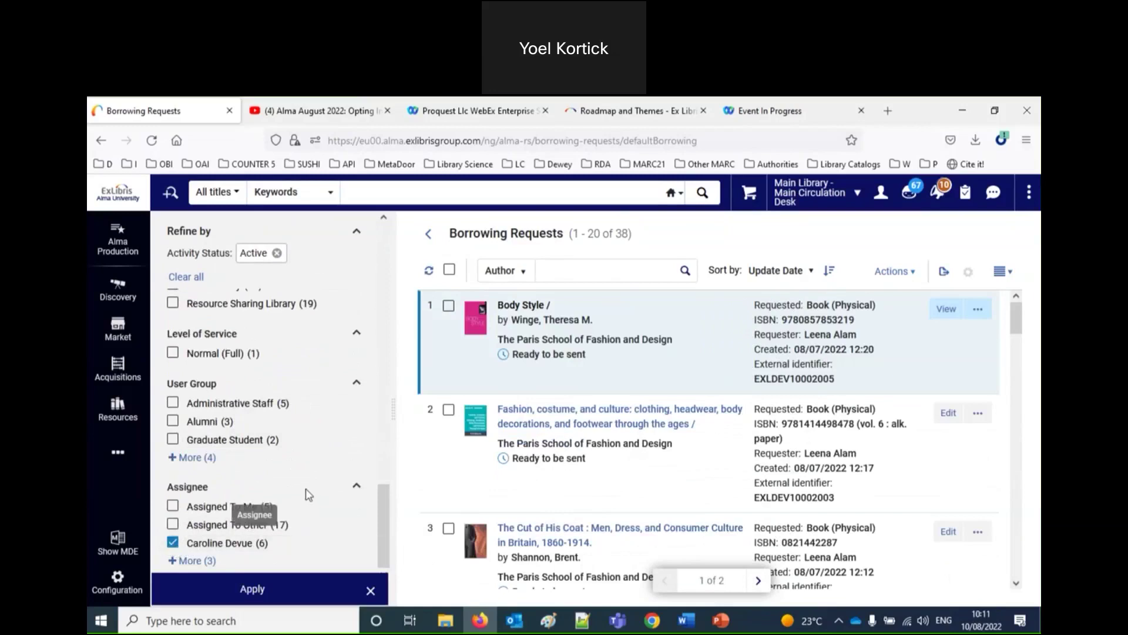
# Add the value No of the Need Patron Information facet to the pending filter selection.
pyautogui.scroll(3, 306, 490)
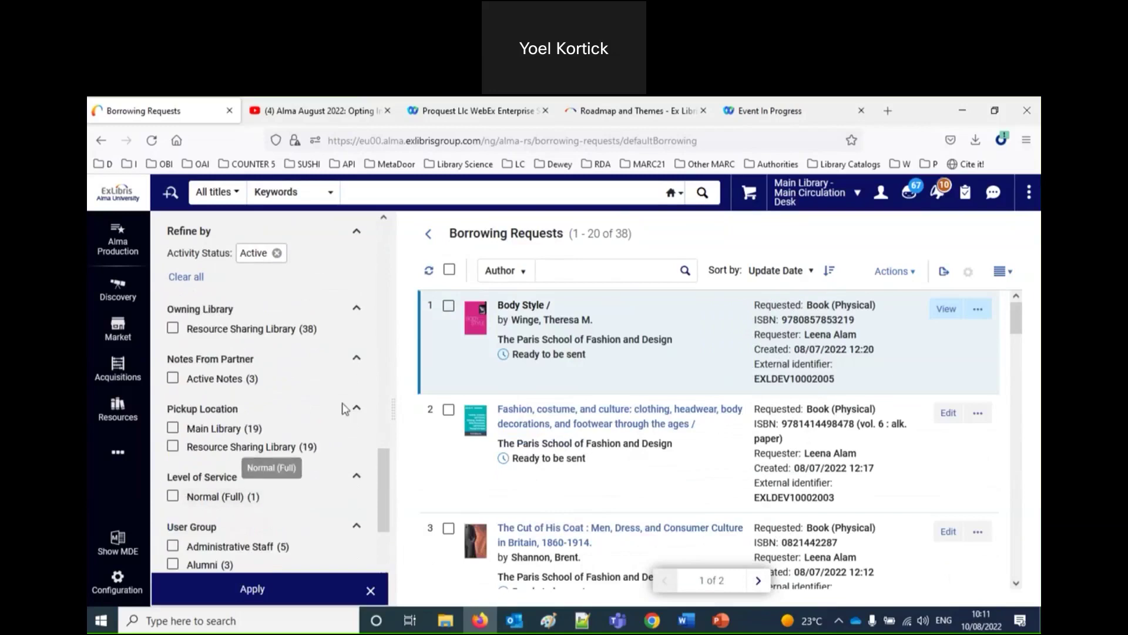
pyautogui.scroll(1, 310, 412)
pyautogui.scroll(1, 338, 365)
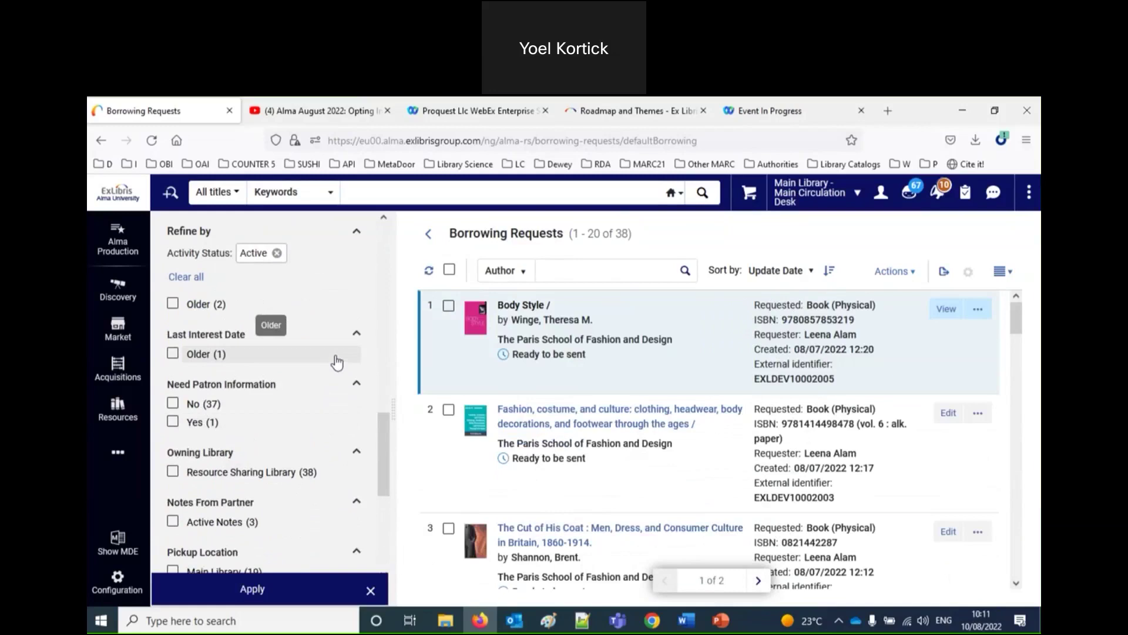
pyautogui.click(172, 403)
pyautogui.scroll(2, 315, 394)
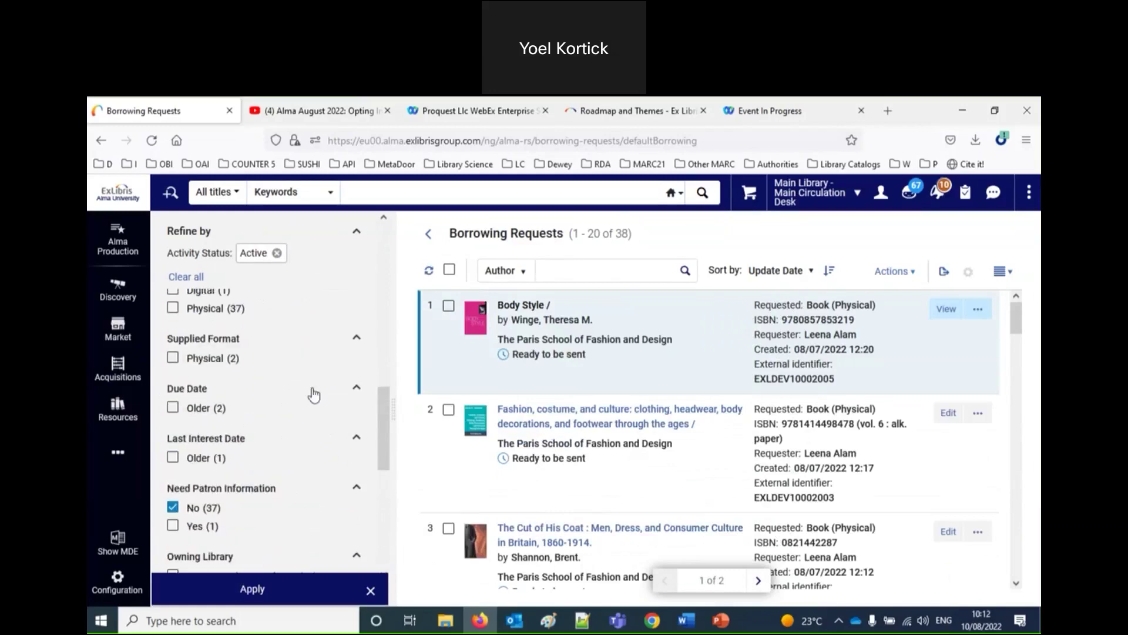
# Add Requested Format Physical to the pending selection and apply all the ticked facets together.
pyautogui.click(173, 348)
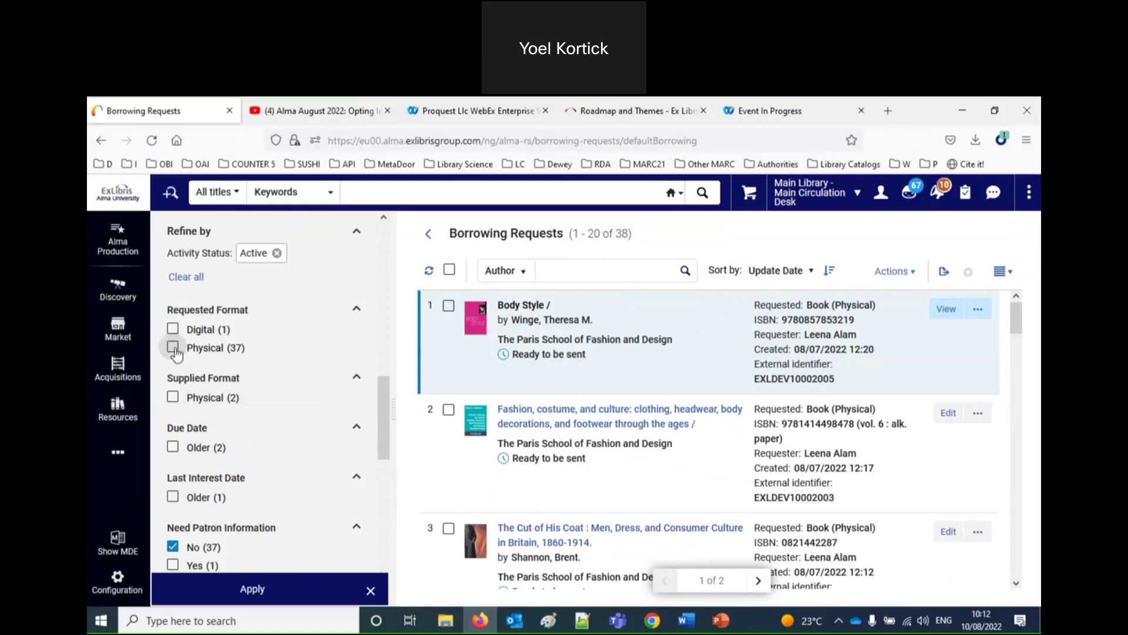
pyautogui.scroll(1, 313, 382)
pyautogui.scroll(5, 313, 382)
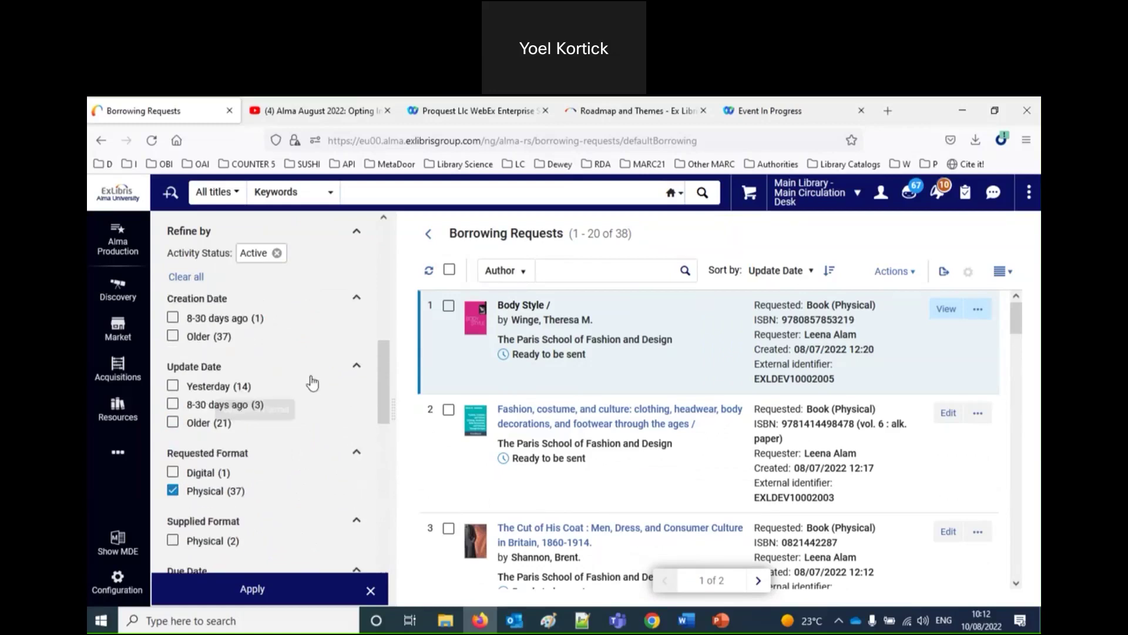
pyautogui.scroll(1, 311, 382)
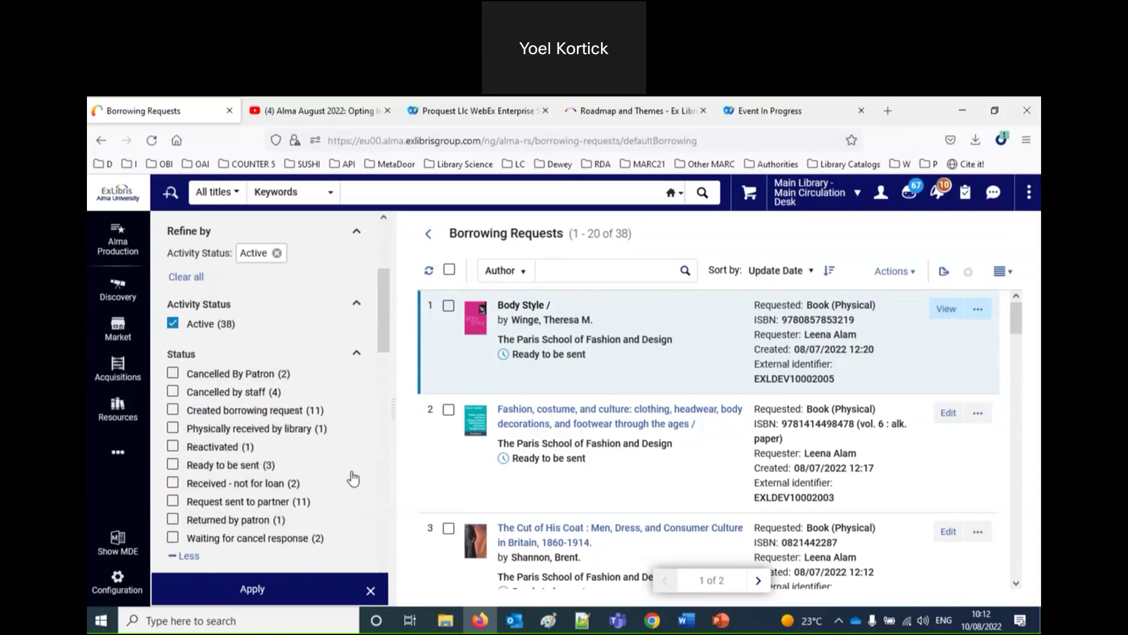
pyautogui.scroll(-4, 353, 478)
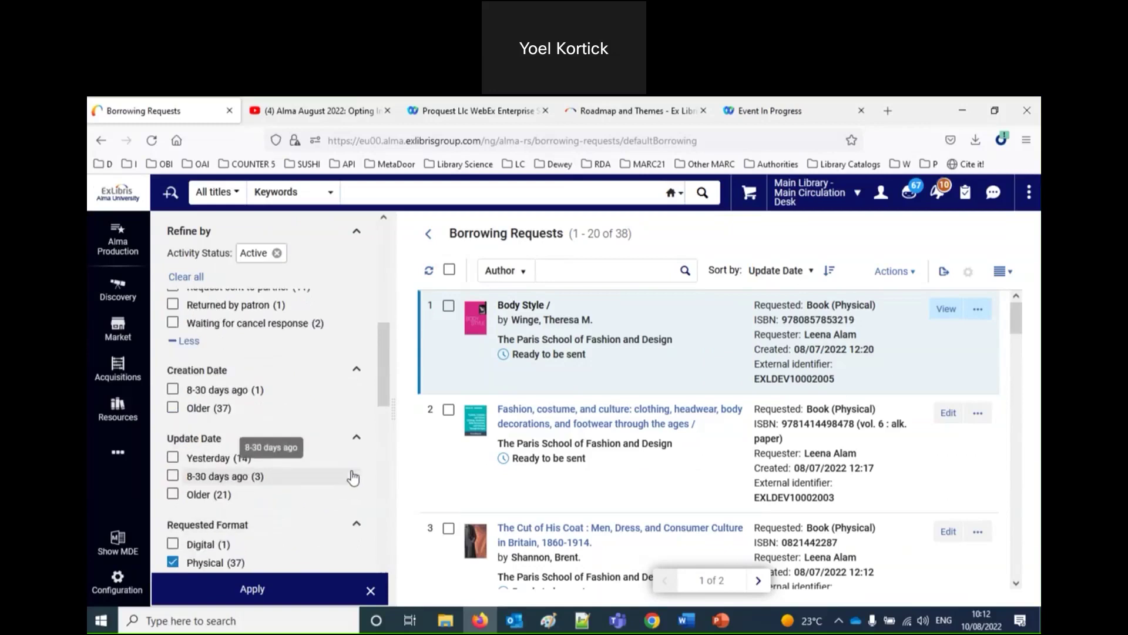
pyautogui.click(173, 492)
pyautogui.scroll(-10, 341, 496)
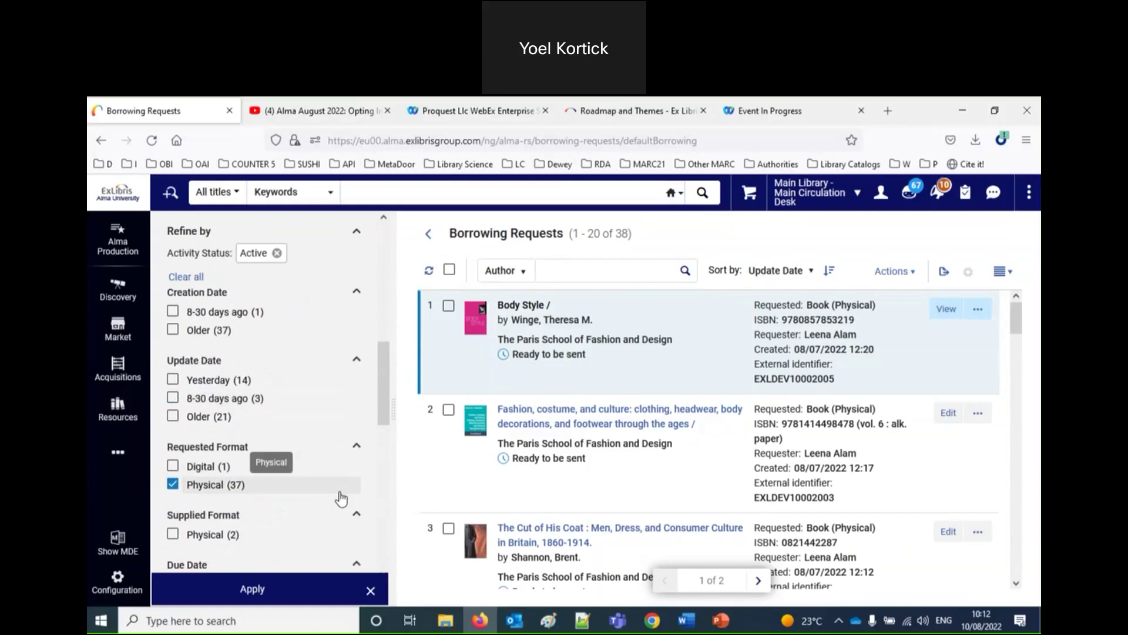
pyautogui.click(257, 592)
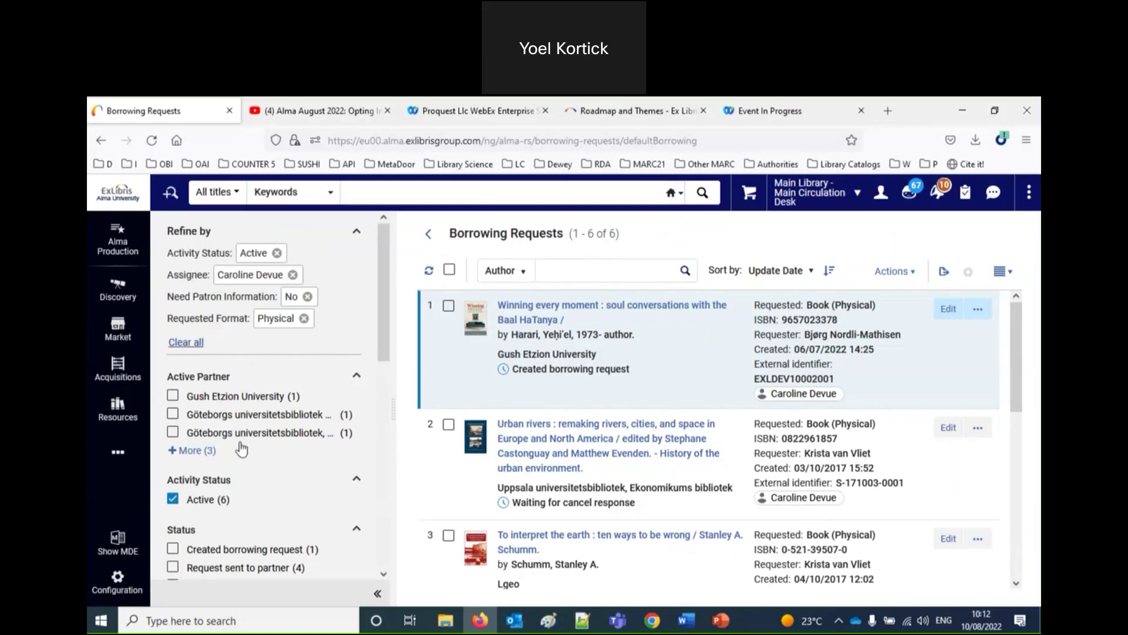
# Replace the applied filters with Activity Status Active and label Taiwan, and clear them all again.
pyautogui.click(186, 343)
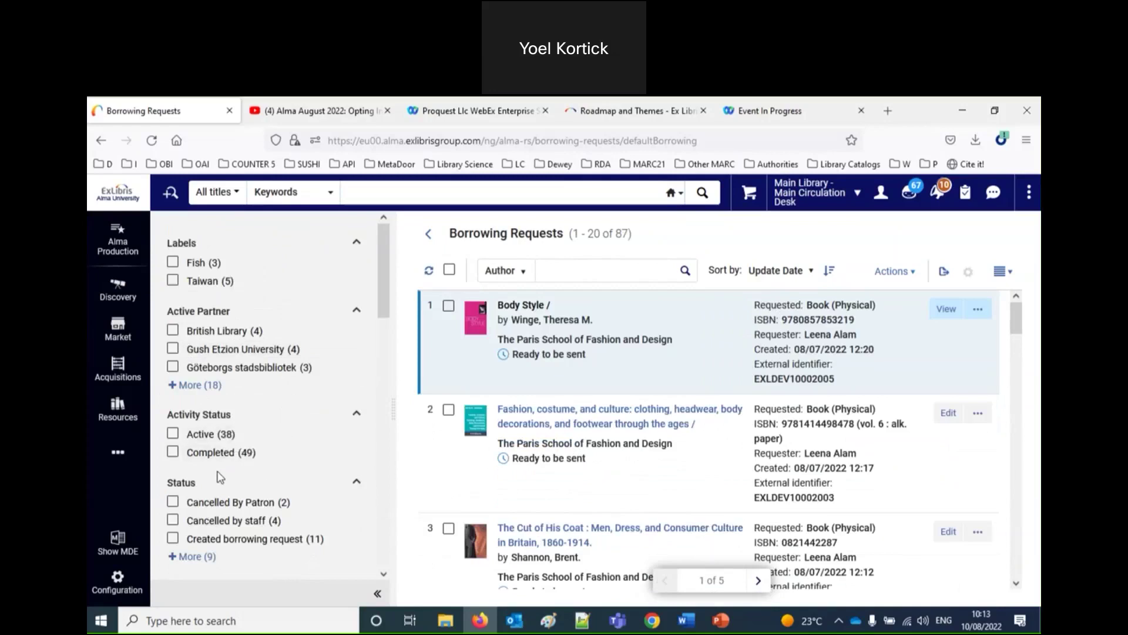
pyautogui.click(208, 443)
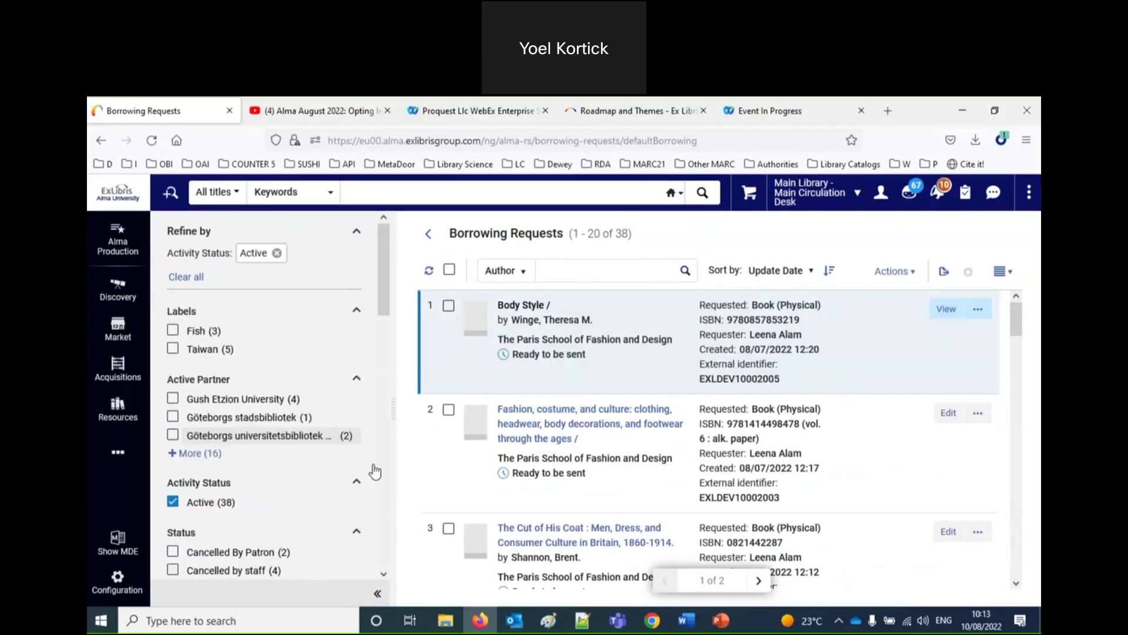
pyautogui.click(201, 351)
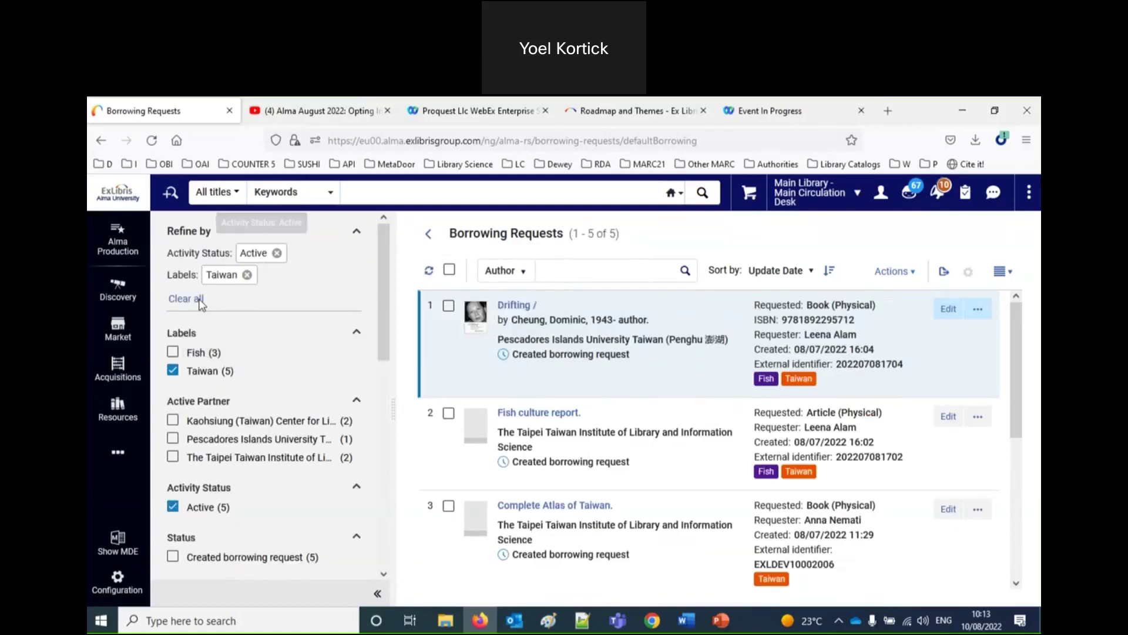
pyautogui.click(188, 304)
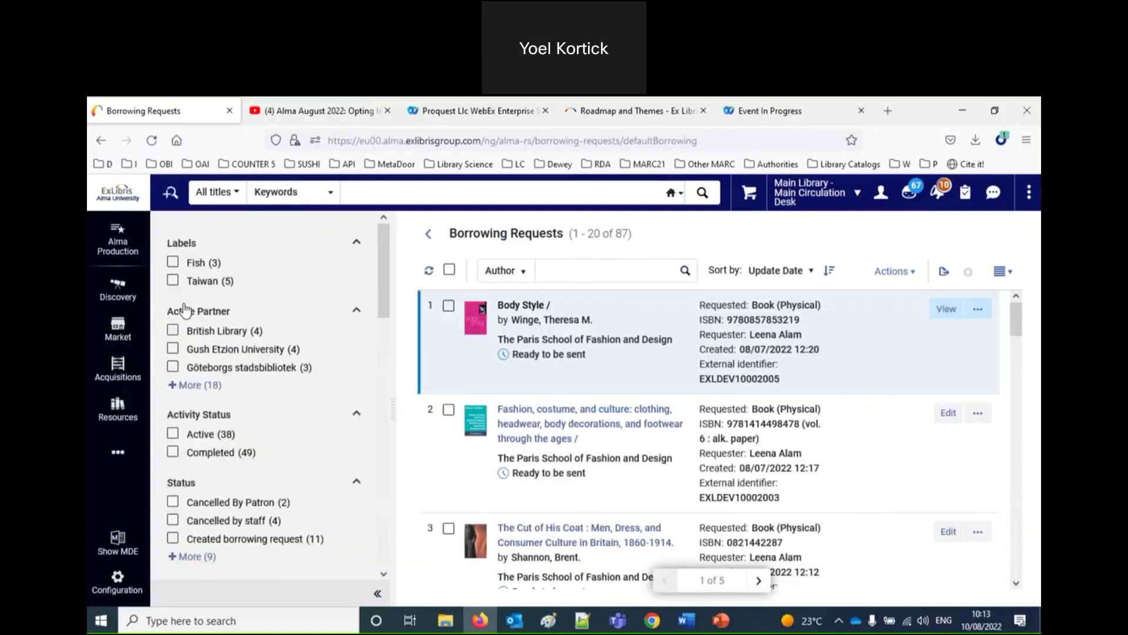
# Filter the borrowing requests by Active Partner Gush Etzion University, Activity Status Active and Creation Date Older in a single application.
pyautogui.click(172, 280)
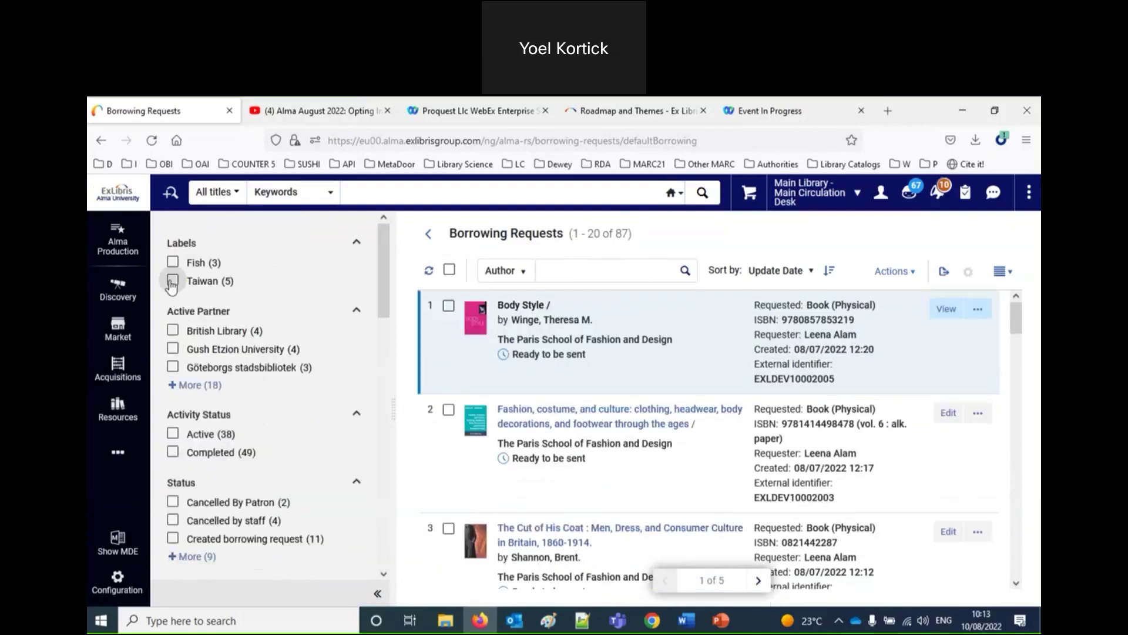
pyautogui.click(172, 349)
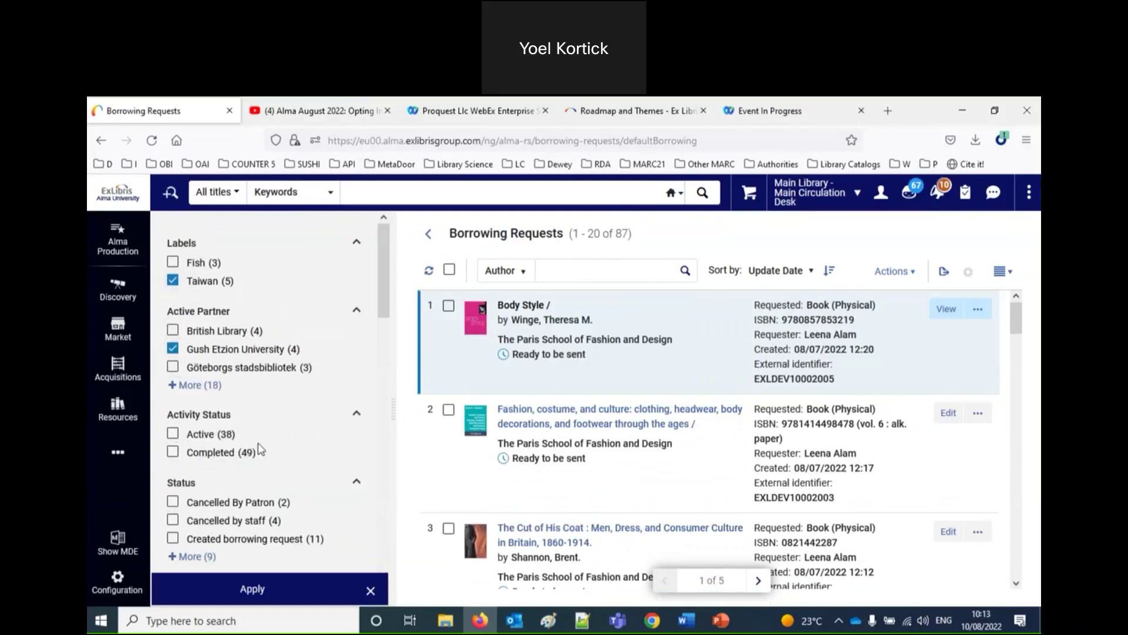
pyautogui.click(172, 280)
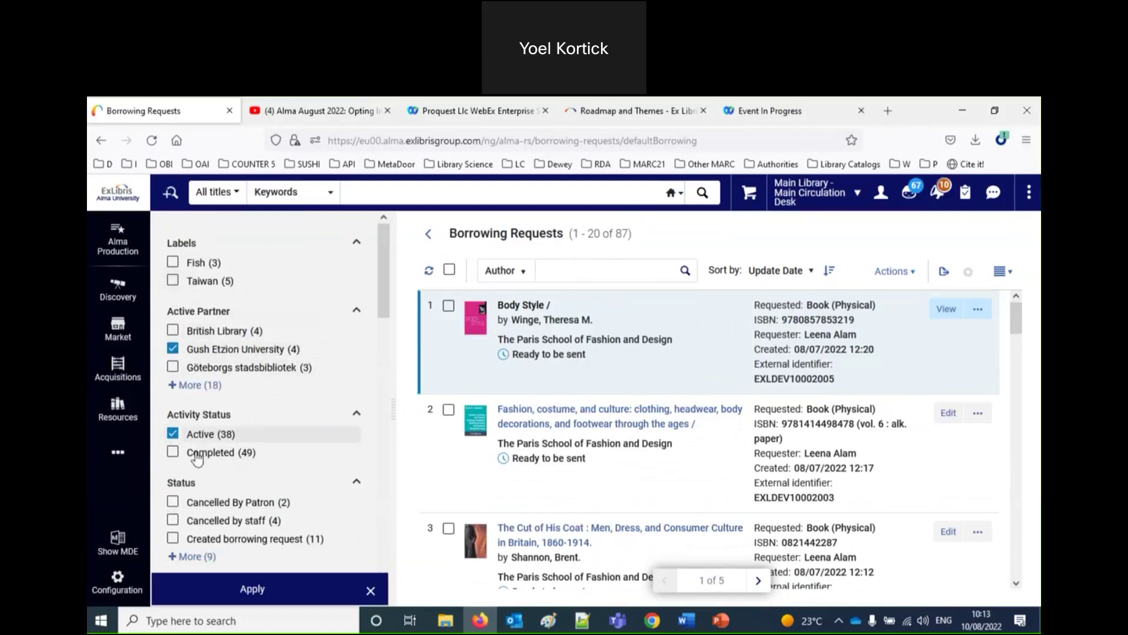
pyautogui.scroll(-2, 200, 464)
pyautogui.scroll(-2, 200, 473)
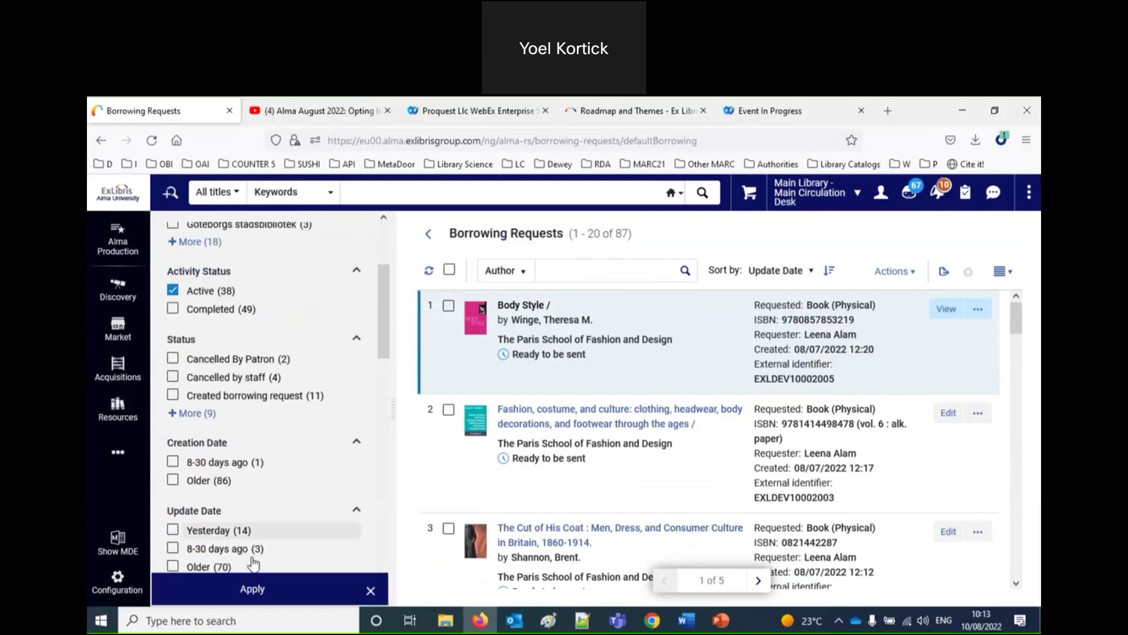
pyautogui.click(173, 481)
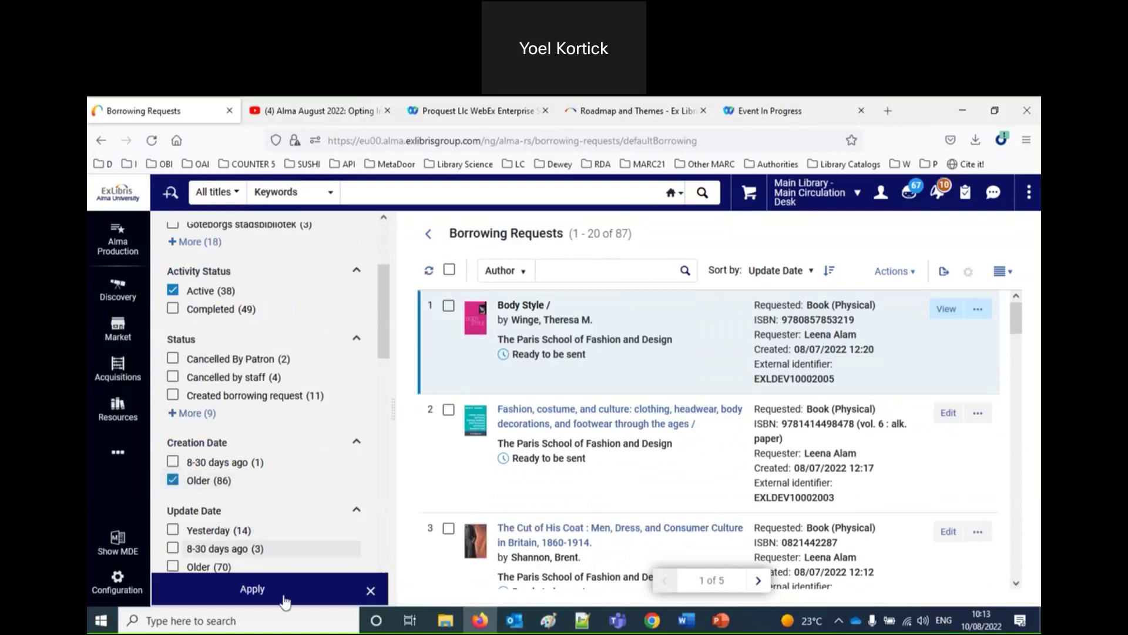
pyautogui.click(253, 589)
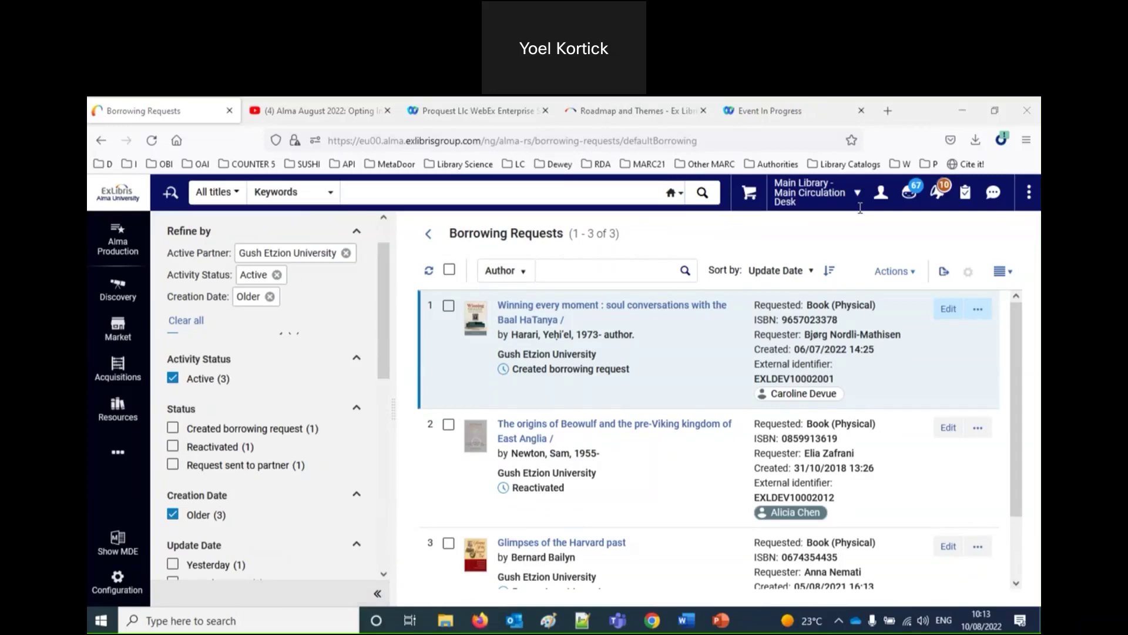
# Narrow the facets pane and remove the Activity Status and Creation Date filters together, keeping the Gush Etzion University partner filter.
pyautogui.click(172, 378)
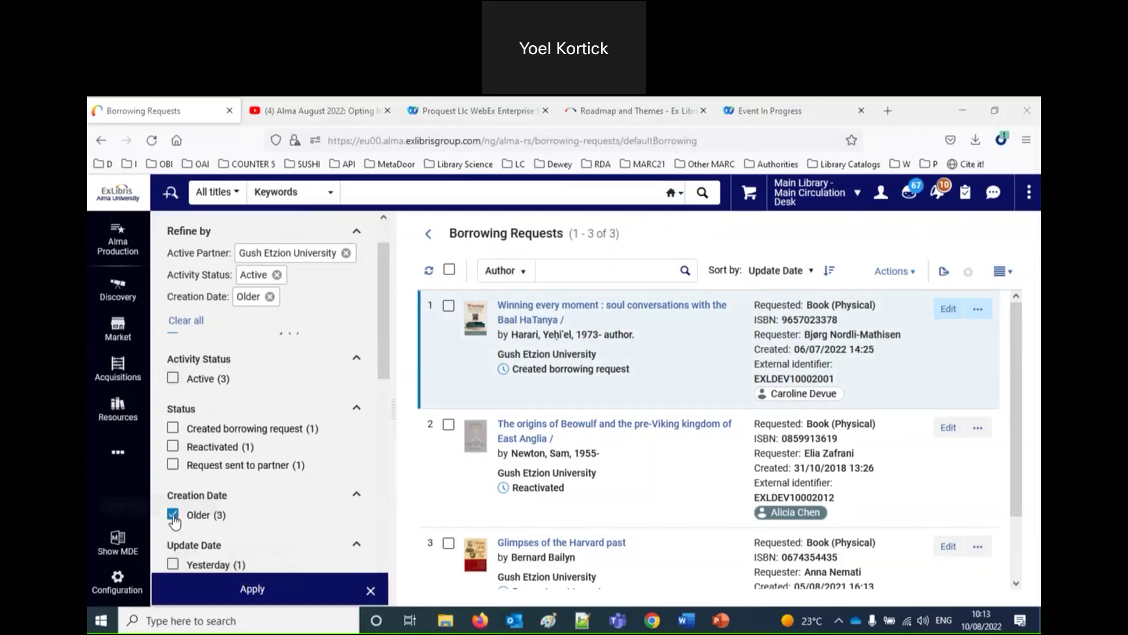
pyautogui.click(173, 515)
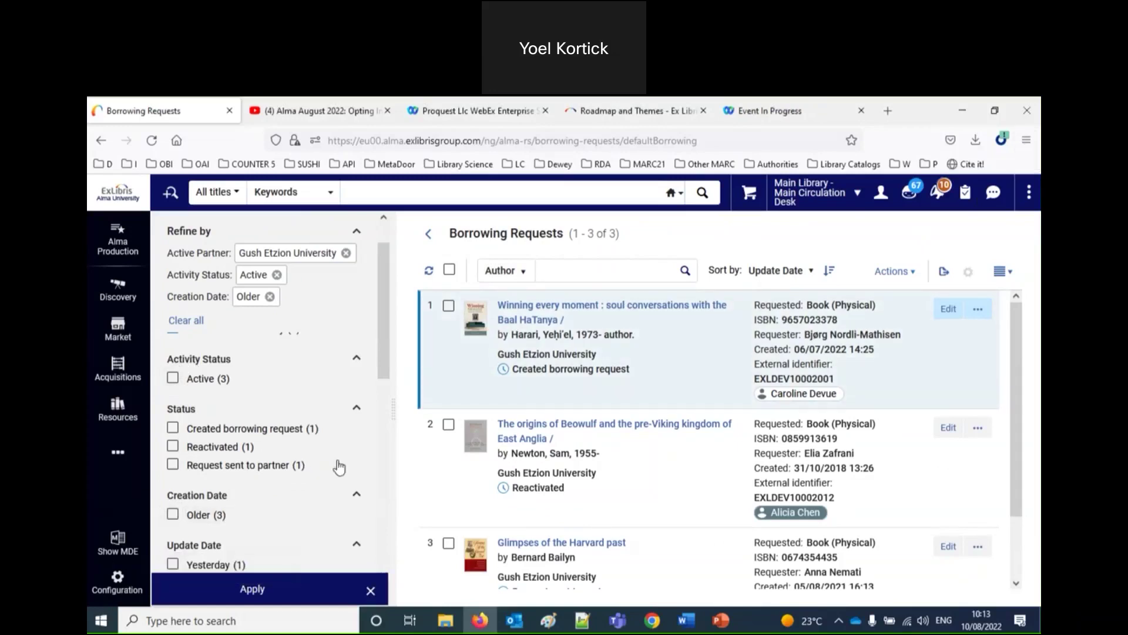
pyautogui.moveTo(392, 388); pyautogui.dragTo(329, 385)
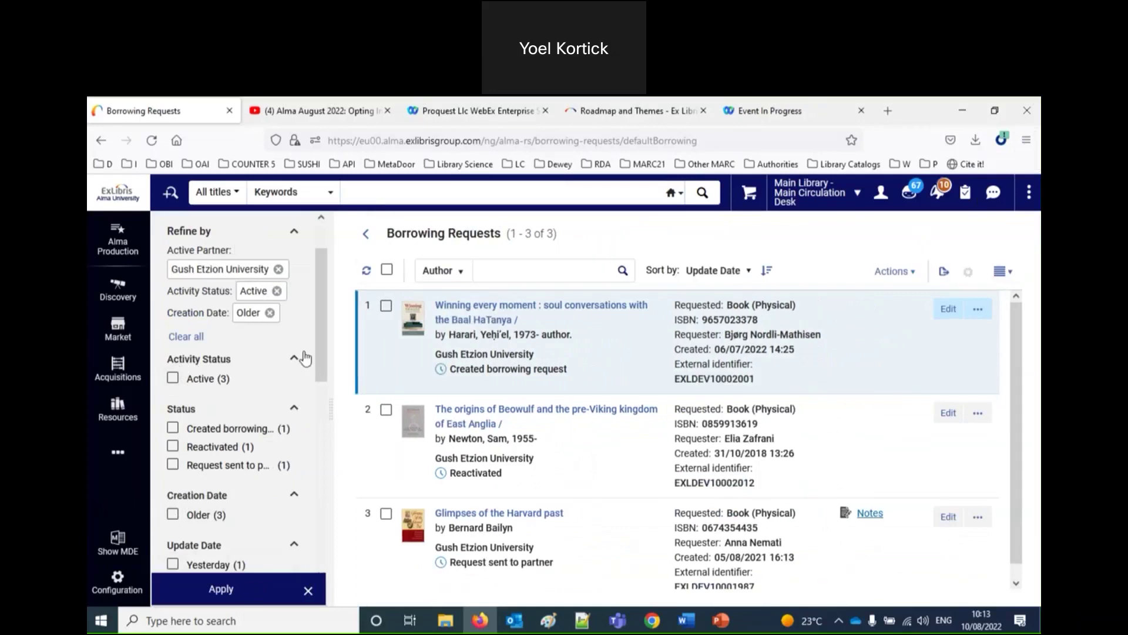
pyautogui.click(271, 313)
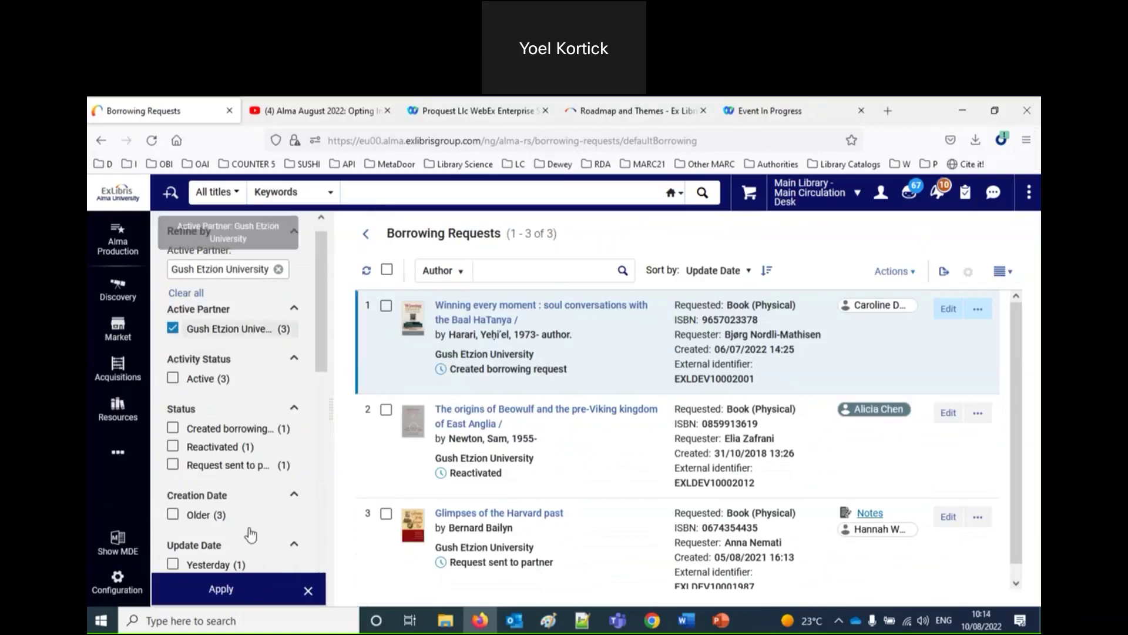
pyautogui.click(221, 590)
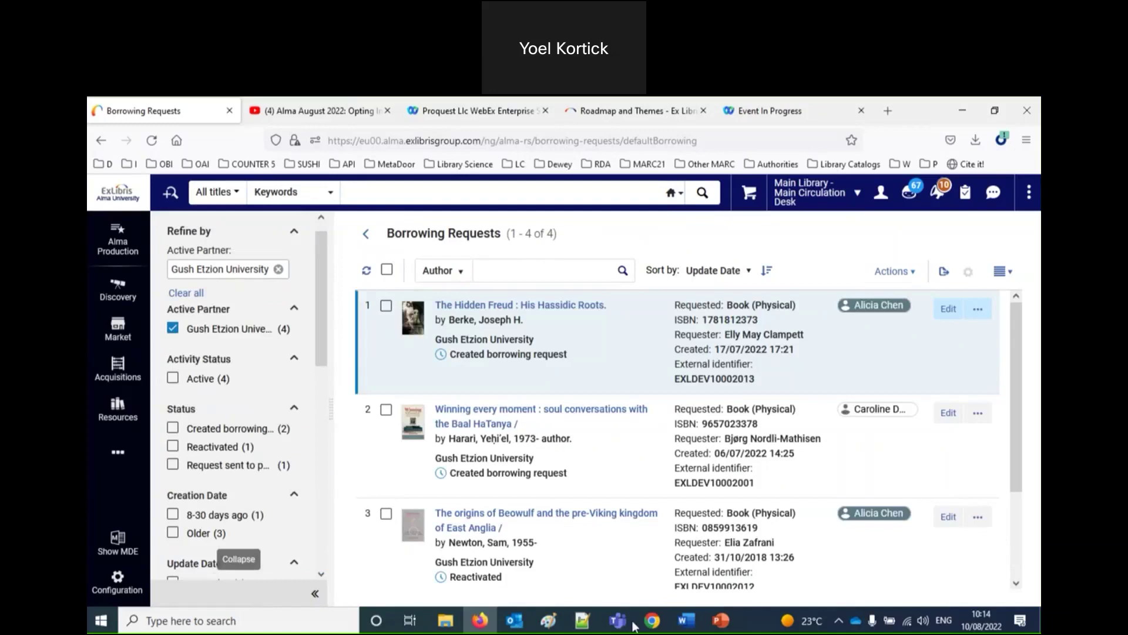
# Examine the assignee badges on the Gush Etzion University requests and compare them with the signed-in user's name.
pyautogui.scroll(-2, 851, 446)
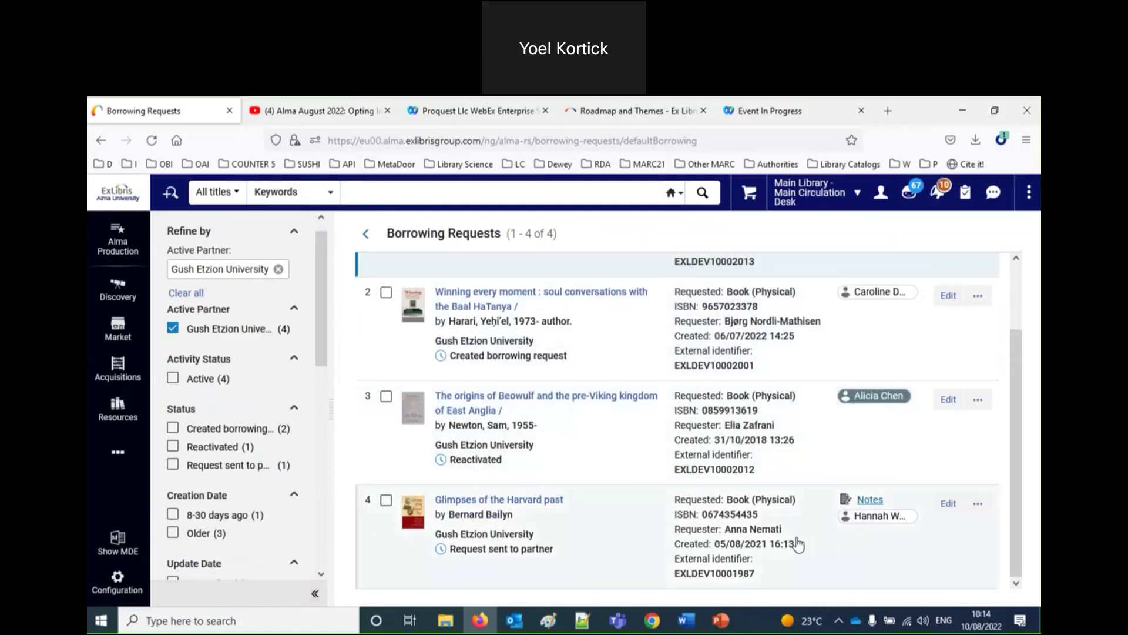
pyautogui.scroll(2, 797, 543)
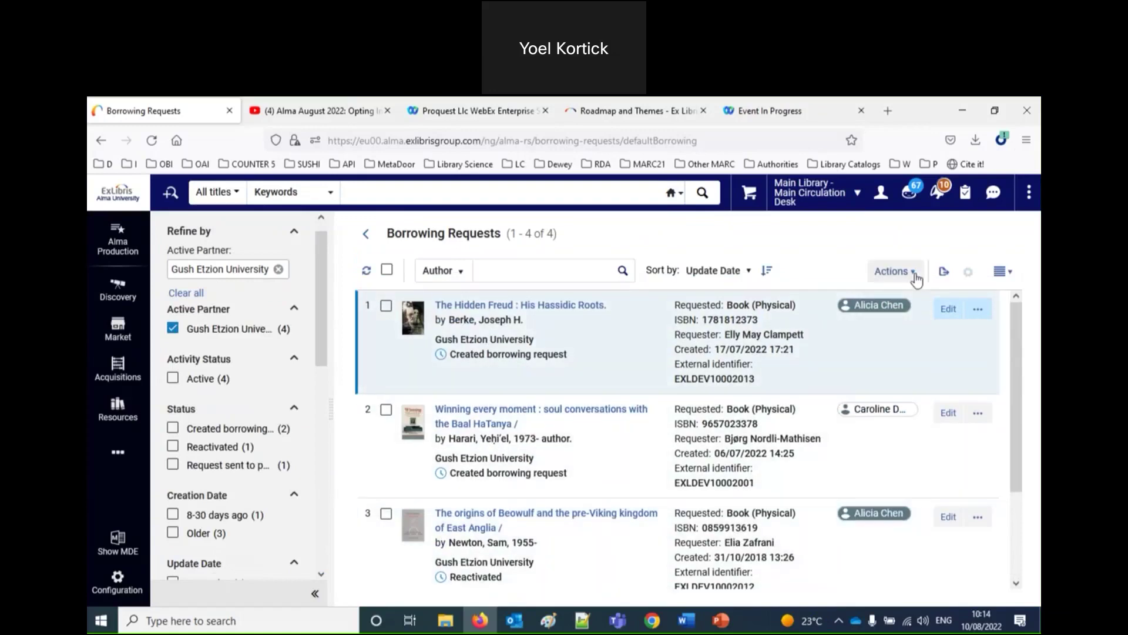
pyautogui.click(879, 197)
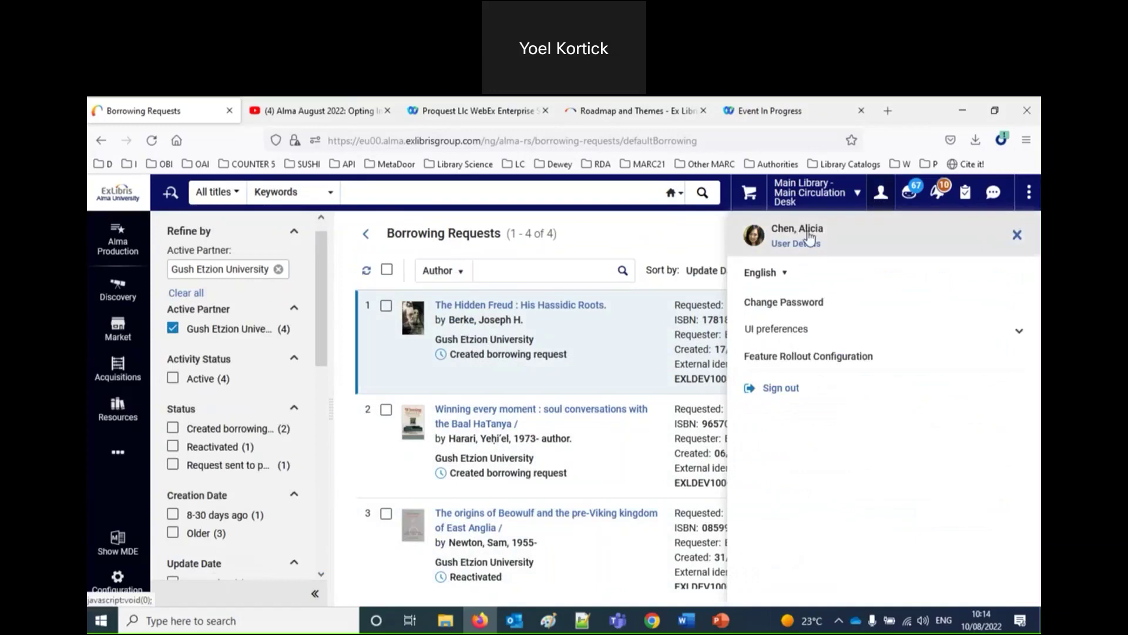
pyautogui.click(689, 241)
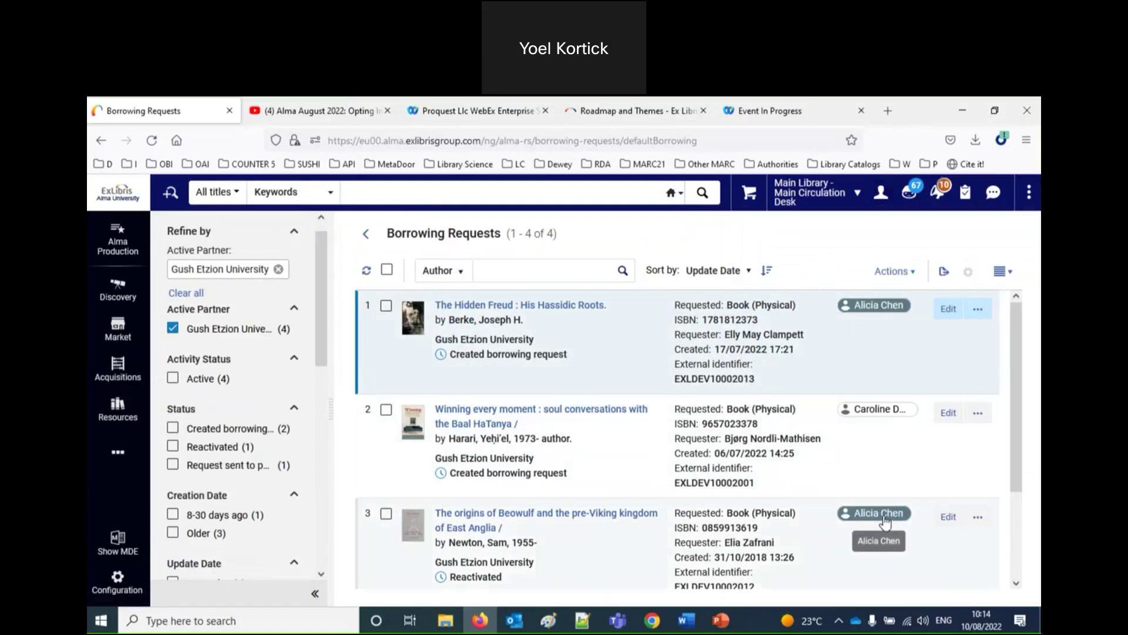
pyautogui.scroll(-4, 884, 520)
pyautogui.scroll(2, 879, 411)
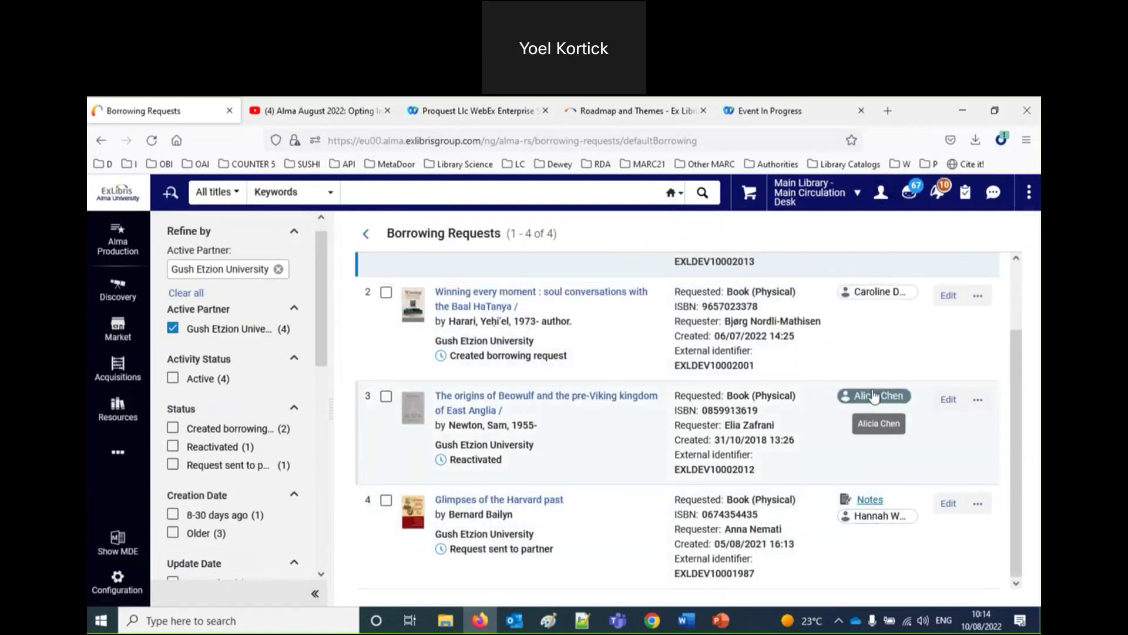
pyautogui.scroll(2, 875, 397)
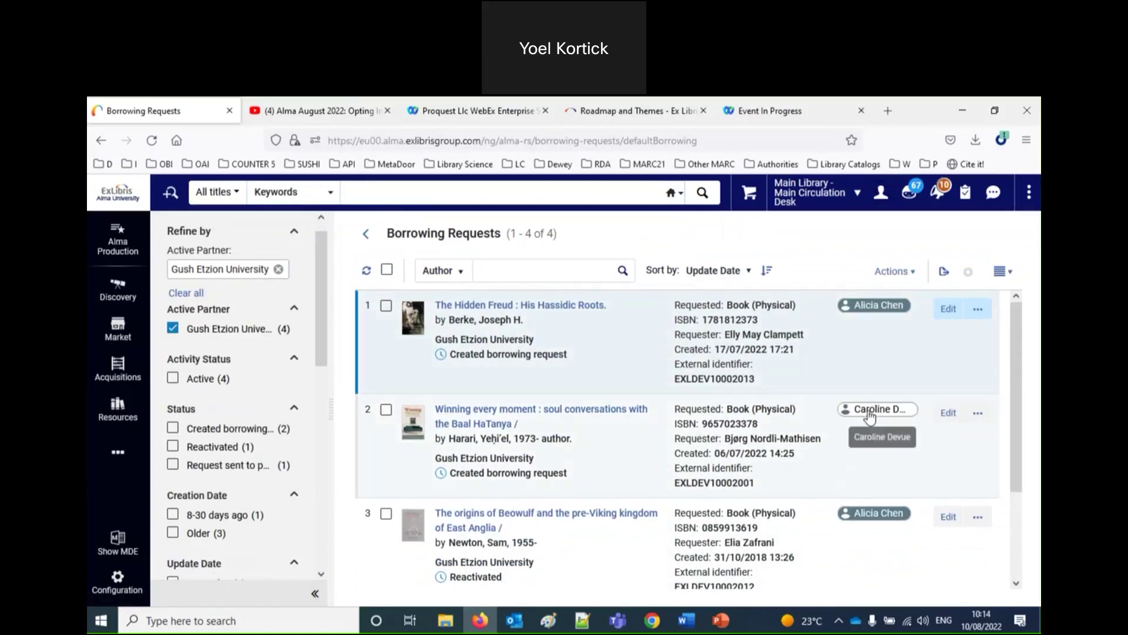
pyautogui.scroll(-2, 870, 417)
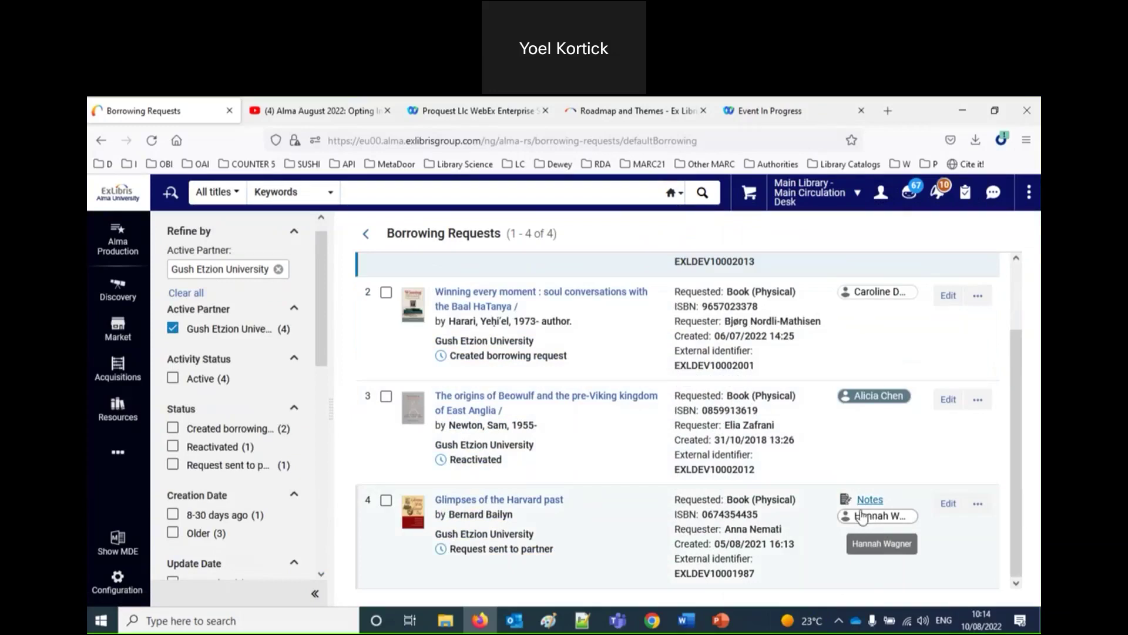
# Compare the assignee badges across all the partner's requests and examine the options in the Assignee facet.
pyautogui.scroll(2, 797, 434)
pyautogui.scroll(-2, 797, 433)
pyautogui.scroll(-1, 797, 433)
pyautogui.scroll(1, 799, 438)
pyautogui.scroll(-1, 813, 460)
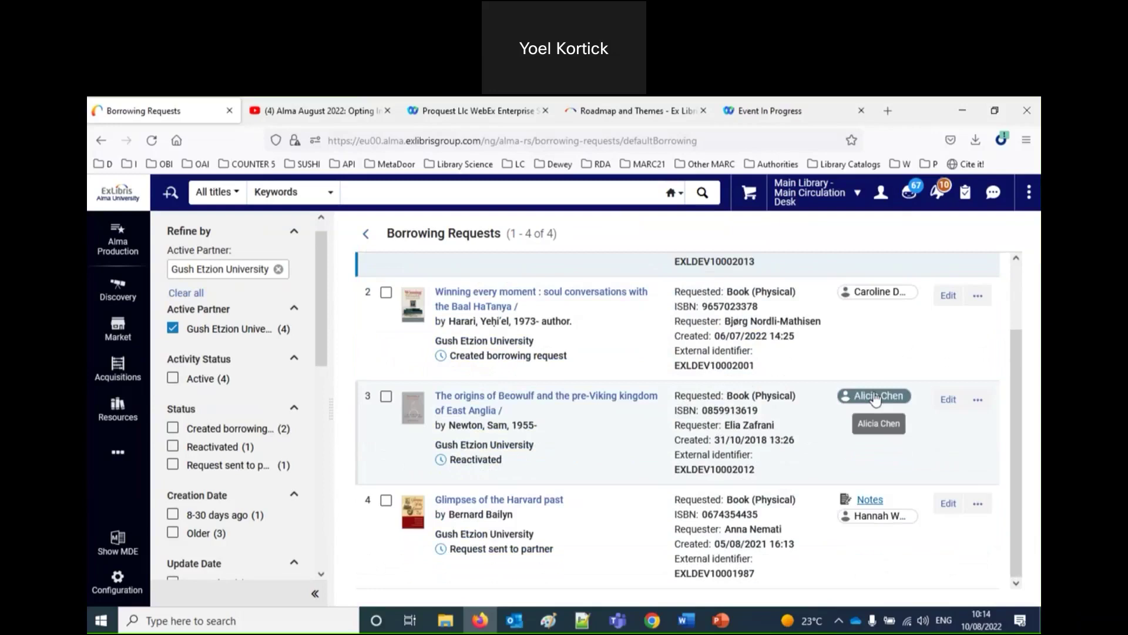
pyautogui.scroll(5, 876, 398)
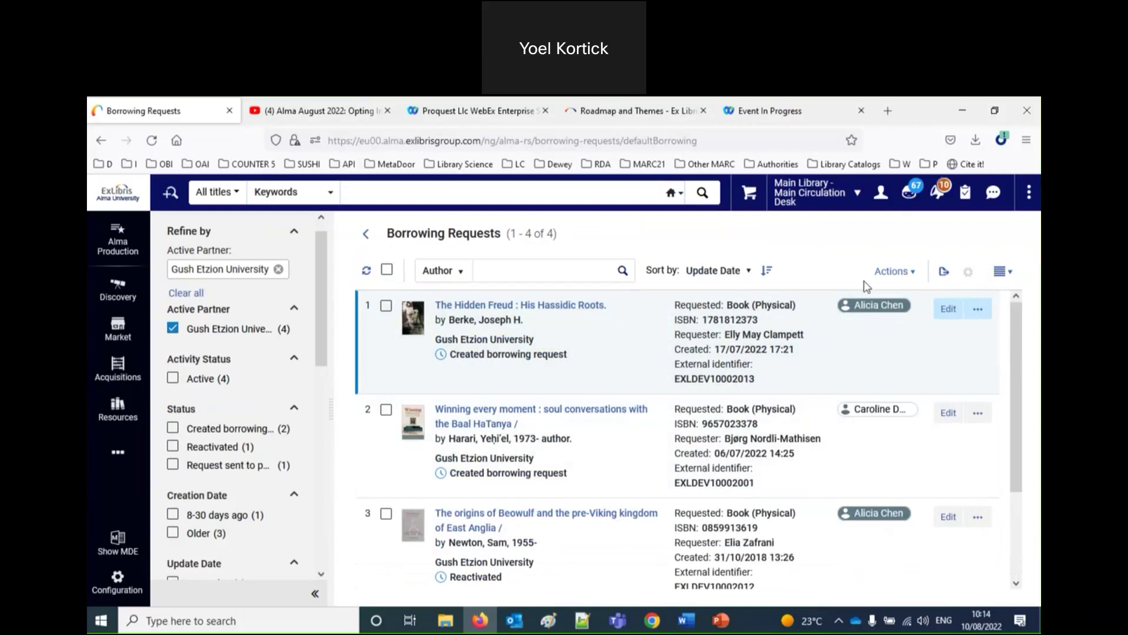
pyautogui.scroll(-3, 882, 542)
pyautogui.scroll(3, 886, 546)
pyautogui.scroll(-10, 207, 467)
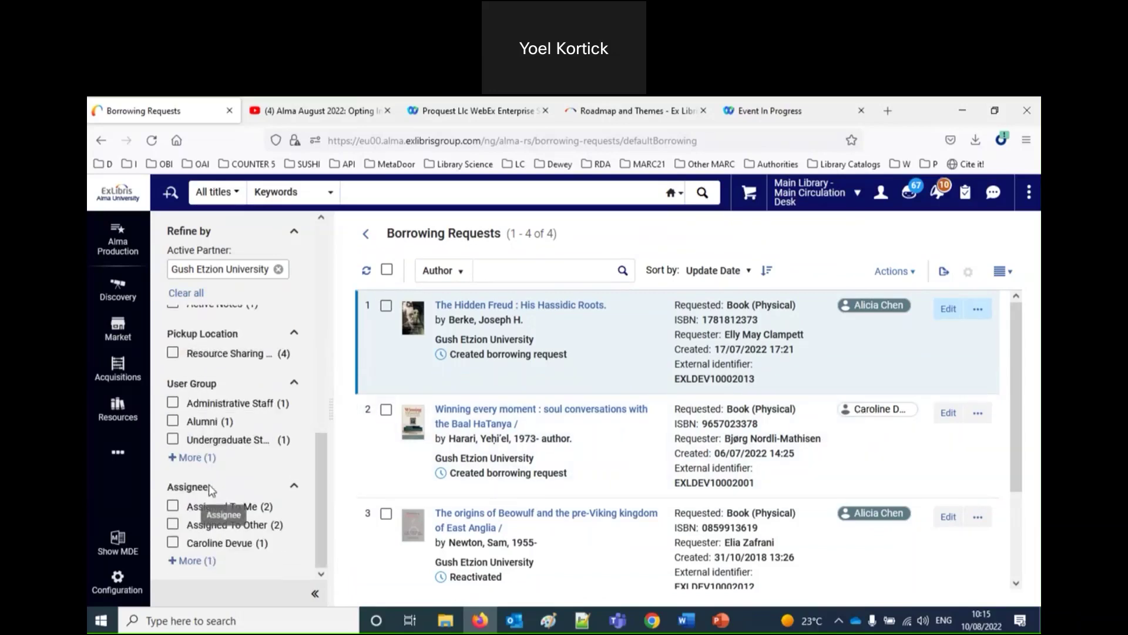
# View the contact details of the assignee on the second borrowing request.
pyautogui.scroll(10, 217, 492)
pyautogui.click(875, 412)
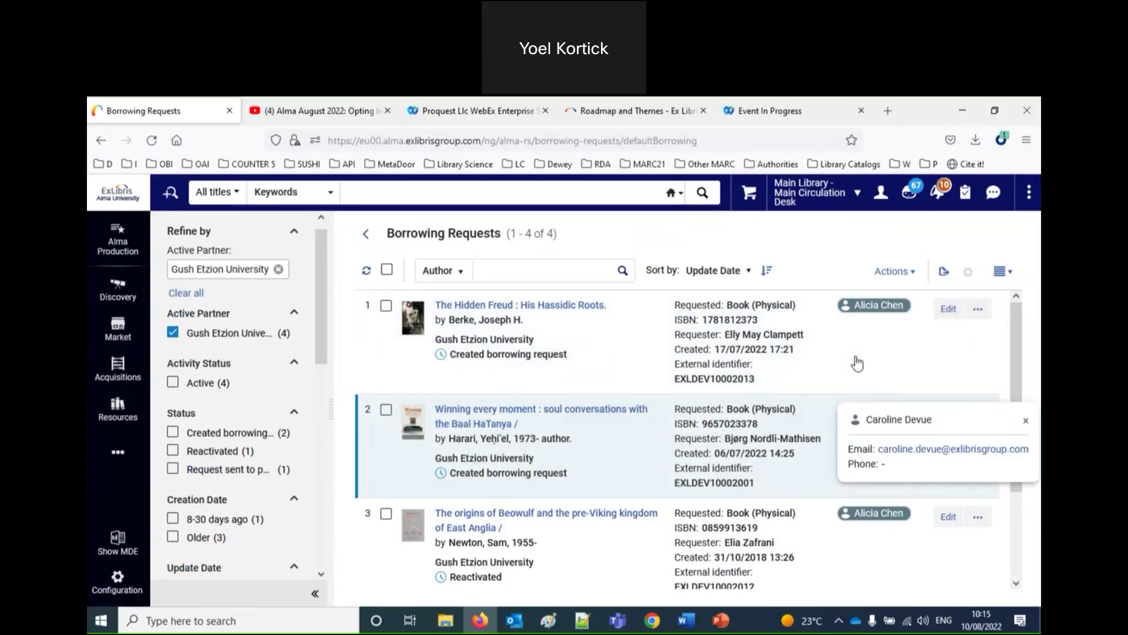
pyautogui.click(876, 426)
# Filter the requests by the second request's assignee, remove the Gush Etzion University partner filter, and clear the assignee filter too.
pyautogui.scroll(-5, 229, 416)
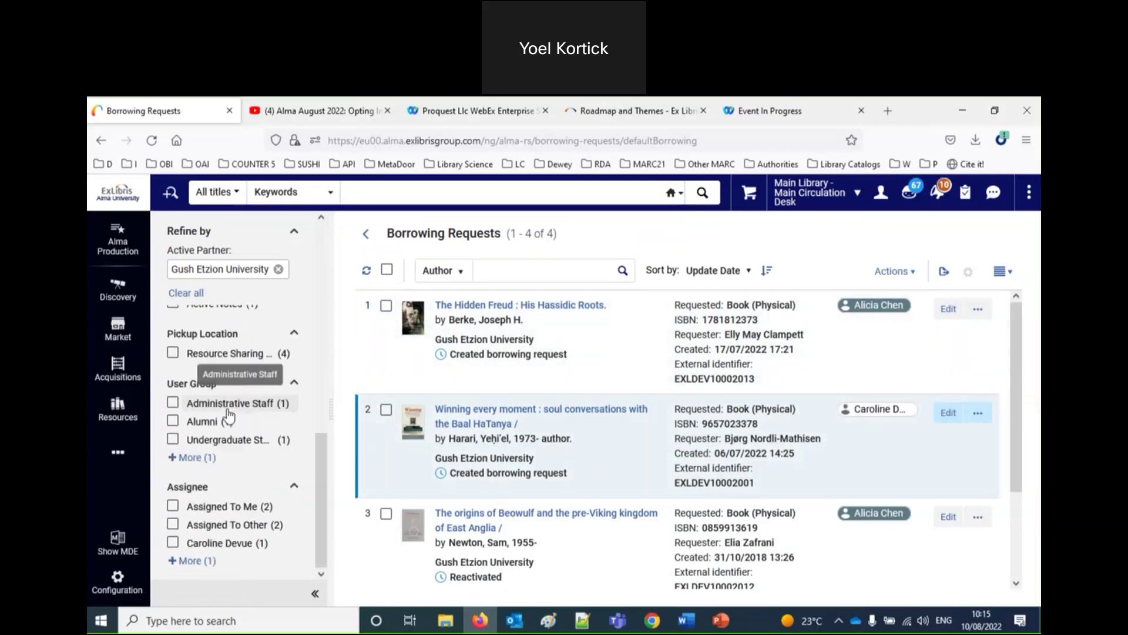
pyautogui.click(235, 545)
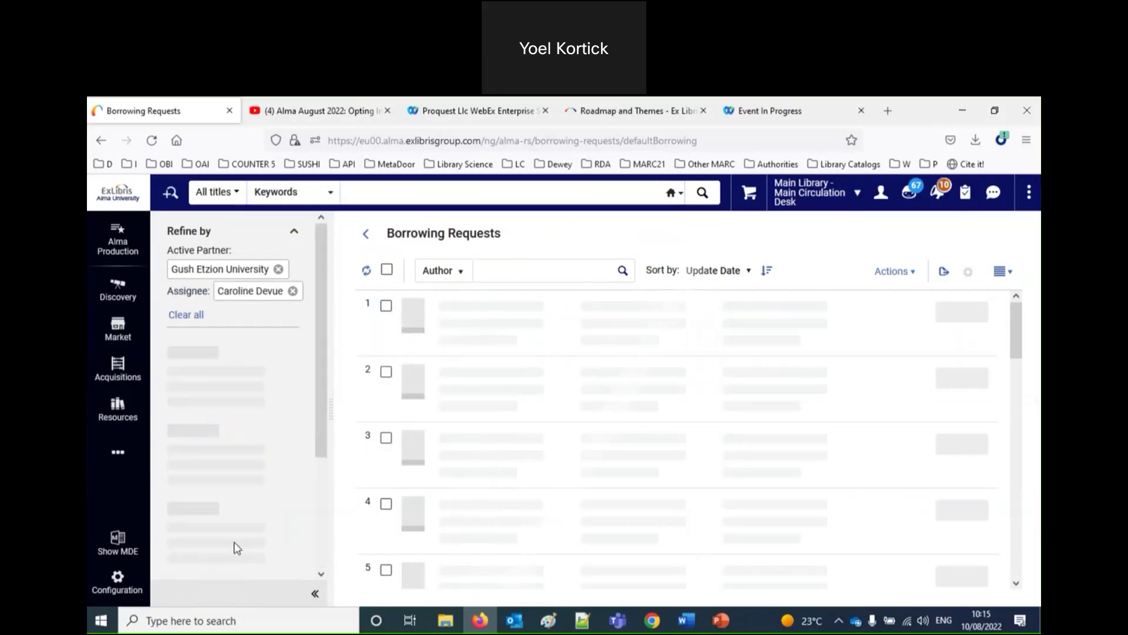
pyautogui.click(278, 269)
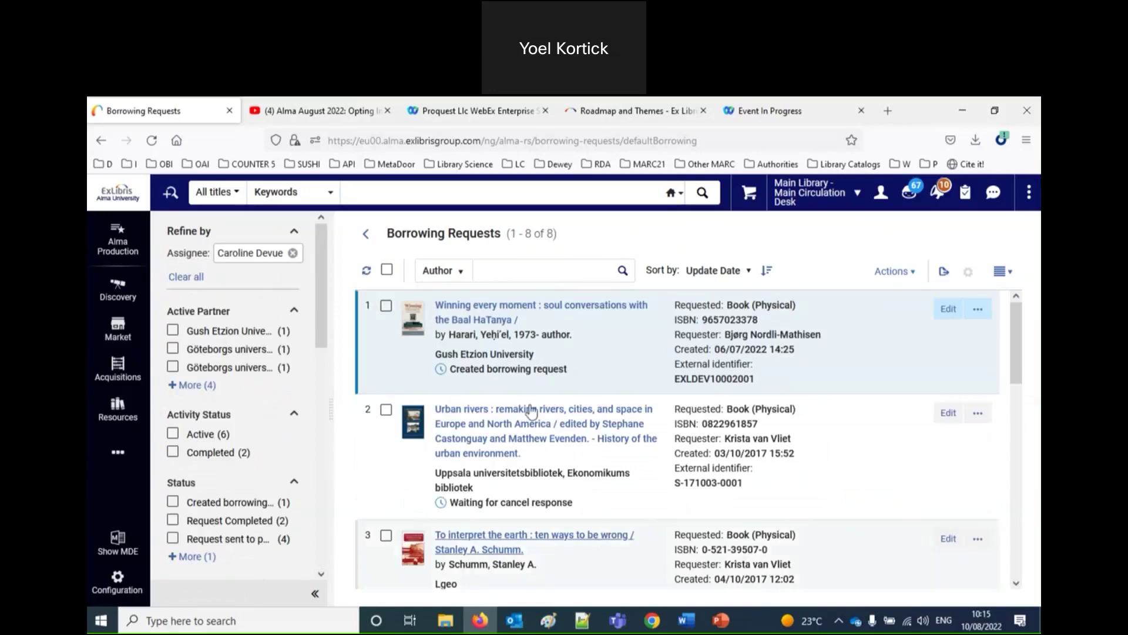
pyautogui.click(293, 254)
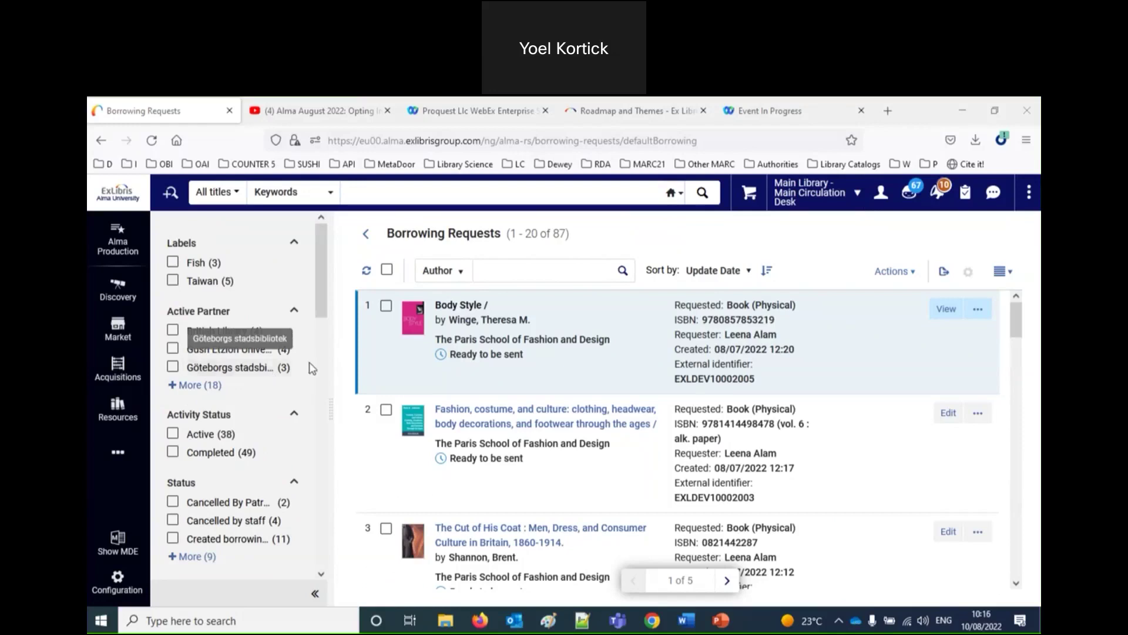
pyautogui.moveTo(316, 291)
pyautogui.mouseDown()
pyautogui.moveTo(321, 441)
pyautogui.moveTo(332, 288)
pyautogui.mouseUp()
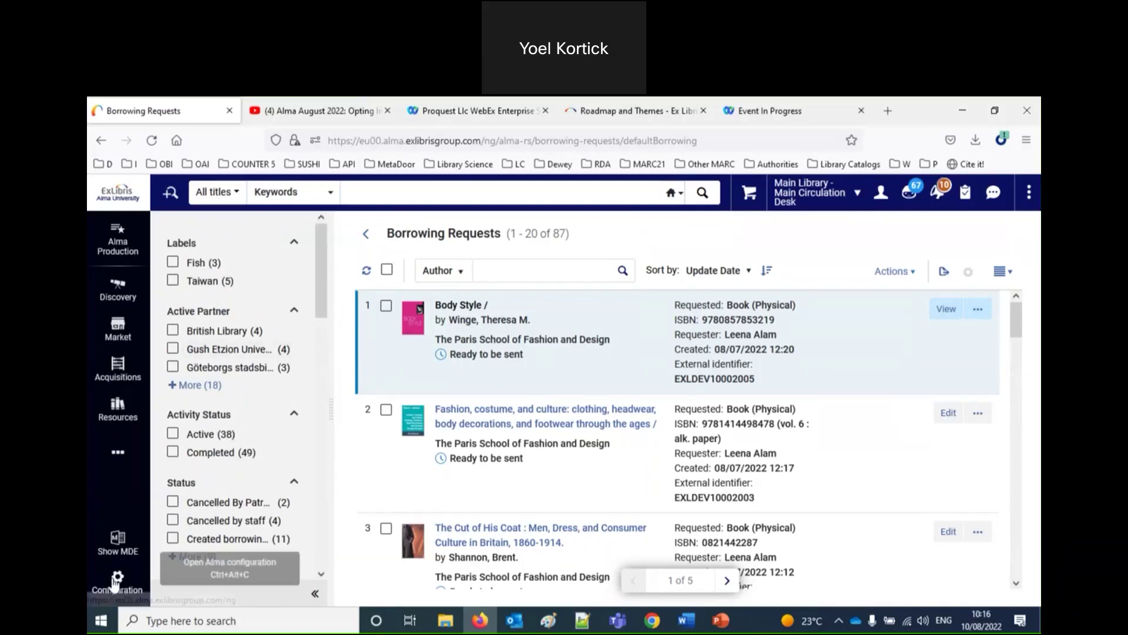
# Return to the home page and reopen the resource sharing borrowing requests list.
pyautogui.click(115, 200)
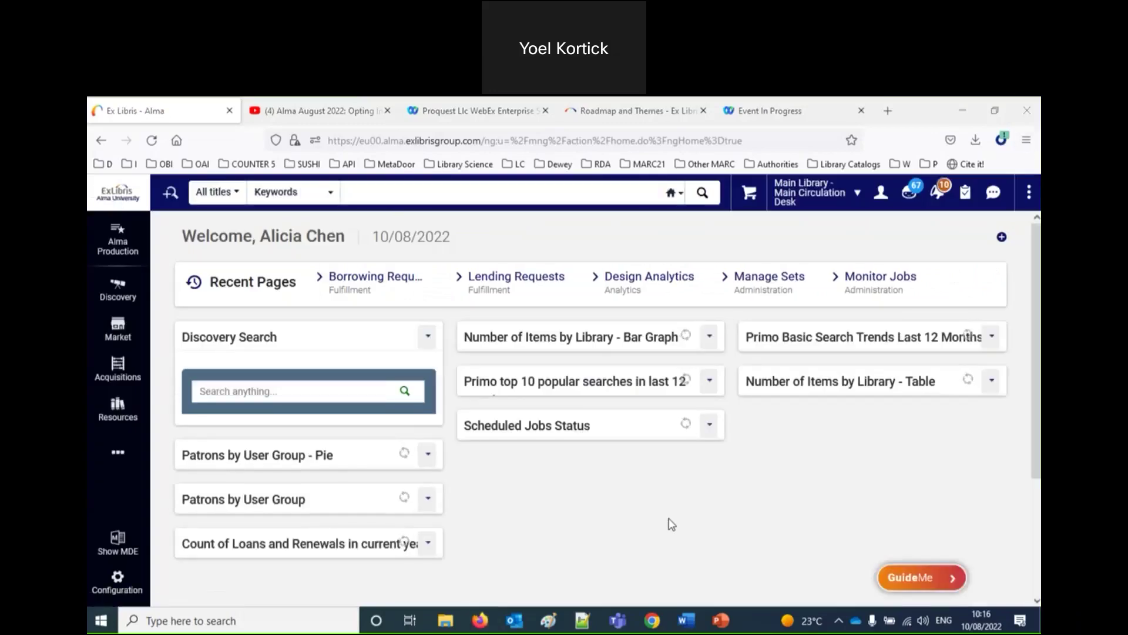
pyautogui.click(117, 452)
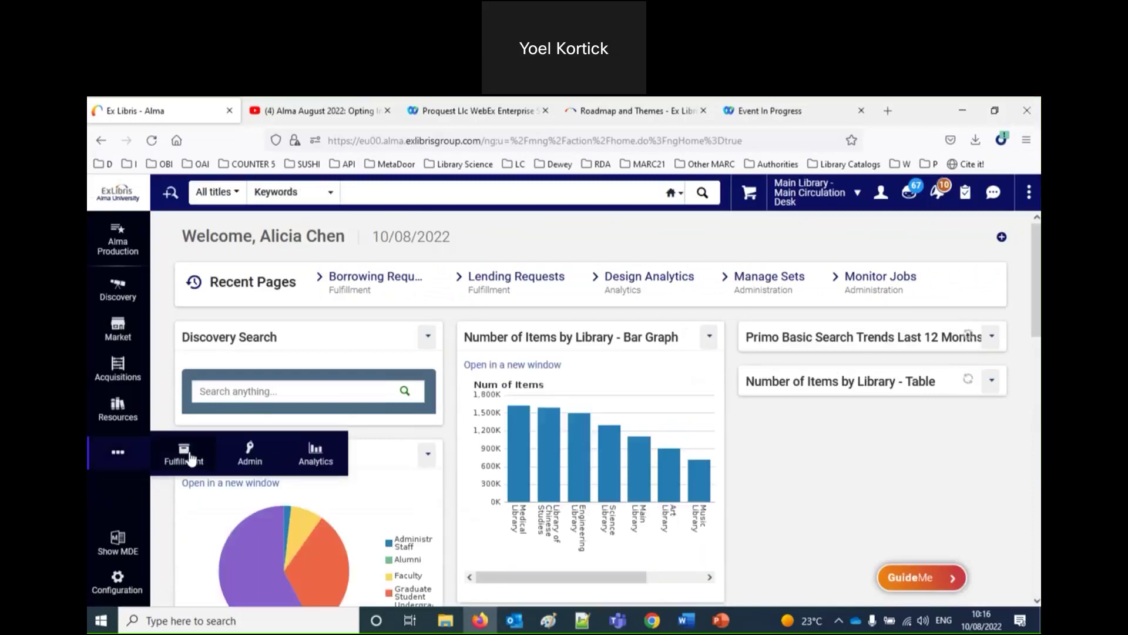
pyautogui.click(185, 460)
pyautogui.click(420, 263)
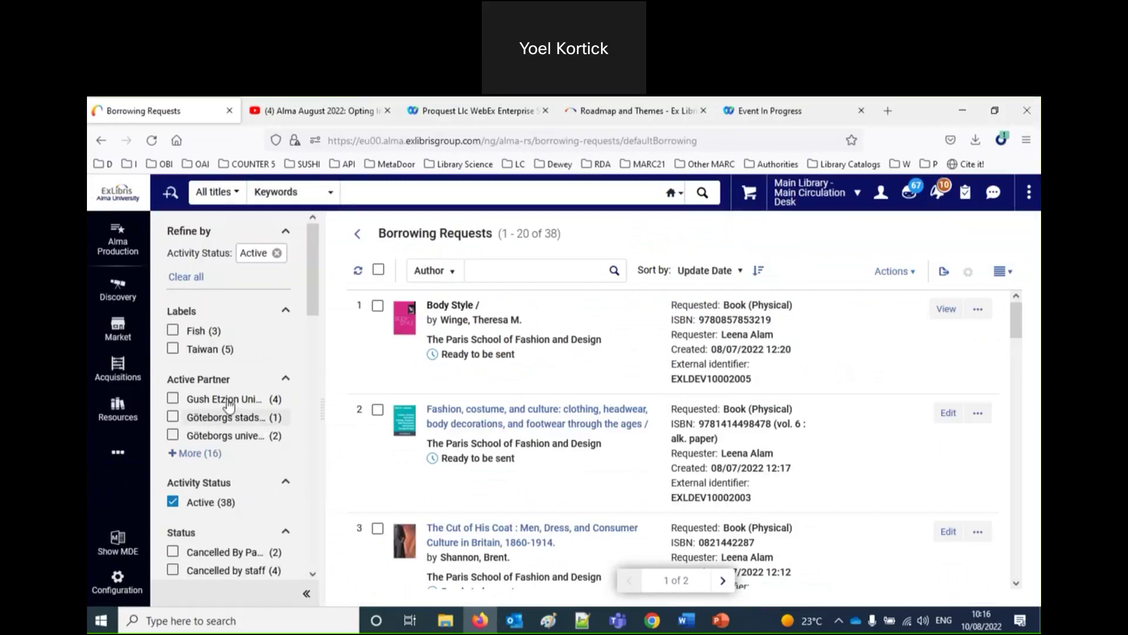
# Add the Update Date filter Yesterday to the active borrowing requests and apply it.
pyautogui.scroll(-1, 221, 417)
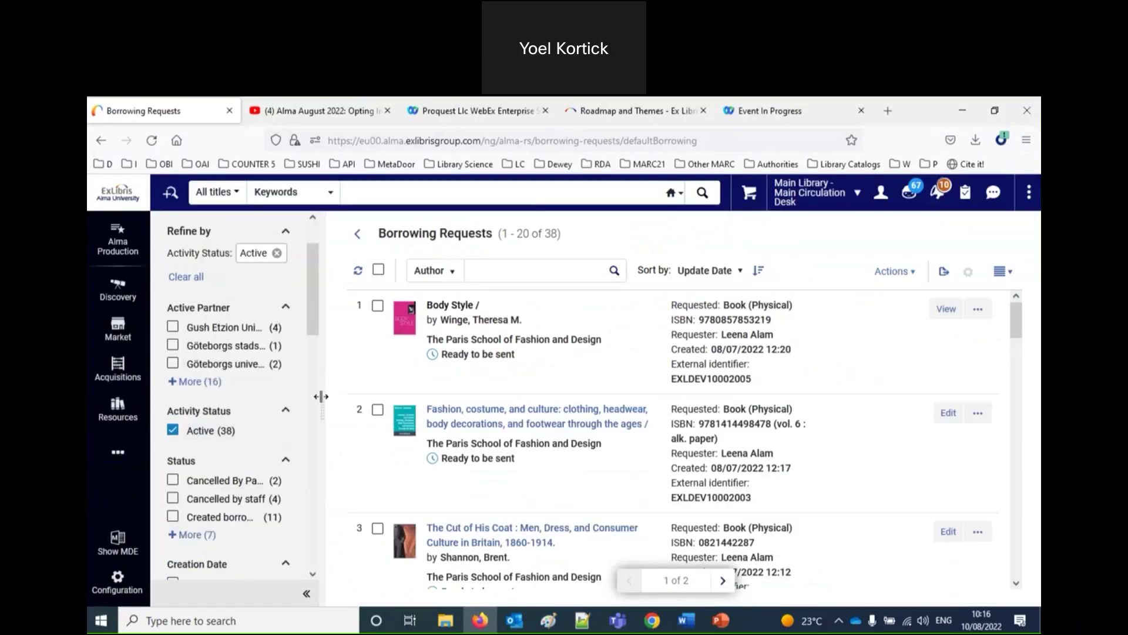
pyautogui.scroll(-4, 286, 435)
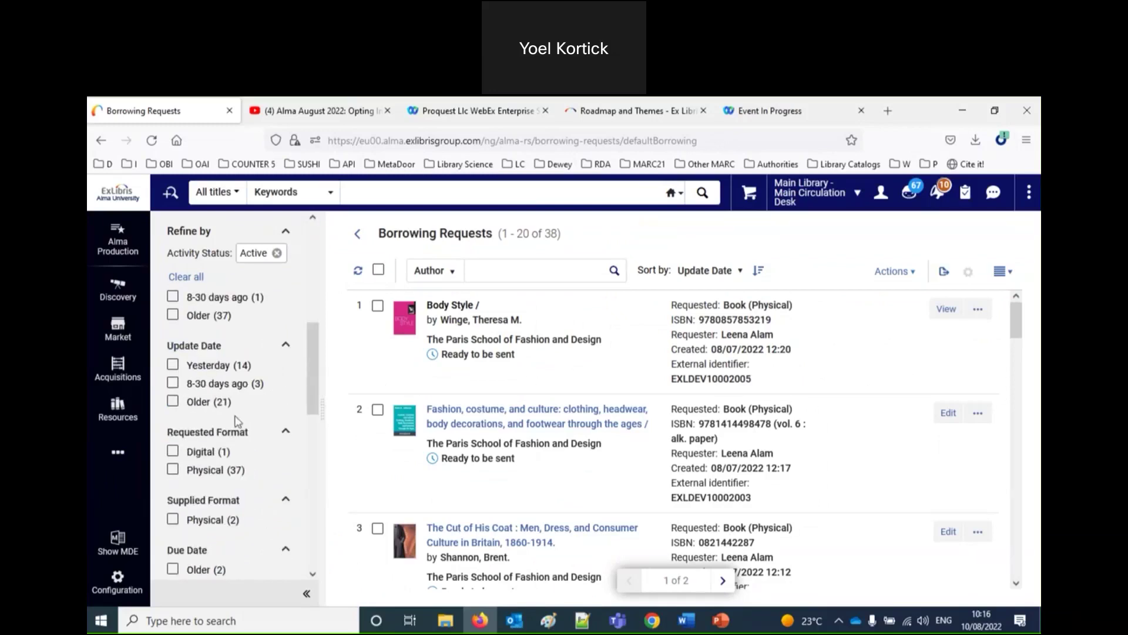
pyautogui.click(172, 364)
pyautogui.click(222, 589)
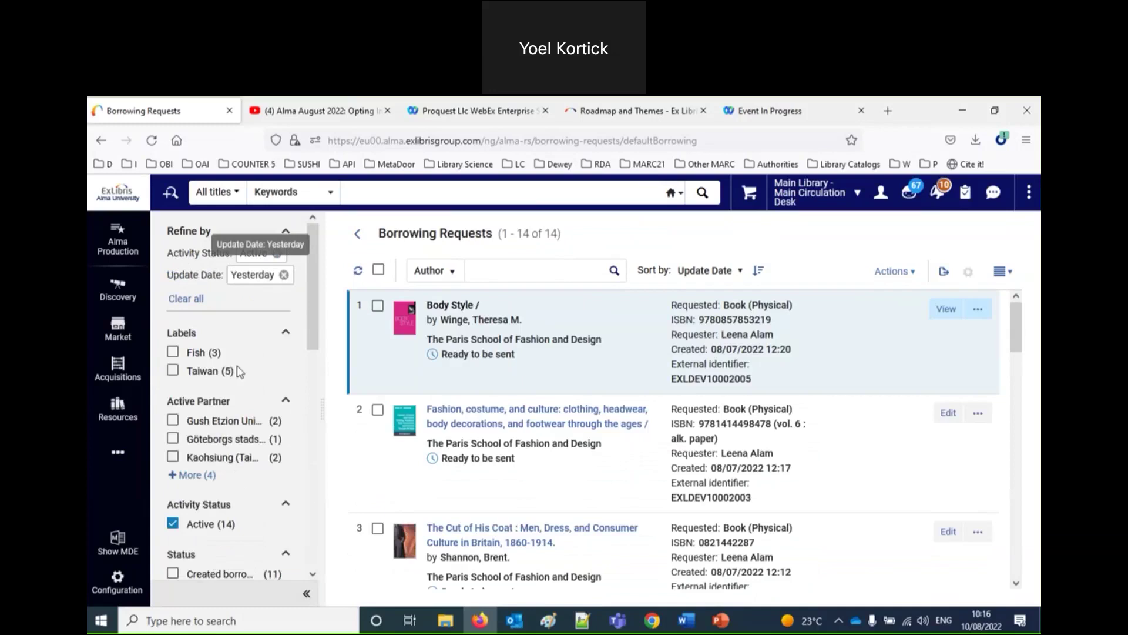
# Show all Active Partner options and apply Kaohsiung (Taiwan) Center for Library Studies and The Paris School of Fashion and Design together.
pyautogui.click(190, 475)
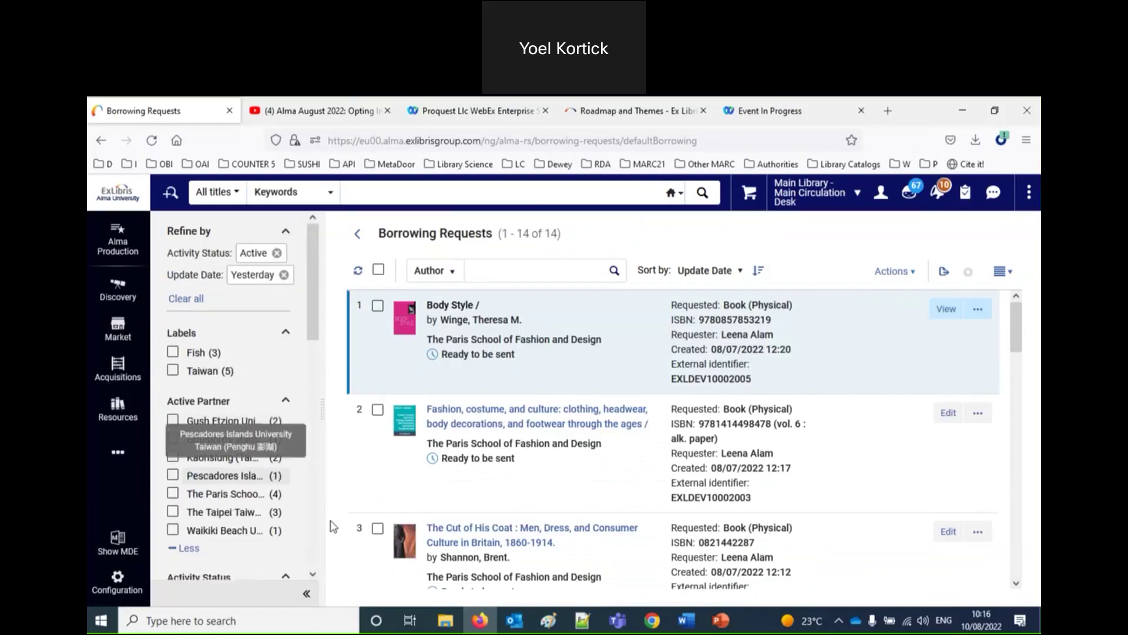
pyautogui.click(173, 493)
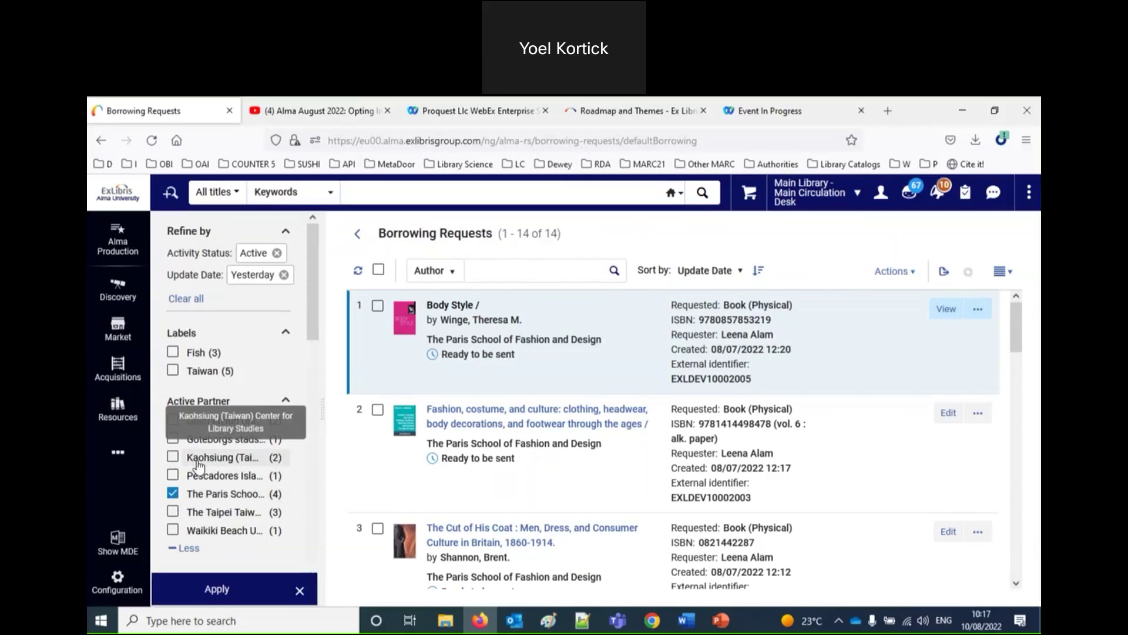
pyautogui.click(174, 457)
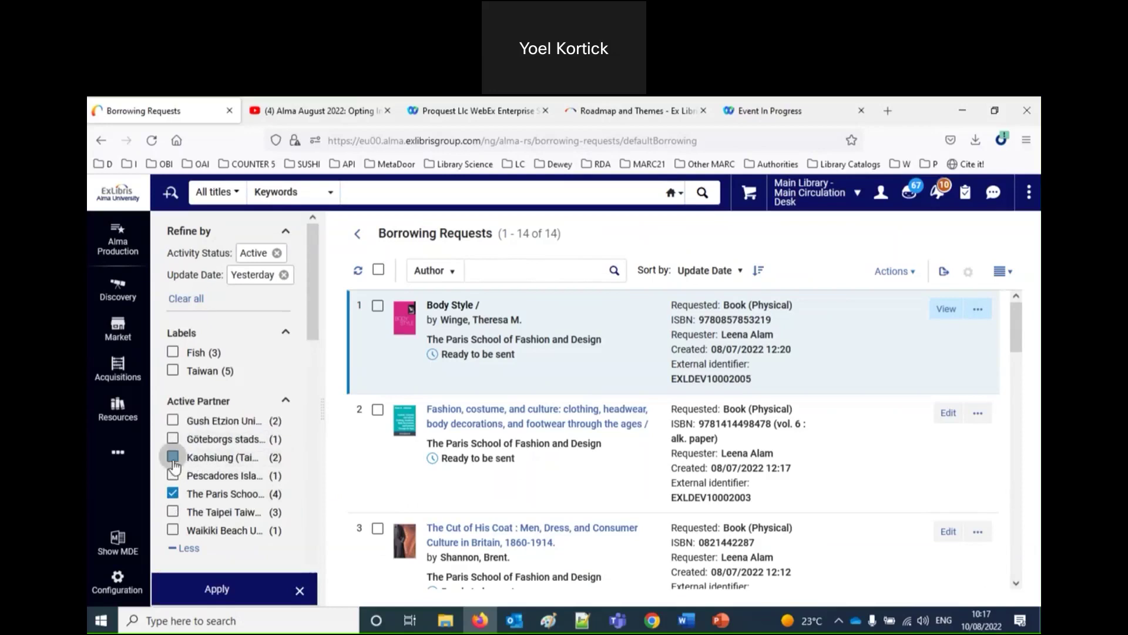
pyautogui.click(235, 593)
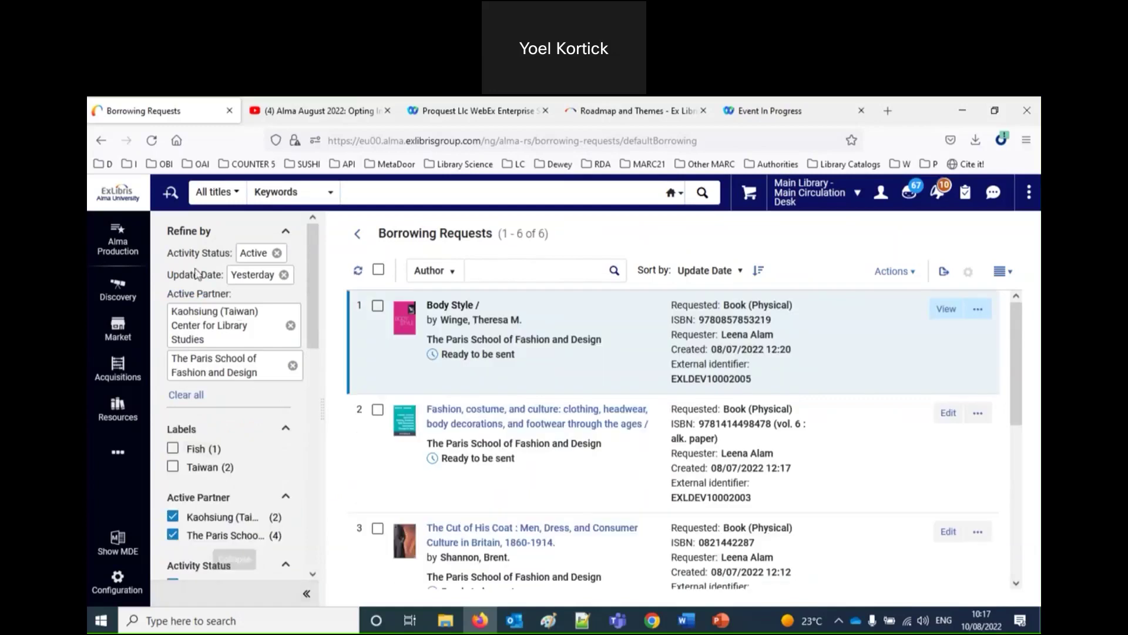
# Review the applied Activity Status, Update Date and Active Partner filters by highlighting their labels.
pyautogui.doubleClick(194, 254)
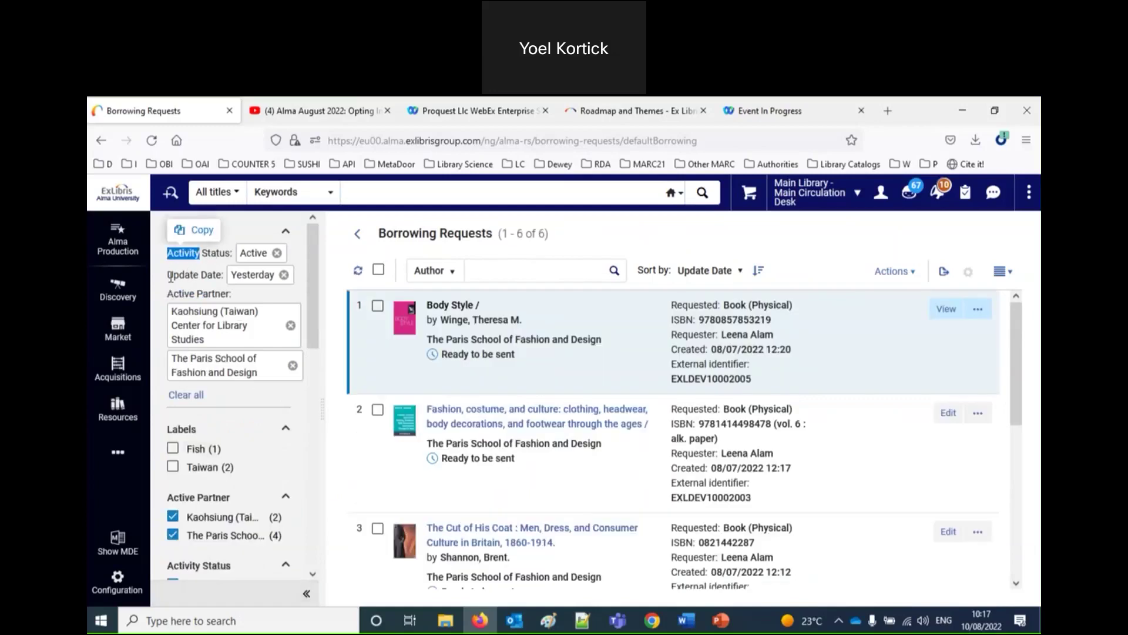
pyautogui.moveTo(168, 275); pyautogui.dragTo(233, 309)
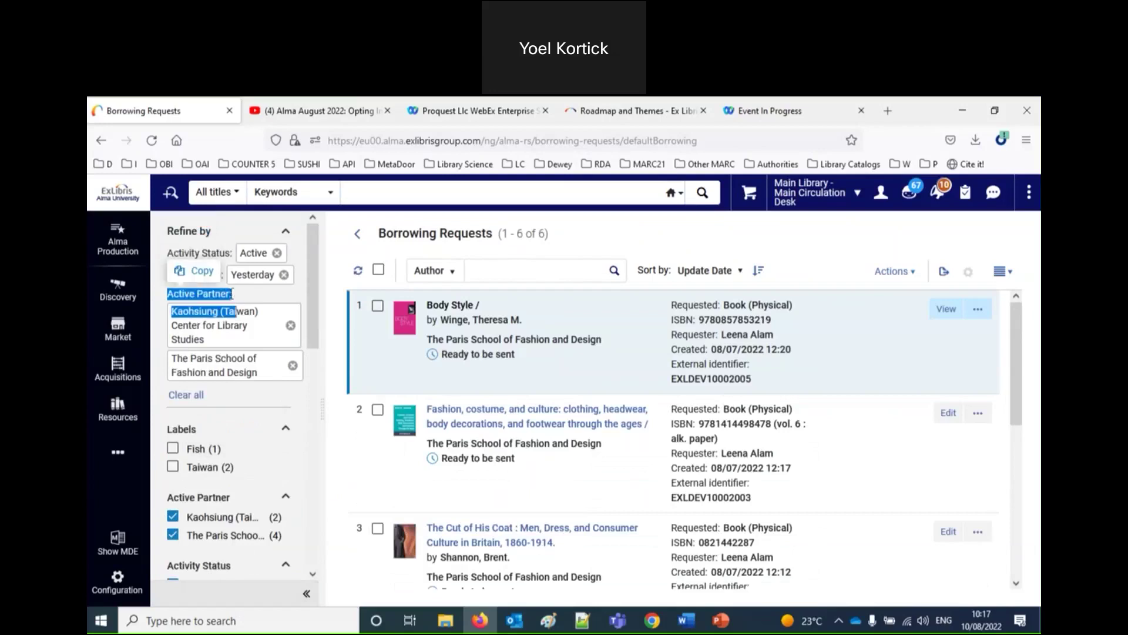
pyautogui.click(217, 291)
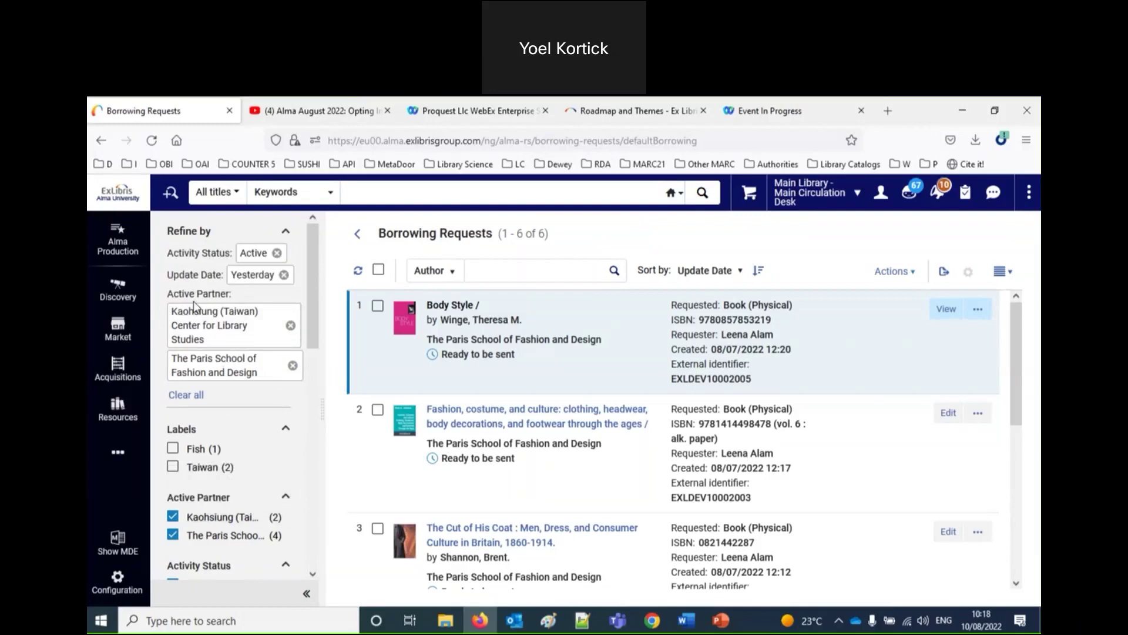
# Open the resource sharing lending requests list and widen its facets pane to show the full facet names.
pyautogui.click(124, 459)
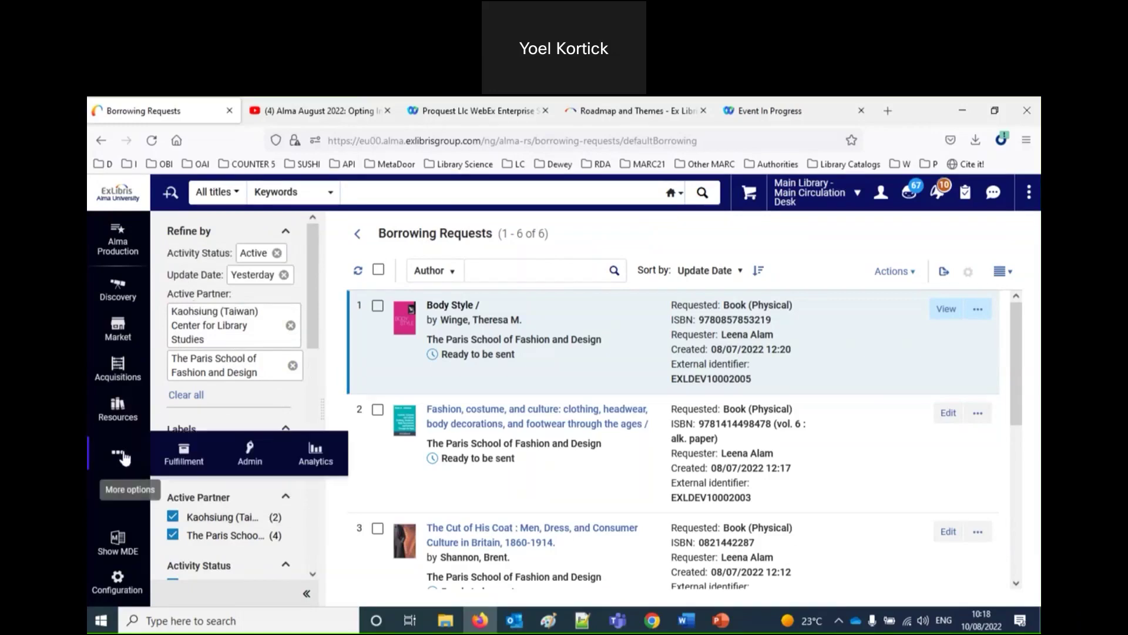
pyautogui.click(185, 456)
pyautogui.click(438, 246)
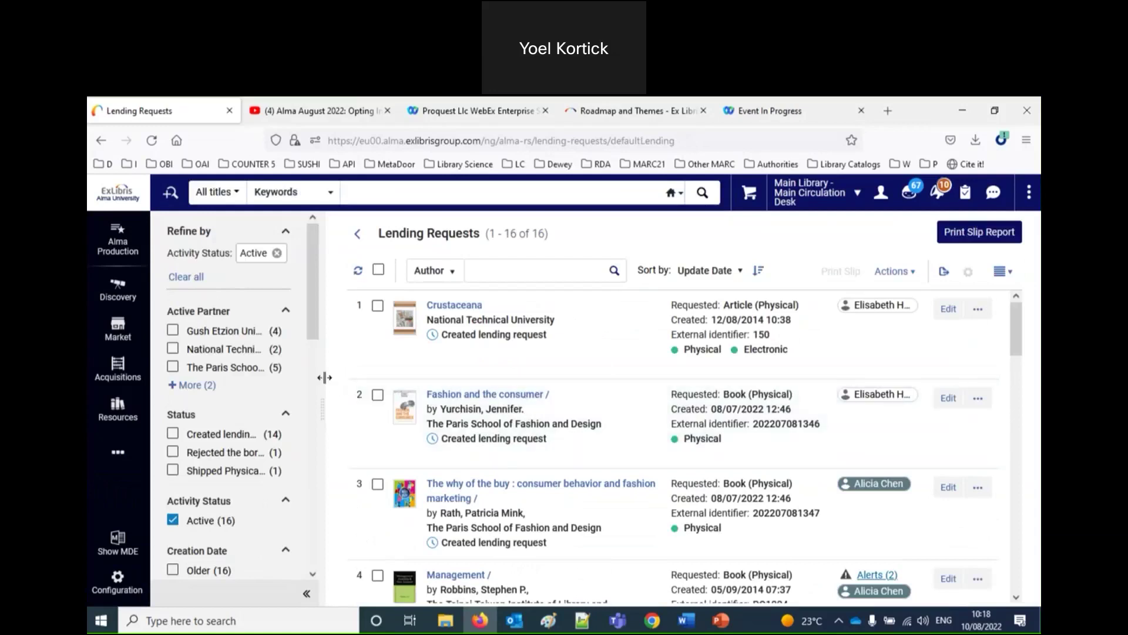
pyautogui.moveTo(325, 377); pyautogui.dragTo(471, 383)
# Filter the lending requests by Creation Date Older and Requested Format Physical in a single application.
pyautogui.scroll(-3, 352, 496)
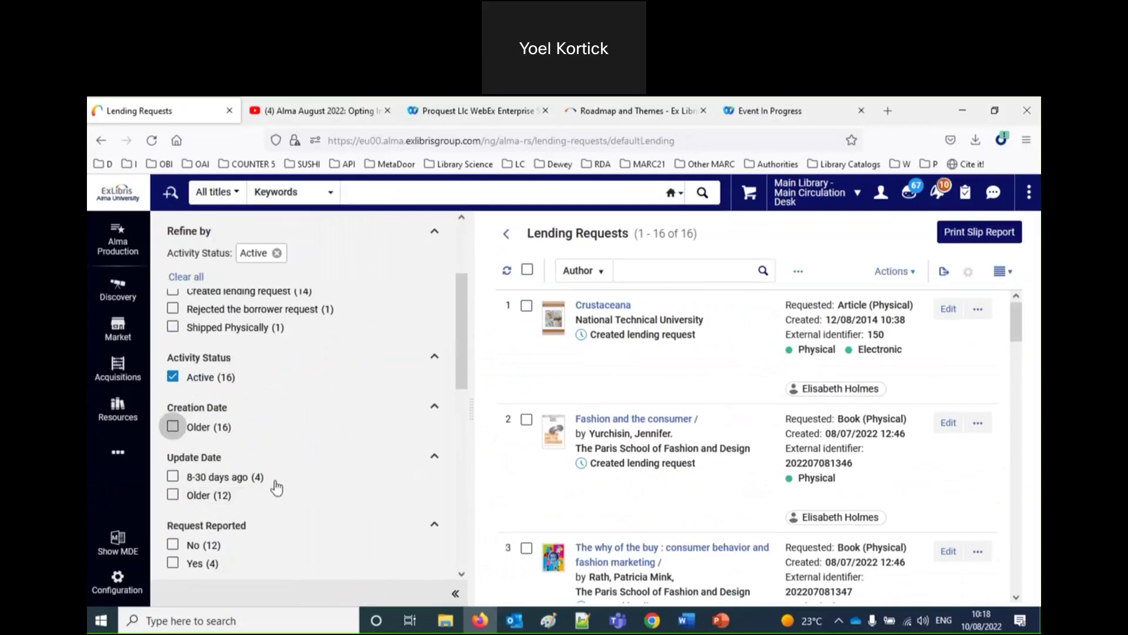
pyautogui.scroll(-1, 324, 524)
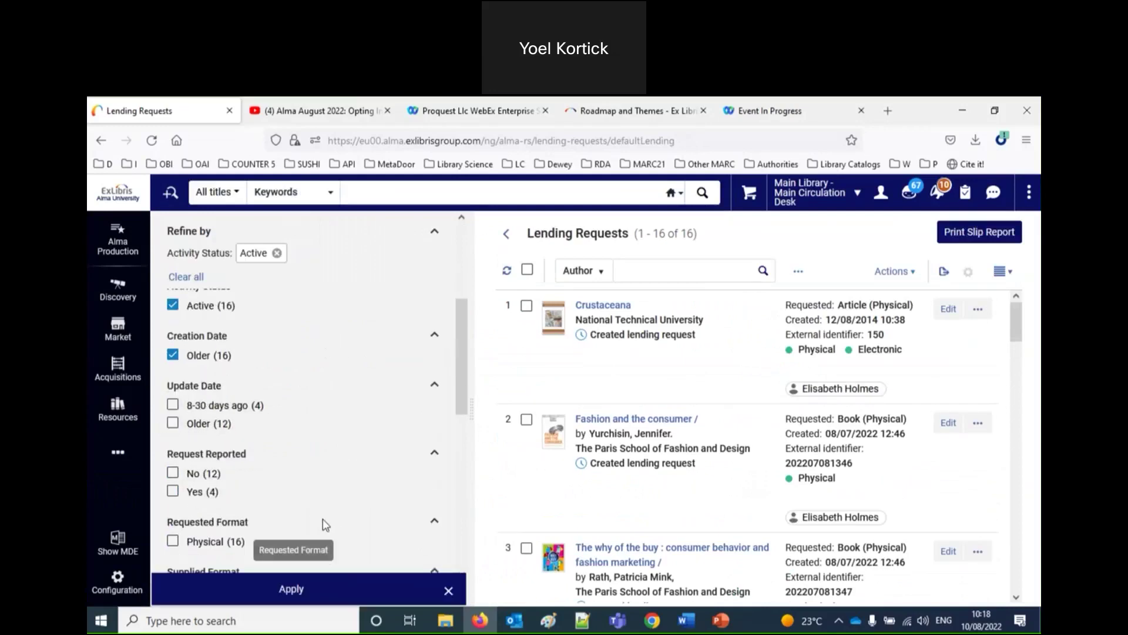
pyautogui.scroll(-1, 244, 495)
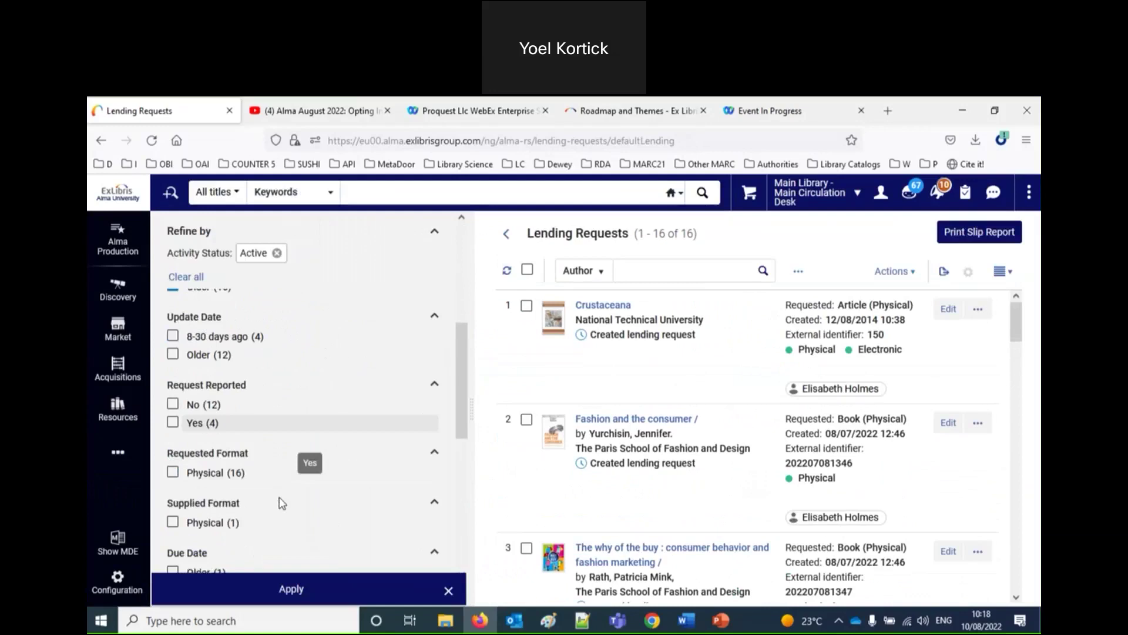
pyautogui.click(172, 469)
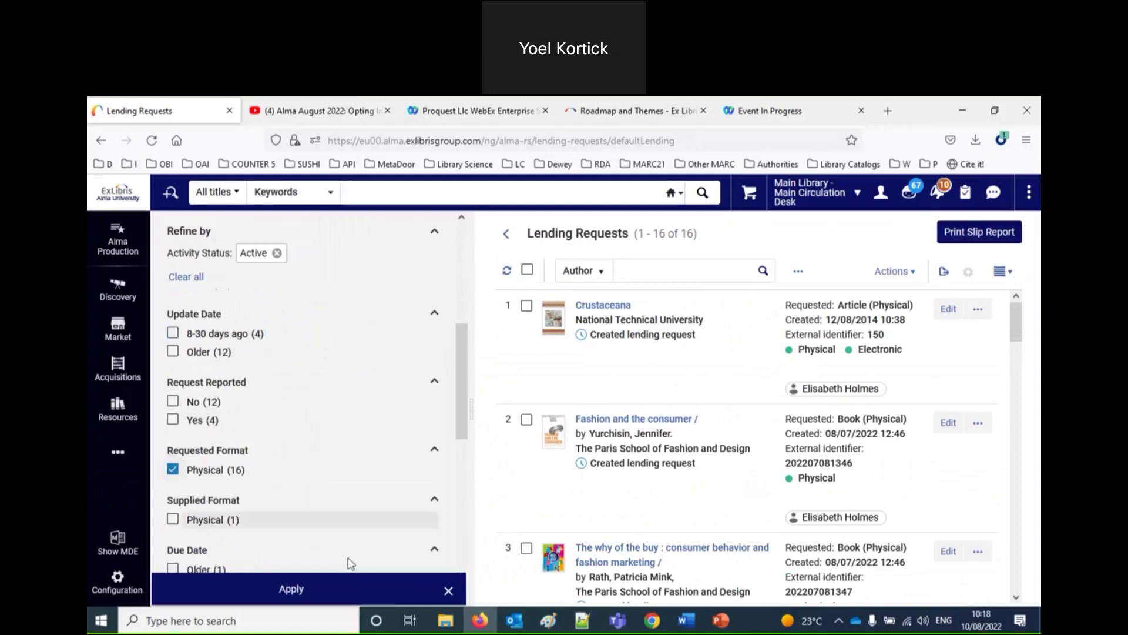
pyautogui.click(292, 589)
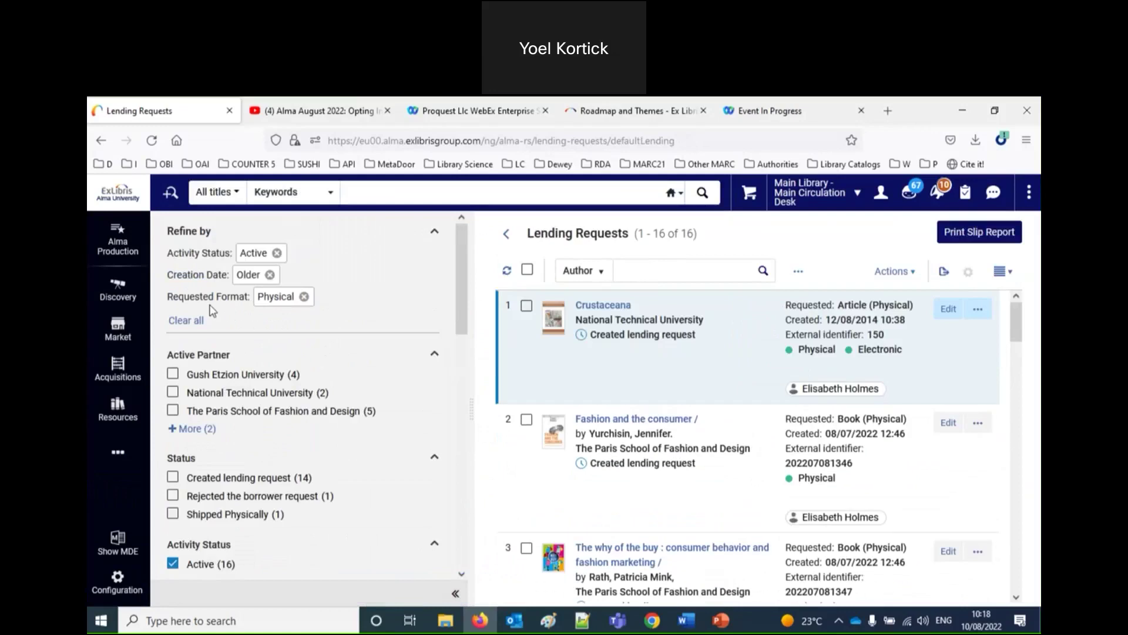
# Expand the Active Partner options and apply Gush Etzion University and The Taipei Taiwan Institute of Library and Information Science together.
pyautogui.click(188, 428)
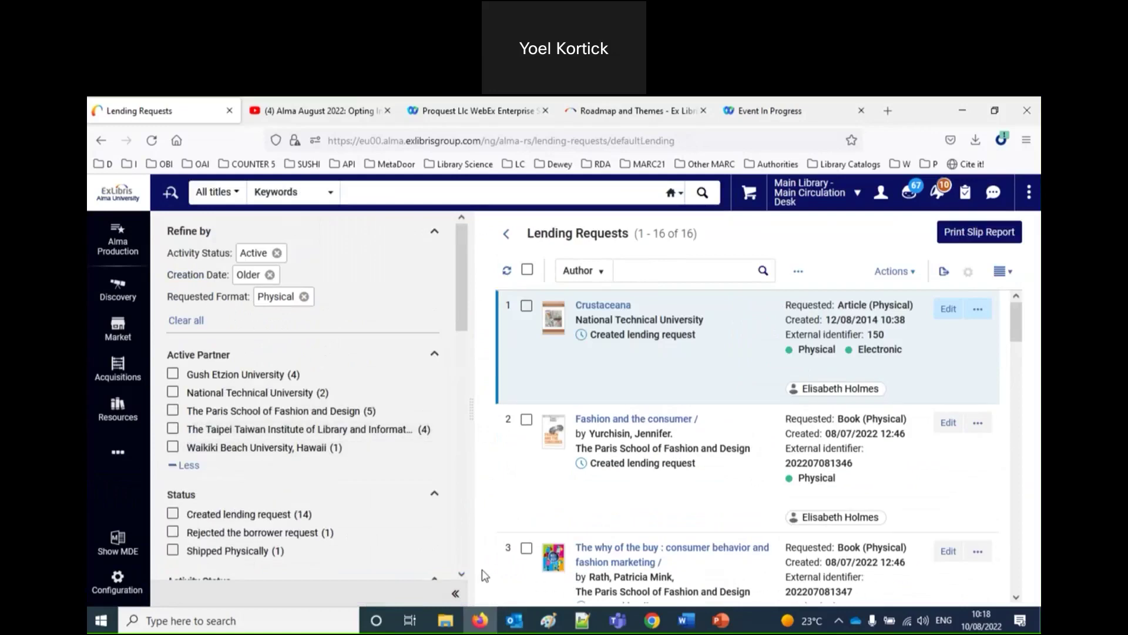
pyautogui.click(175, 431)
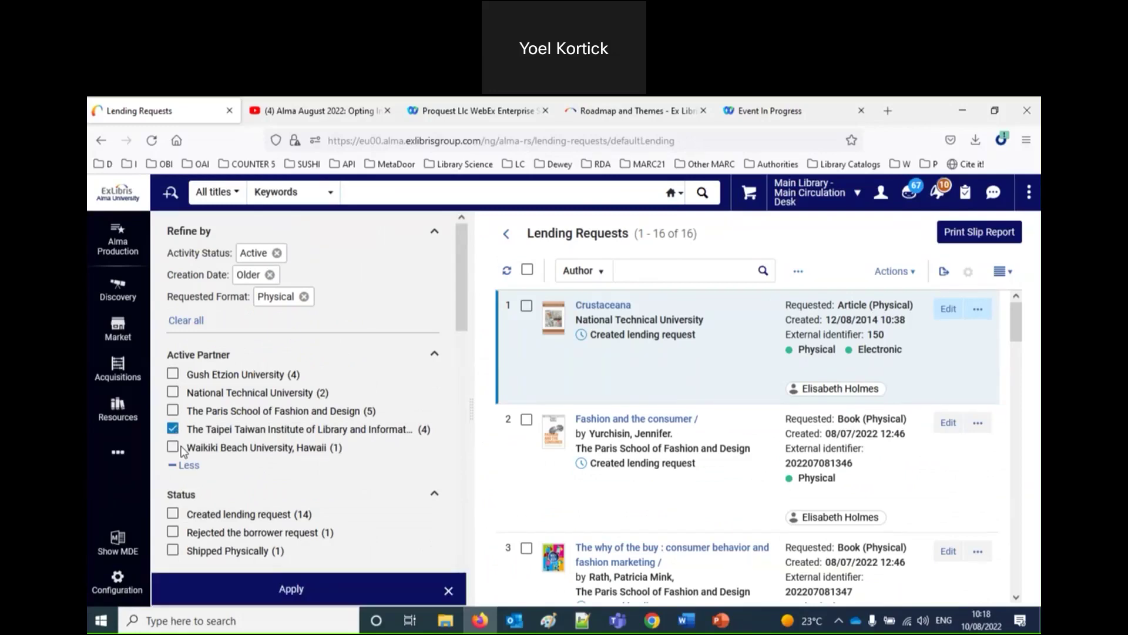
pyautogui.click(173, 374)
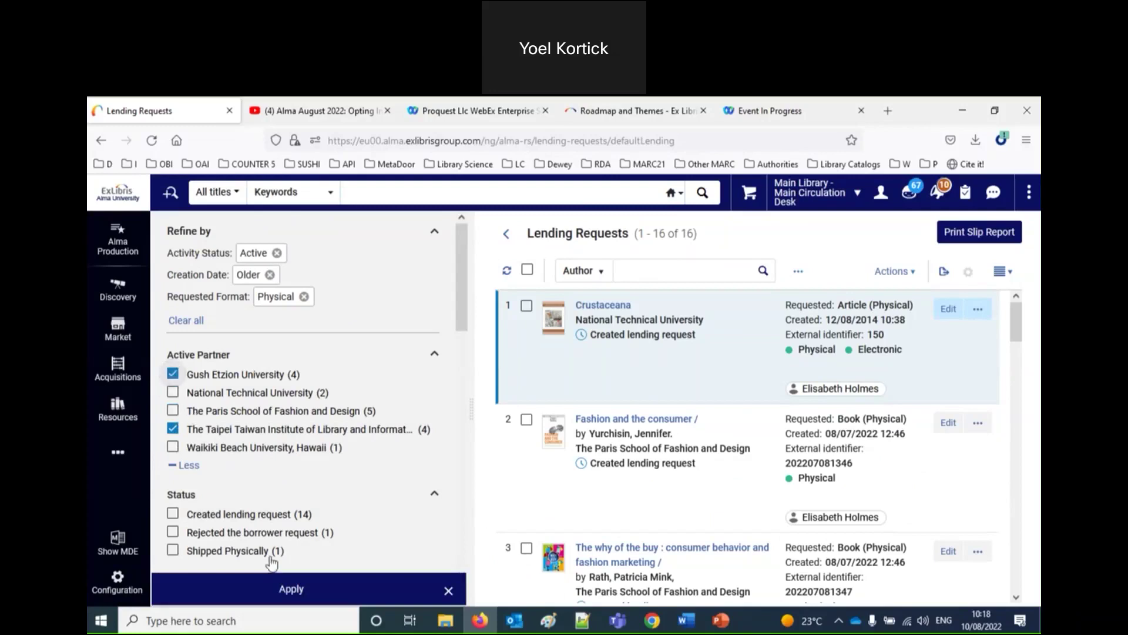
pyautogui.click(290, 590)
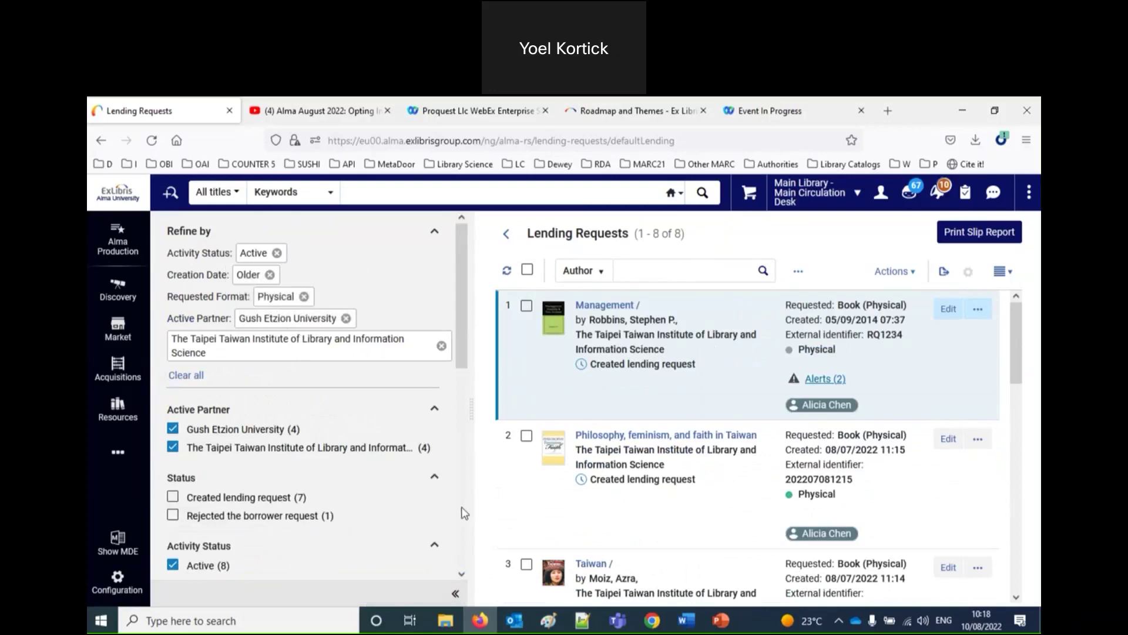
# View the contact details of the first lending request's assignee and collapse the facets pane.
pyautogui.click(828, 406)
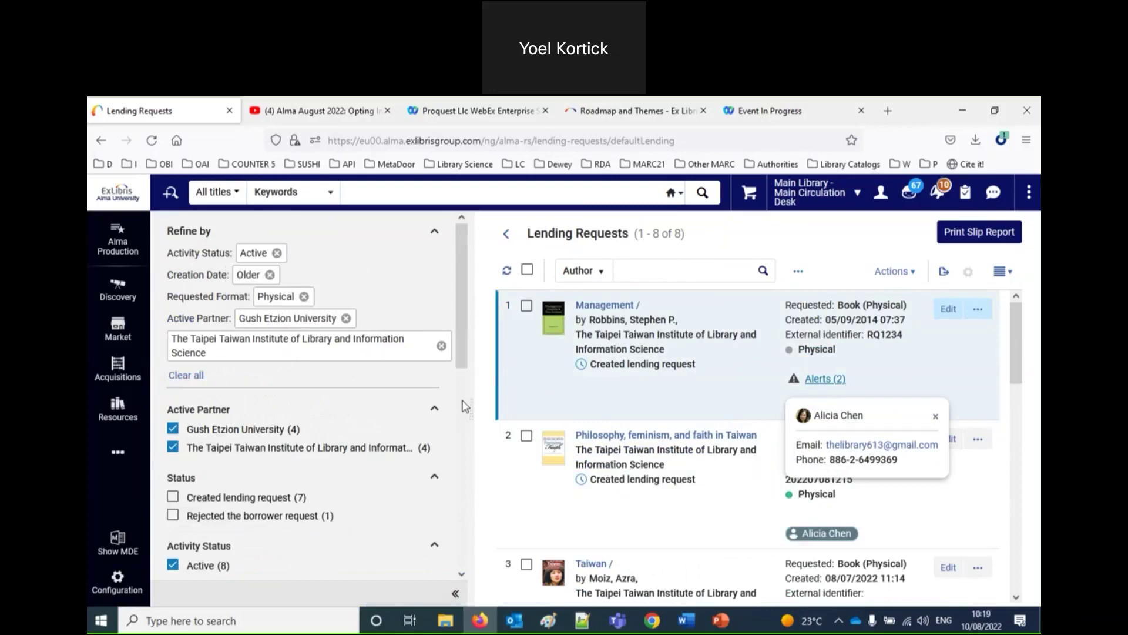
pyautogui.click(495, 594)
pyautogui.click(458, 595)
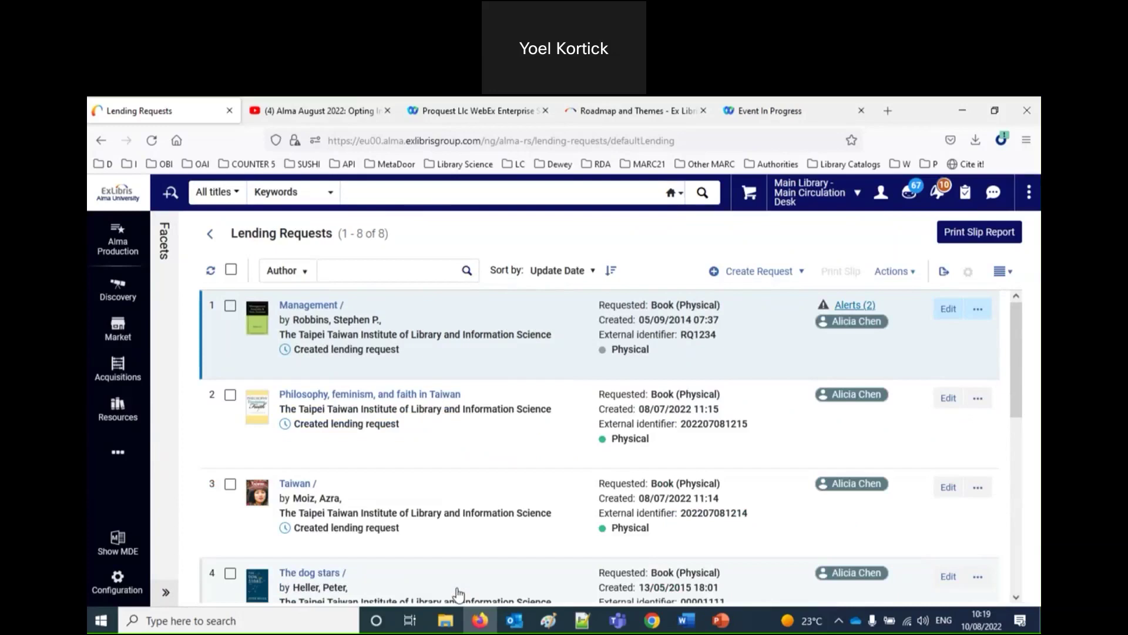
# Select the first two lending requests and view the bulk actions available with and without a selection.
pyautogui.click(912, 278)
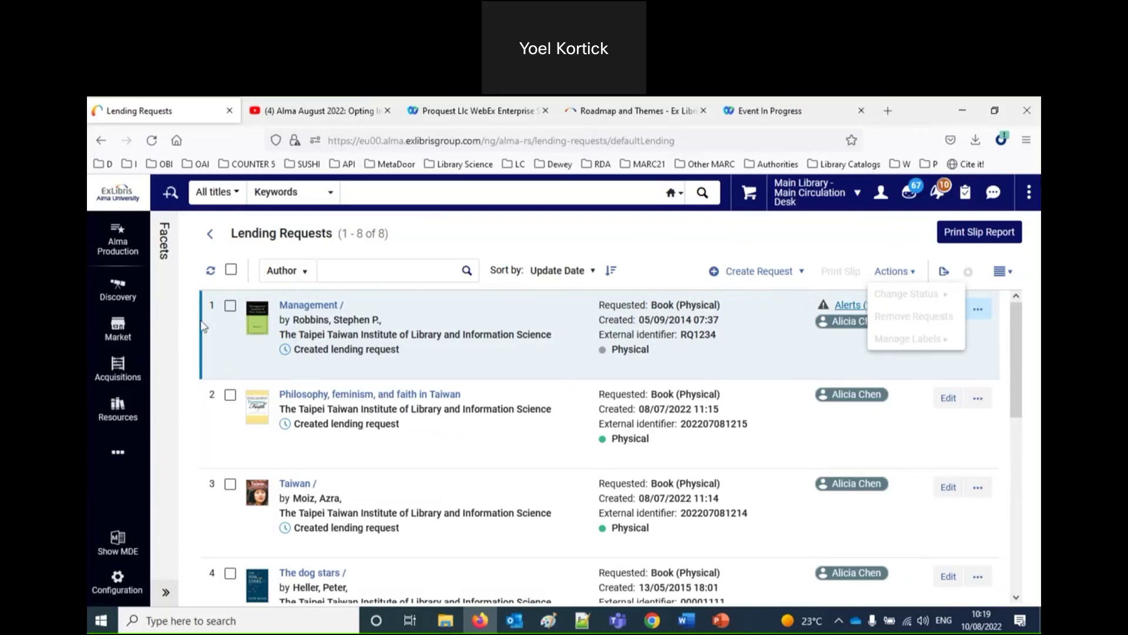
pyautogui.click(232, 309)
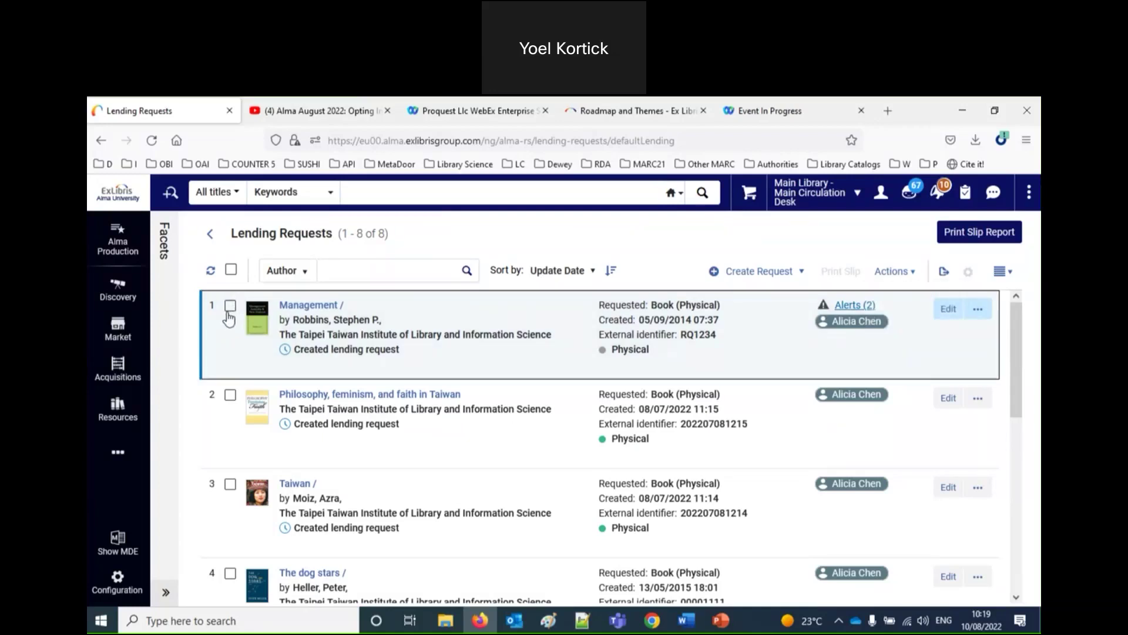
pyautogui.click(233, 306)
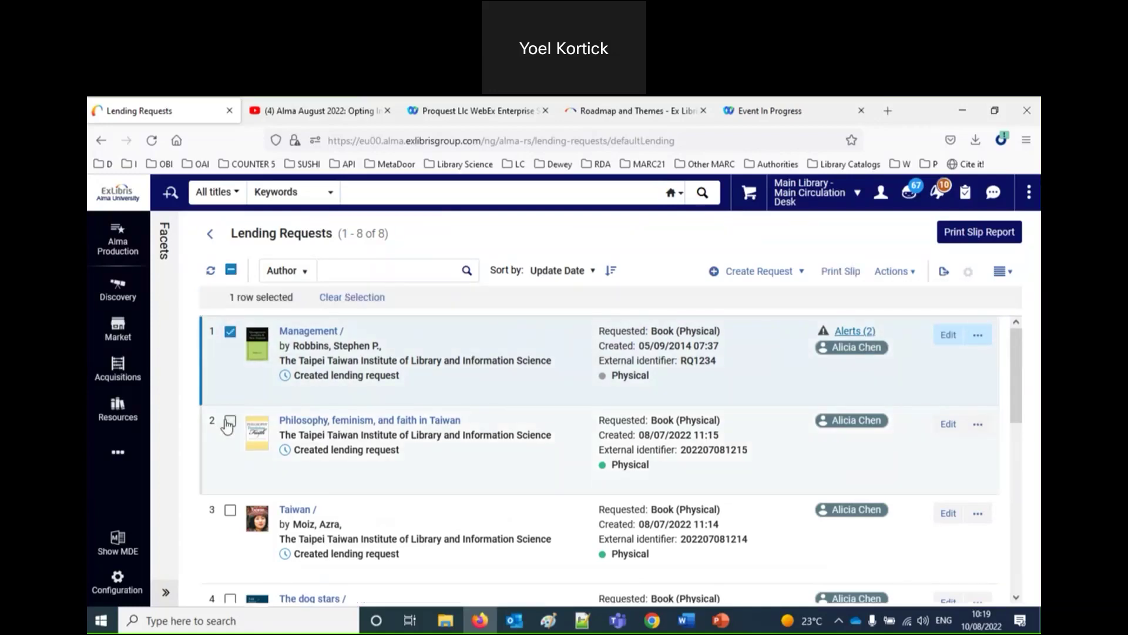
pyautogui.click(230, 423)
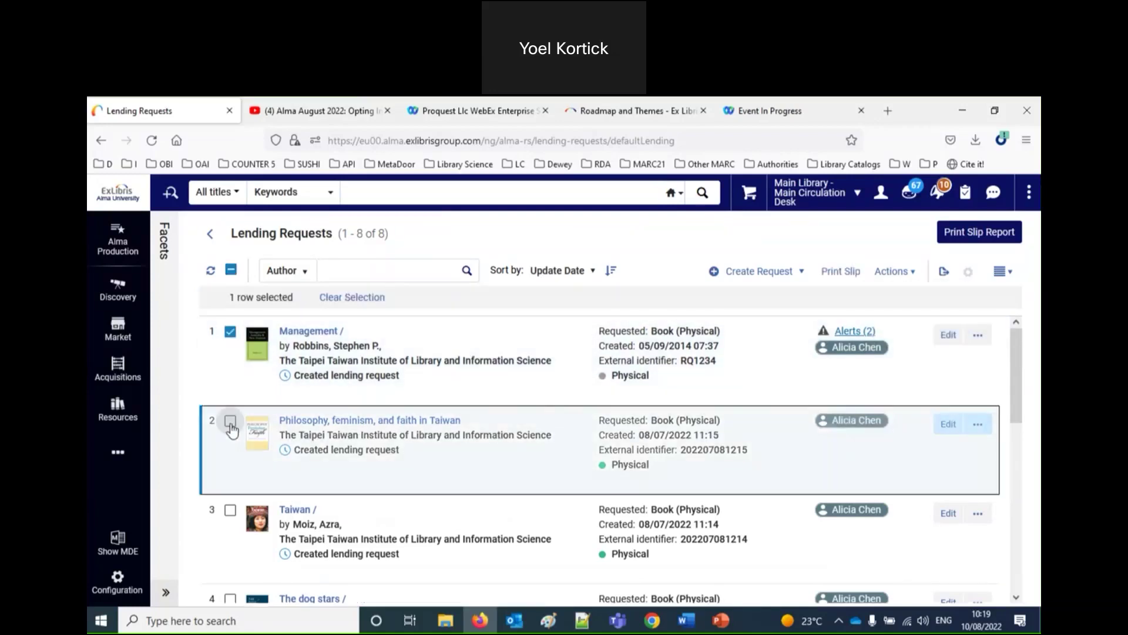
pyautogui.click(913, 276)
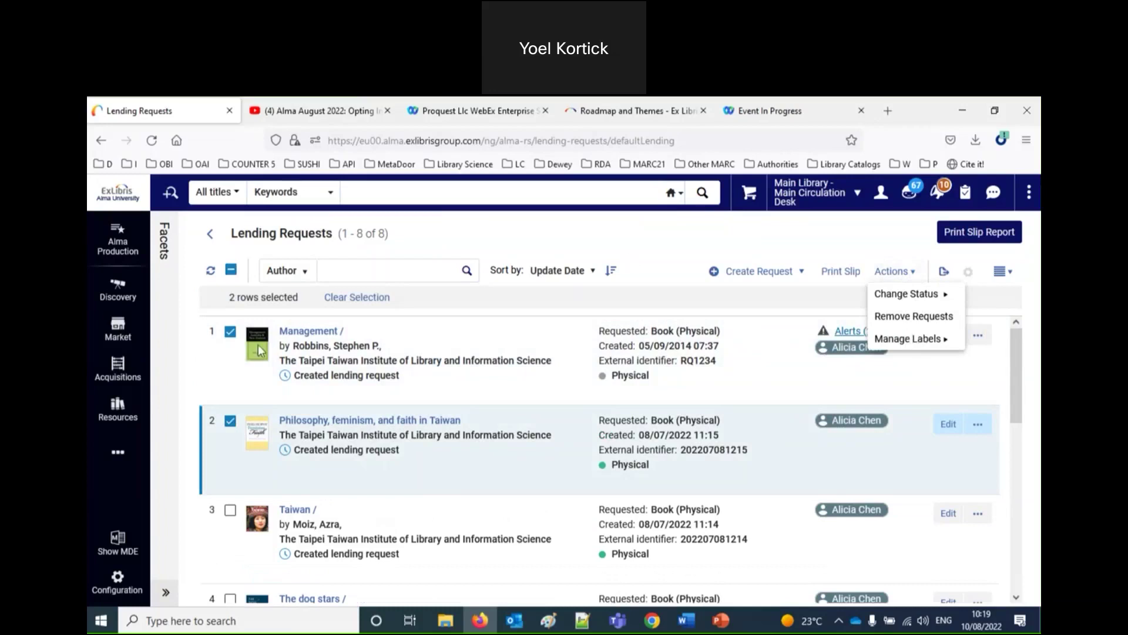
# Open the resource sharing borrowing requests list.
pyautogui.click(119, 455)
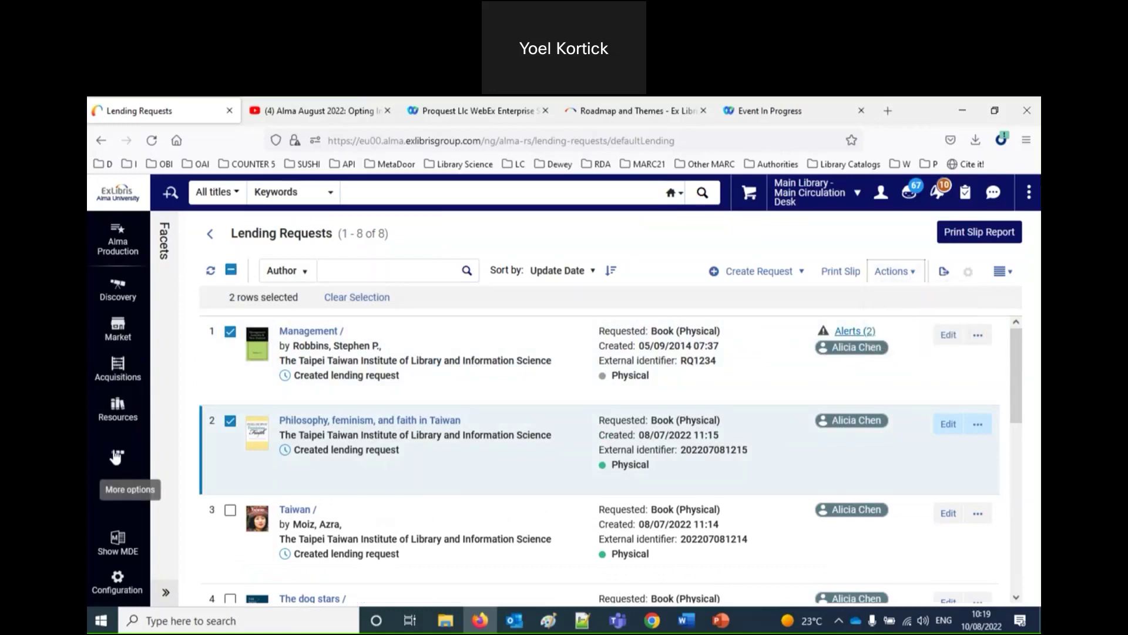
pyautogui.click(119, 457)
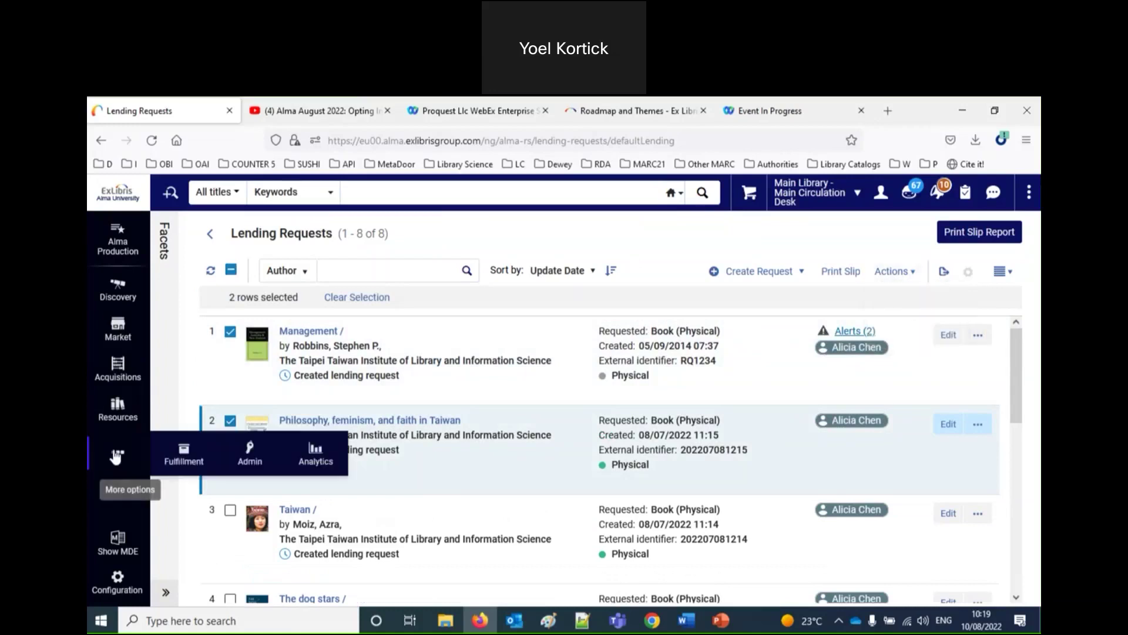
pyautogui.click(184, 461)
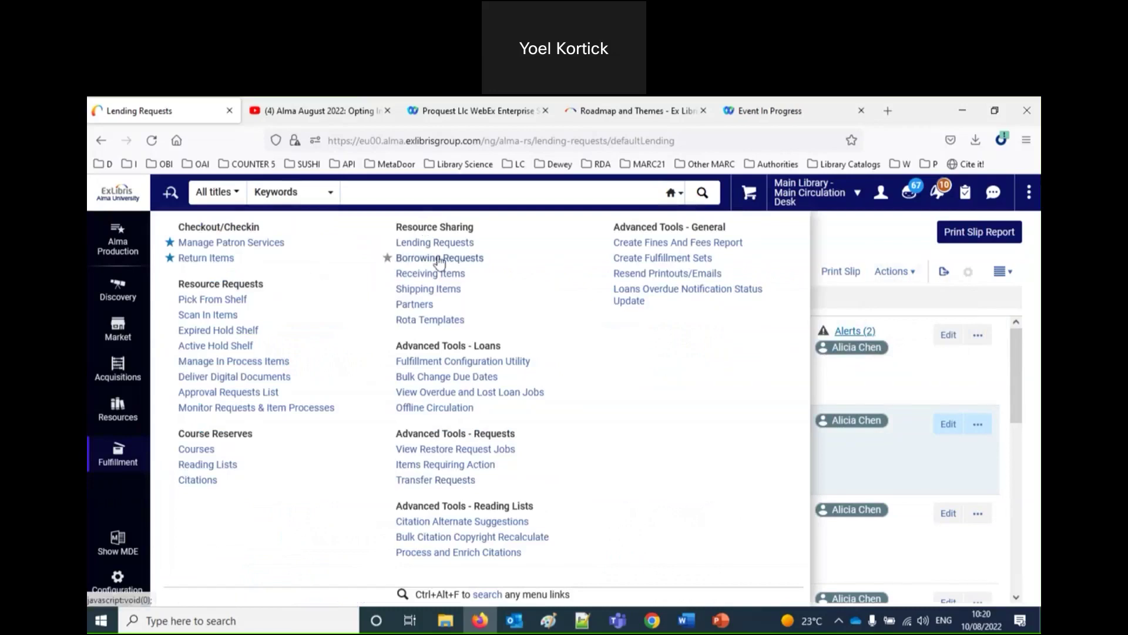
pyautogui.click(442, 259)
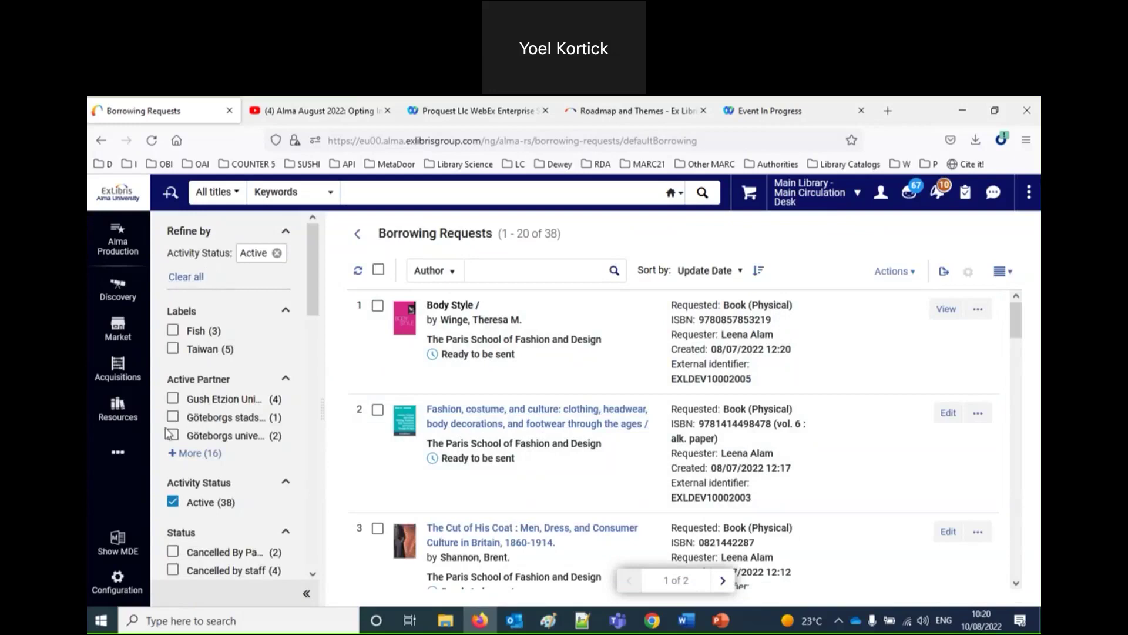
# Select all borrowing requests on the first page plus requests 22 and 23 on the second page.
pyautogui.click(379, 272)
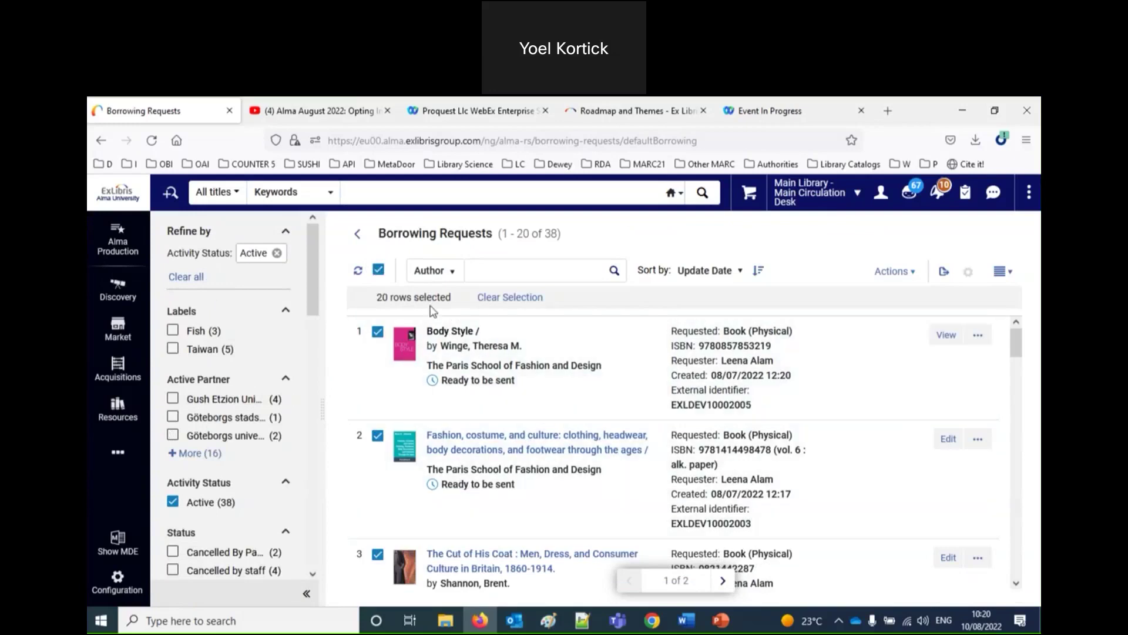
pyautogui.scroll(-20, 531, 456)
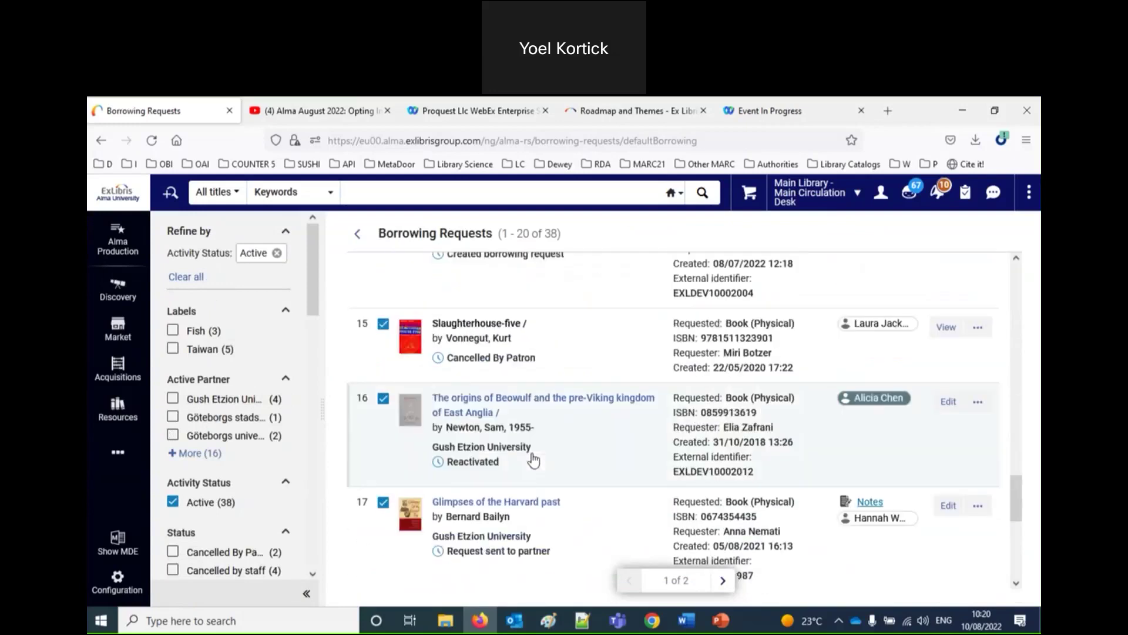
pyautogui.click(611, 556)
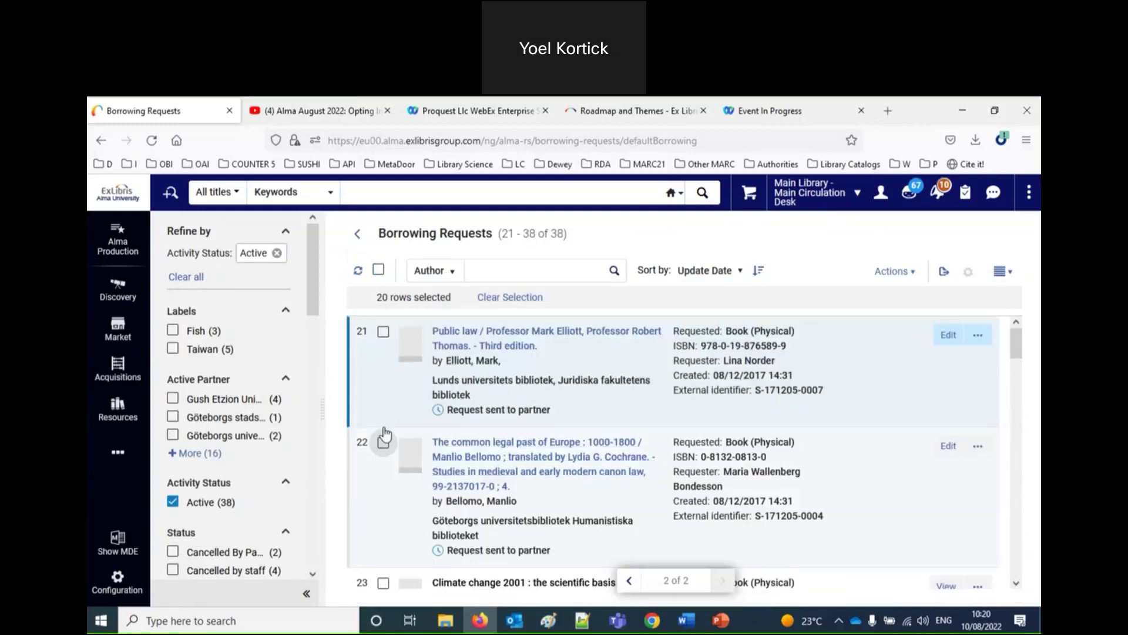
pyautogui.scroll(-1, 385, 441)
pyautogui.click(383, 401)
pyautogui.click(383, 542)
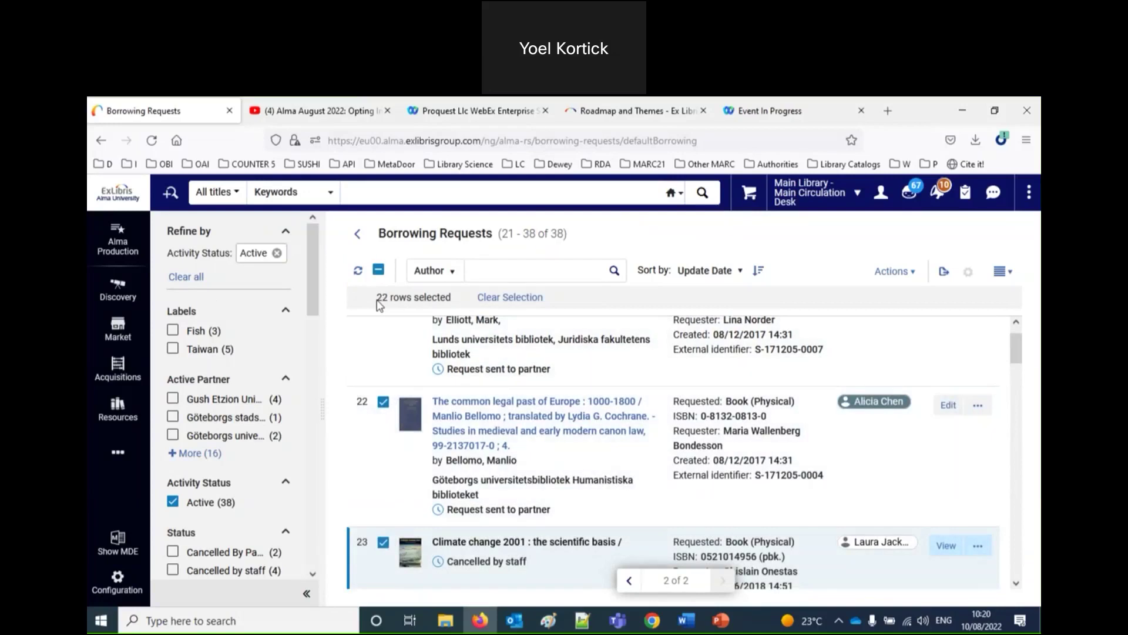
# Check the selected-row count on the second page and compare it with the displayed range back on the first page.
pyautogui.moveTo(450, 302); pyautogui.dragTo(377, 298)
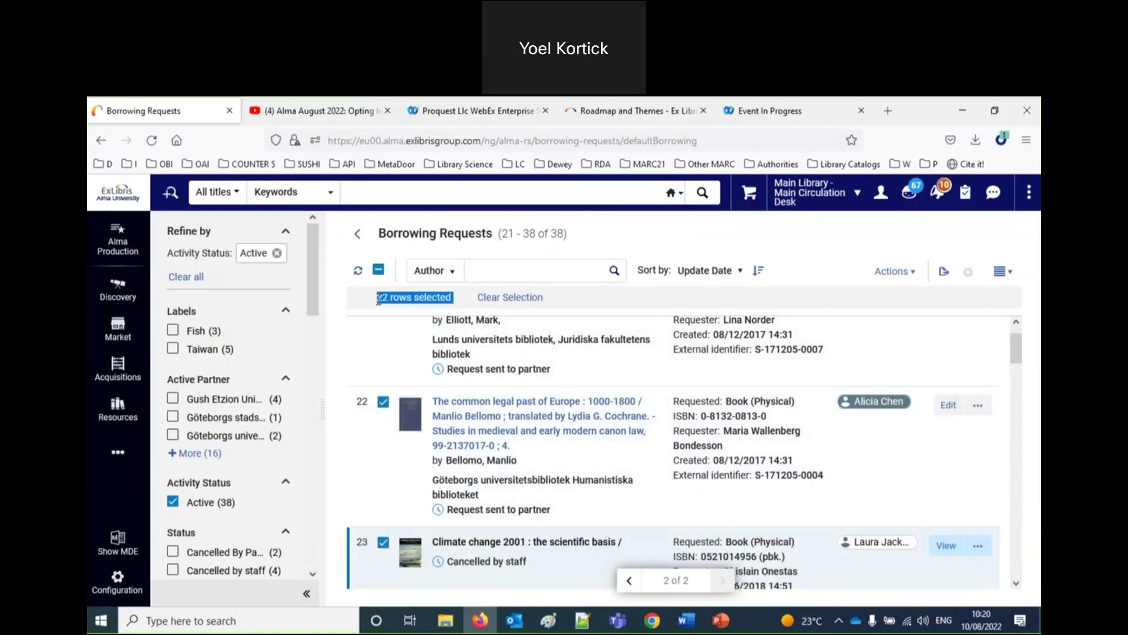
pyautogui.scroll(-1, 566, 450)
pyautogui.scroll(-15, 565, 450)
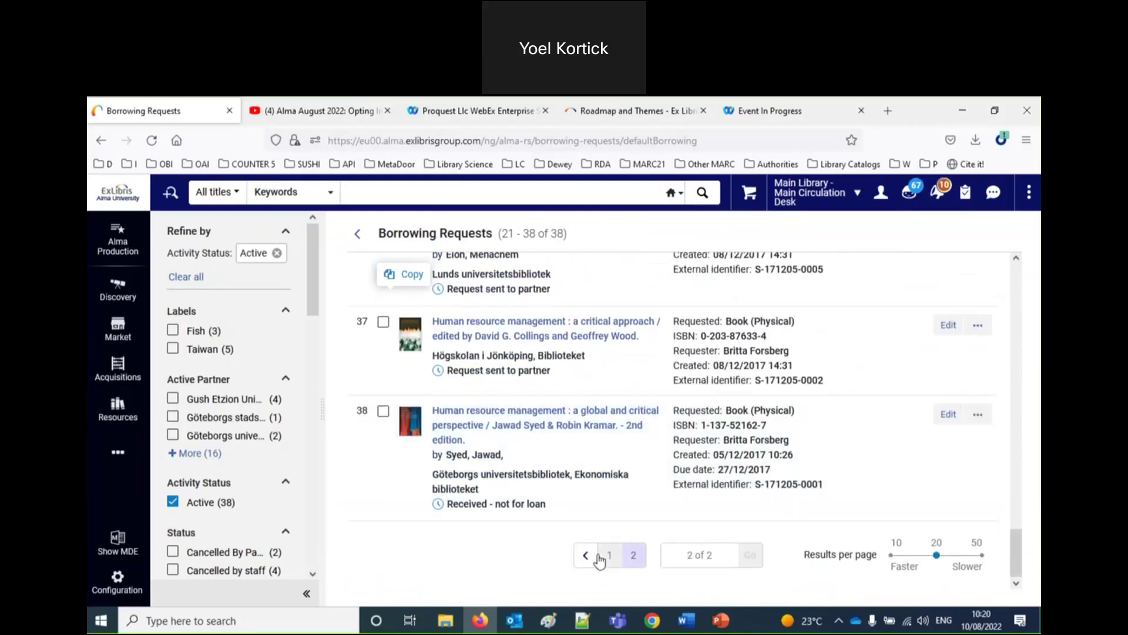
pyautogui.click(609, 556)
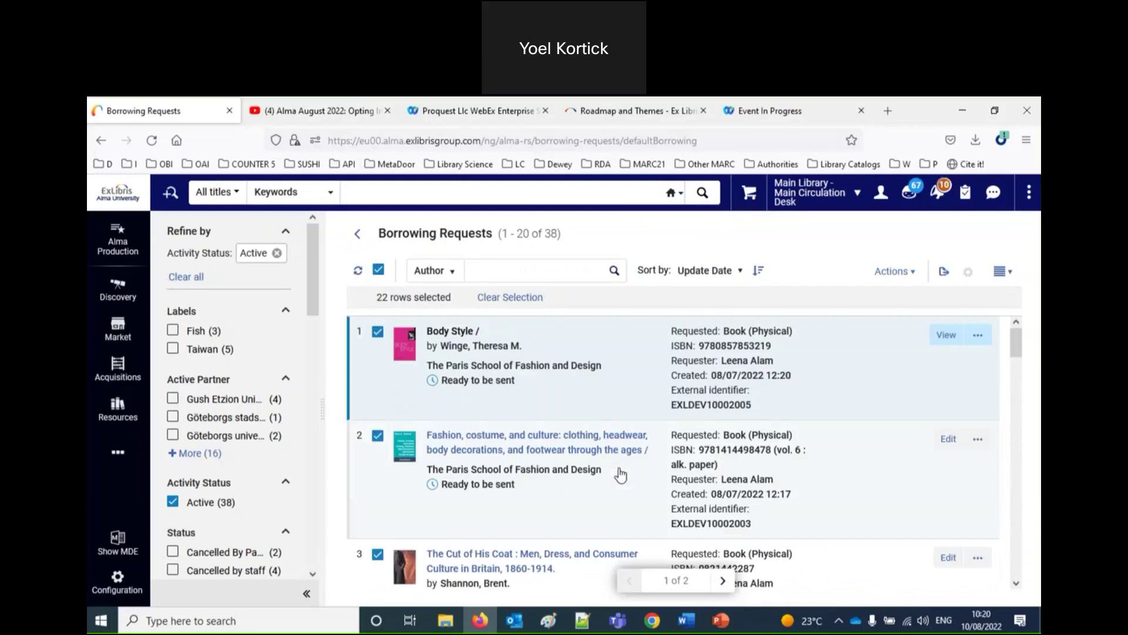
pyautogui.moveTo(499, 233); pyautogui.dragTo(533, 241)
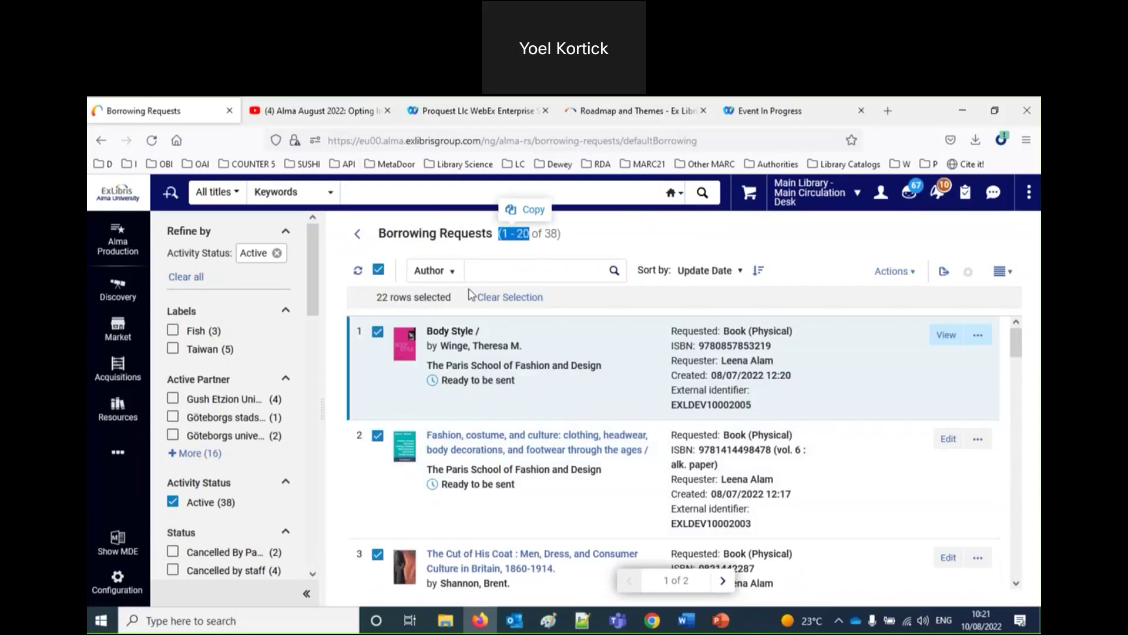
pyautogui.moveTo(459, 305); pyautogui.dragTo(370, 309)
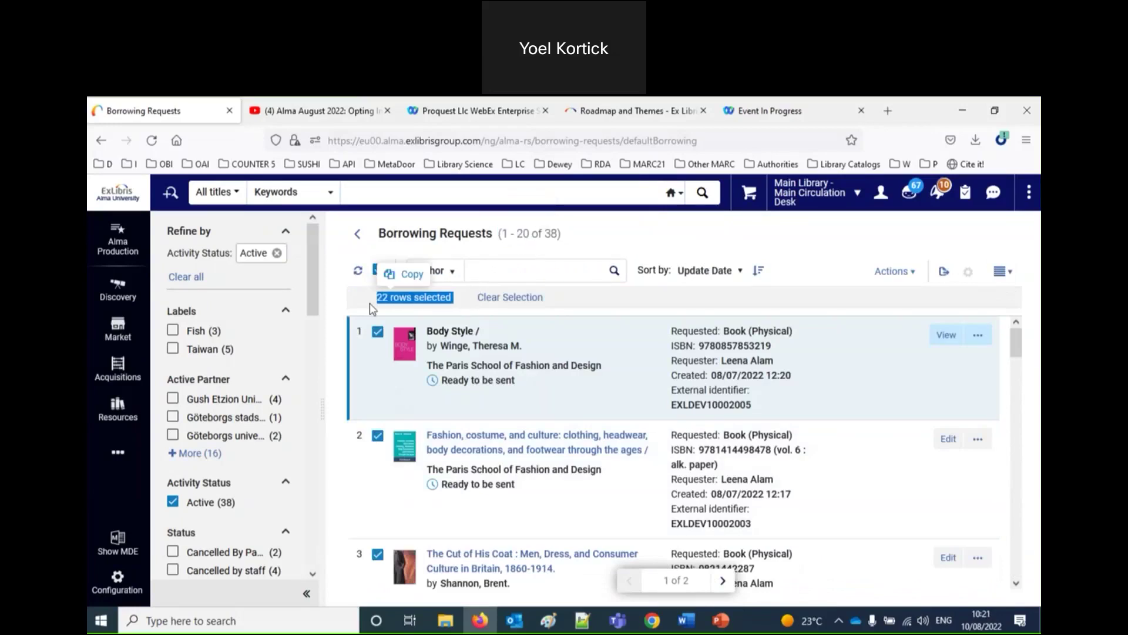
pyautogui.click(338, 247)
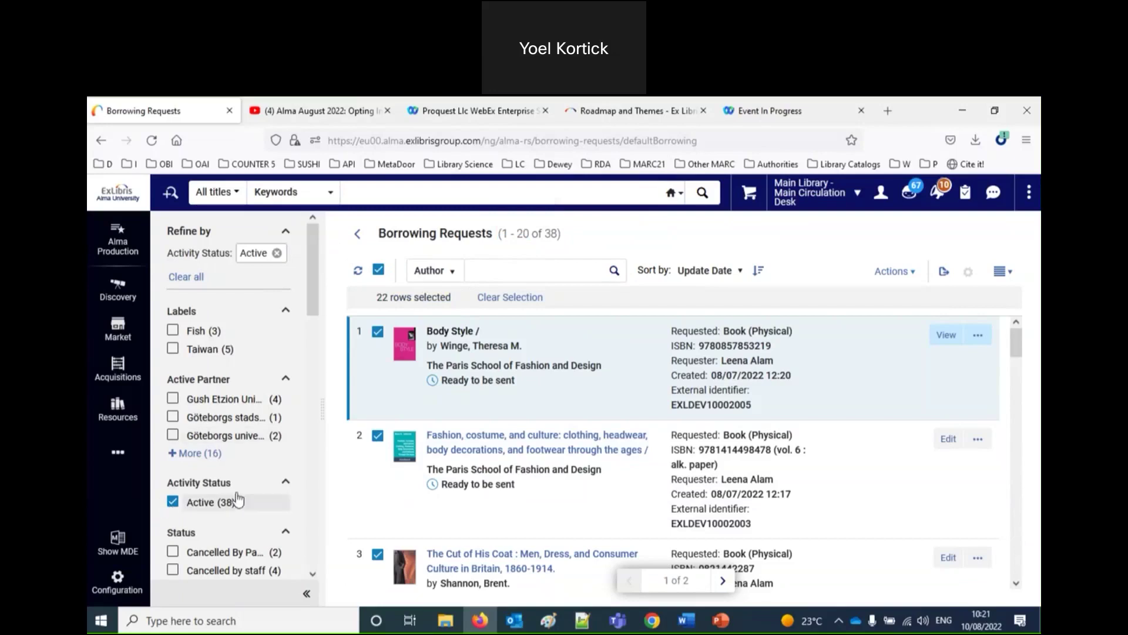
# Filter the borrowing requests by the status Created borrowing request.
pyautogui.scroll(-2, 240, 500)
pyautogui.click(171, 465)
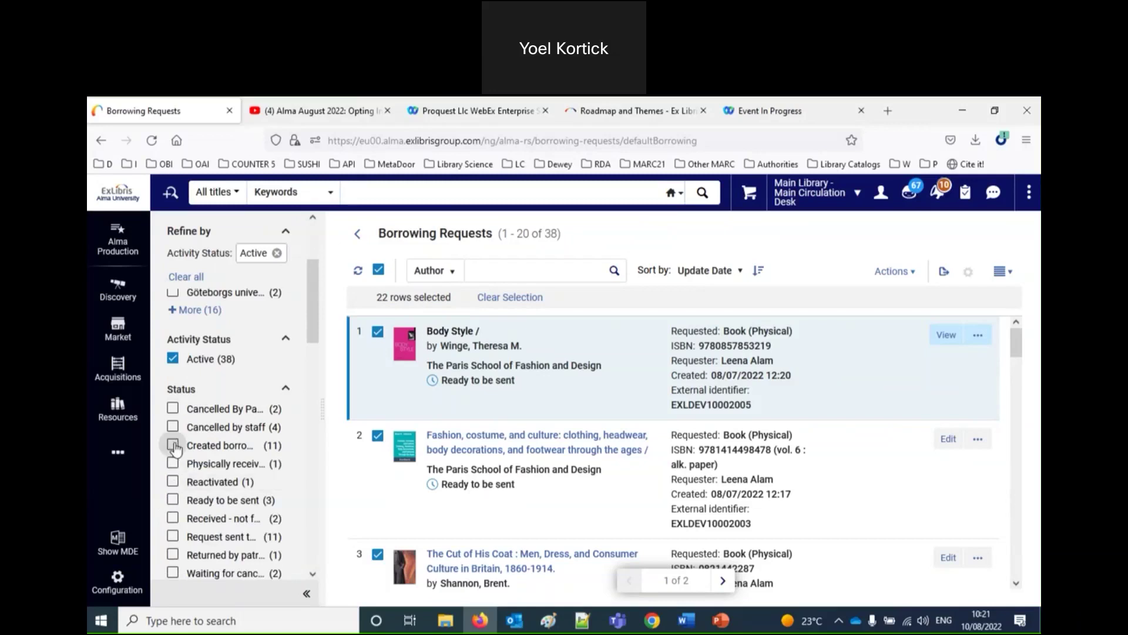
pyautogui.click(174, 447)
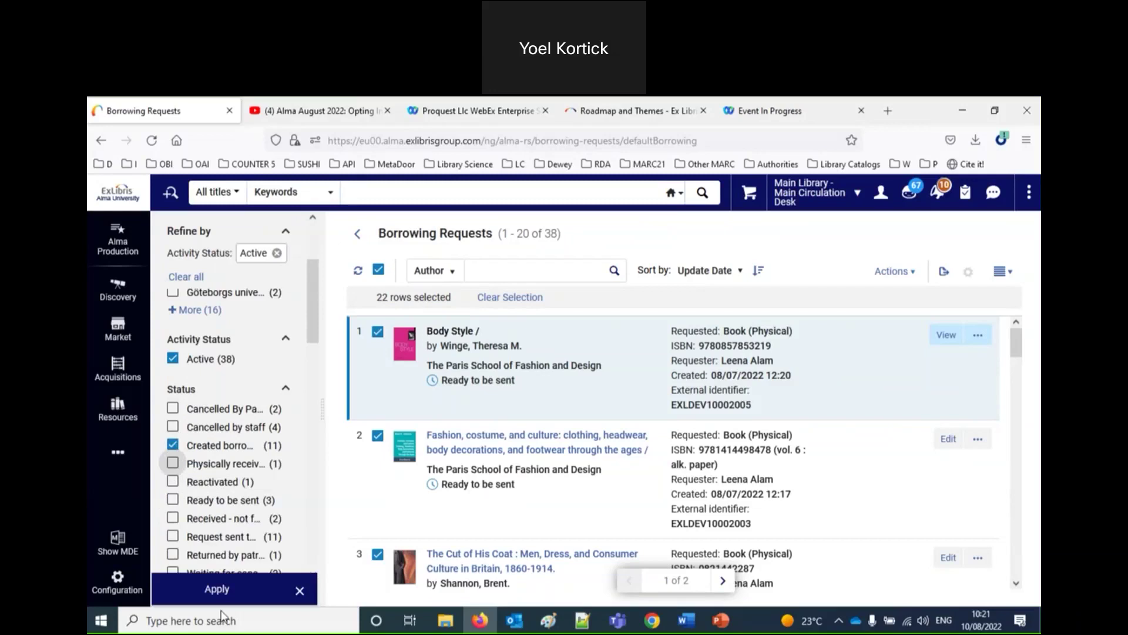
pyautogui.click(217, 590)
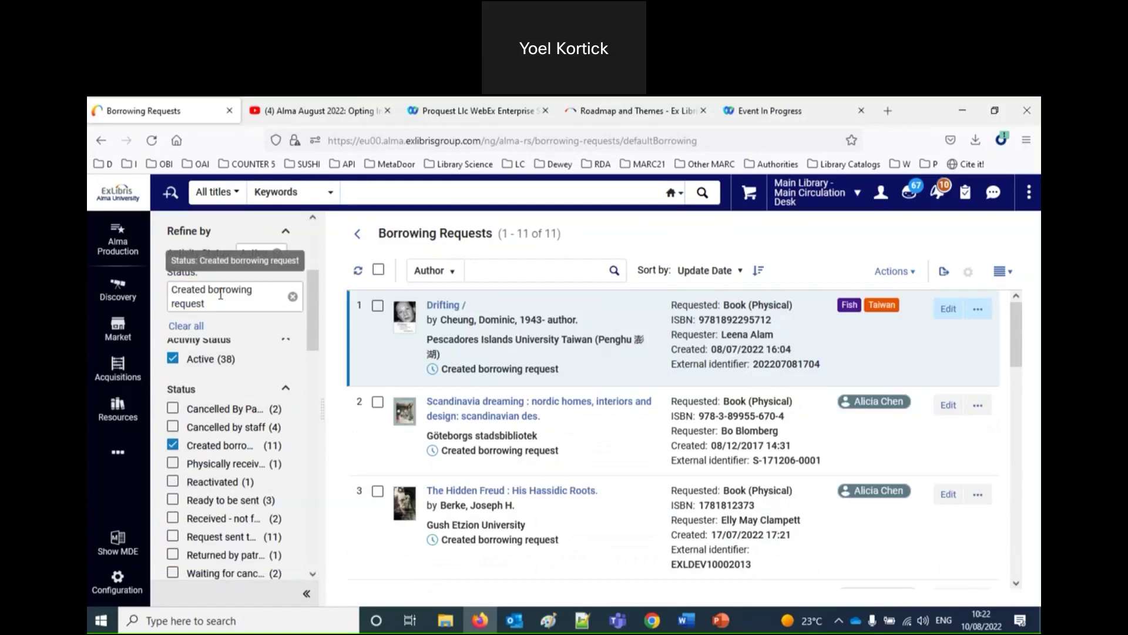
# Select the first three borrowing requests and change their status to Ready to be sent in bulk.
pyautogui.click(378, 307)
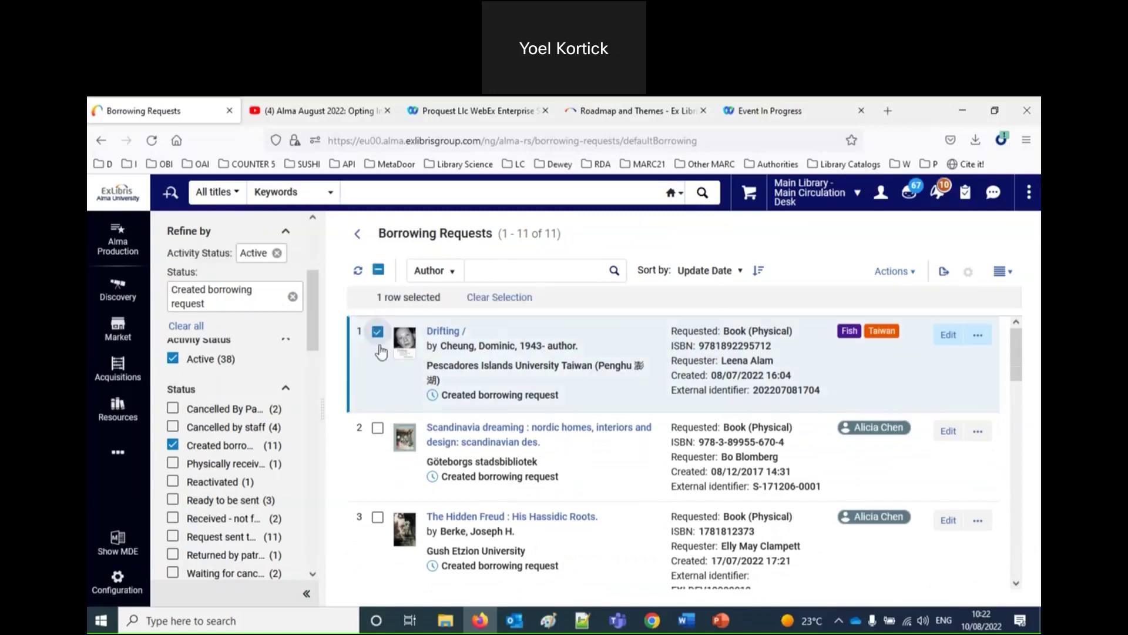
pyautogui.click(377, 428)
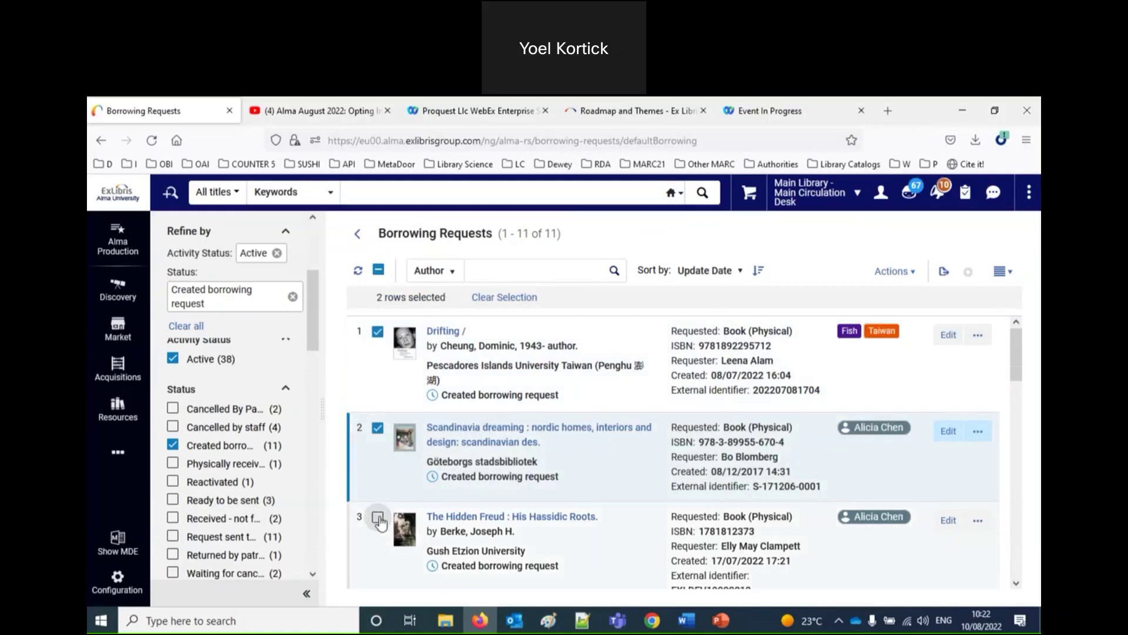
pyautogui.click(378, 517)
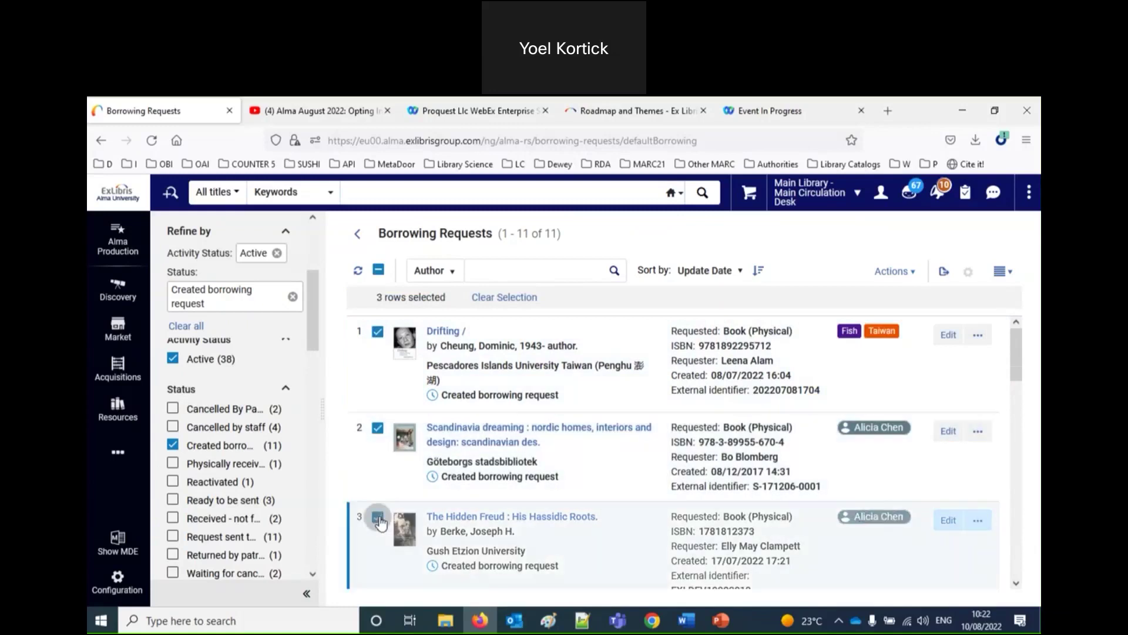
pyautogui.click(917, 279)
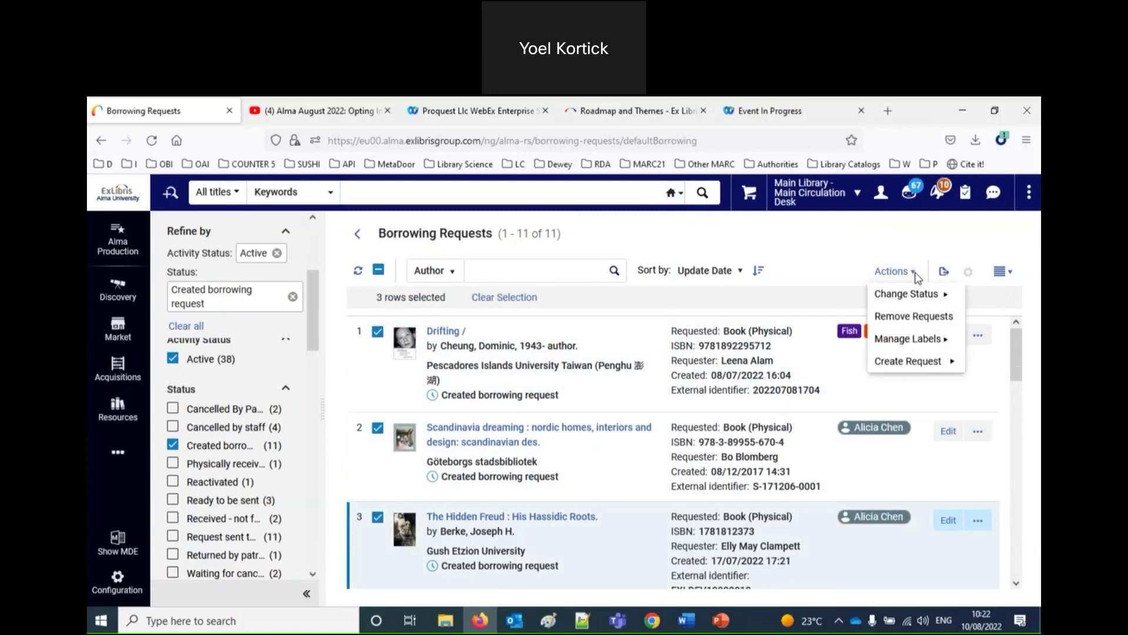
pyautogui.click(920, 296)
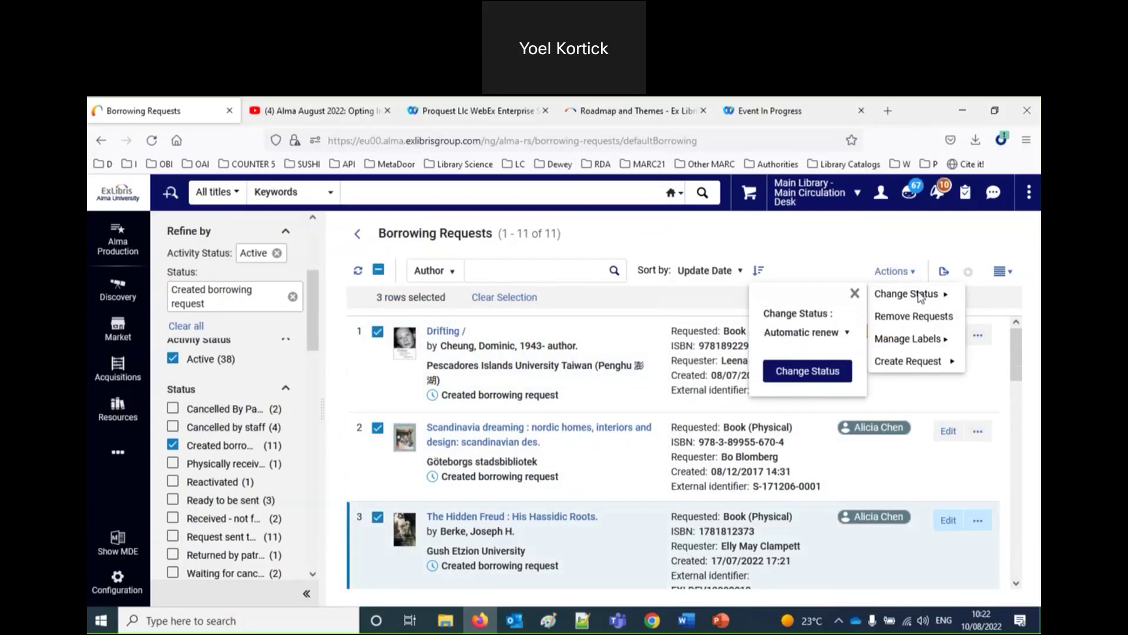
pyautogui.click(848, 335)
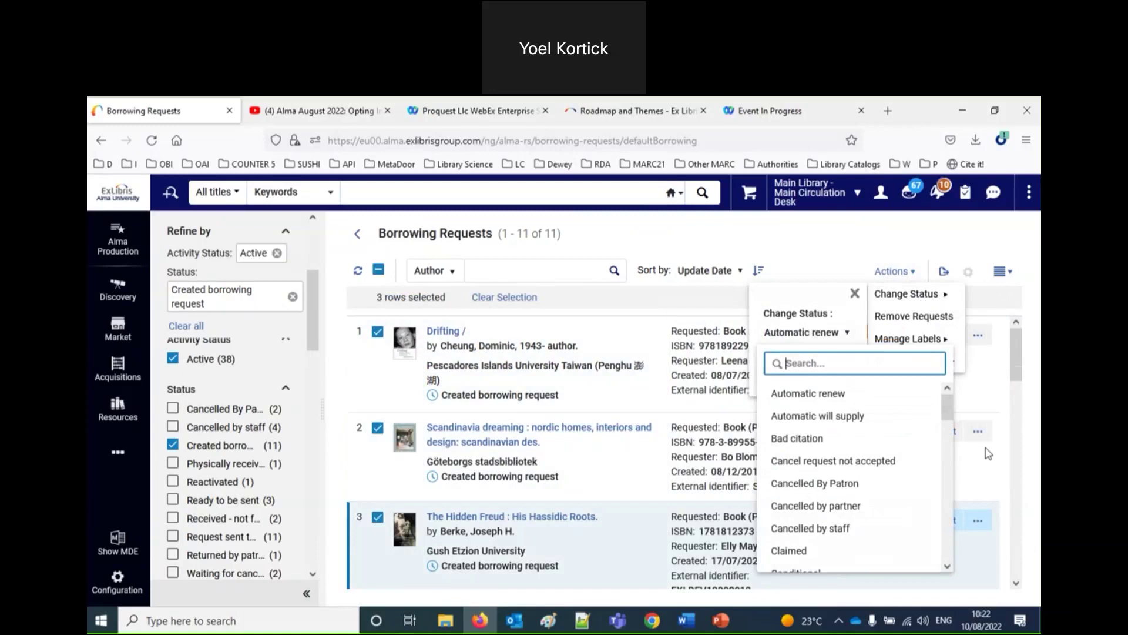
pyautogui.moveTo(952, 410); pyautogui.dragTo(946, 497)
pyautogui.click(795, 364)
pyautogui.write('re')
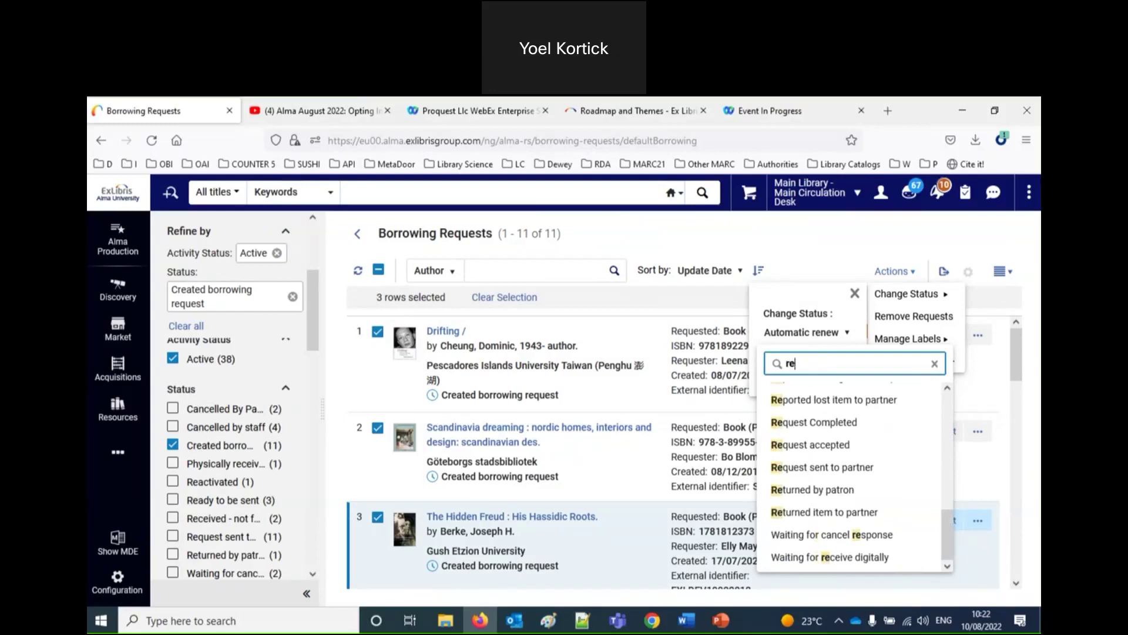
pyautogui.write('ad')
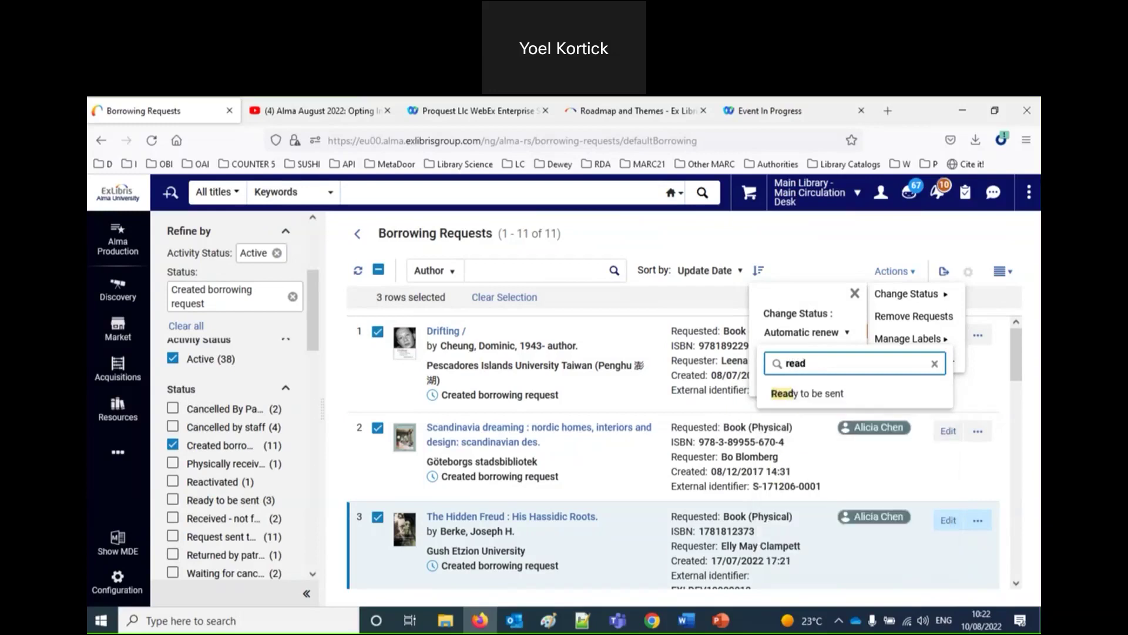
pyautogui.click(814, 393)
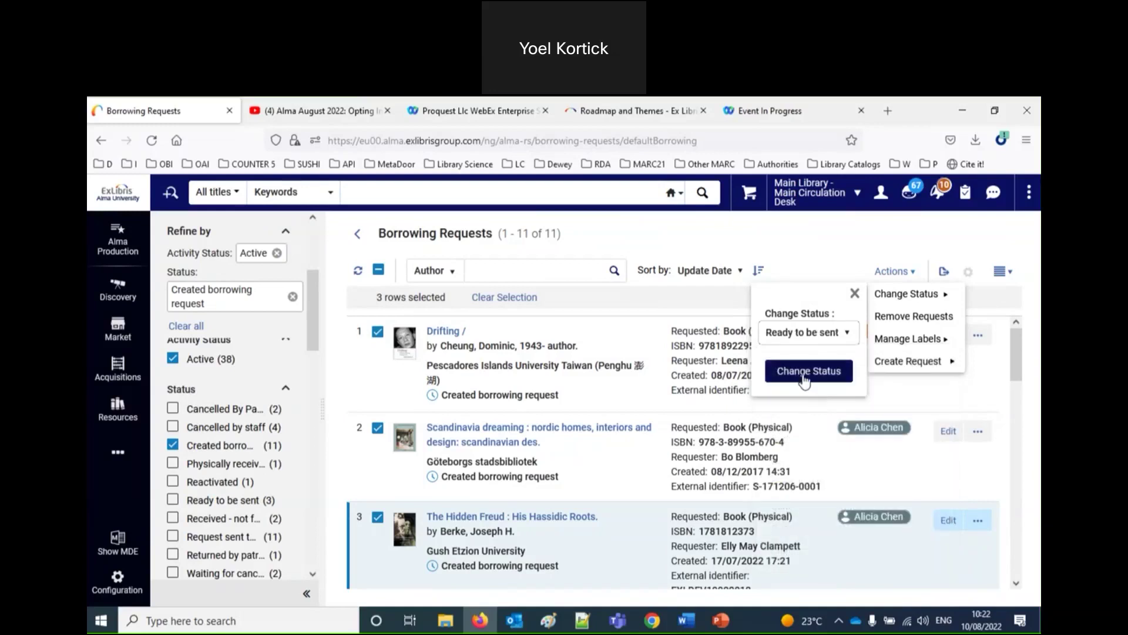
pyautogui.click(805, 376)
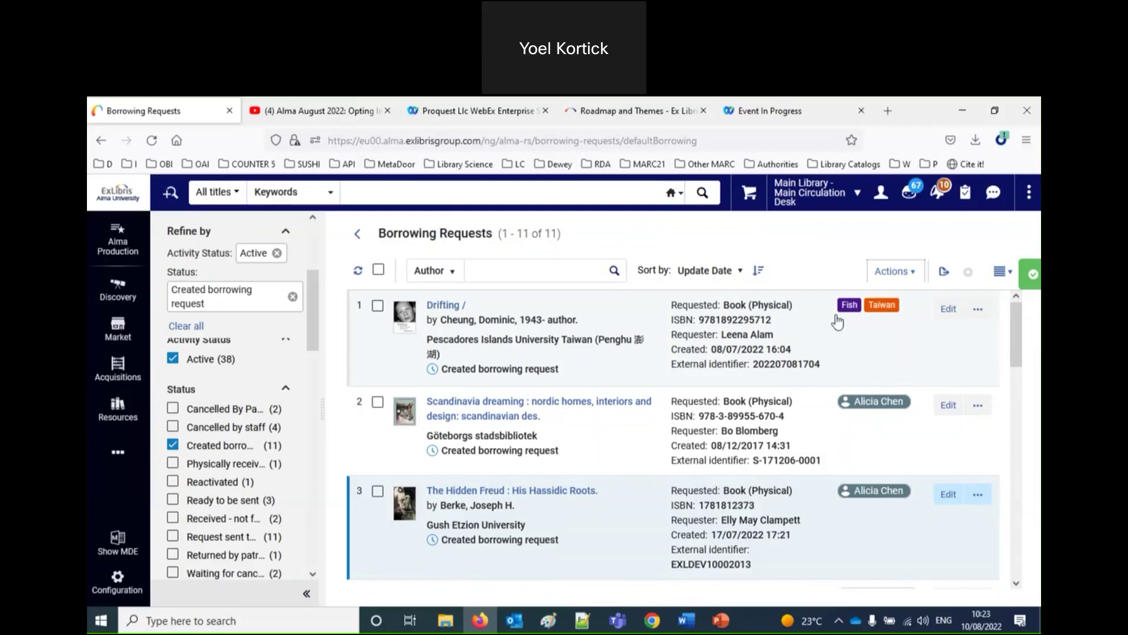
# Select the first two borrowing requests, then review the bulk actions and the row actions offered for the first request.
pyautogui.click(911, 273)
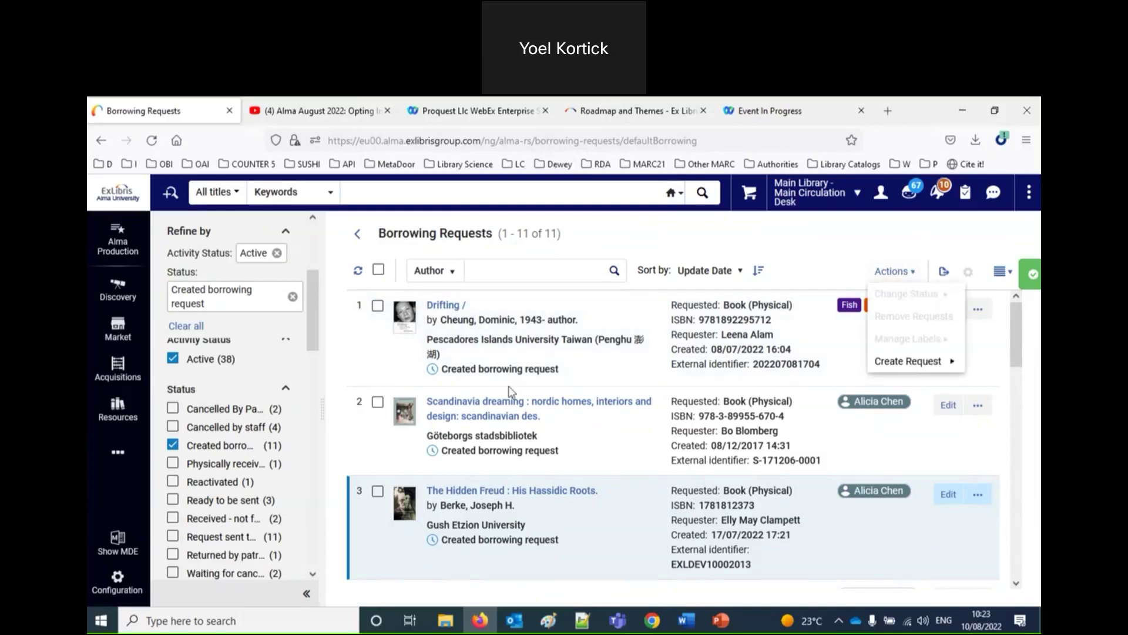
pyautogui.click(379, 308)
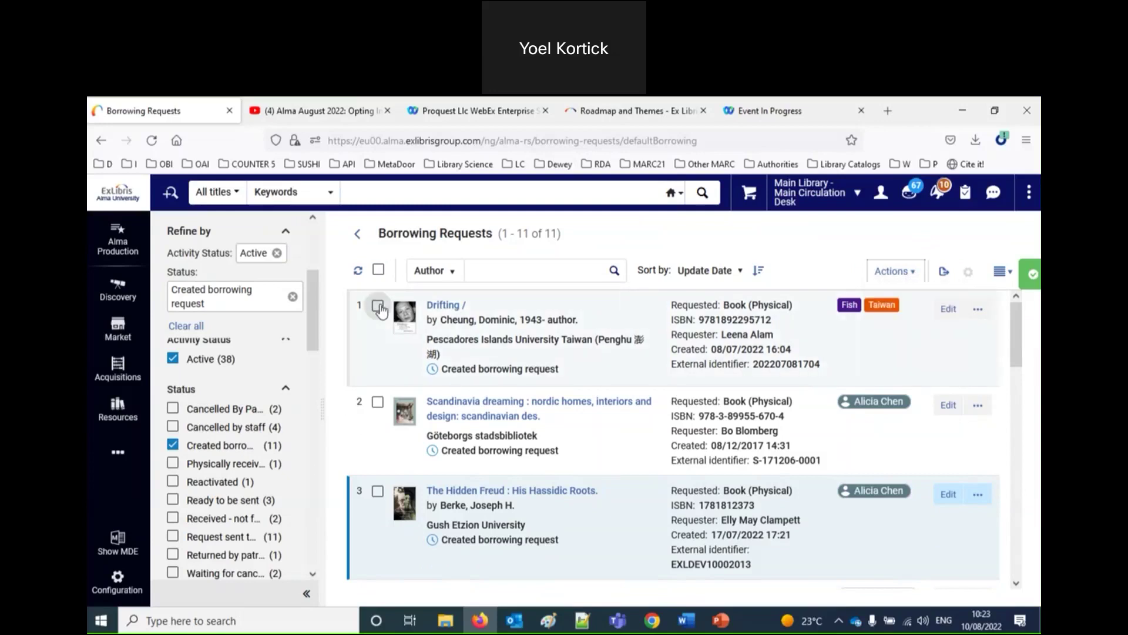
pyautogui.click(379, 309)
pyautogui.click(378, 429)
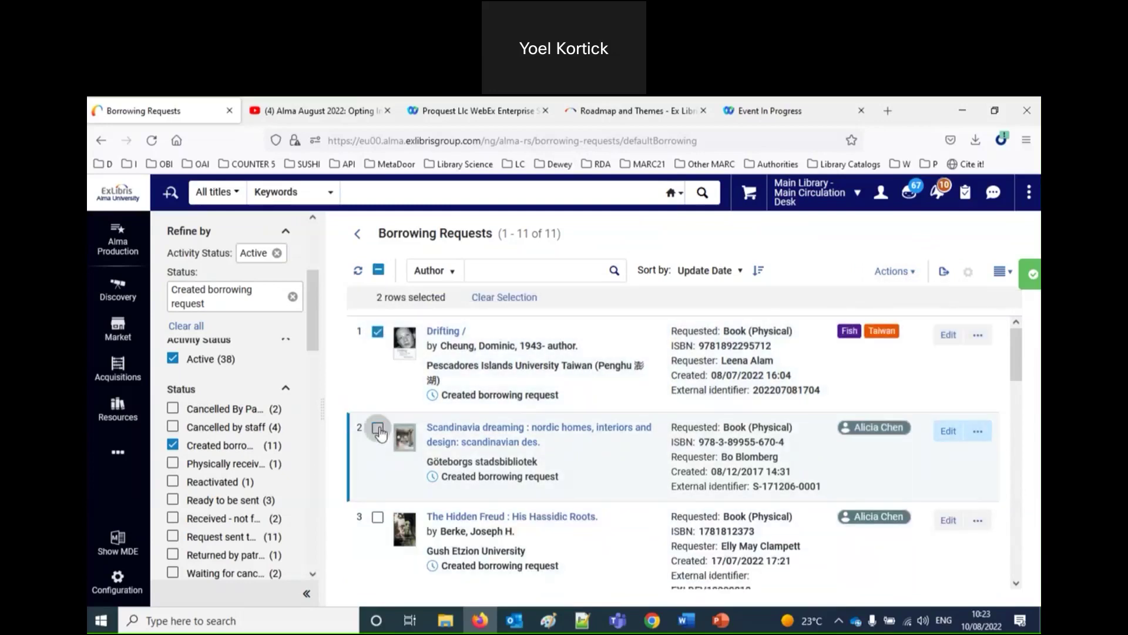
pyautogui.click(916, 276)
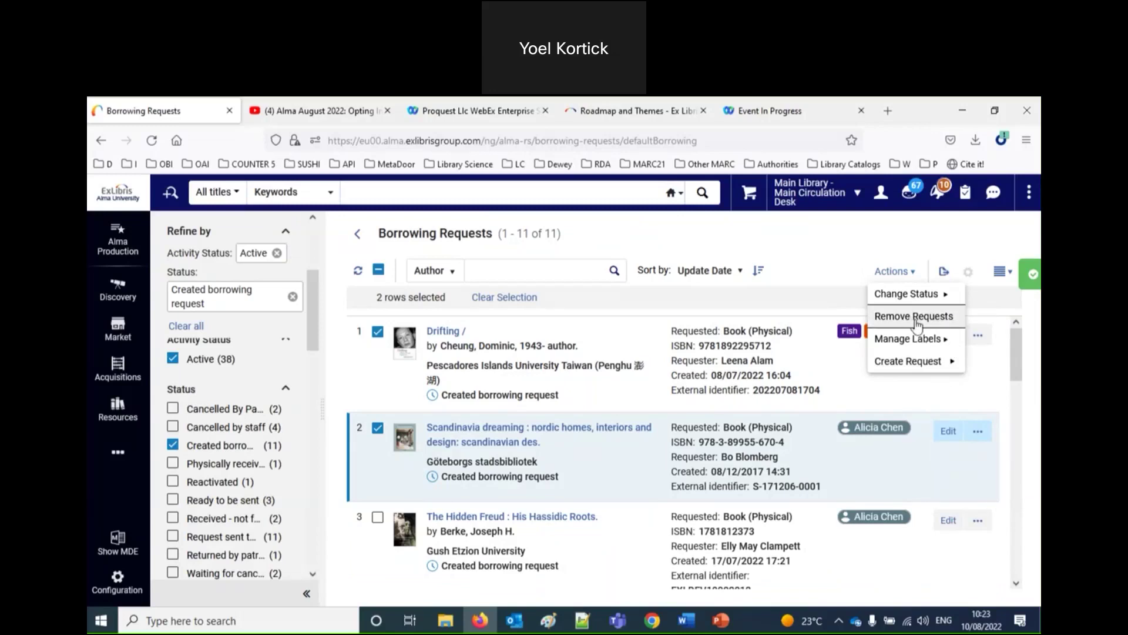
pyautogui.click(1020, 353)
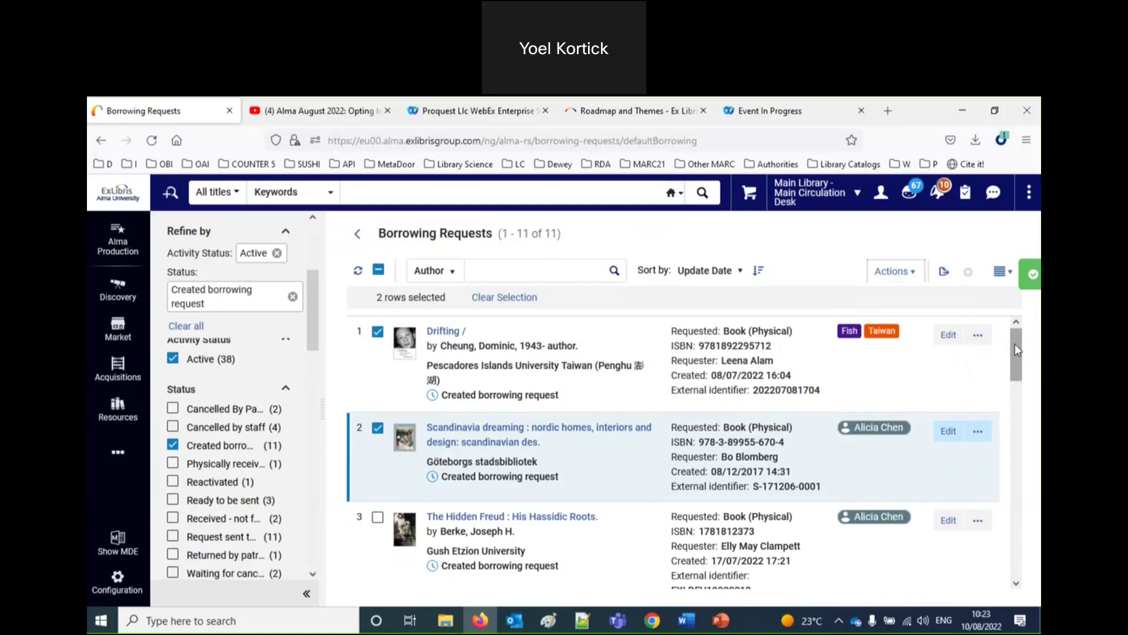
pyautogui.click(978, 336)
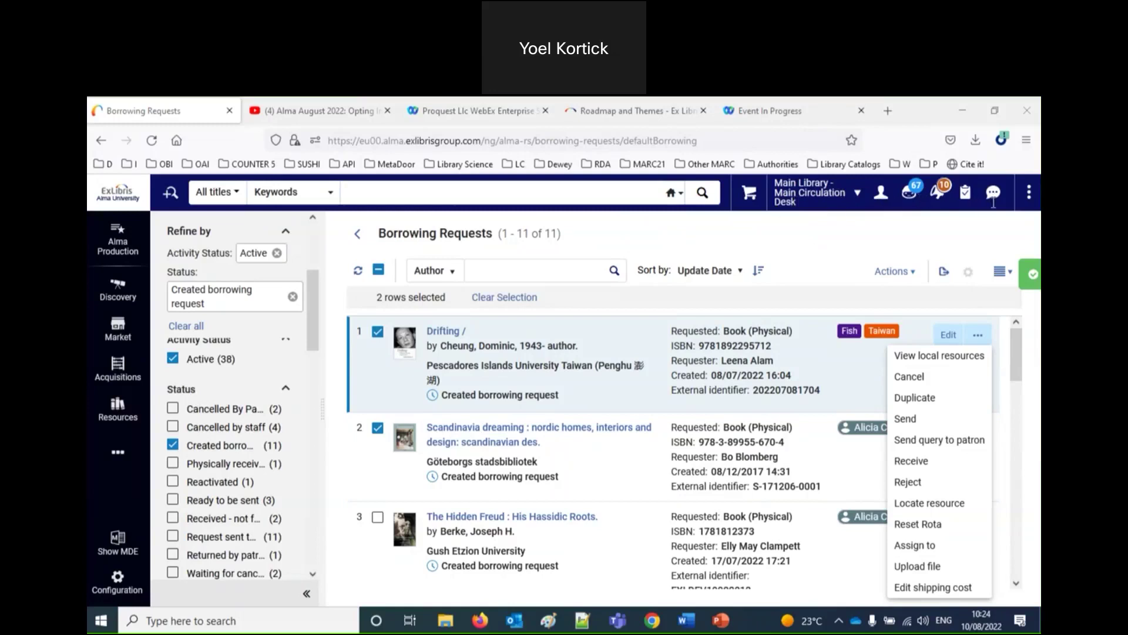
pyautogui.click(617, 229)
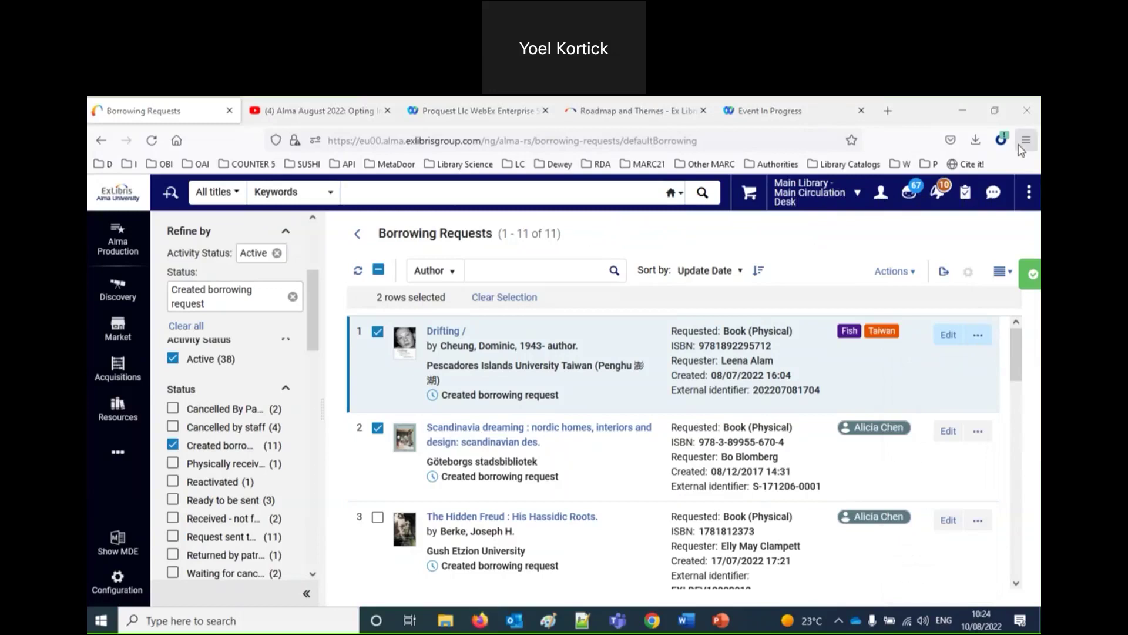
# Change the status of the two selected borrowing requests to Created borrowing request in bulk.
pyautogui.click(378, 520)
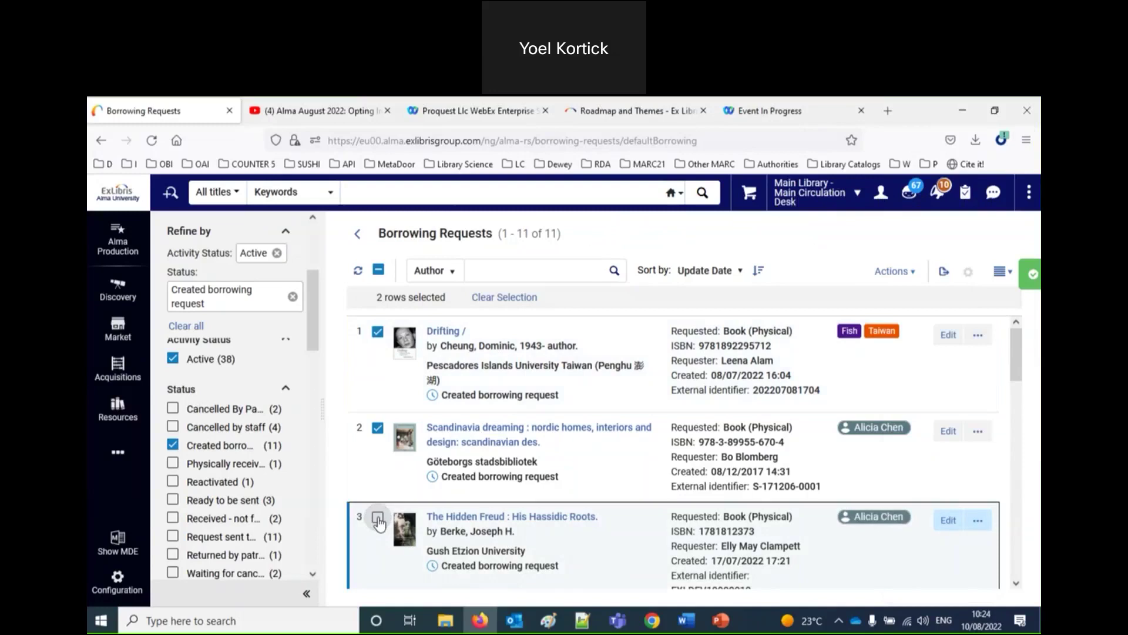
pyautogui.click(902, 271)
pyautogui.click(916, 302)
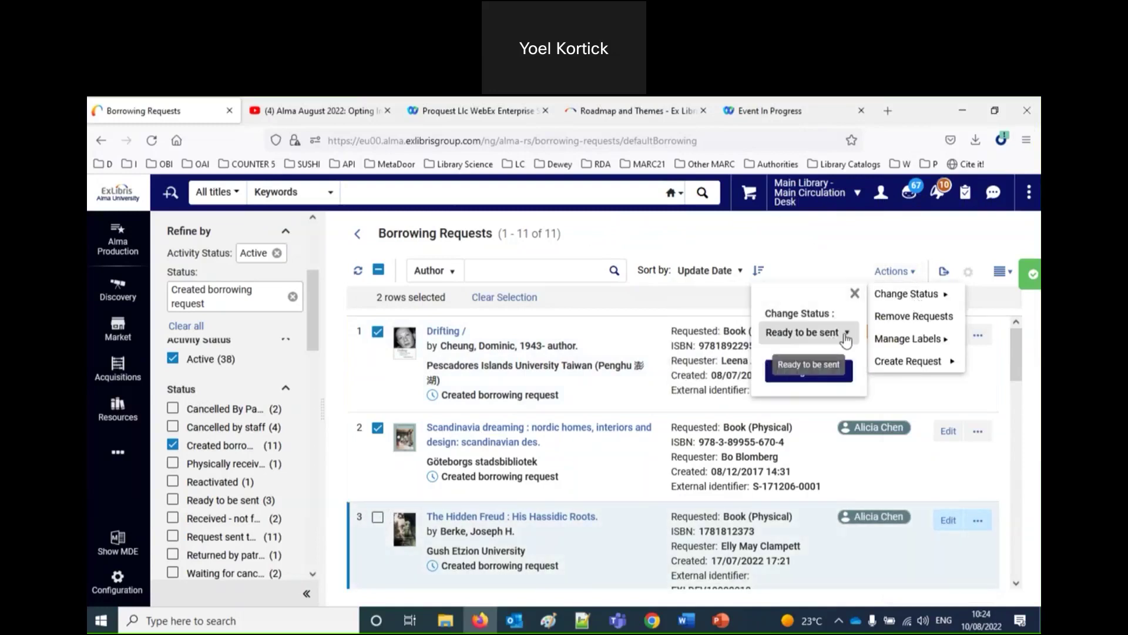
pyautogui.click(846, 335)
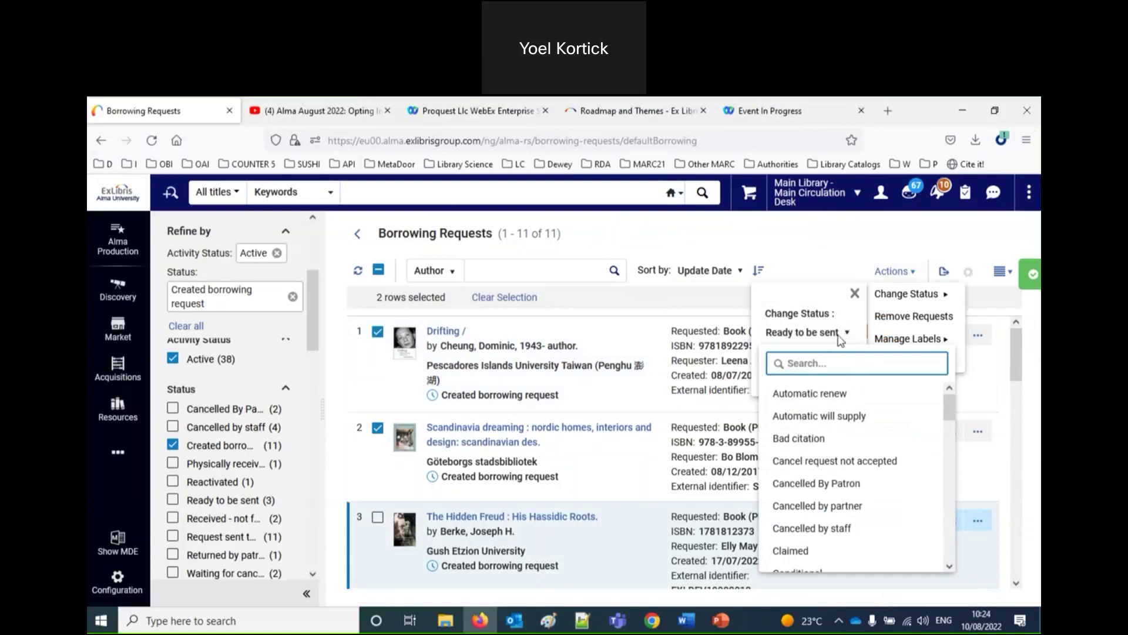
pyautogui.write('cre')
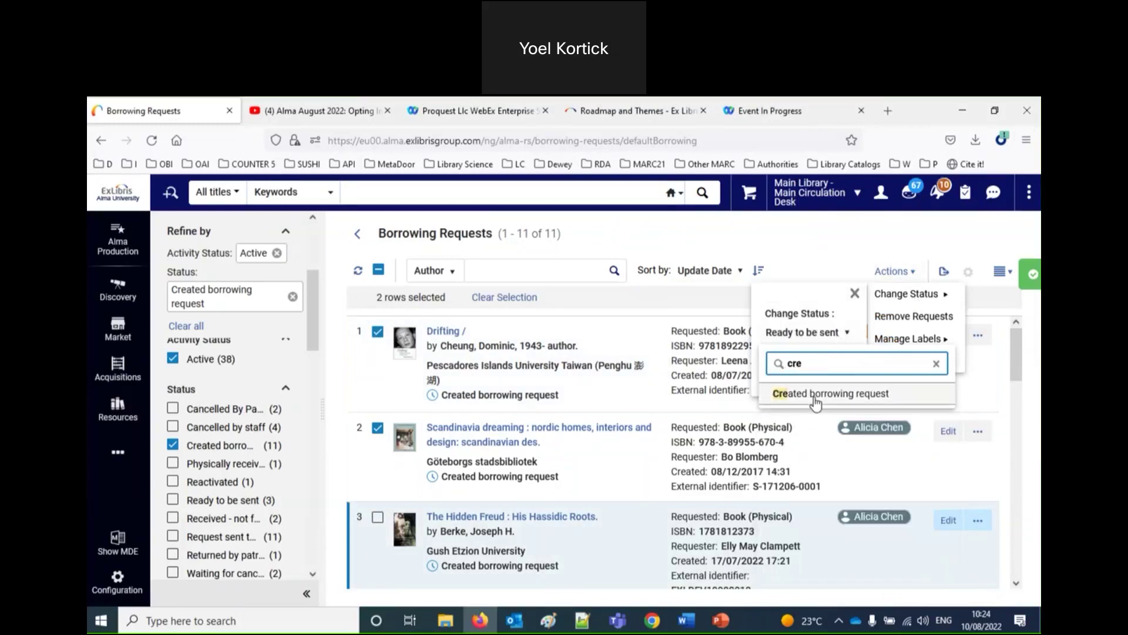
pyautogui.click(816, 393)
pyautogui.click(820, 380)
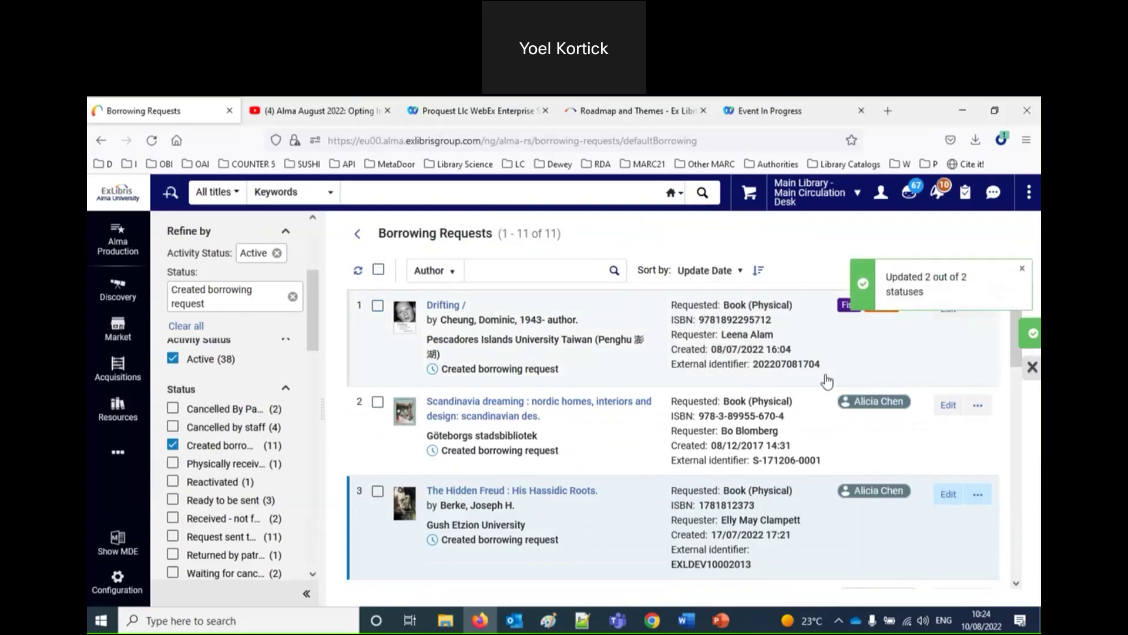
# Select all borrowing requests in the filtered list and change their status to Created borrowing request.
pyautogui.click(378, 269)
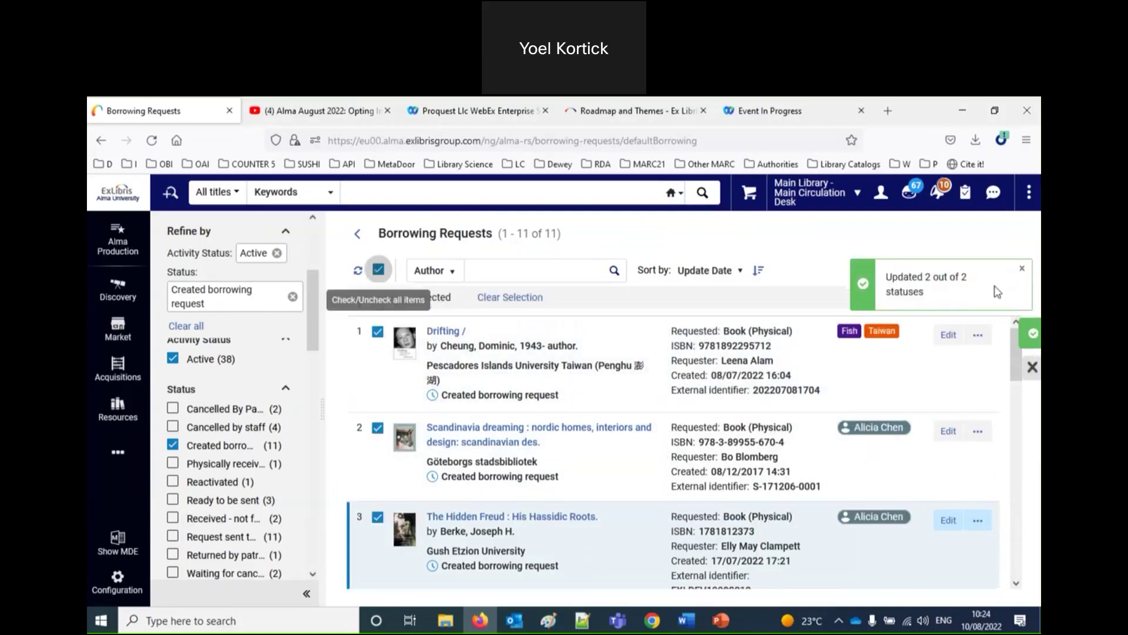
pyautogui.click(1022, 268)
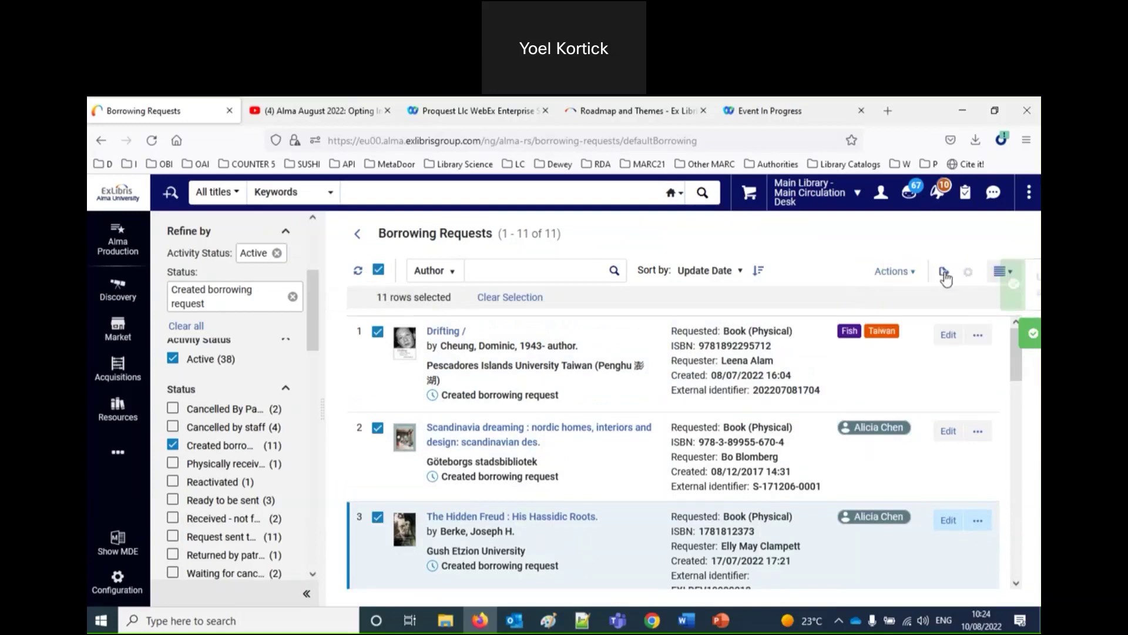
pyautogui.click(913, 272)
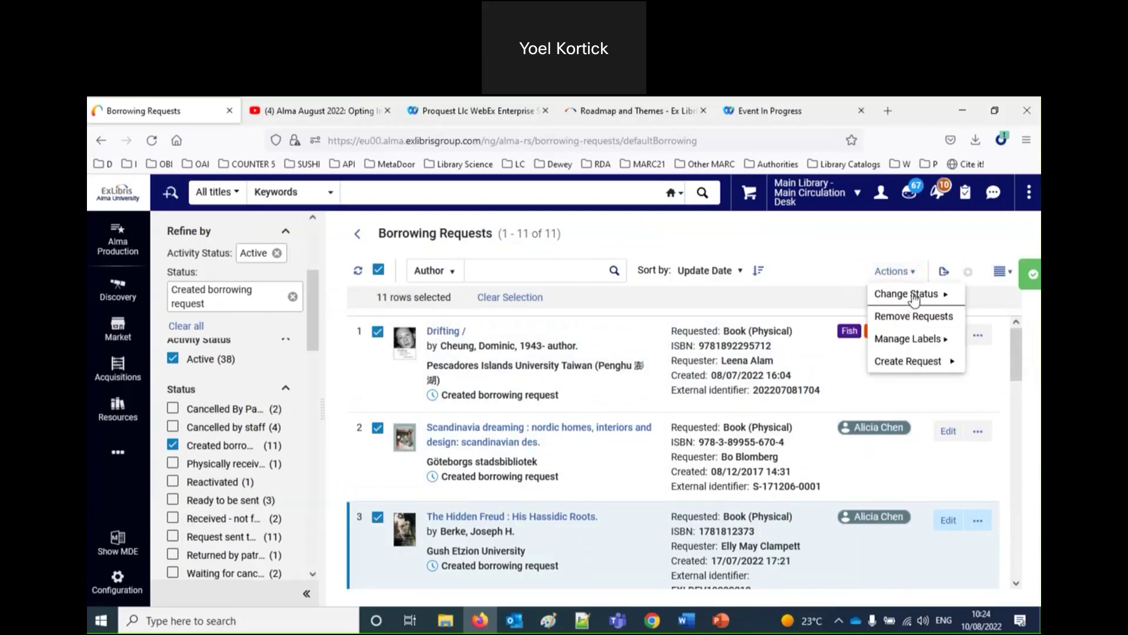
pyautogui.click(913, 295)
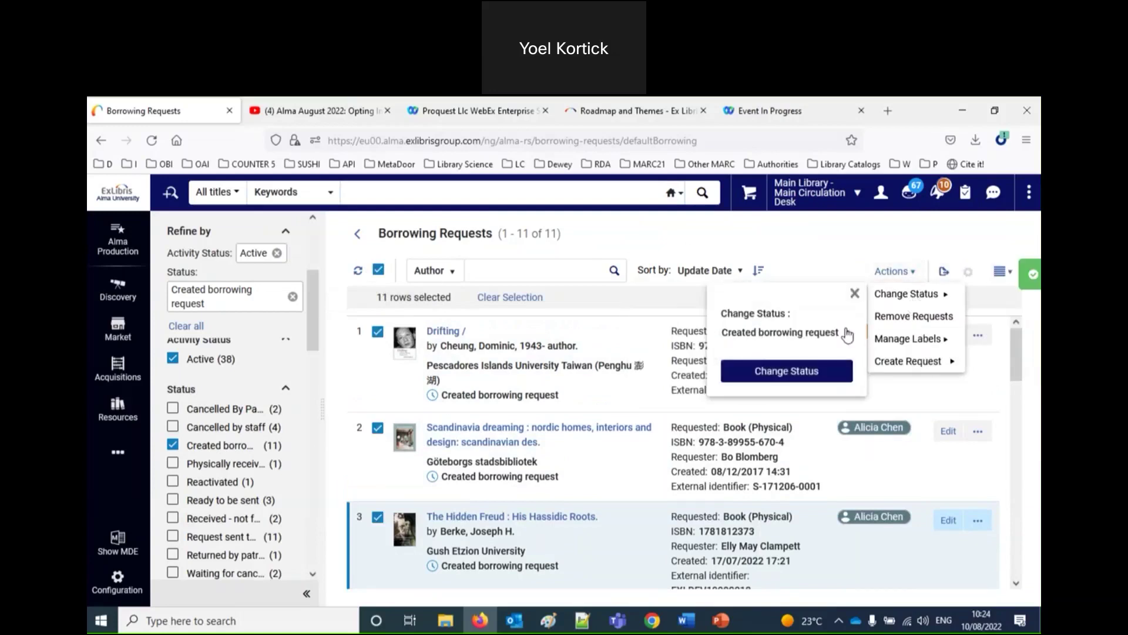
pyautogui.click(813, 376)
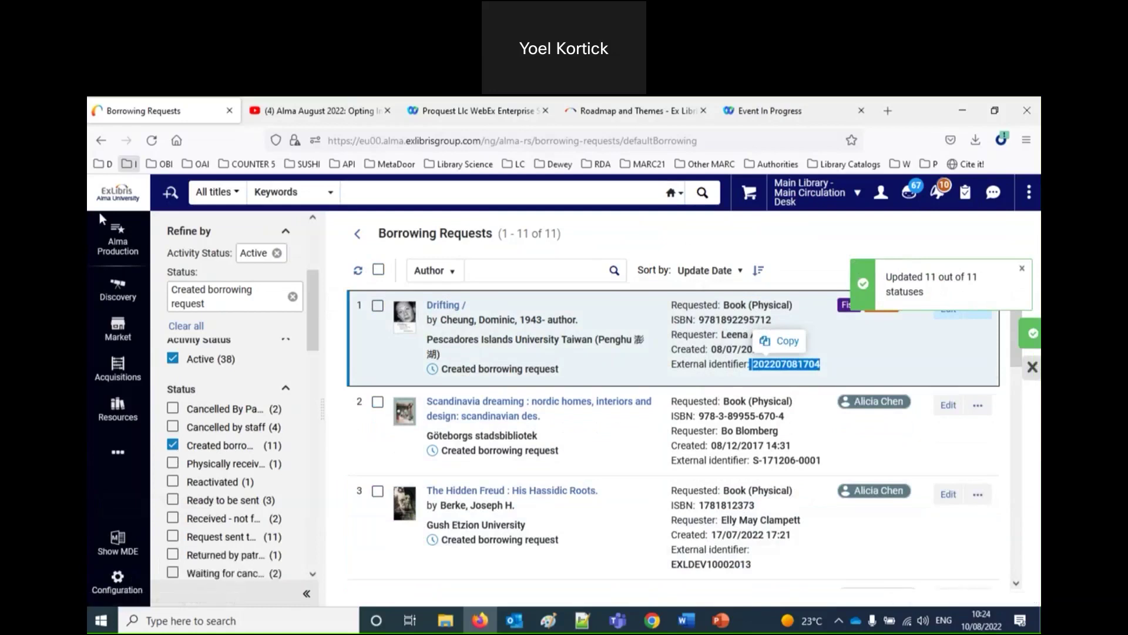
# Return to the home page, reopen the borrowing requests list and filter it by the status Created borrowing request.
pyautogui.click(114, 192)
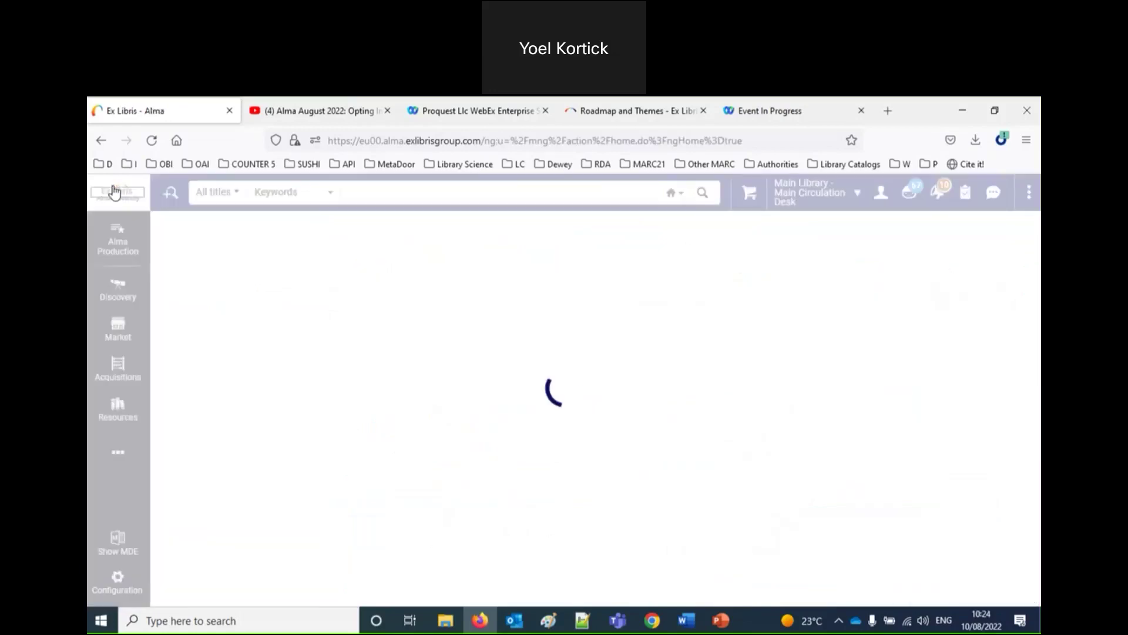
pyautogui.click(118, 452)
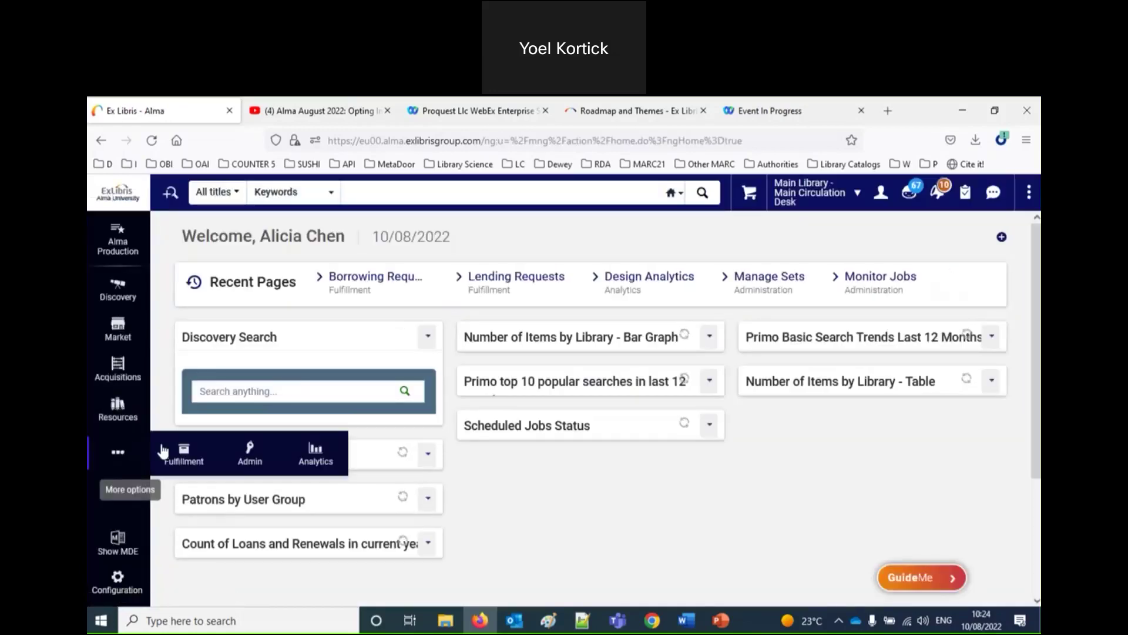
pyautogui.click(194, 459)
pyautogui.click(460, 261)
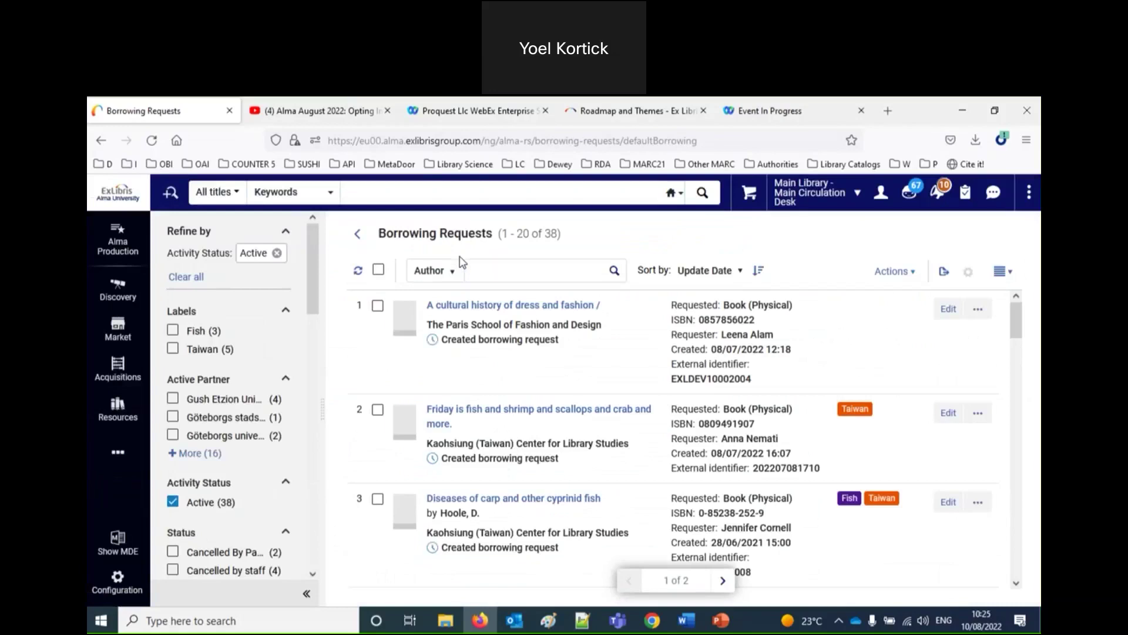
pyautogui.scroll(-2, 179, 395)
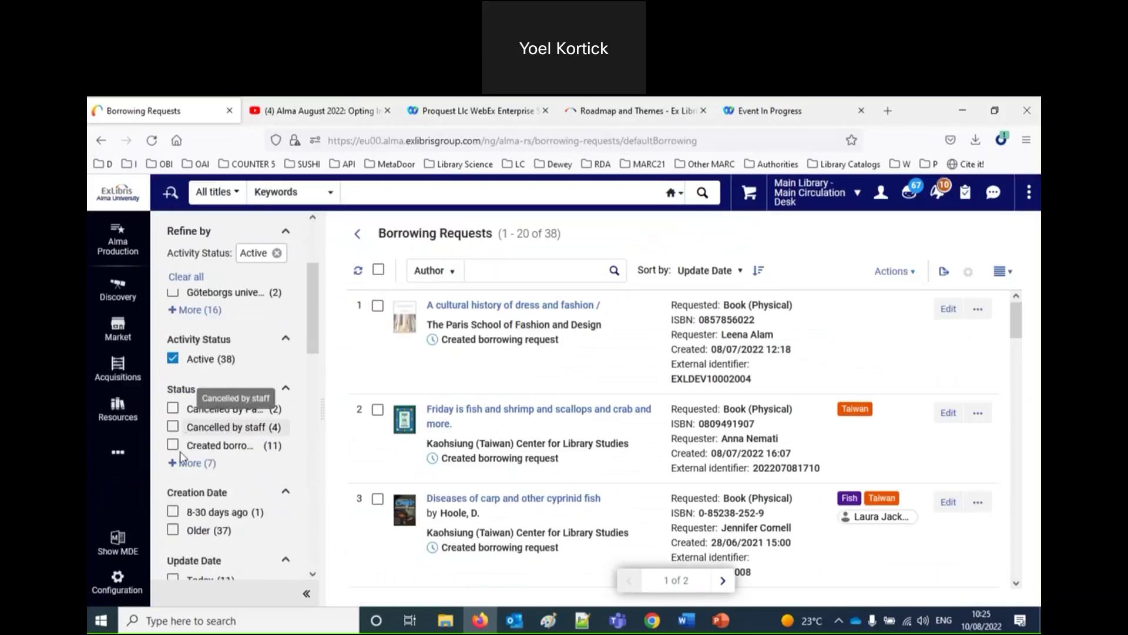
pyautogui.click(176, 445)
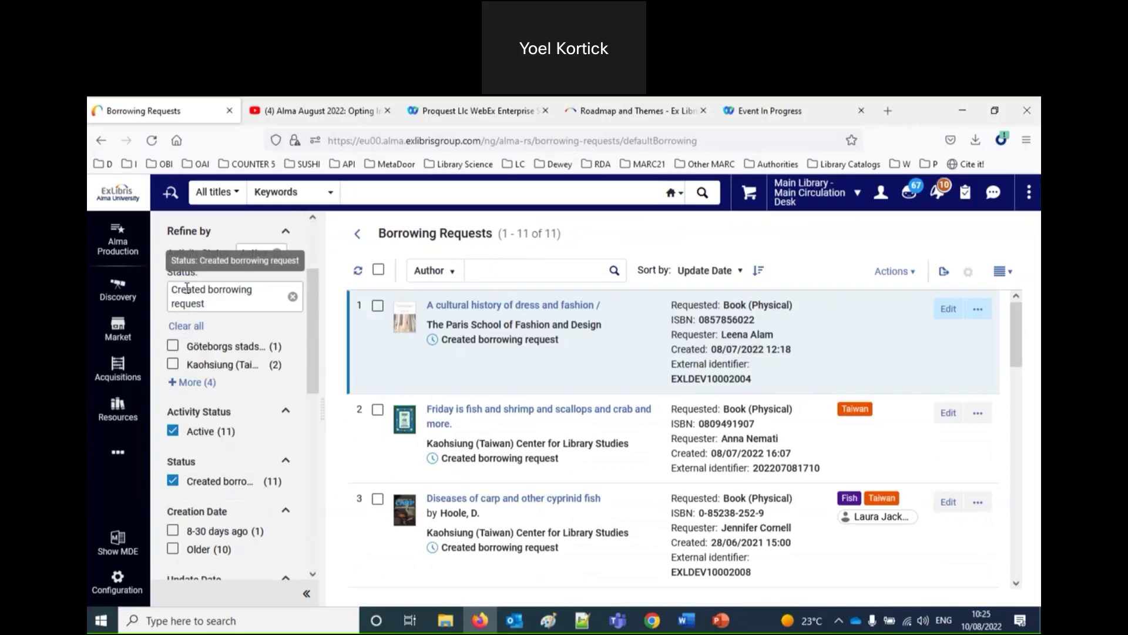
# Change the status of the first two borrowing requests to Ready to be sent in bulk and refresh the list.
pyautogui.click(378, 306)
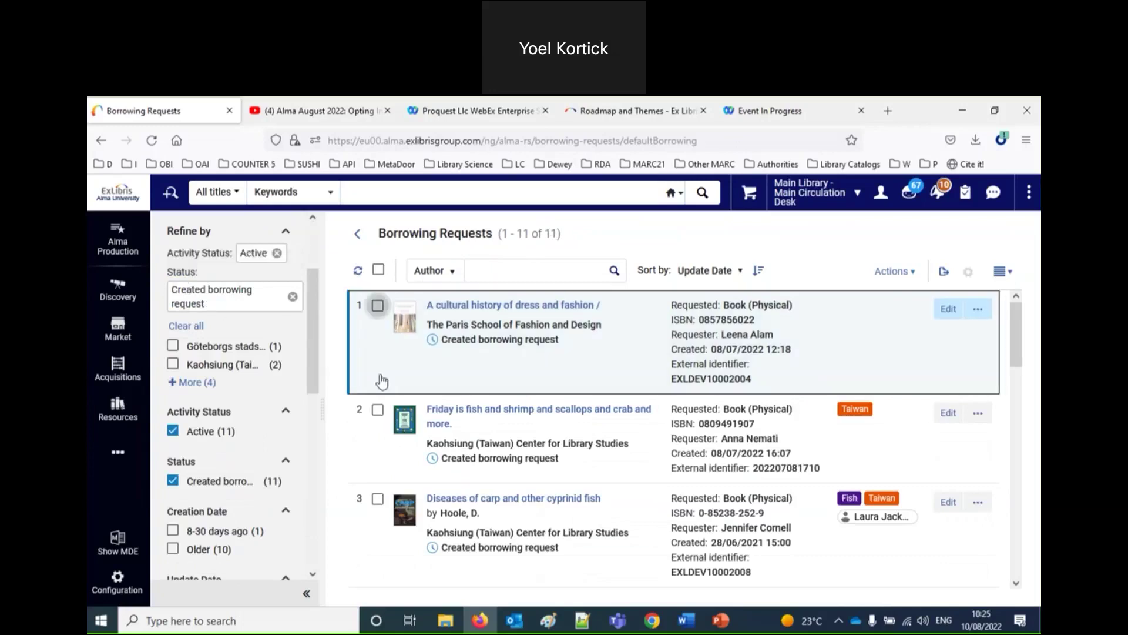
pyautogui.click(378, 436)
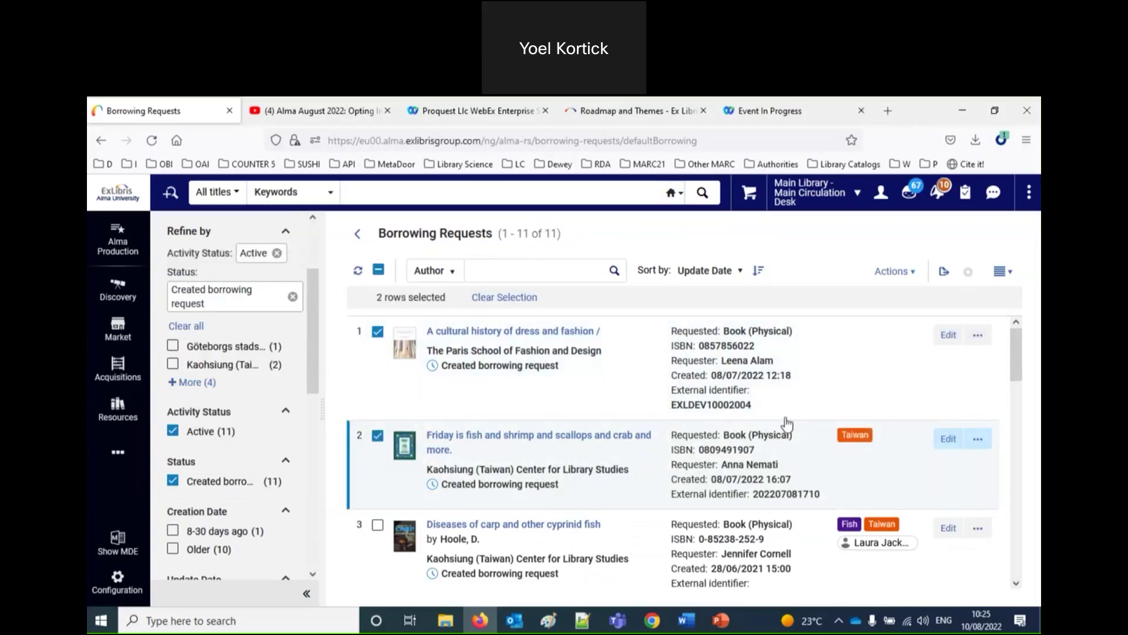
pyautogui.click(893, 271)
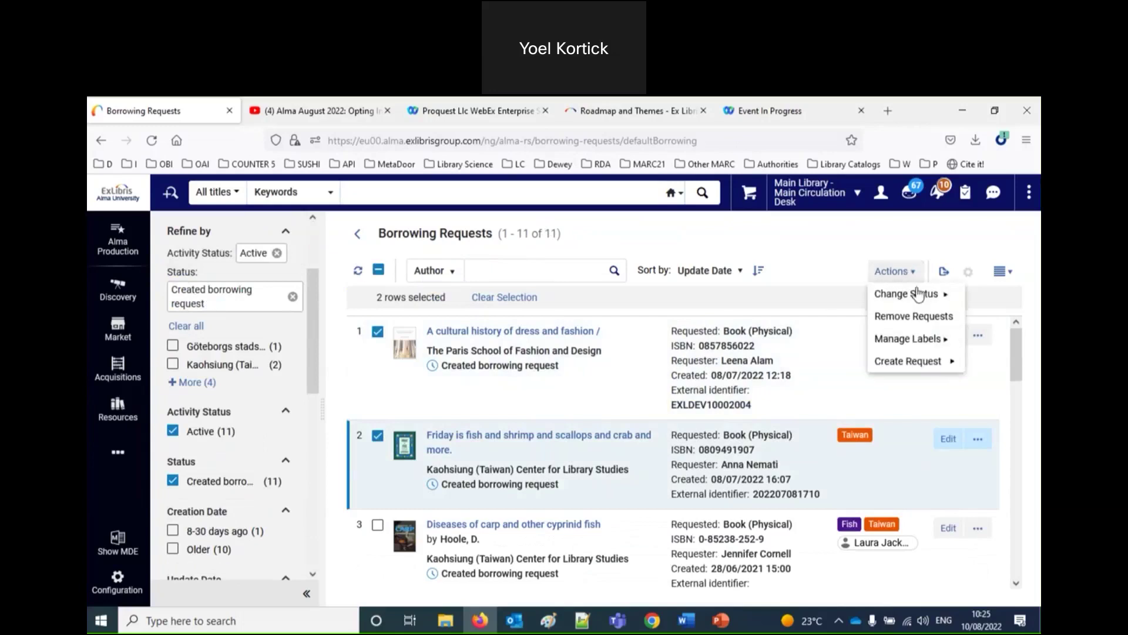
pyautogui.click(908, 294)
pyautogui.click(845, 334)
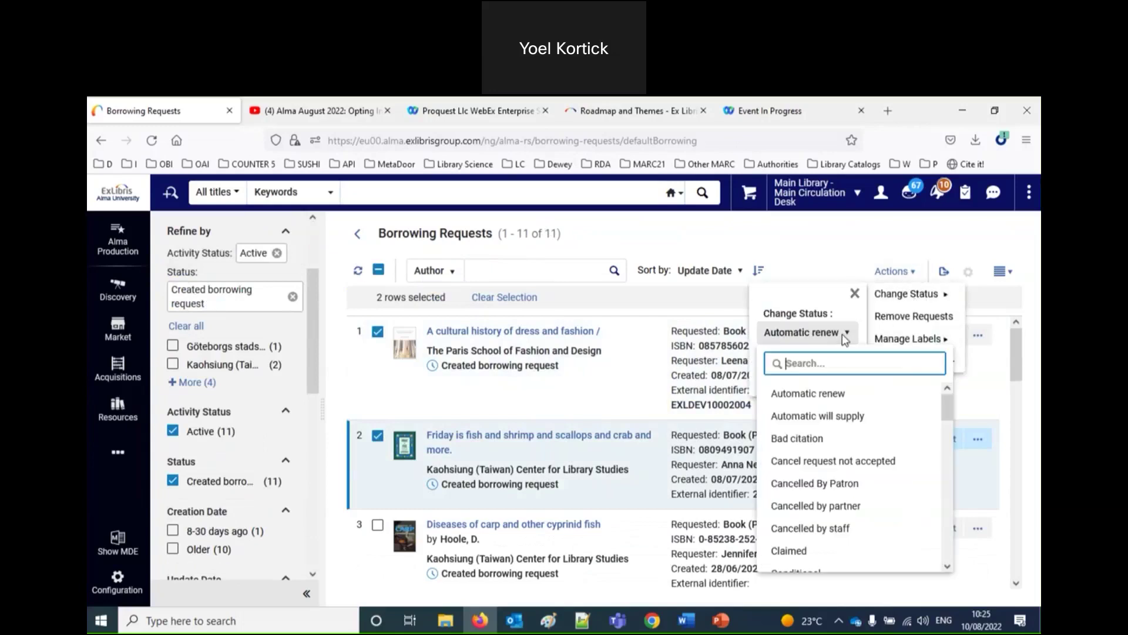
pyautogui.write('ready')
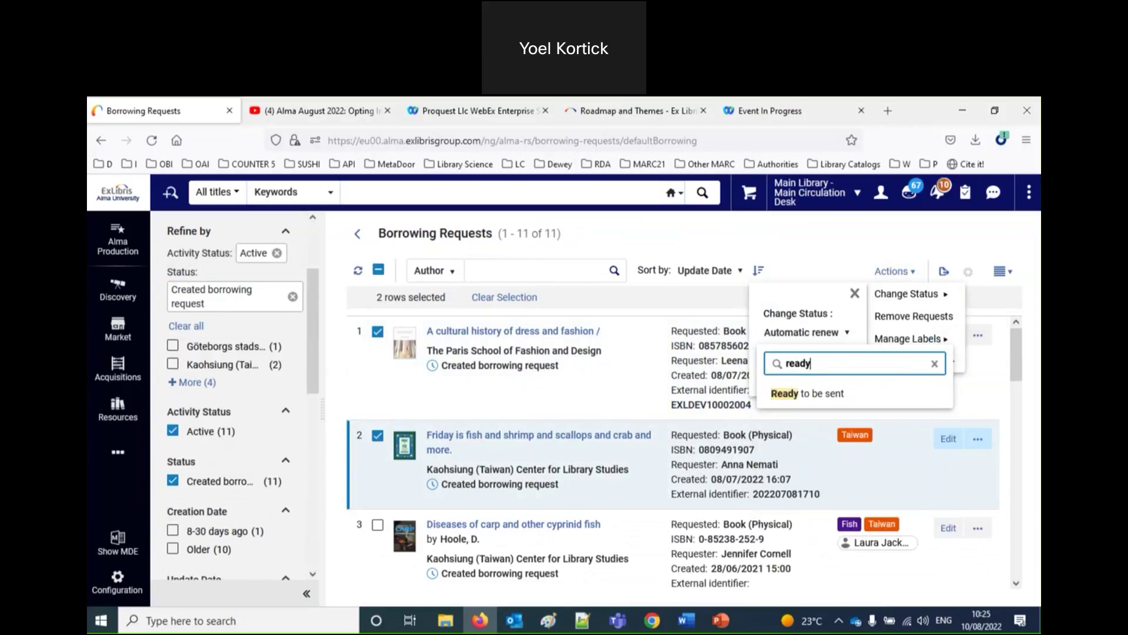
pyautogui.click(814, 393)
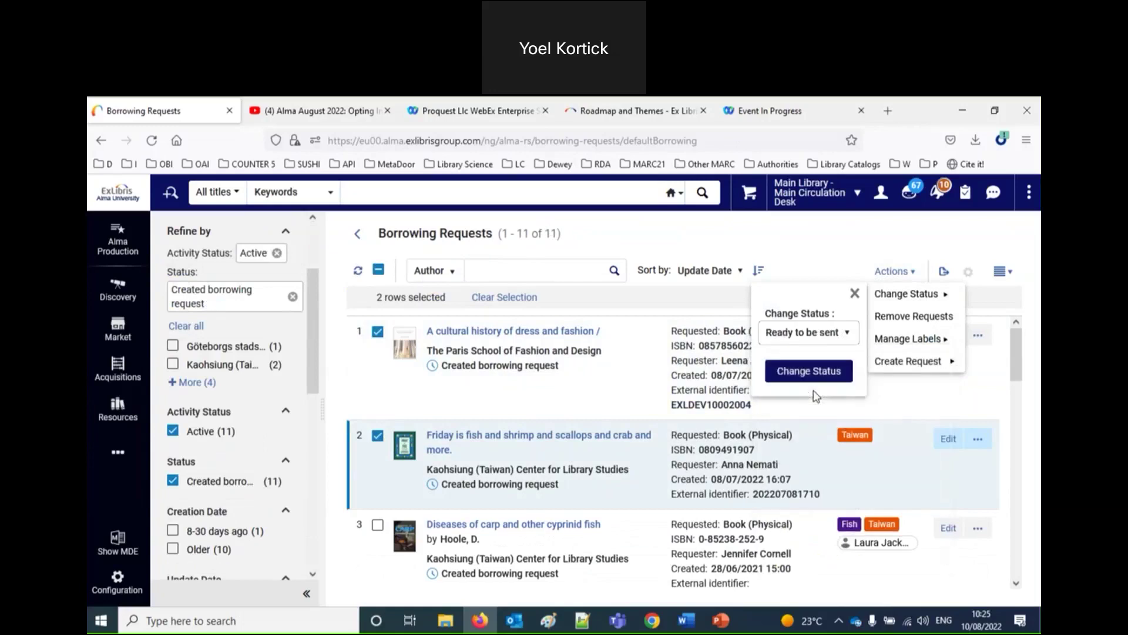
pyautogui.click(806, 372)
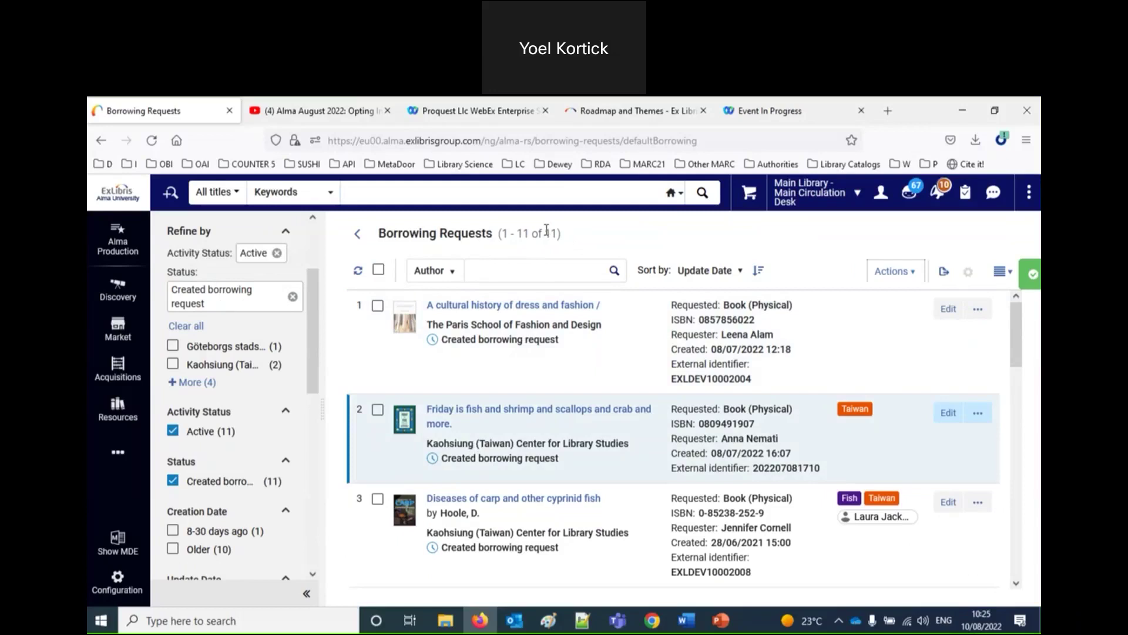
pyautogui.click(359, 271)
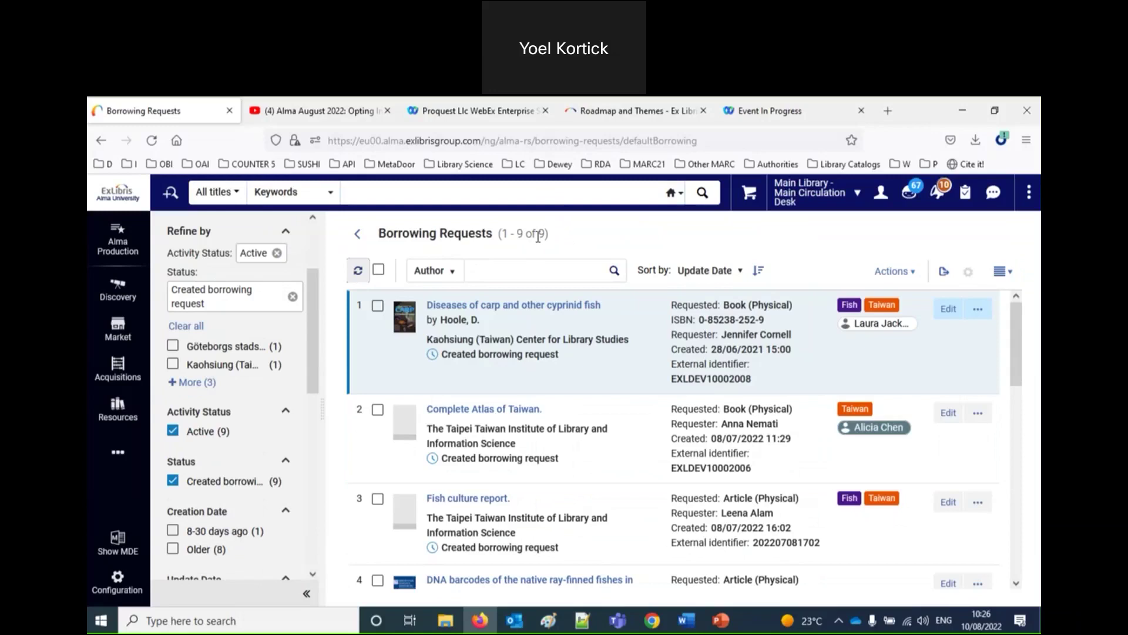
# Replace the Created borrowing request status filter with Ready to be sent.
pyautogui.click(292, 297)
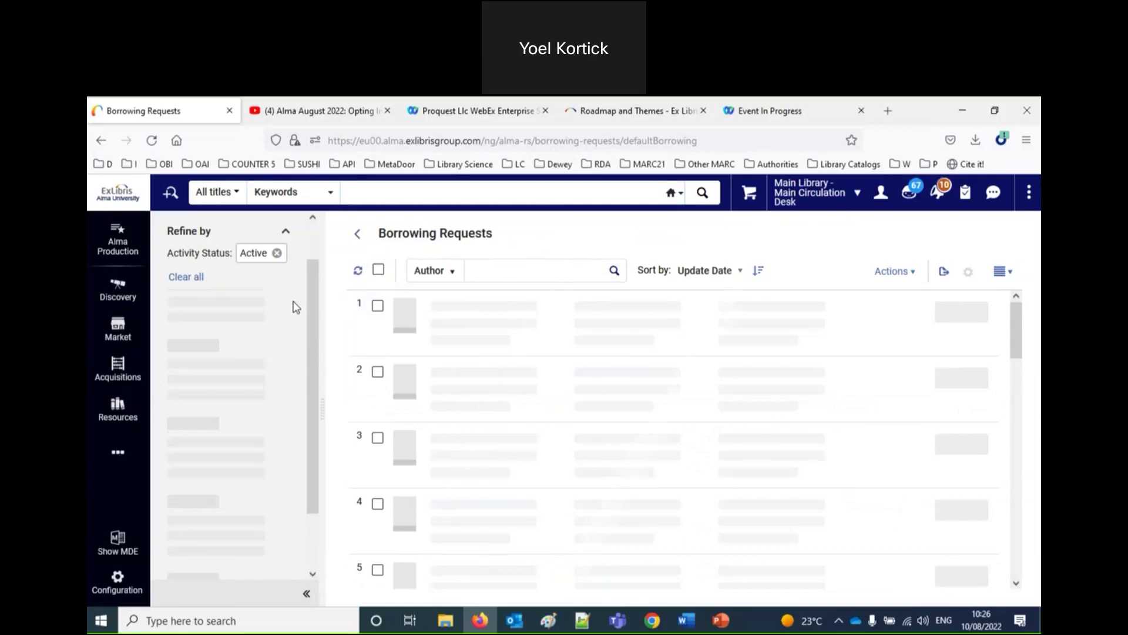
pyautogui.scroll(-3, 246, 423)
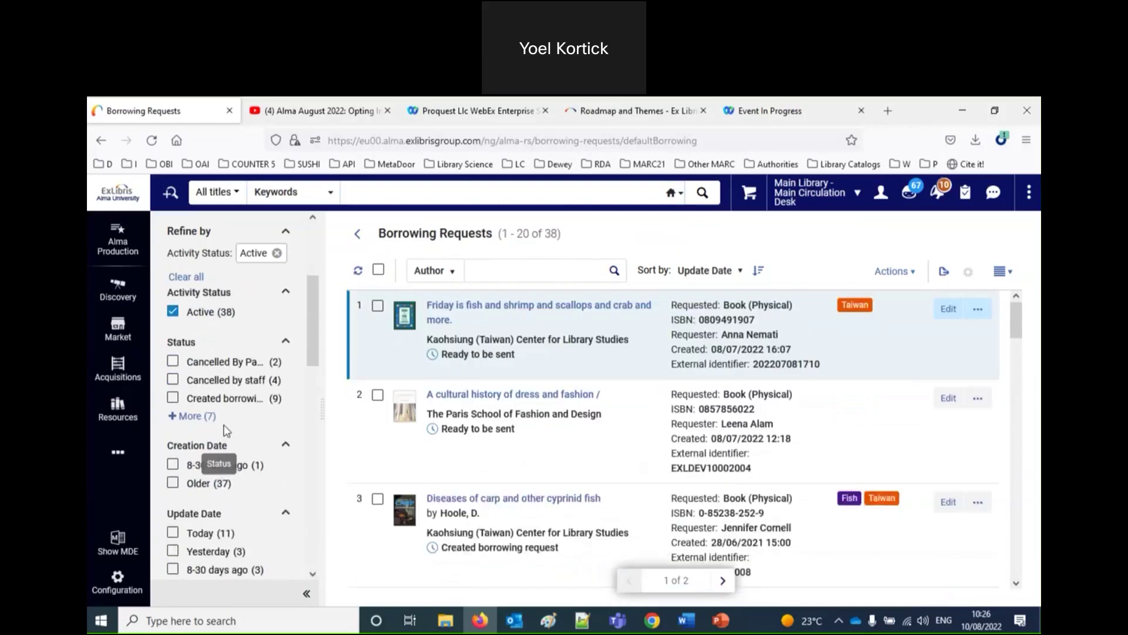
pyautogui.click(188, 411)
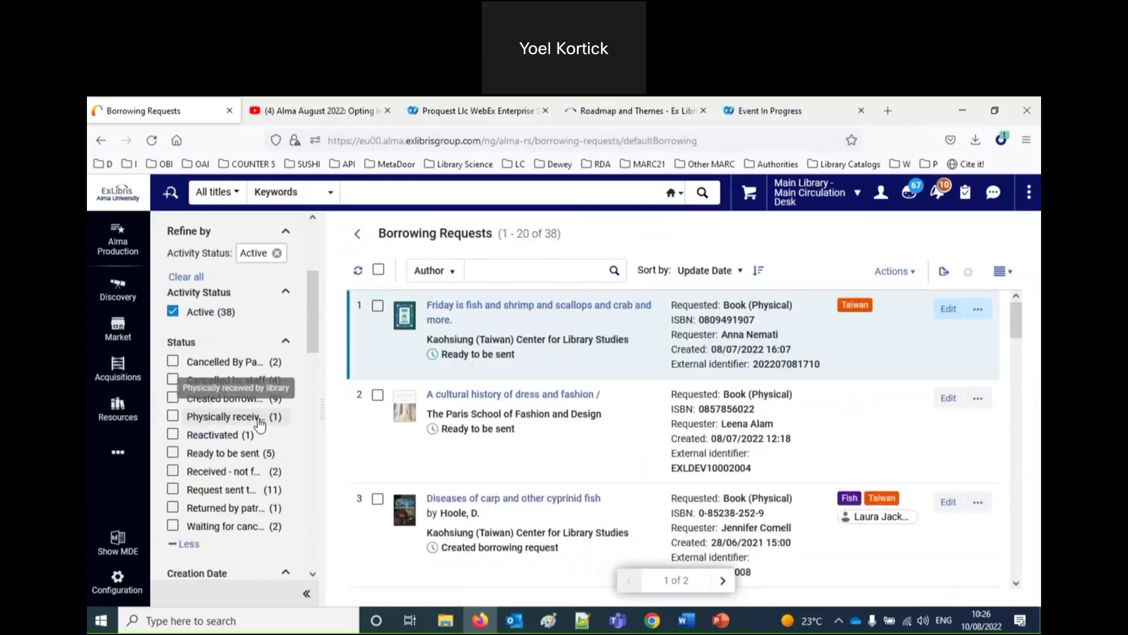
pyautogui.click(235, 454)
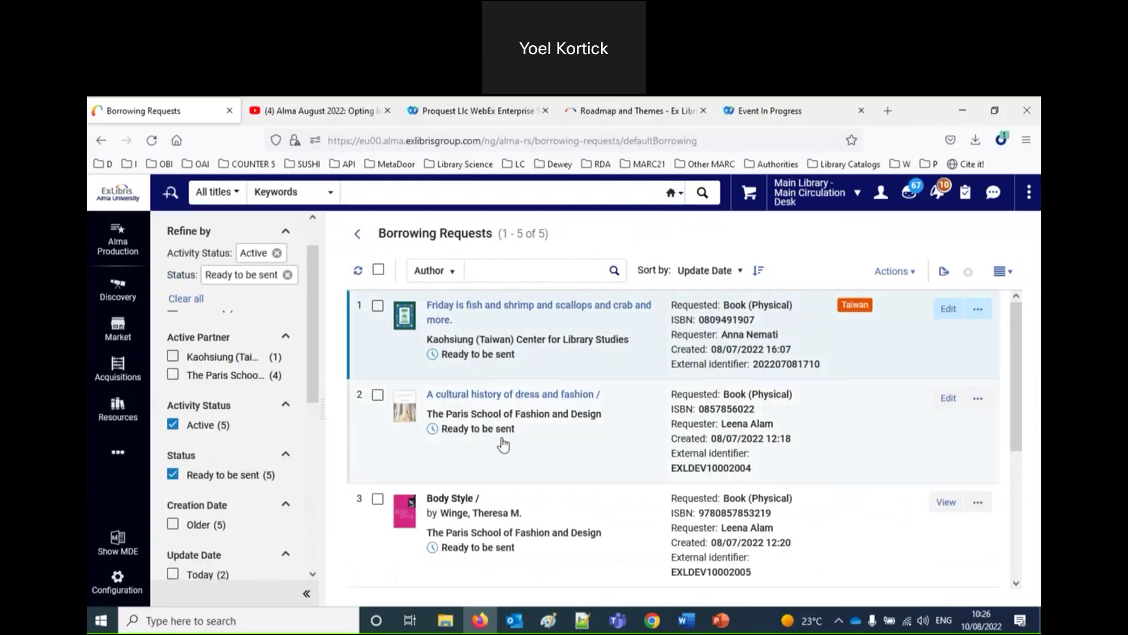
# Try to change the status of the first two Ready to be sent borrowing requests to Conditional in bulk.
pyautogui.click(378, 306)
pyautogui.click(378, 420)
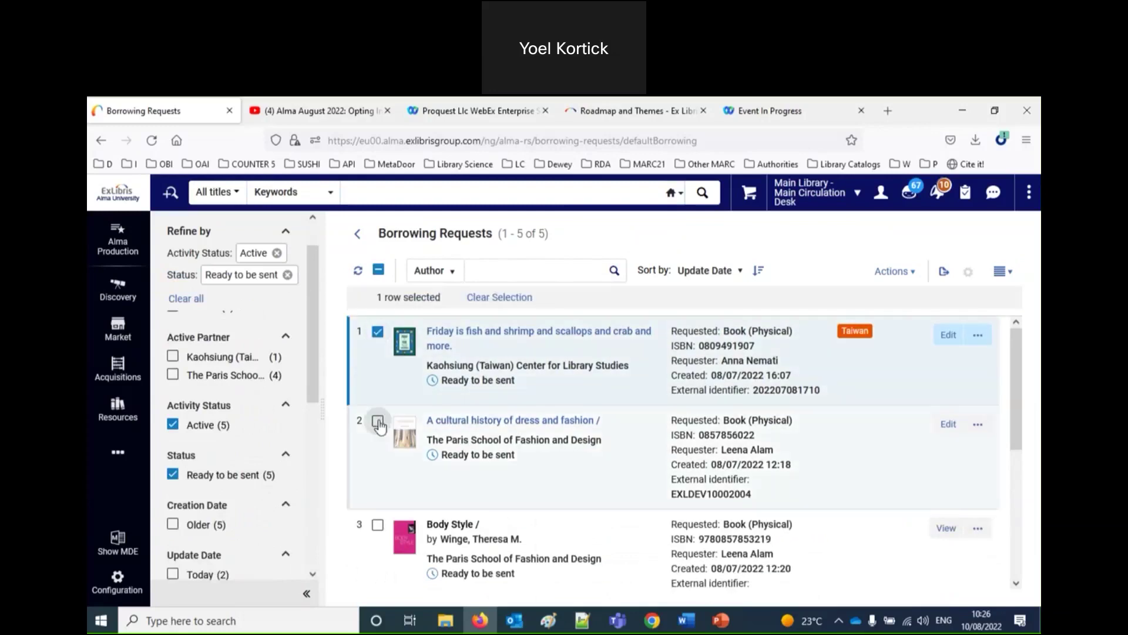
pyautogui.click(913, 275)
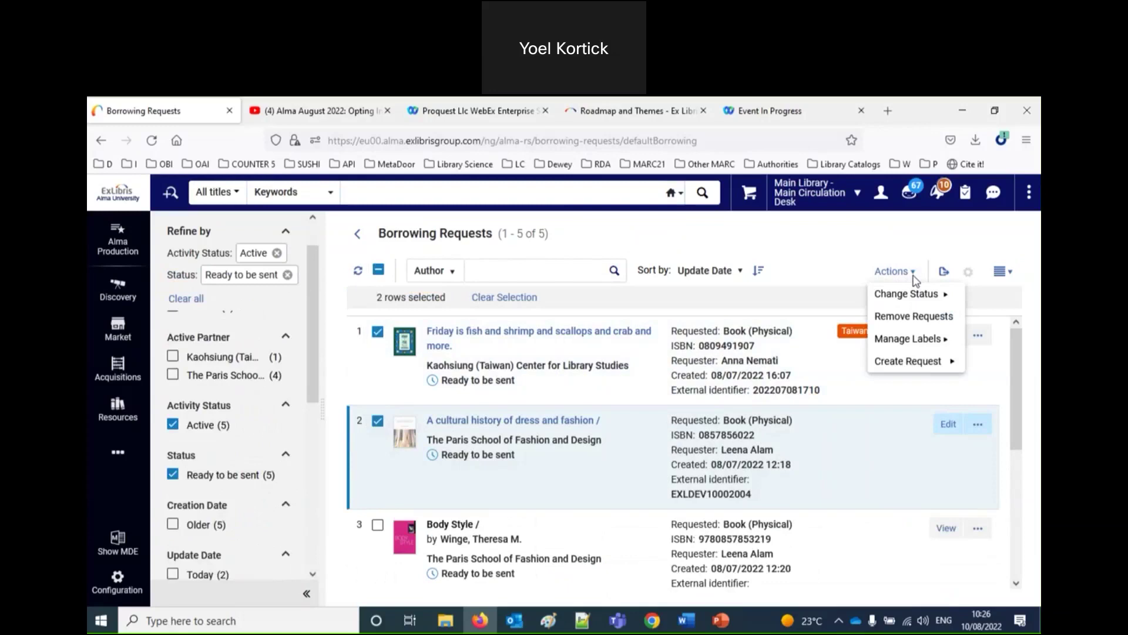
pyautogui.moveTo(922, 295)
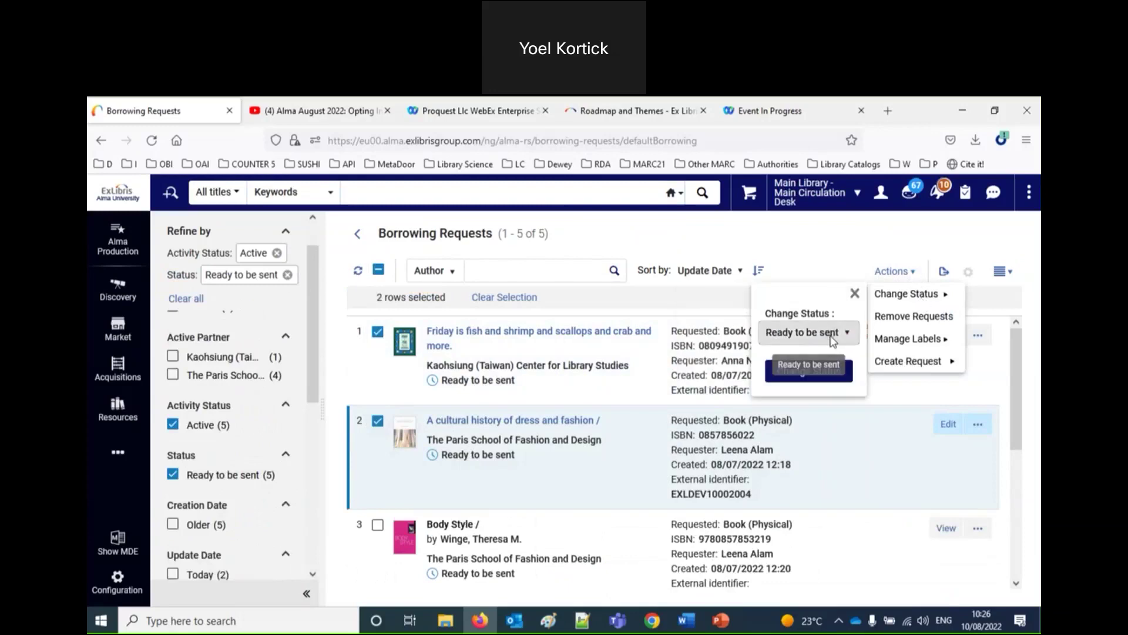
pyautogui.click(832, 336)
pyautogui.scroll(-3, 867, 479)
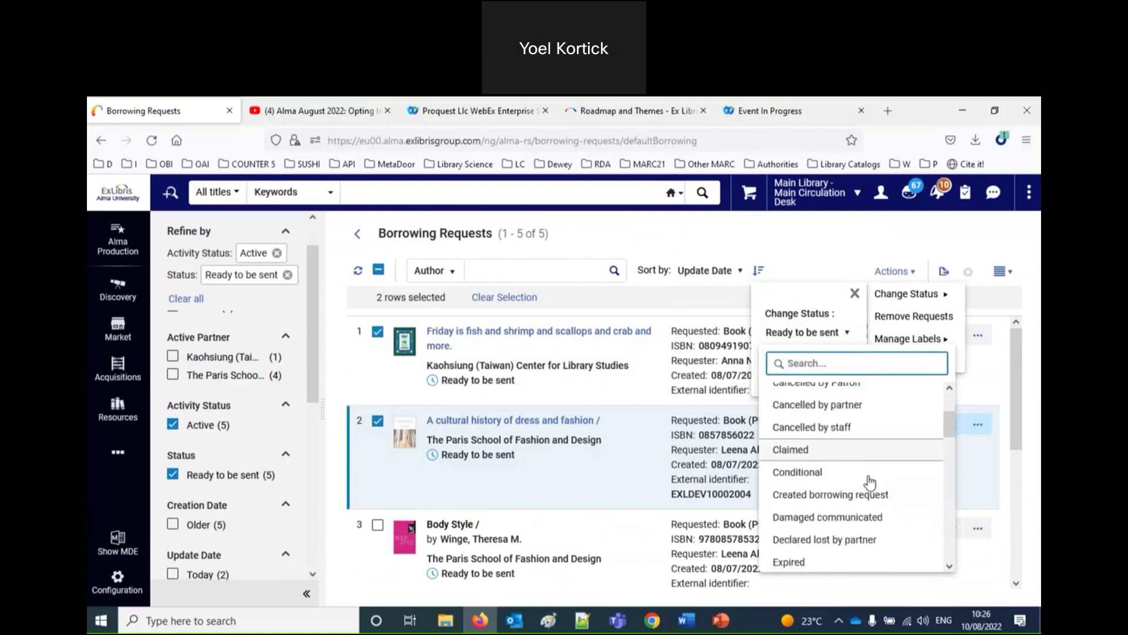
pyautogui.scroll(-1, 870, 482)
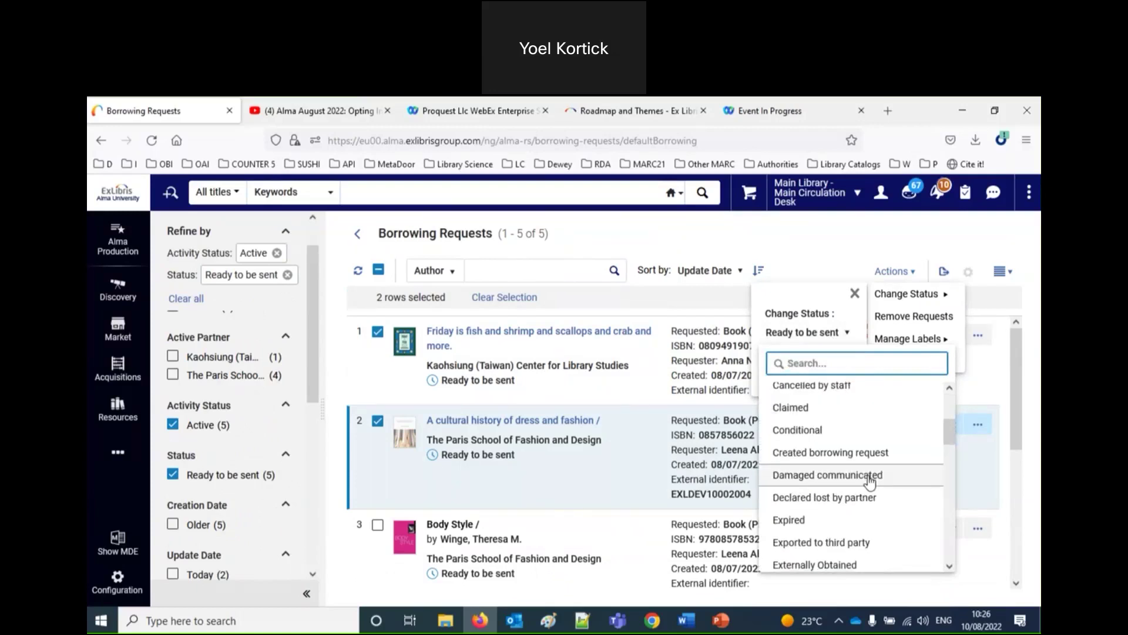
pyautogui.click(812, 430)
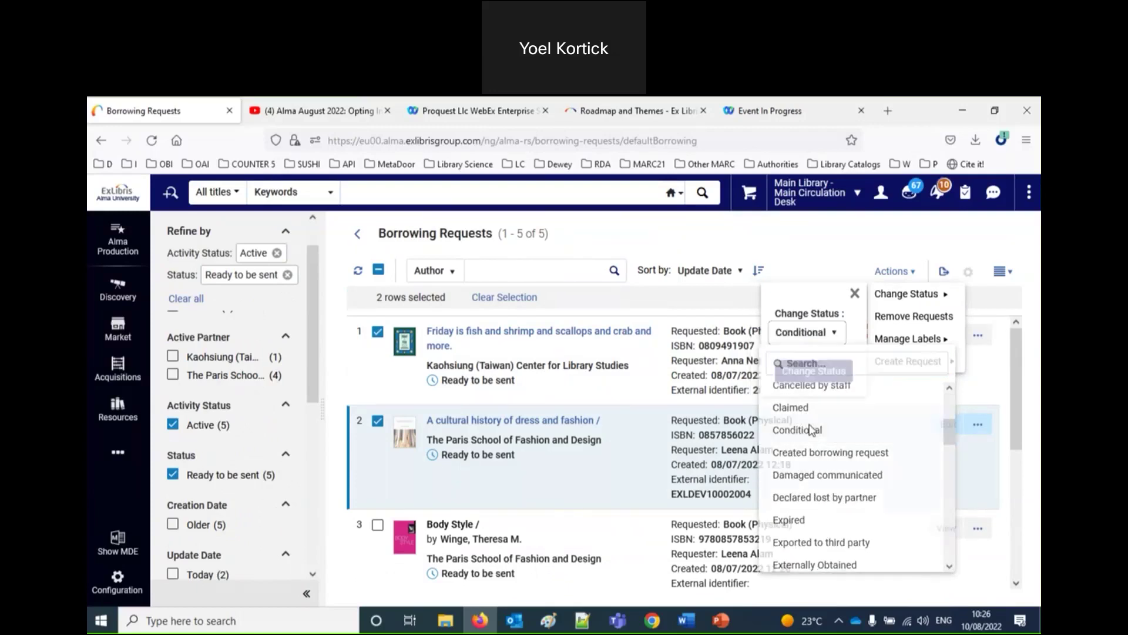
pyautogui.click(802, 371)
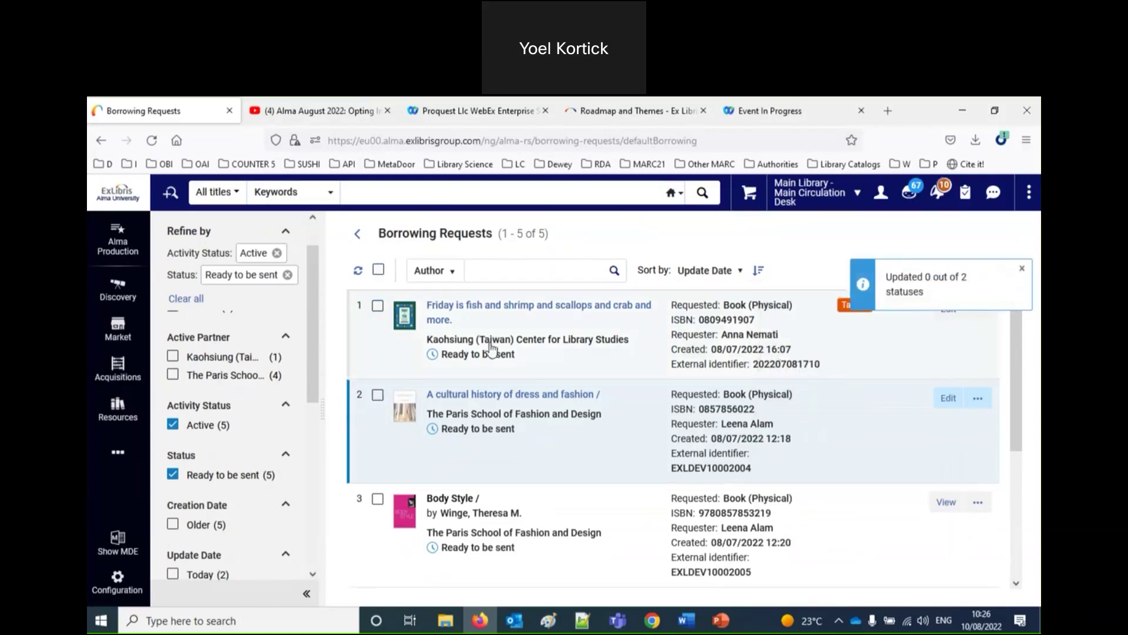
# Change the status of the first two borrowing requests to Created borrowing request in bulk and refresh the list.
pyautogui.click(378, 305)
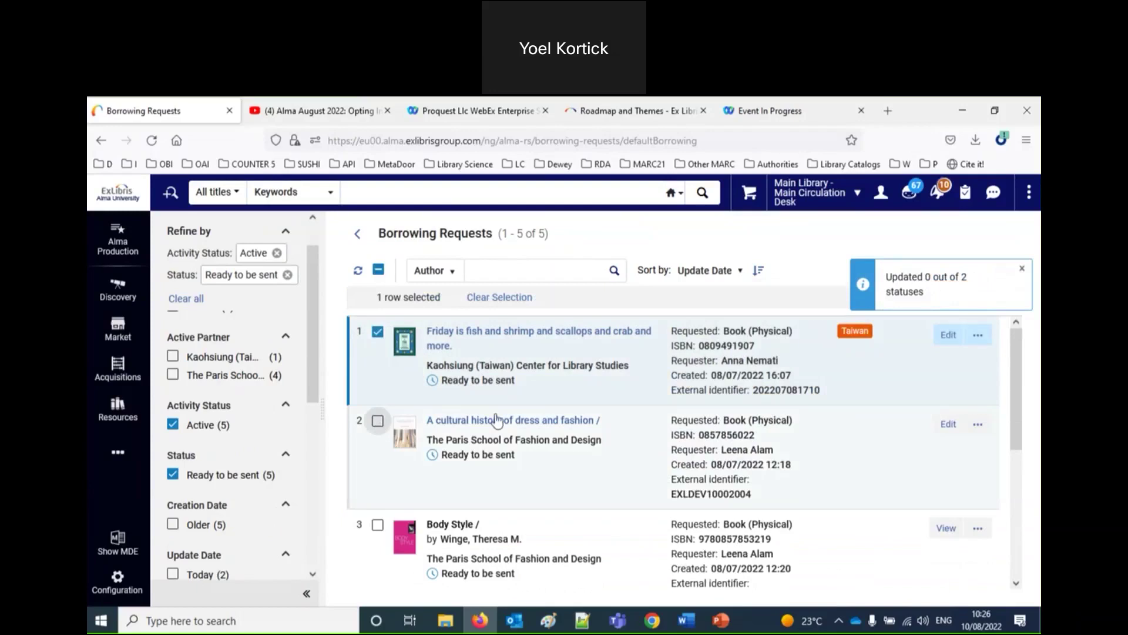
pyautogui.click(378, 421)
pyautogui.click(1022, 268)
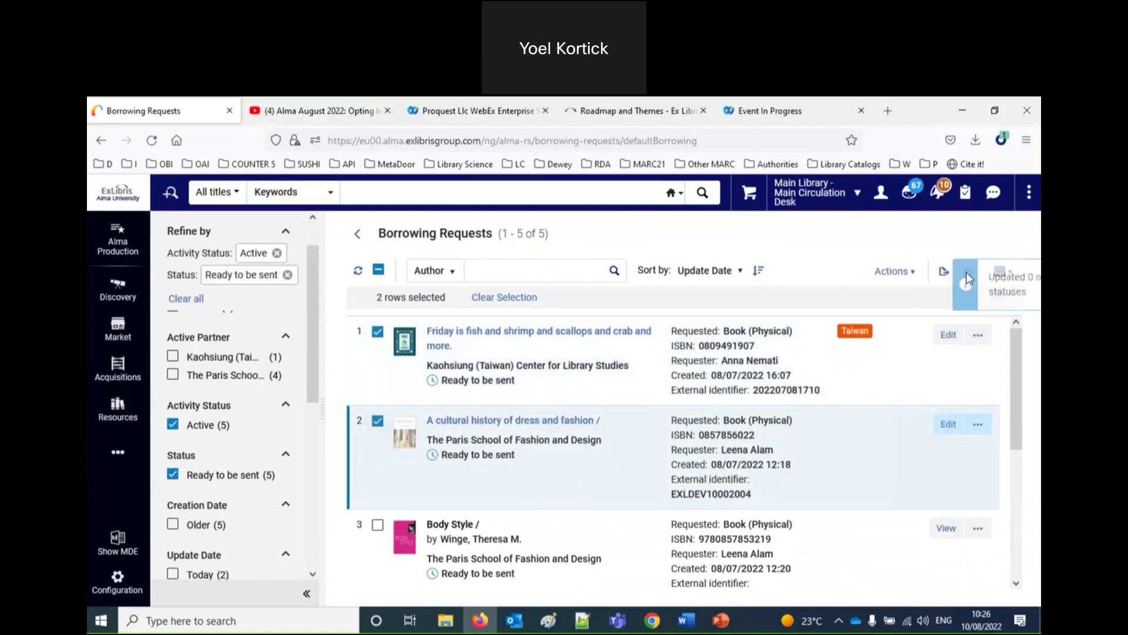
pyautogui.click(920, 273)
pyautogui.moveTo(919, 294)
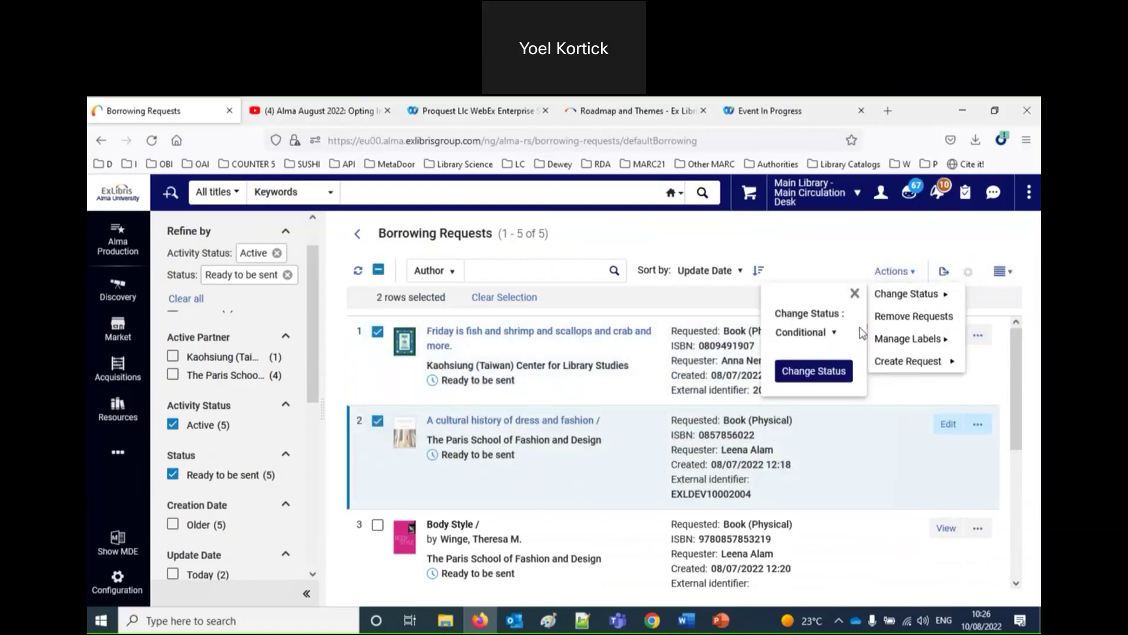
pyautogui.click(805, 333)
pyautogui.scroll(-2, 829, 464)
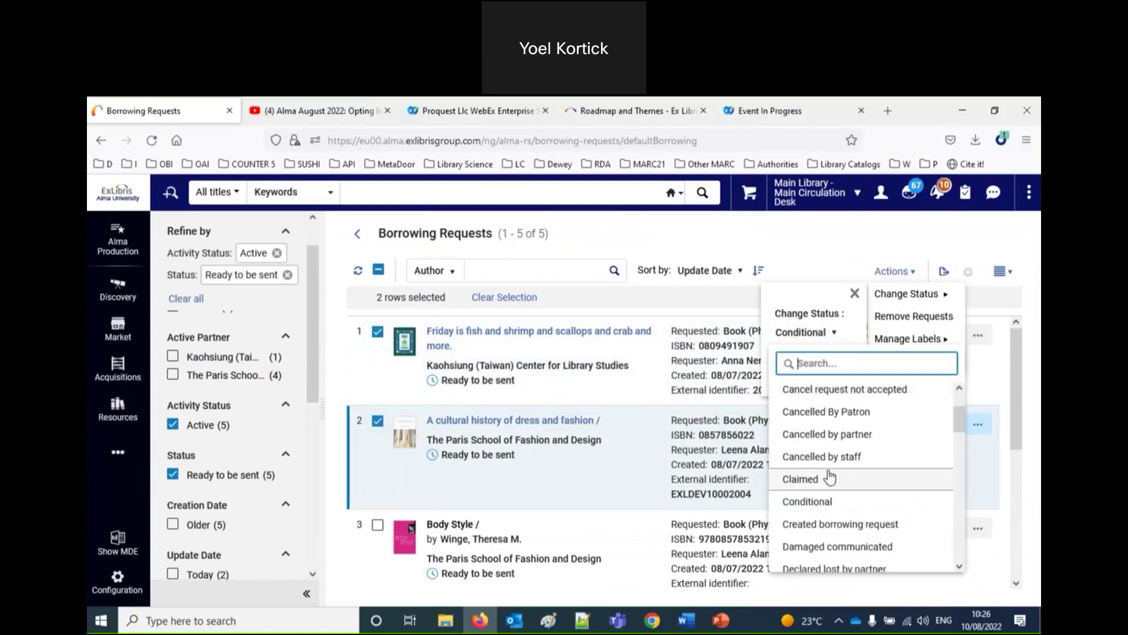
pyautogui.scroll(-2, 830, 478)
pyautogui.click(825, 459)
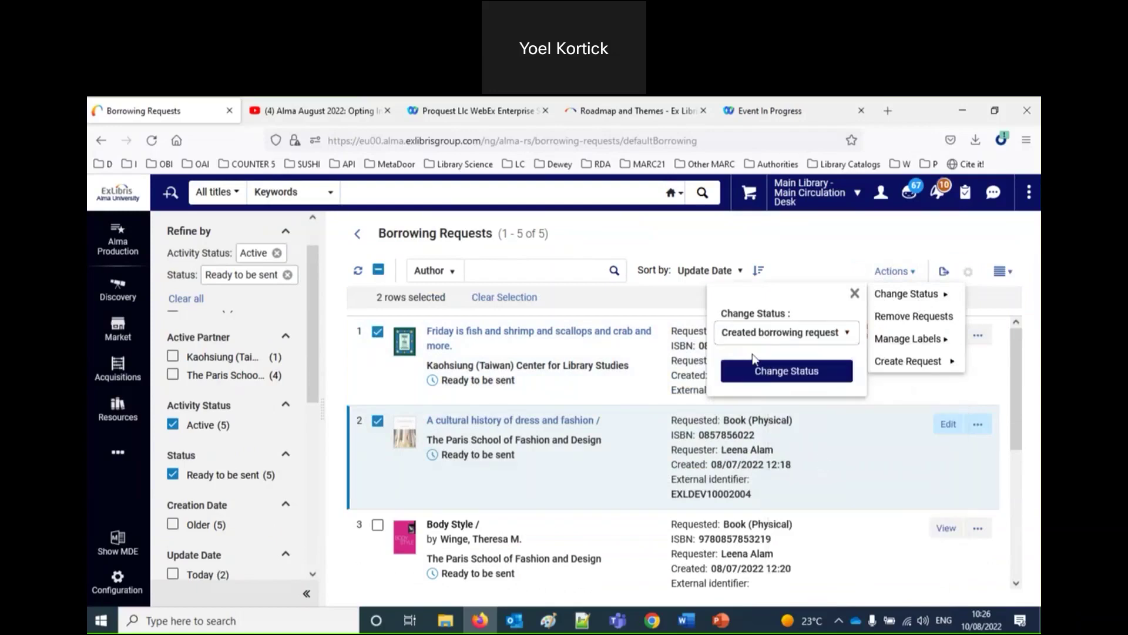
pyautogui.click(781, 372)
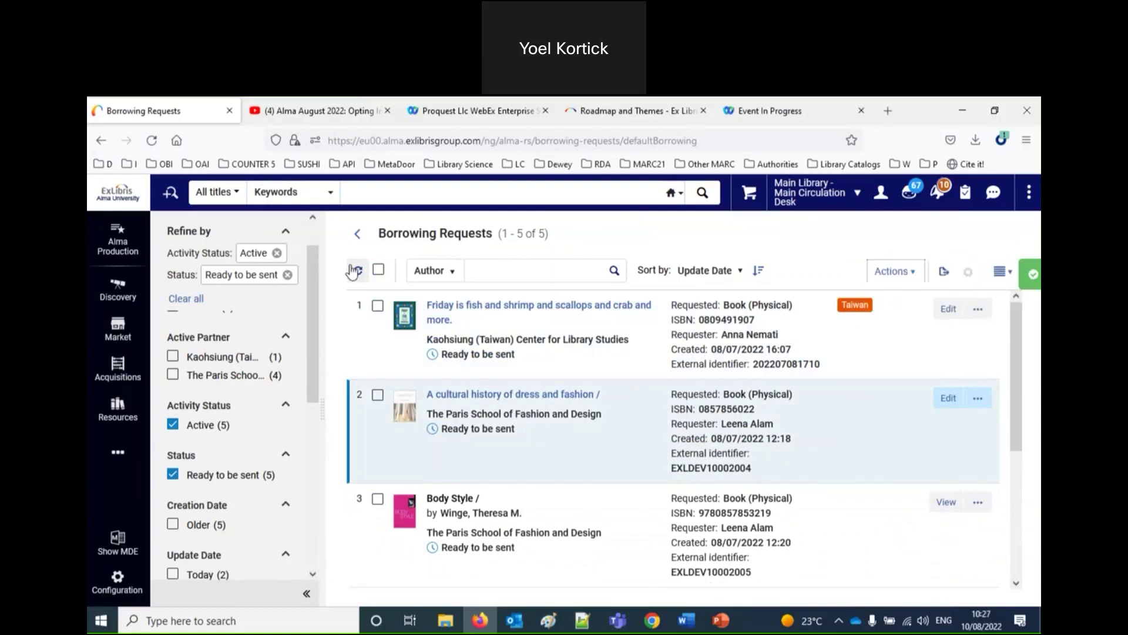
pyautogui.click(358, 272)
pyautogui.click(358, 272)
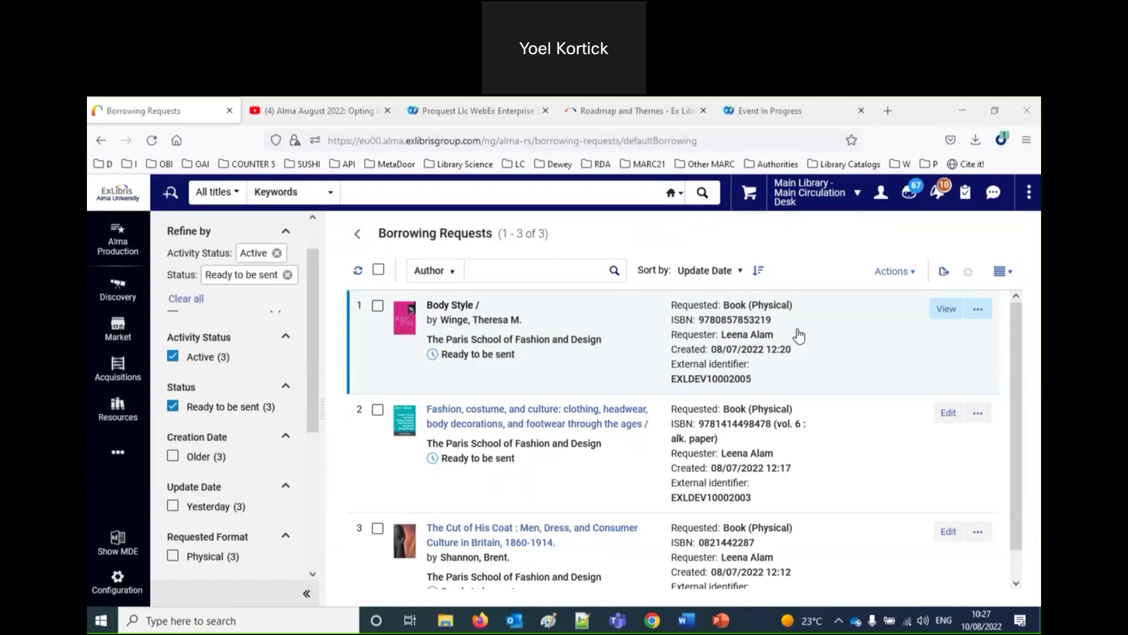
# Switch to the PowerPoint presentation and go through the slides on labels for resource sharing requests.
pyautogui.click(721, 620)
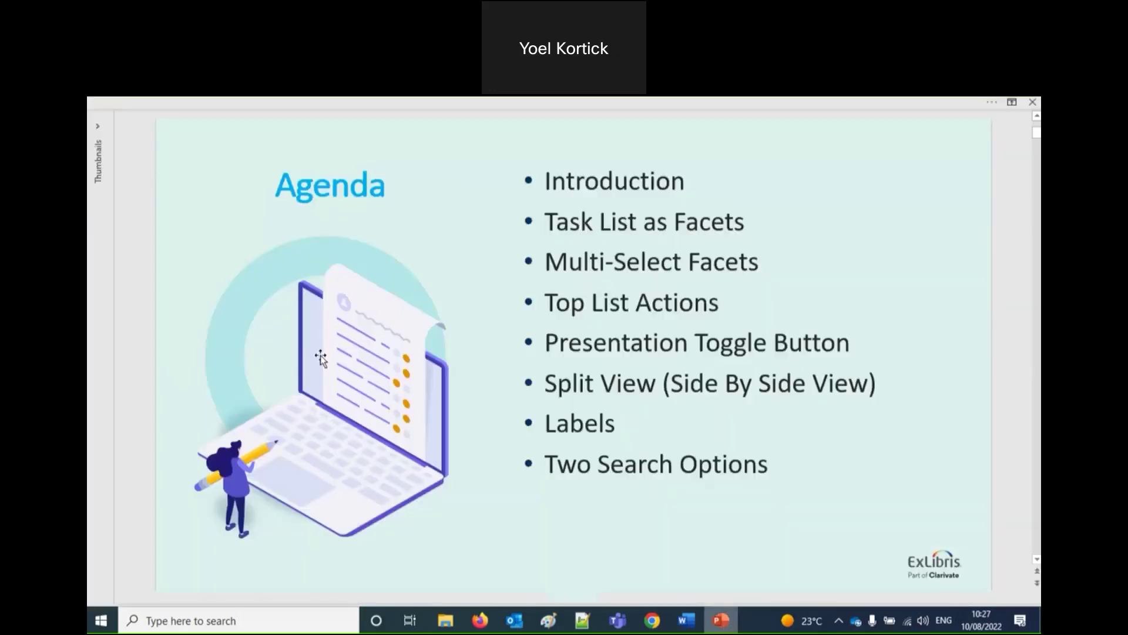
pyautogui.scroll(-1, 1037, 429)
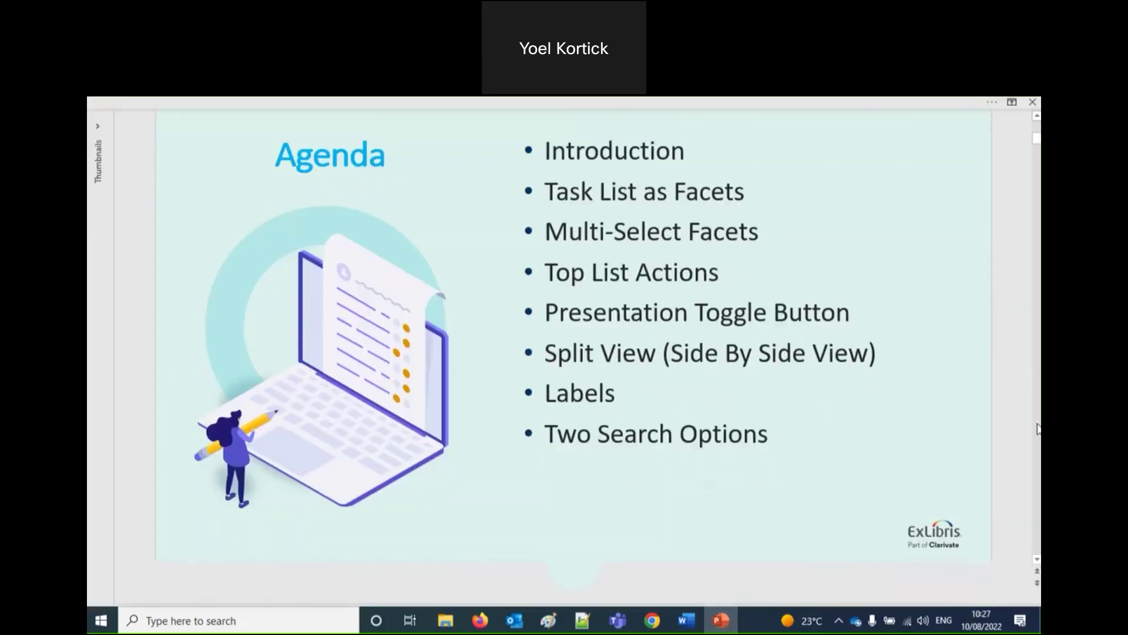
pyautogui.scroll(-2, 1034, 411)
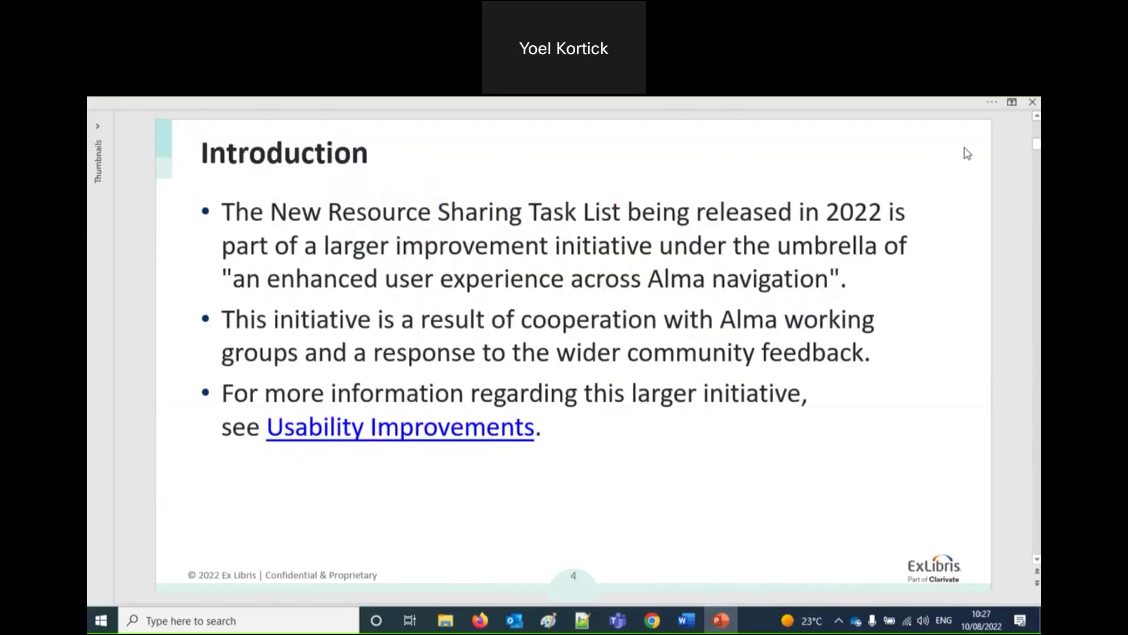
pyautogui.moveTo(1035, 154); pyautogui.dragTo(1037, 441)
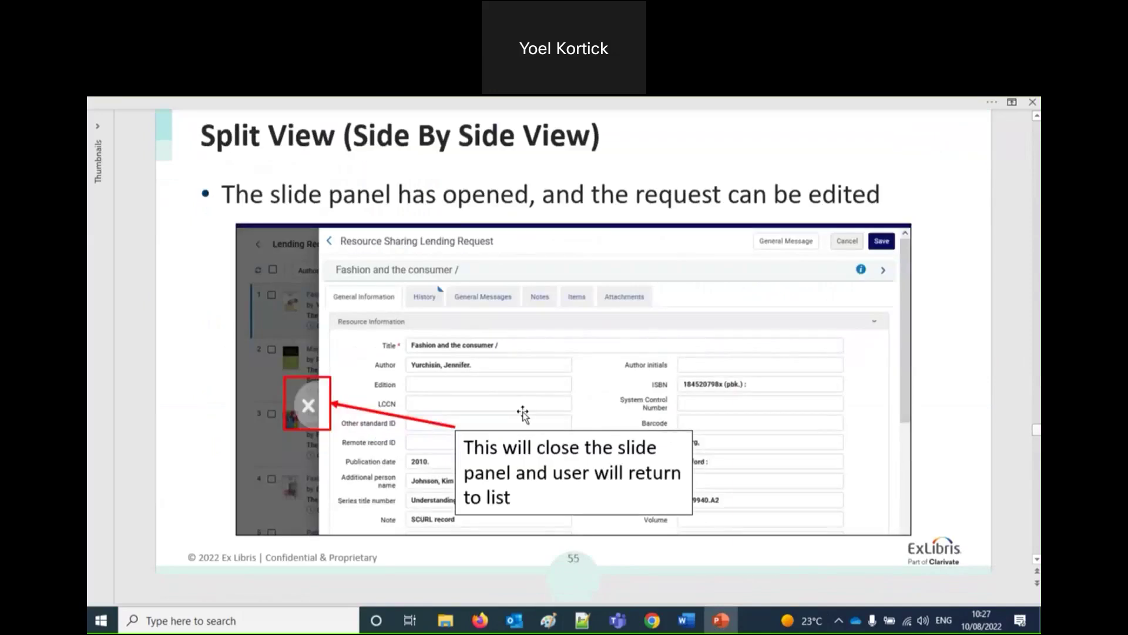
pyautogui.scroll(-2, 523, 415)
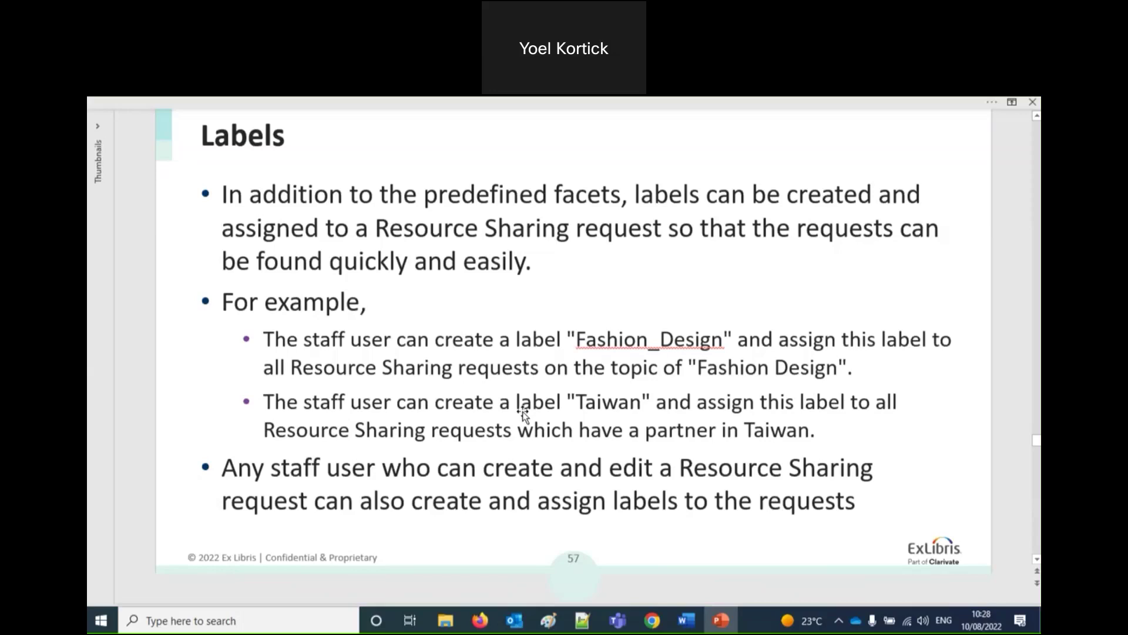
pyautogui.scroll(-1, 524, 411)
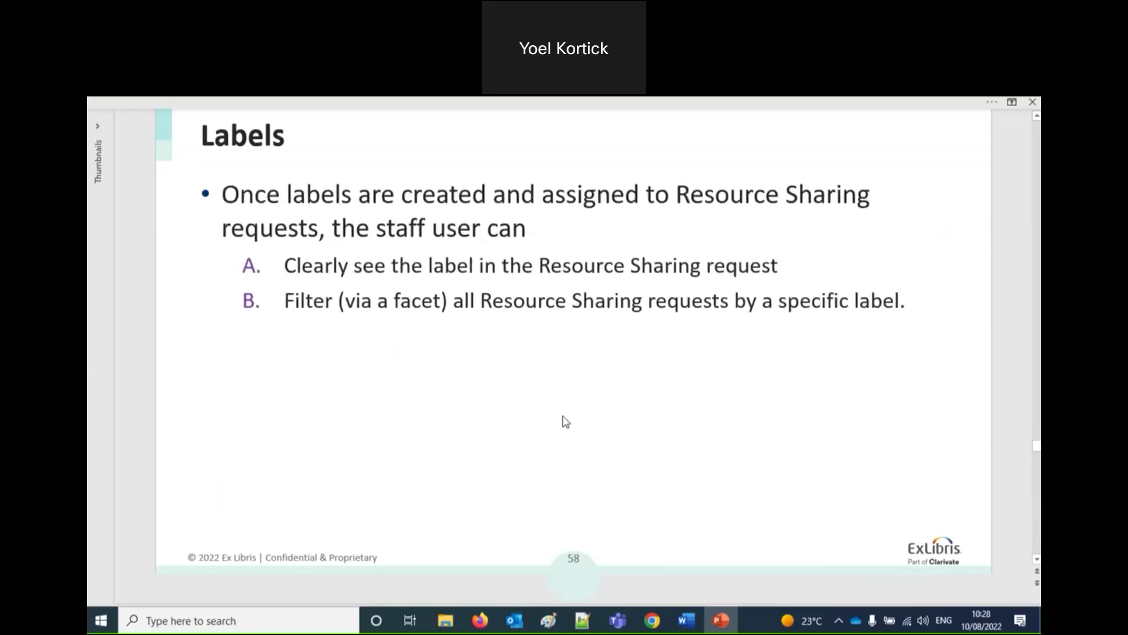
# Return to Alma in Firefox, remove the Ready to be sent status filter and examine the available facets, including Labels.
pyautogui.click(477, 628)
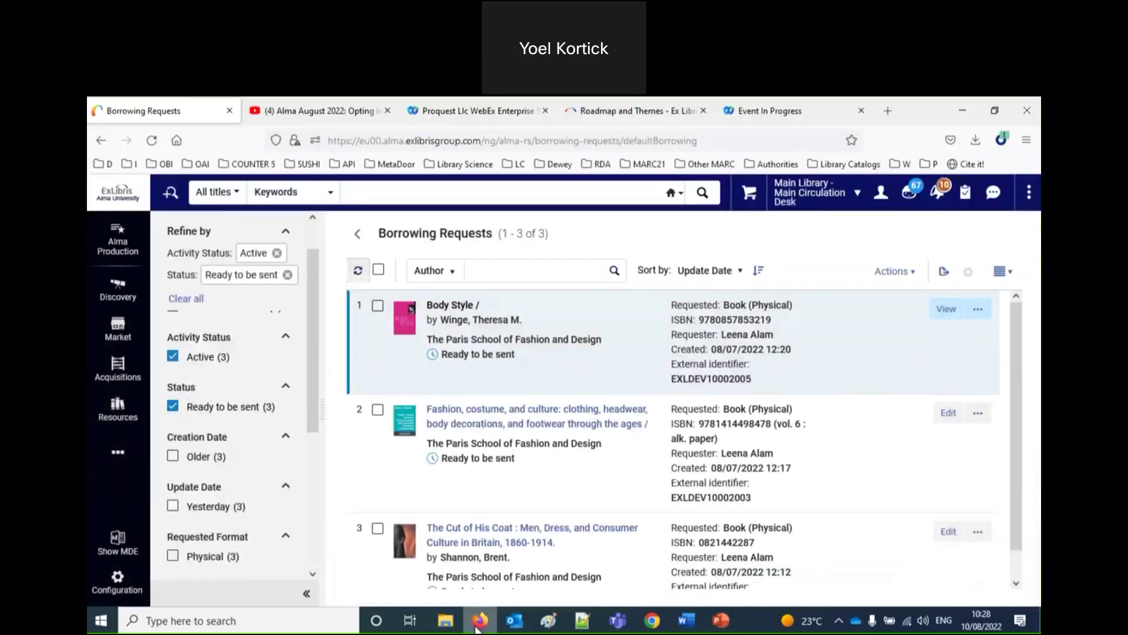
pyautogui.click(172, 407)
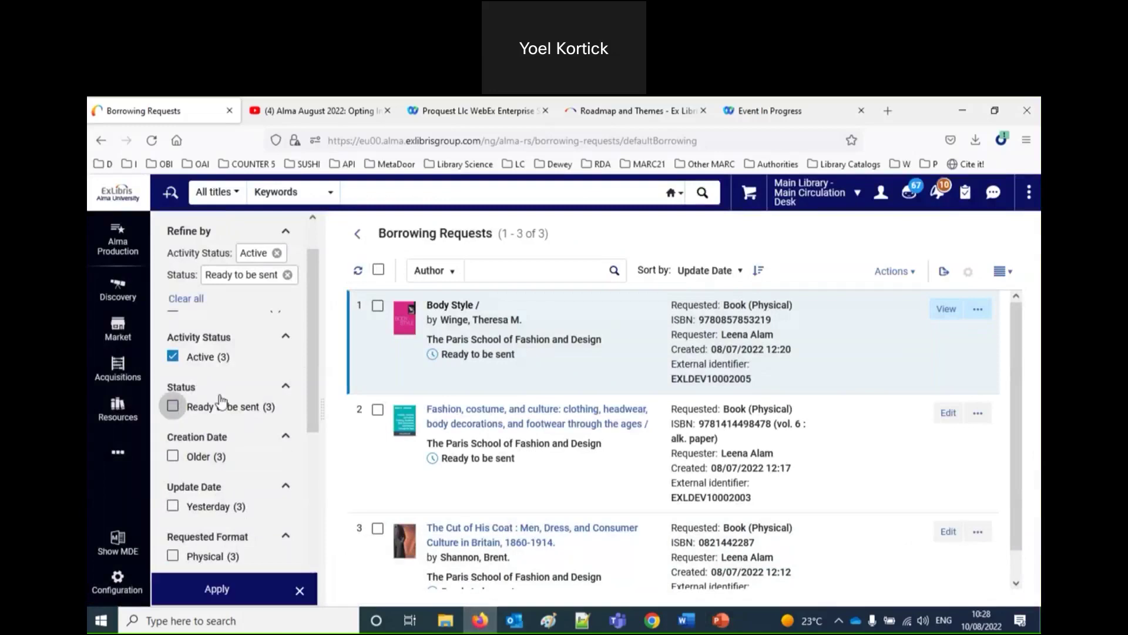
pyautogui.click(249, 600)
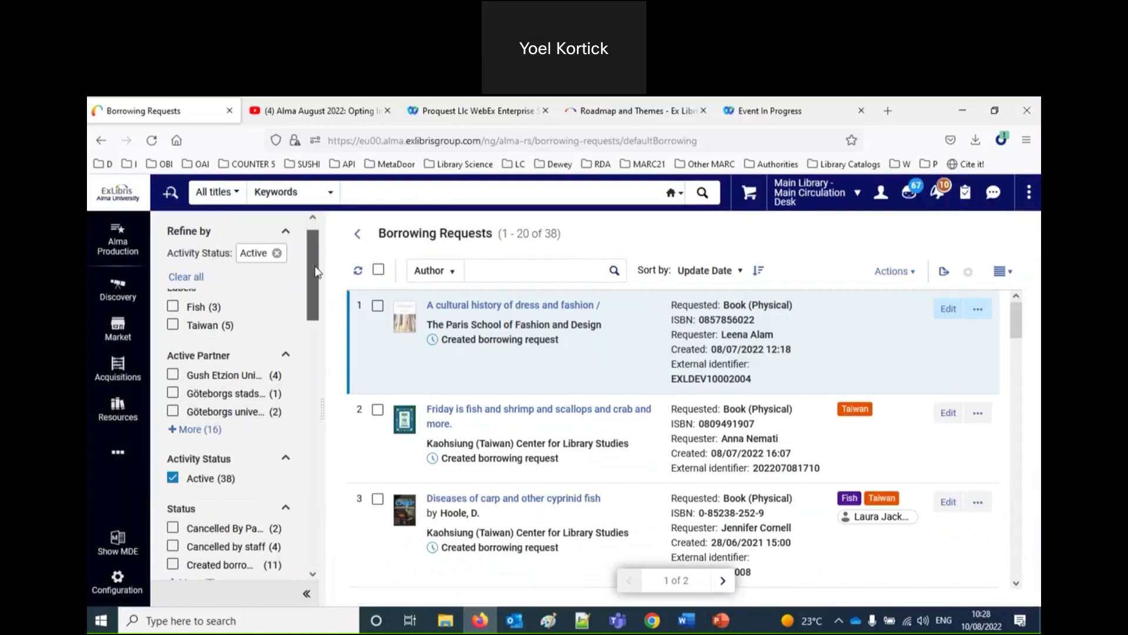
pyautogui.scroll(-3, 316, 345)
pyautogui.moveTo(316, 345); pyautogui.dragTo(324, 241)
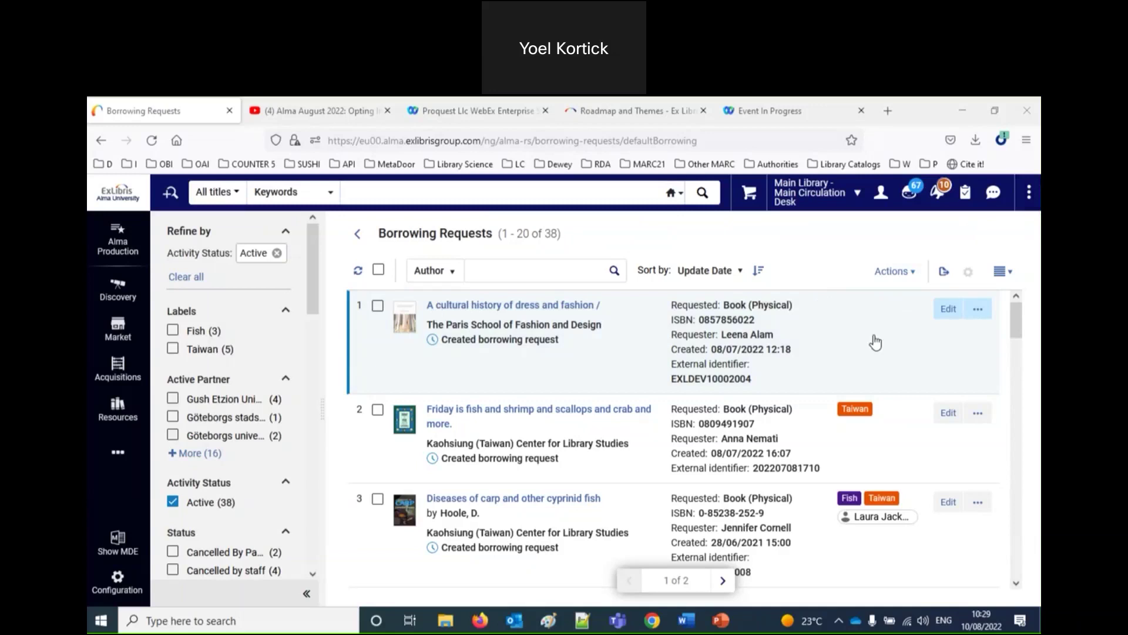
# Create and save the new label Discussed_in_1st_webinar on the borrowing request "A cultural history of dress and fashion".
pyautogui.click(814, 349)
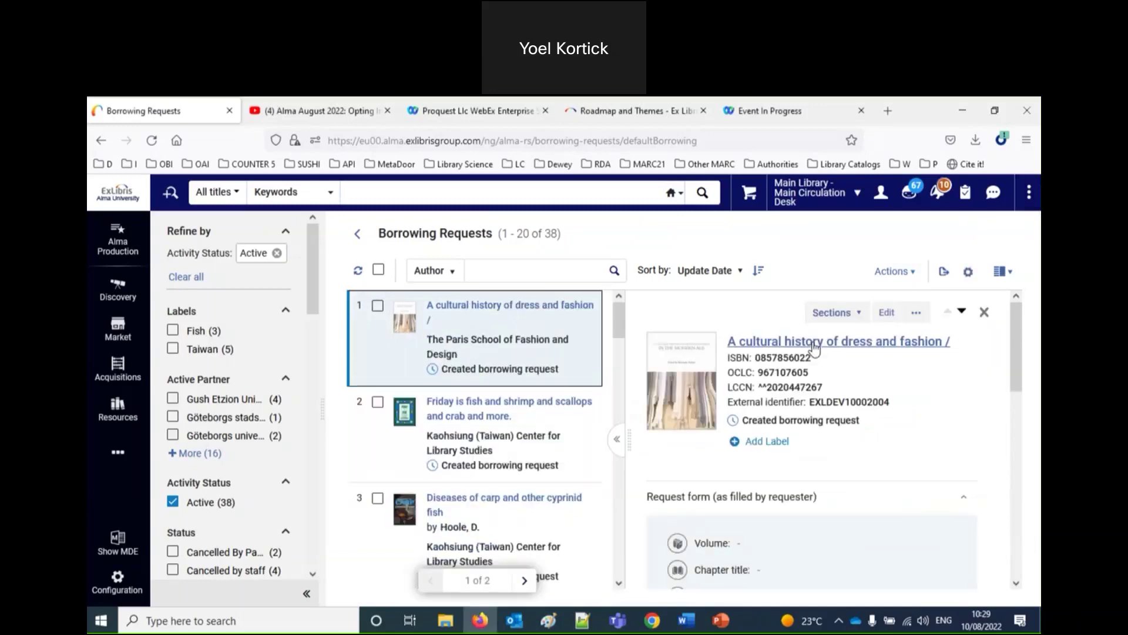
pyautogui.click(780, 446)
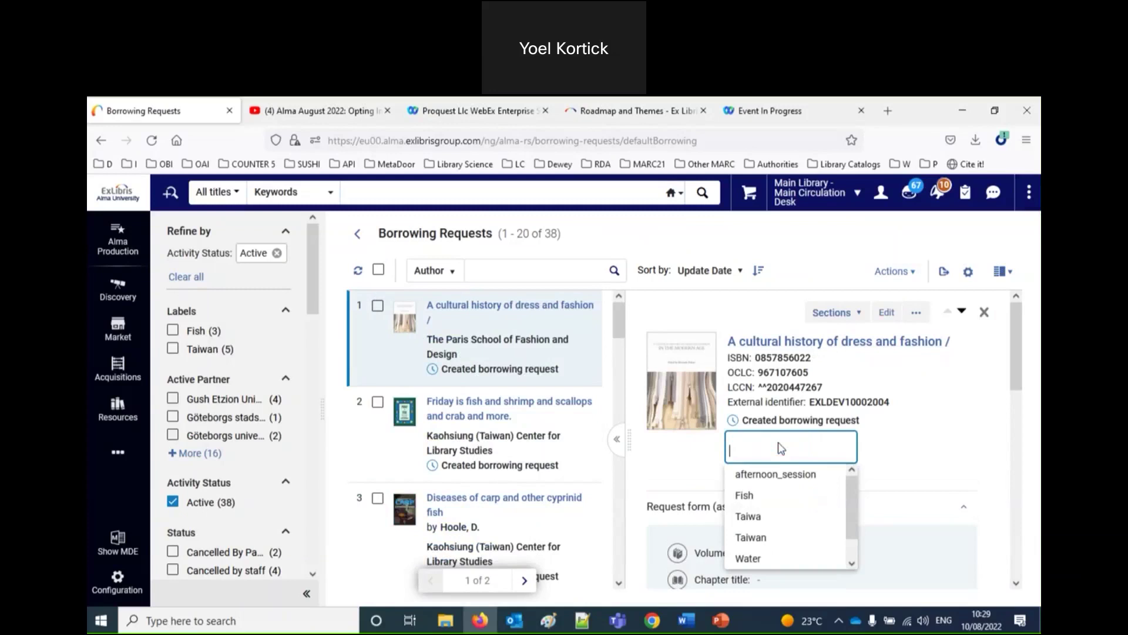
pyautogui.write('Discussed_')
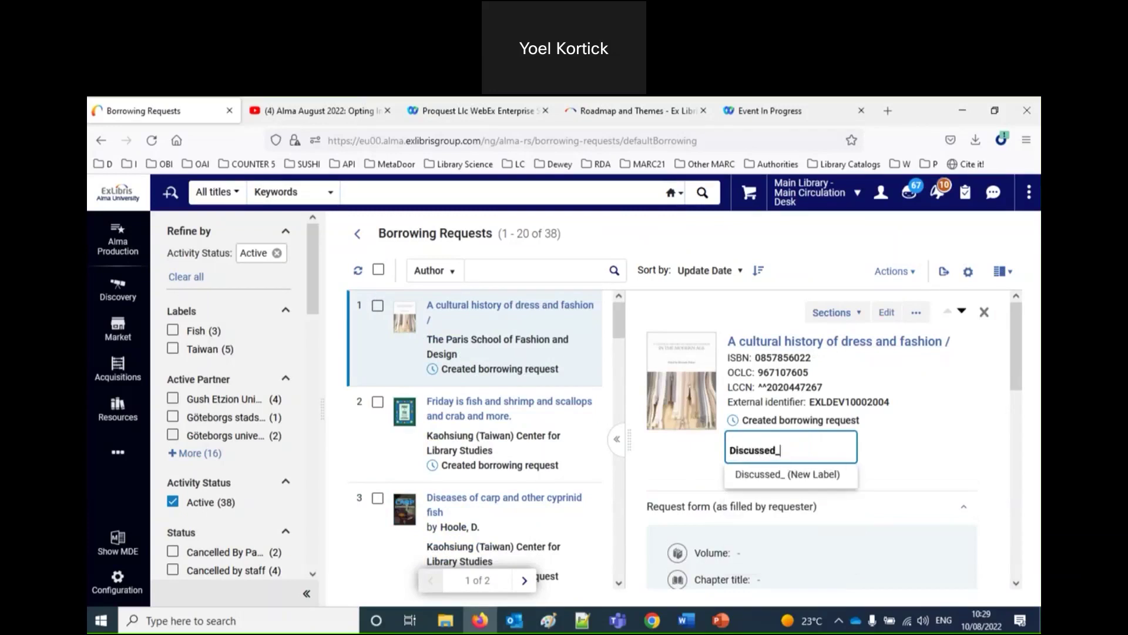
pyautogui.write('in_1sr')
pyautogui.press('BackSpace')
pyautogui.write('t_wev')
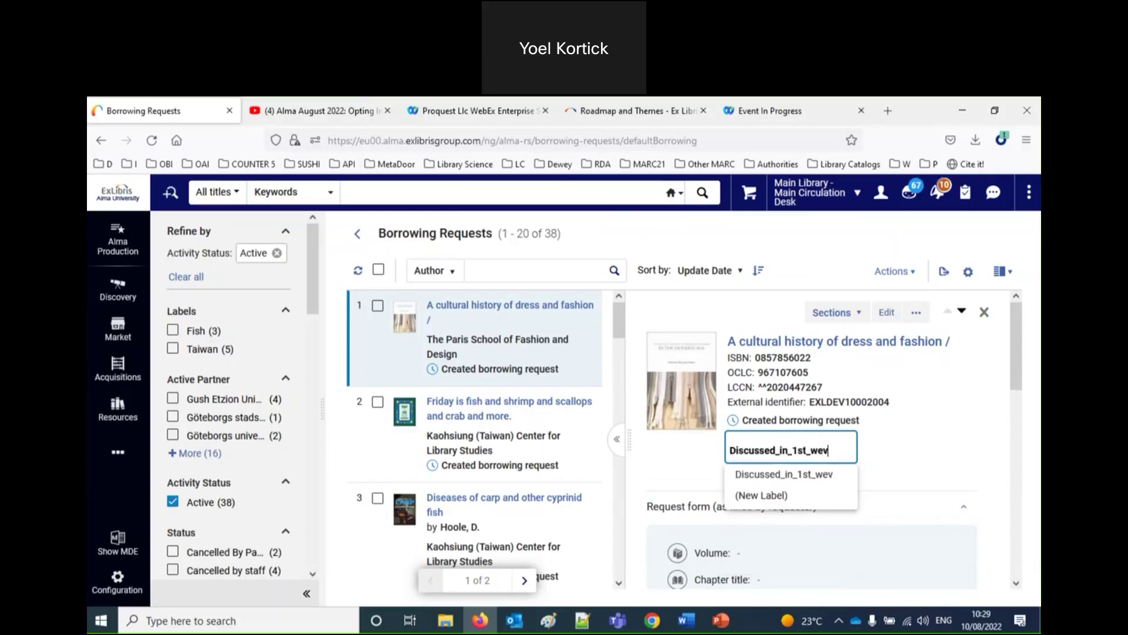
pyautogui.press('BackSpace')
pyautogui.write('binar')
pyautogui.press('Escape')
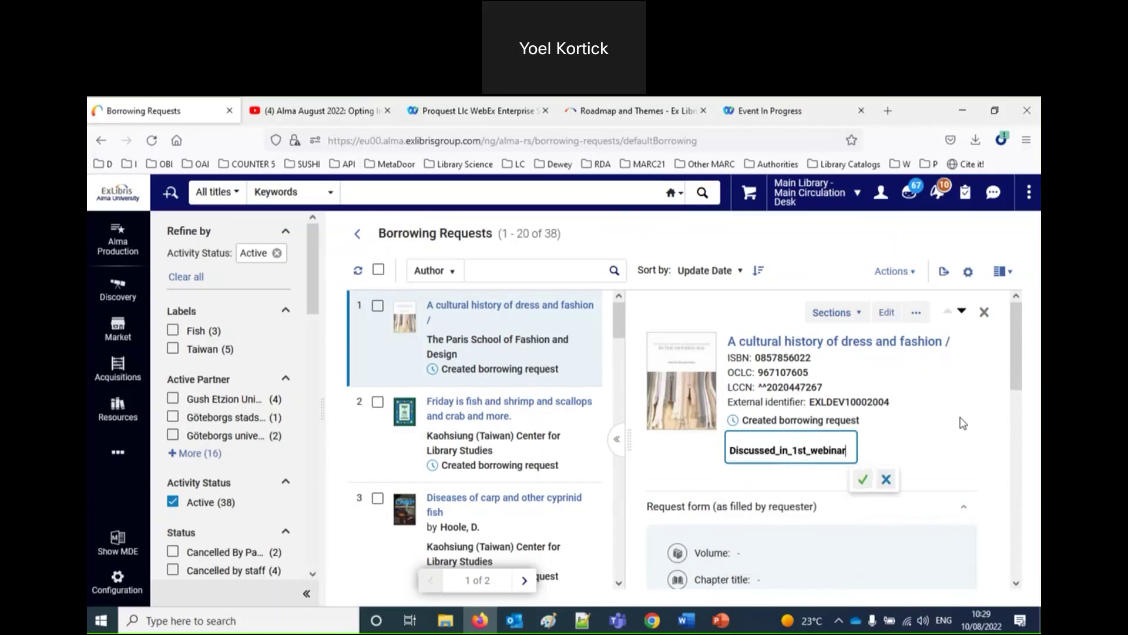
pyautogui.click(862, 480)
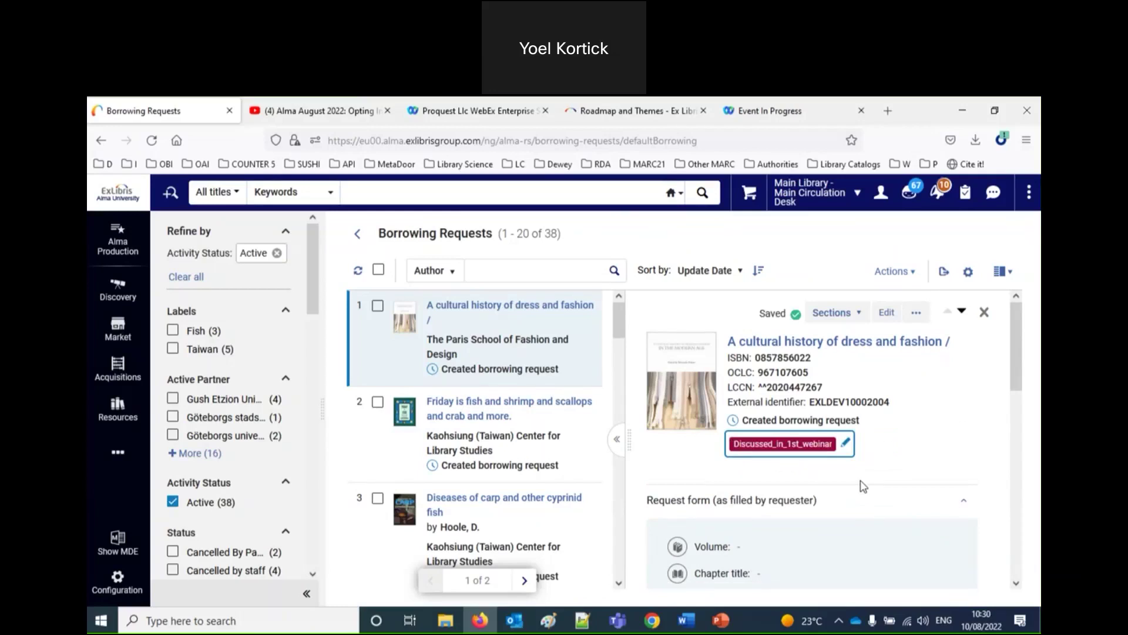
# Open the borrowing request "Complete Atlas of Taiwan" in the split view and examine its label and request details.
pyautogui.scroll(-5, 862, 485)
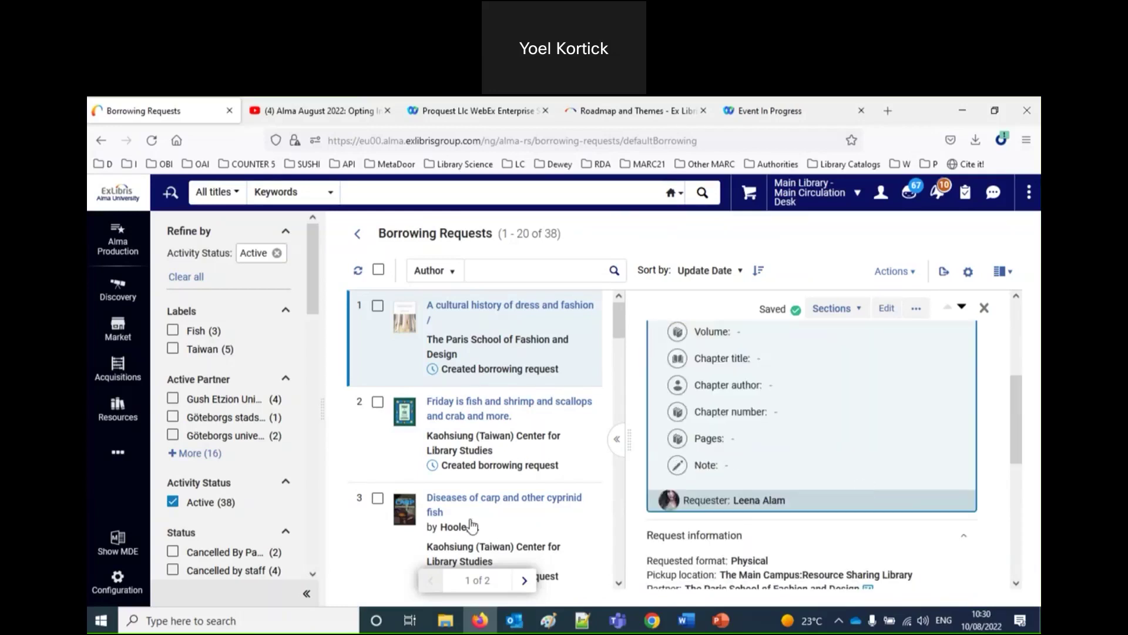
pyautogui.scroll(-3, 478, 526)
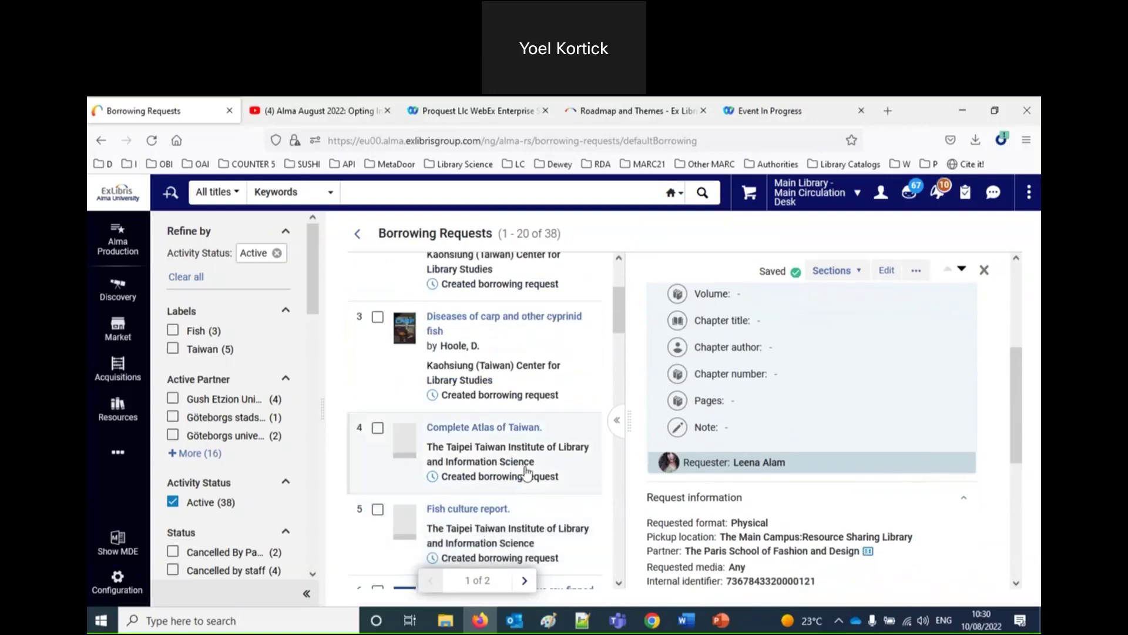
pyautogui.click(559, 438)
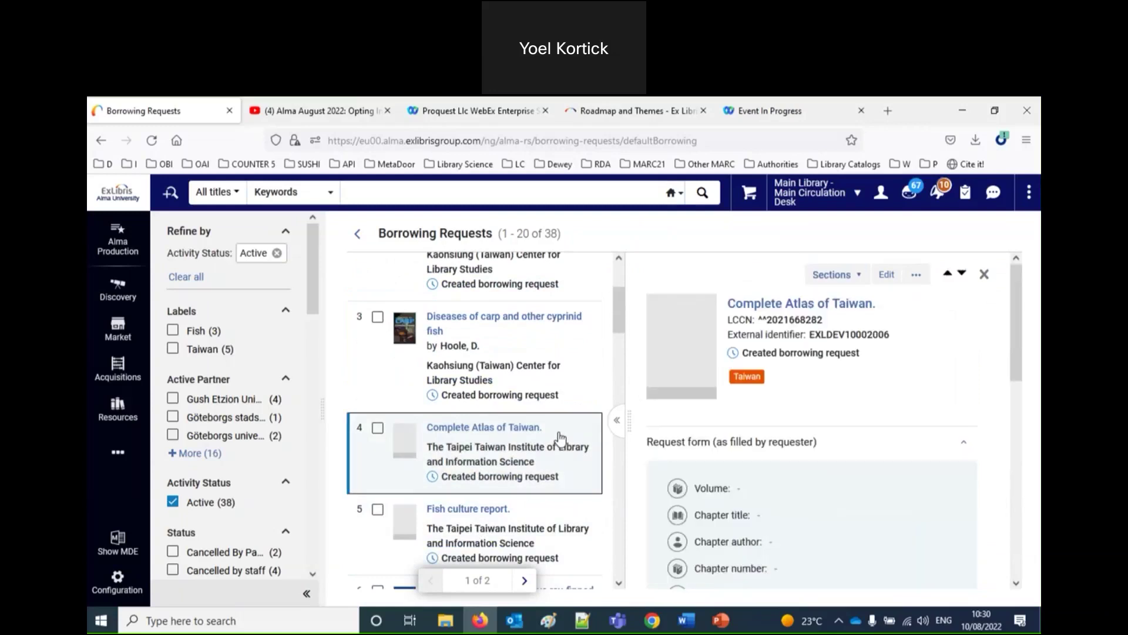
pyautogui.scroll(-10, 758, 473)
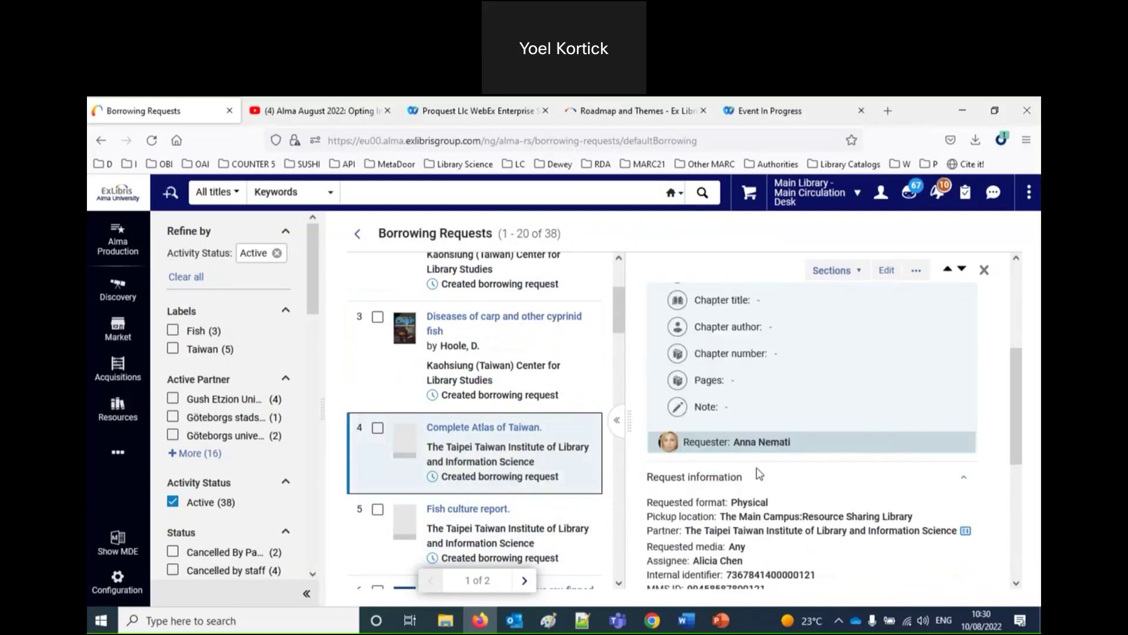
pyautogui.scroll(10, 758, 470)
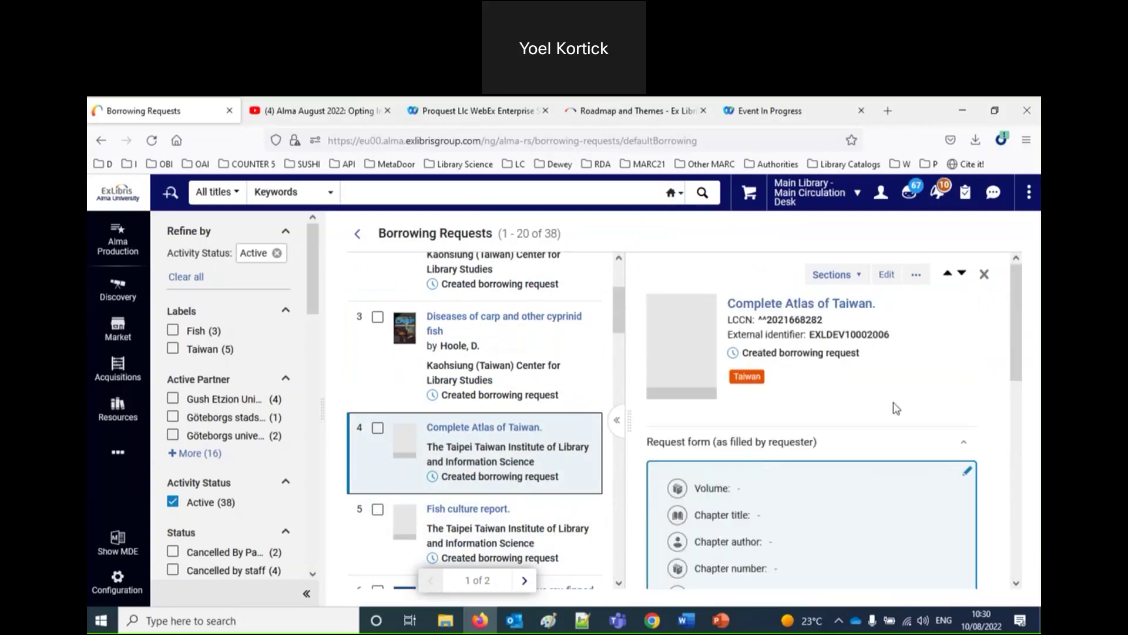
# Add the existing label מים to the borrowing request "Fish culture report" and save it.
pyautogui.click(496, 532)
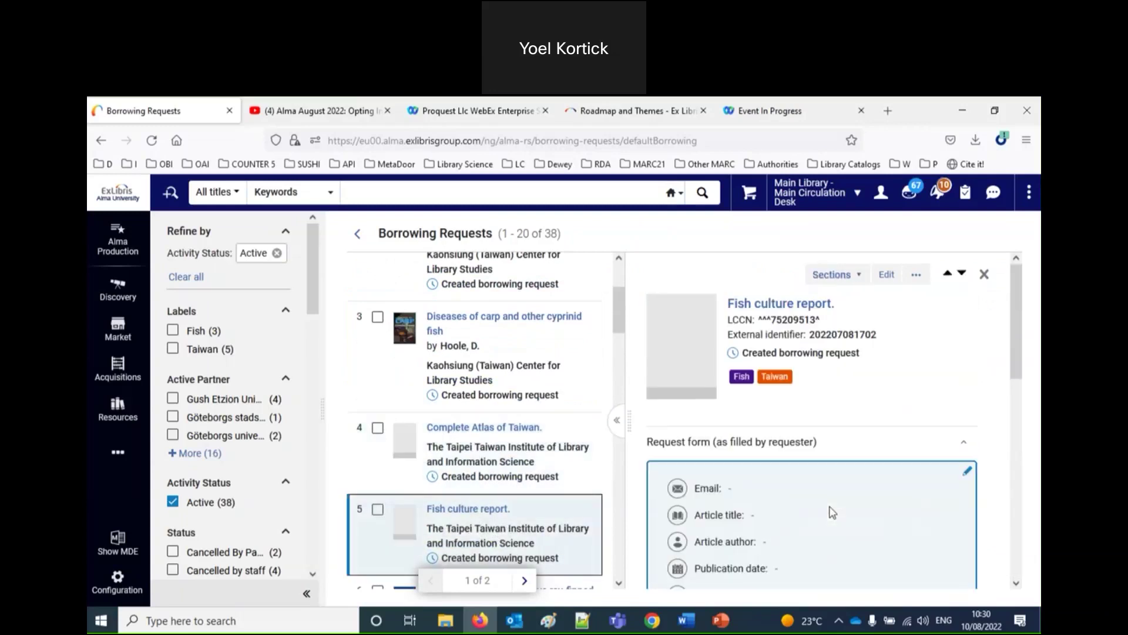
pyautogui.click(886, 389)
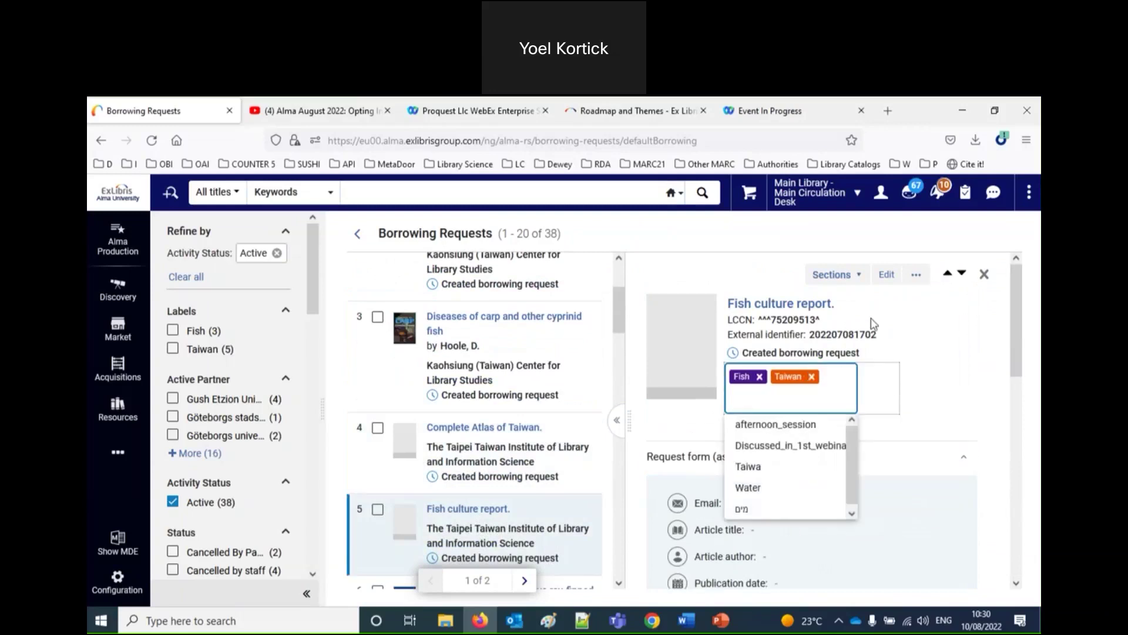
pyautogui.click(855, 273)
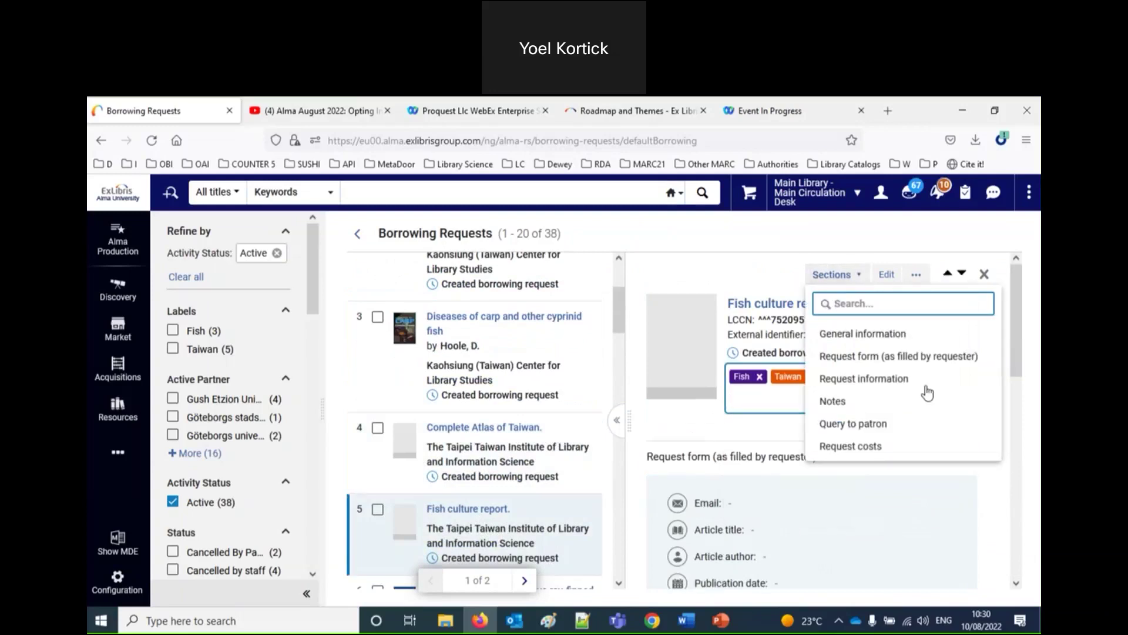
pyautogui.click(972, 548)
pyautogui.scroll(5, 568, 453)
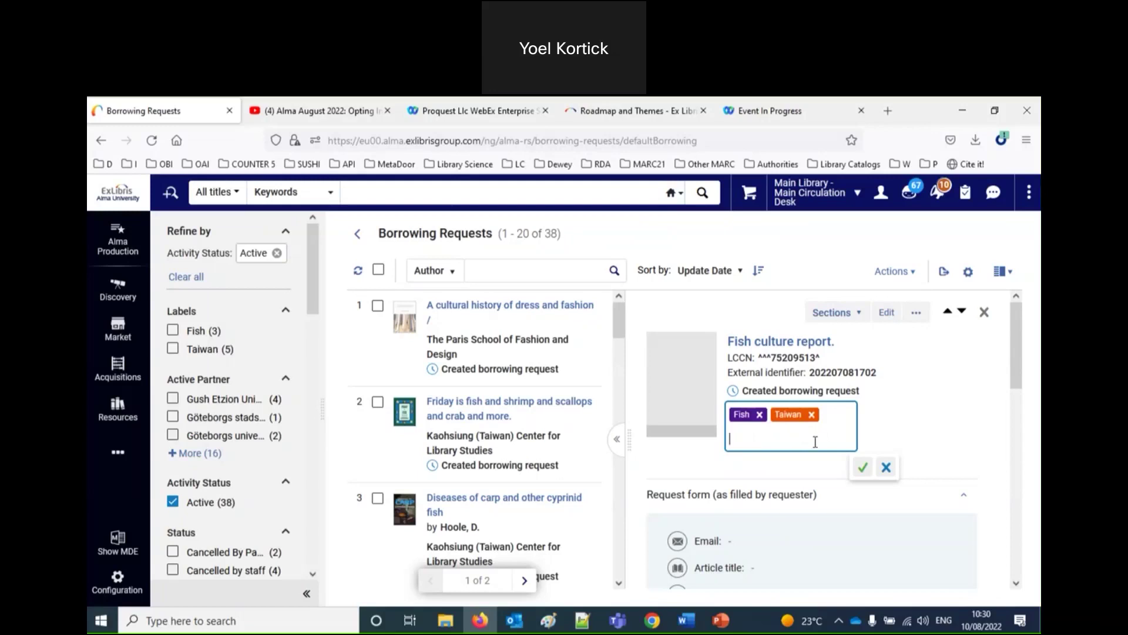
pyautogui.click(835, 422)
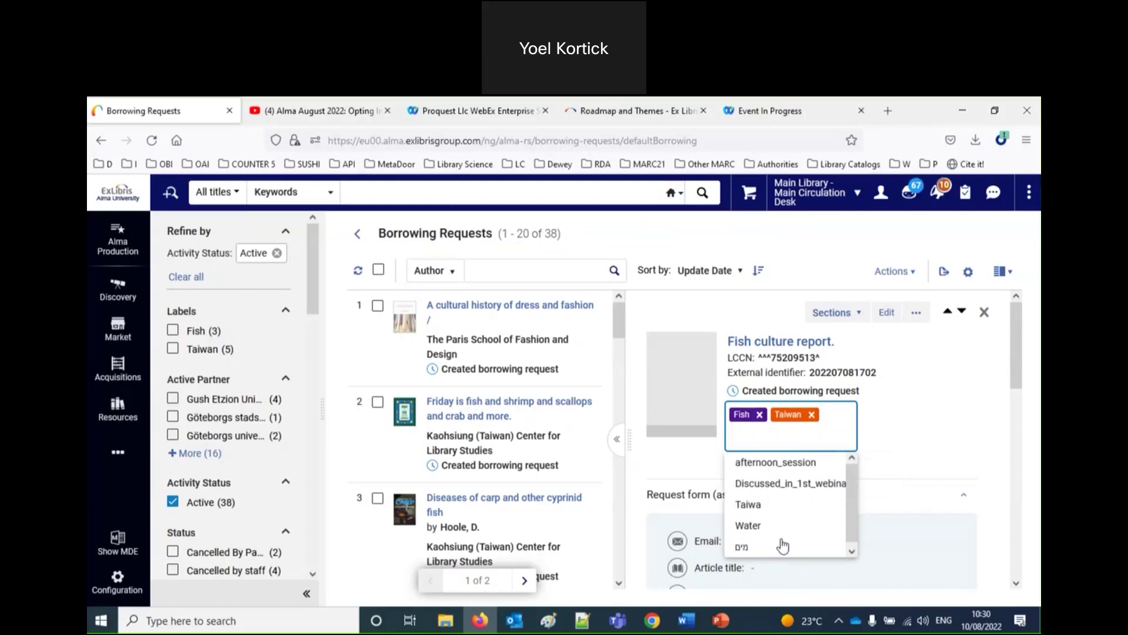
pyautogui.click(742, 547)
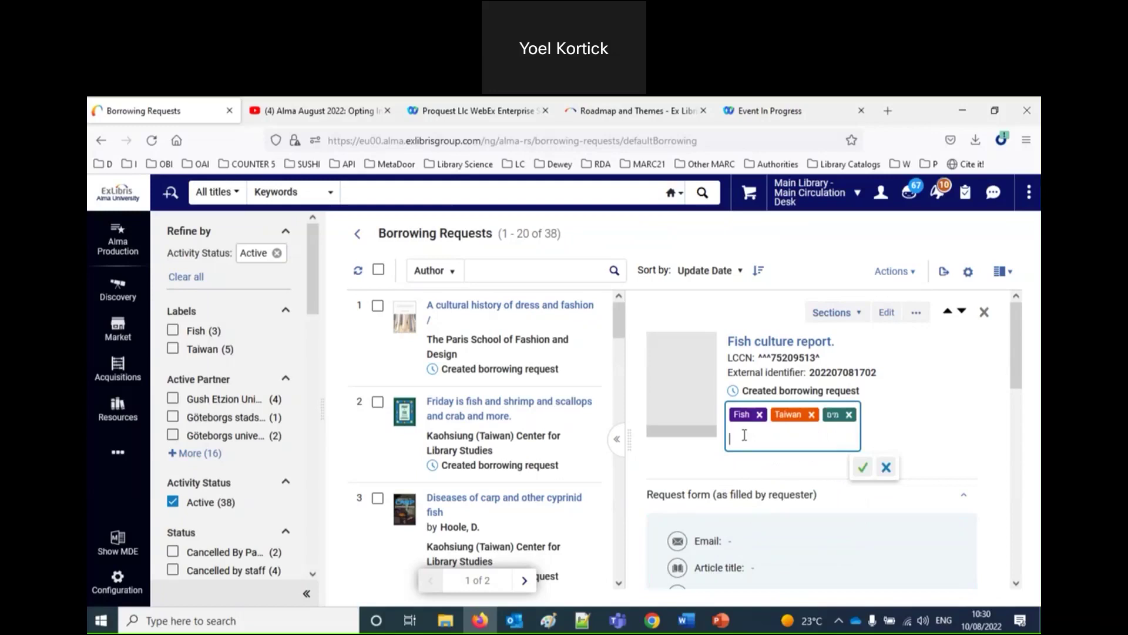
pyautogui.click(863, 467)
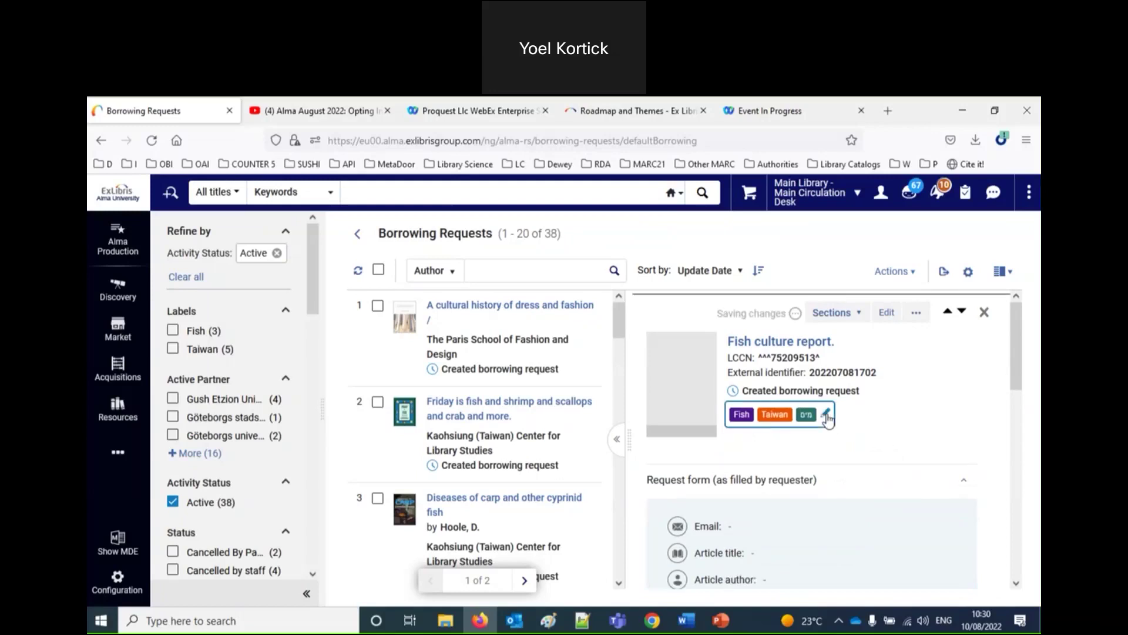
# Add the label Discussed_in_1st_webinar to the request "Fish culture report" and save it.
pyautogui.click(829, 421)
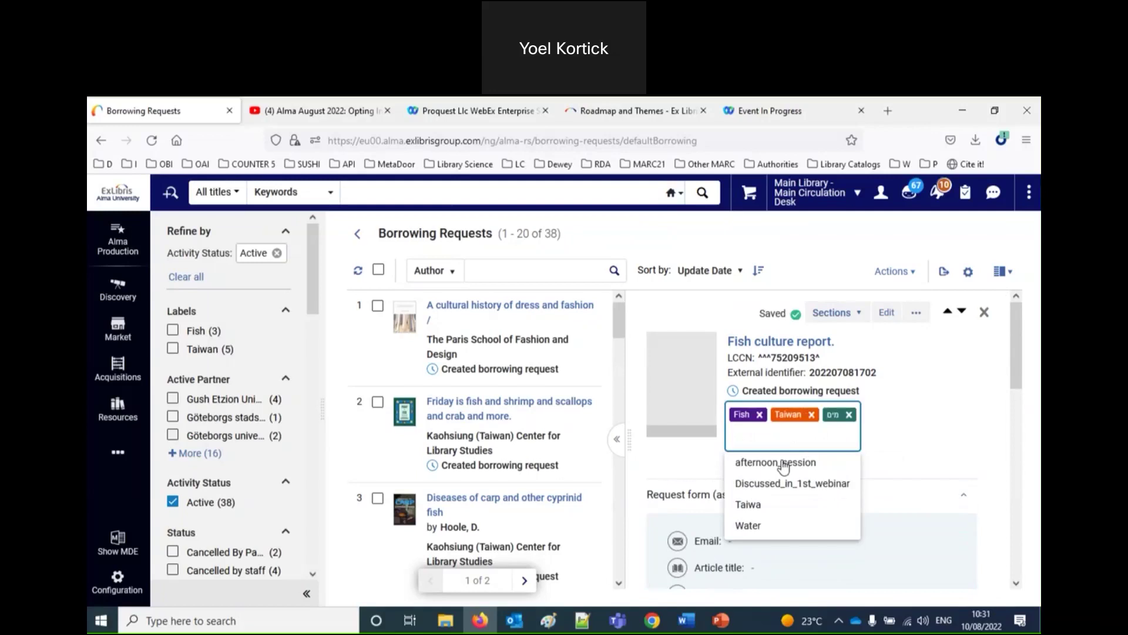
pyautogui.click(788, 484)
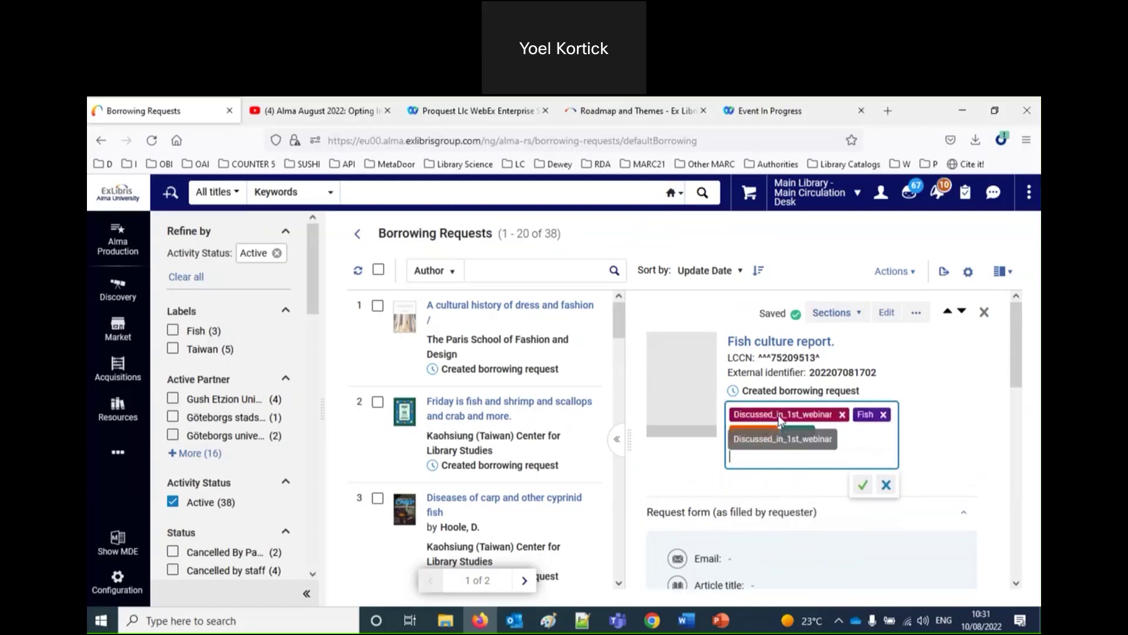
pyautogui.click(859, 488)
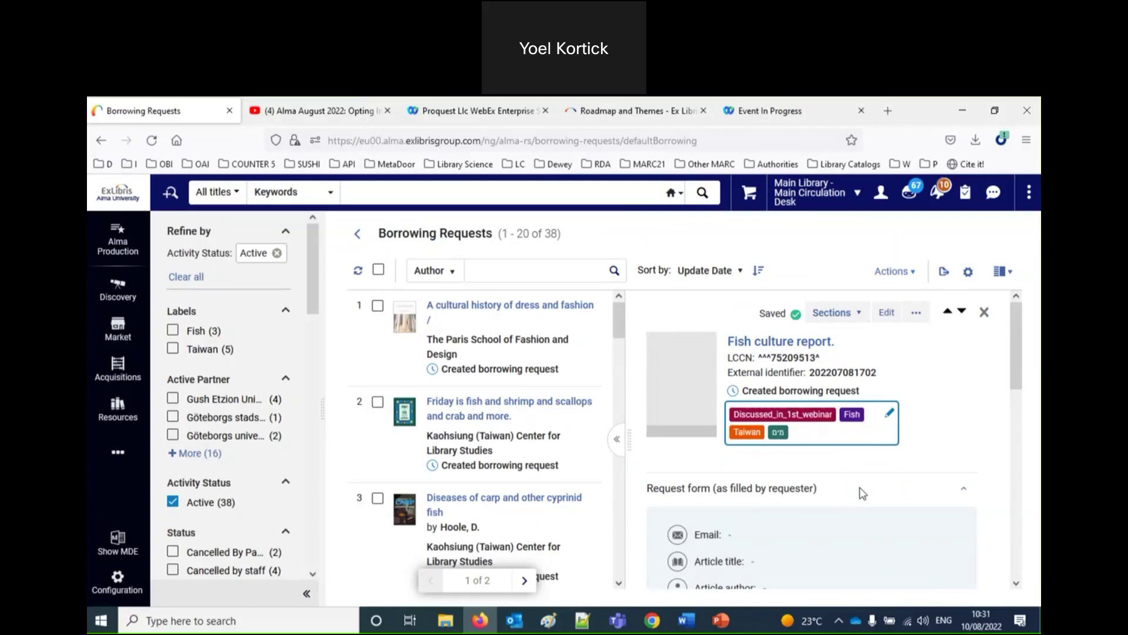
# Select the requests "DNA barcodes of the native ray-finned fishes in Taiwan" and "World atlas of railways", and close the split view.
pyautogui.scroll(-3, 862, 493)
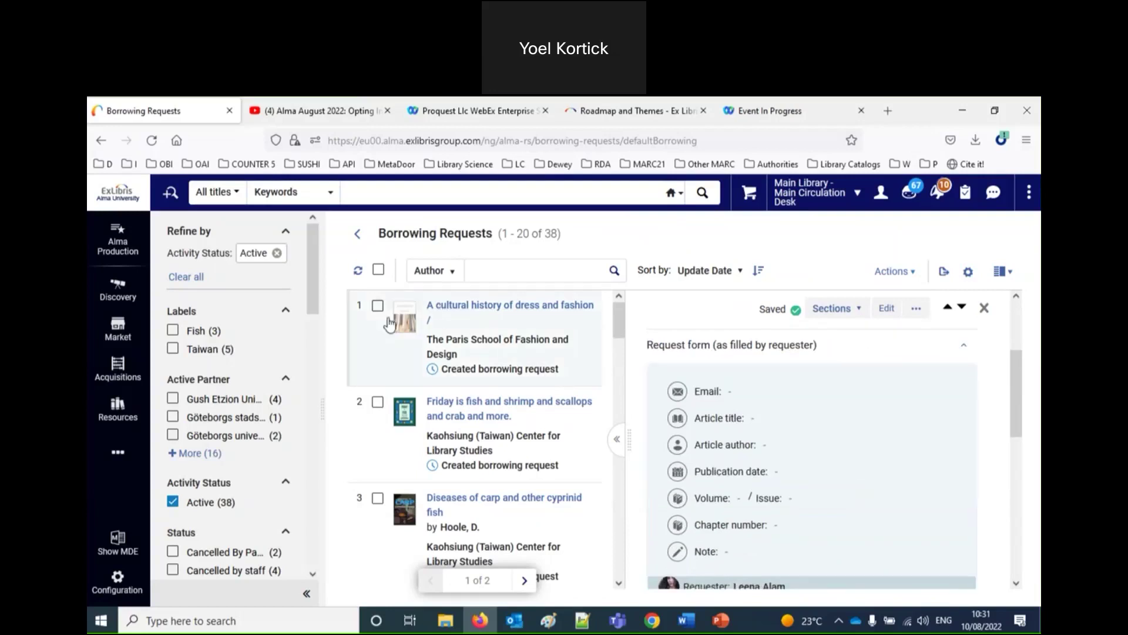
pyautogui.scroll(-4, 423, 482)
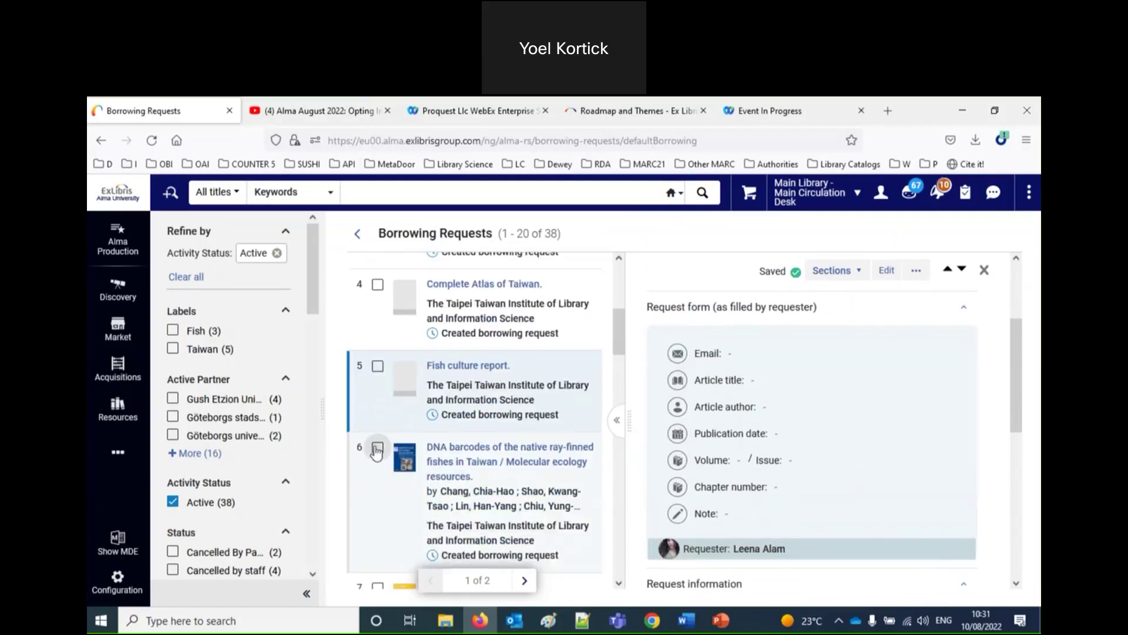
pyautogui.click(378, 447)
pyautogui.scroll(-2, 399, 540)
pyautogui.click(378, 517)
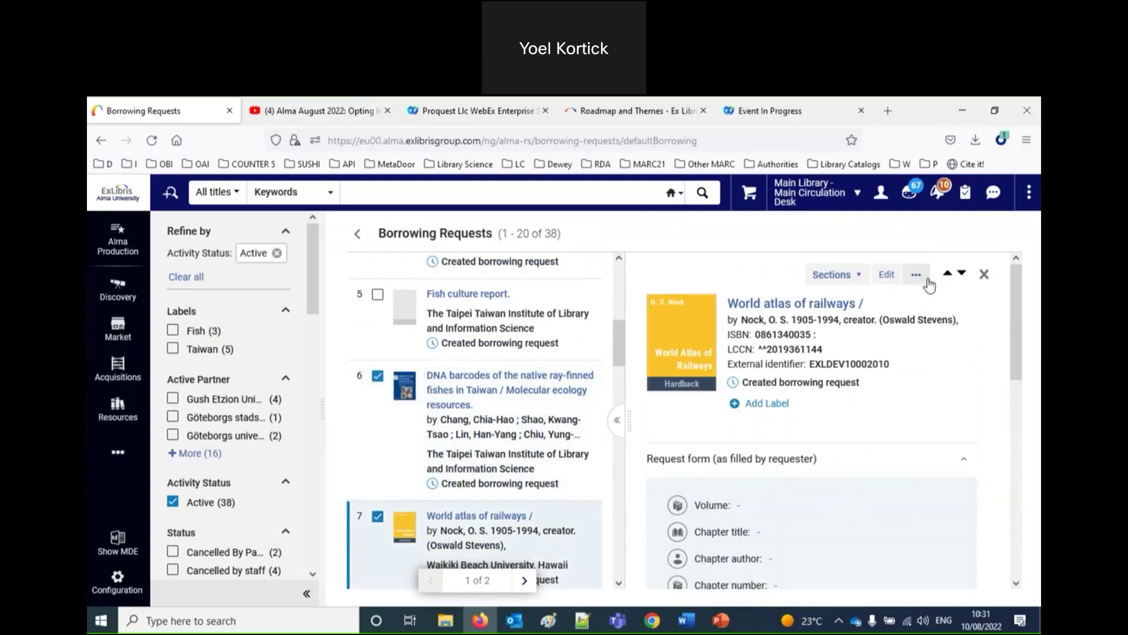
pyautogui.click(984, 274)
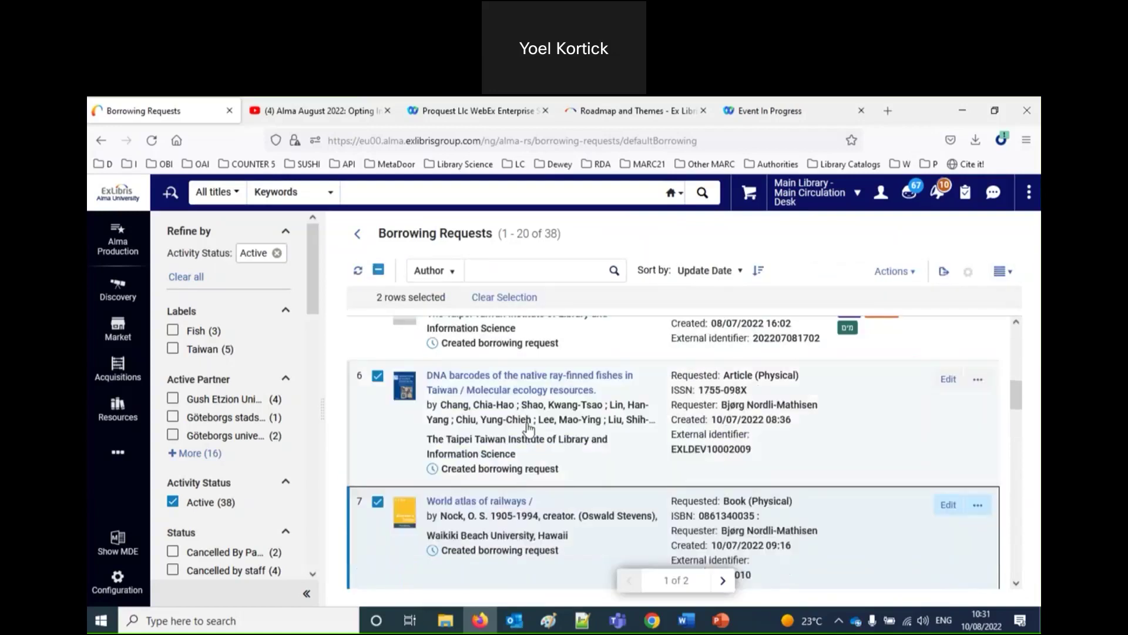
# Open bulk label management for the two selected requests and look through the labels available for adding.
pyautogui.scroll(3, 528, 429)
pyautogui.scroll(5, 808, 358)
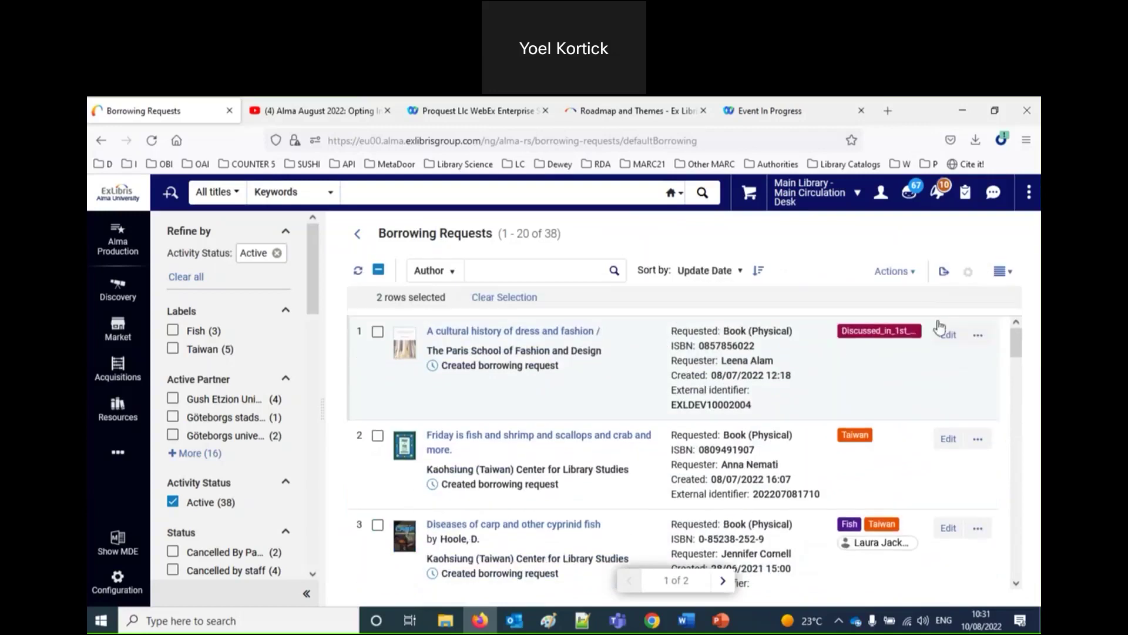
pyautogui.click(919, 276)
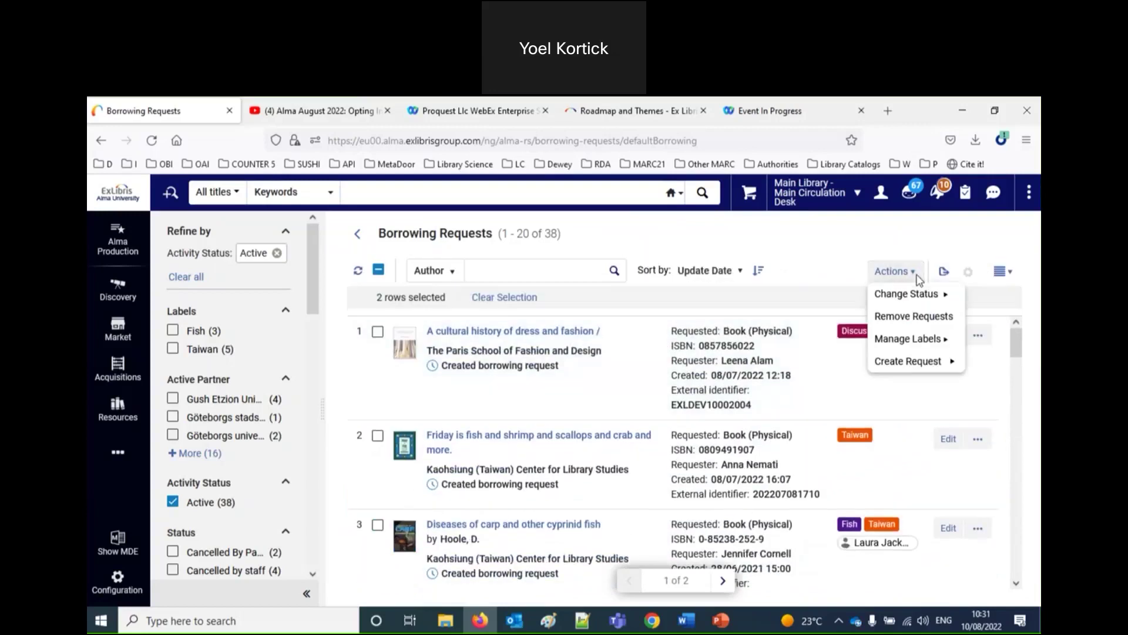
pyautogui.click(924, 345)
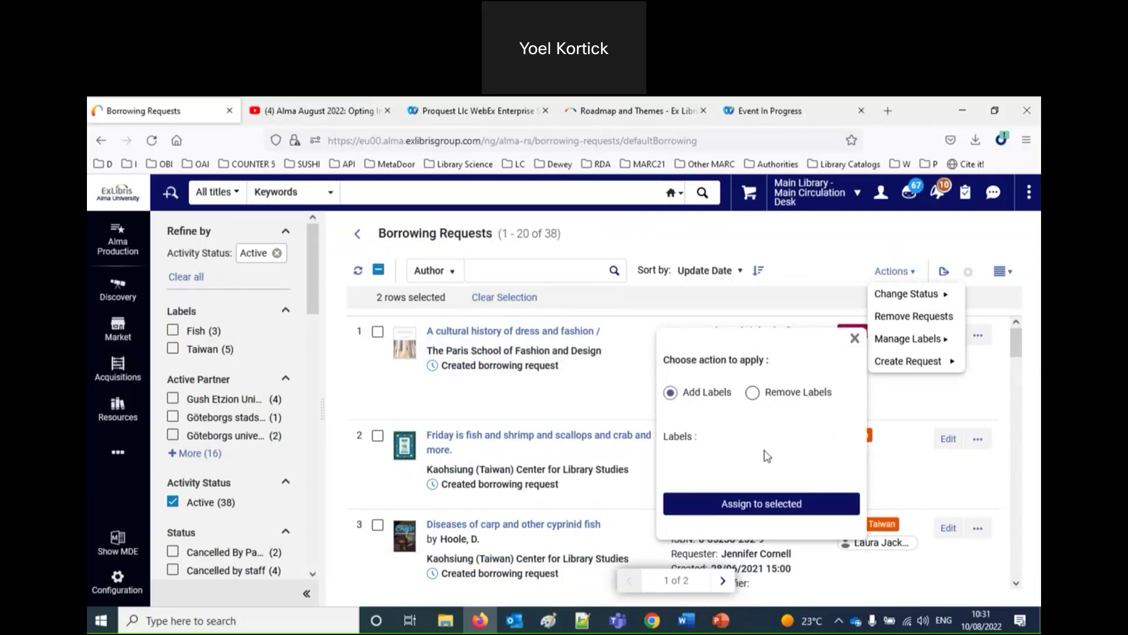
pyautogui.click(713, 472)
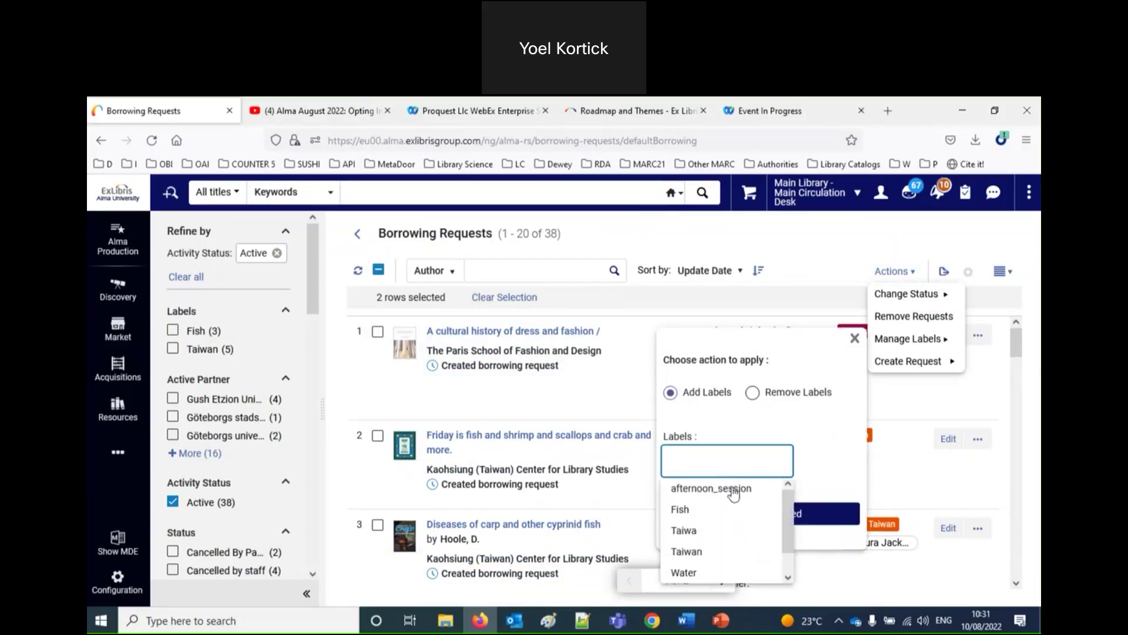
pyautogui.scroll(-1, 730, 491)
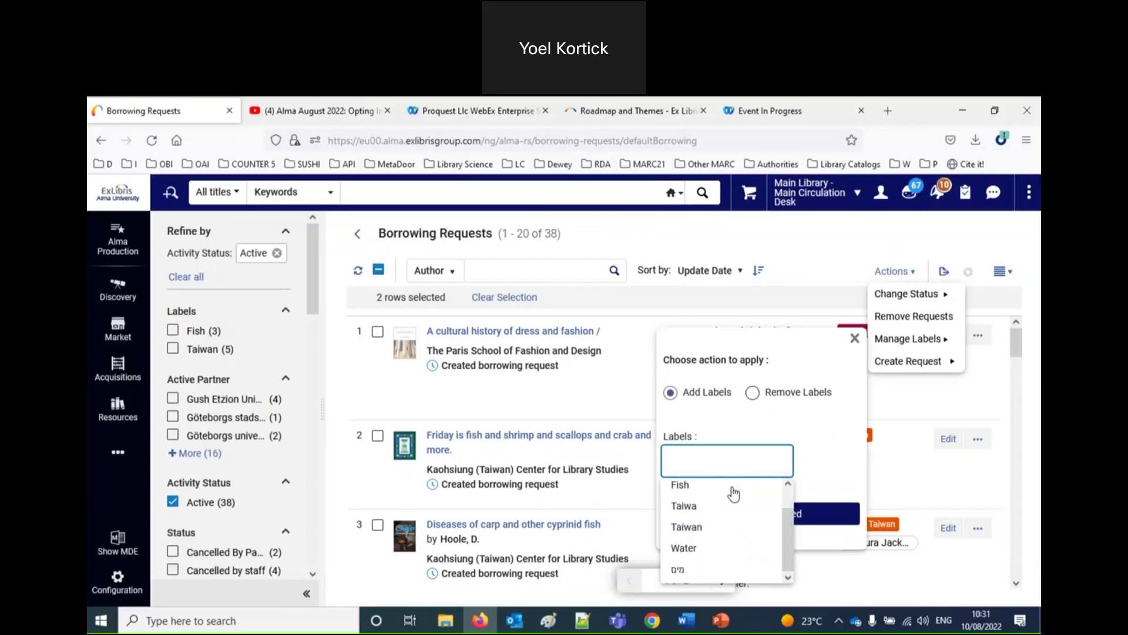
pyautogui.scroll(1, 729, 488)
pyautogui.click(725, 459)
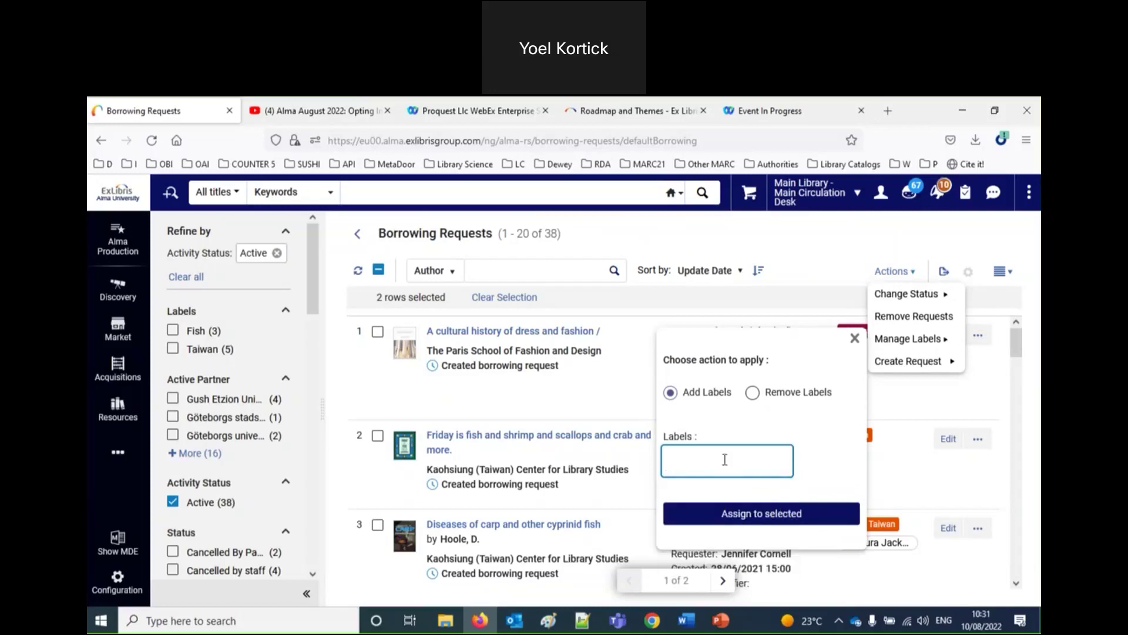
pyautogui.click(667, 464)
pyautogui.write('1s')
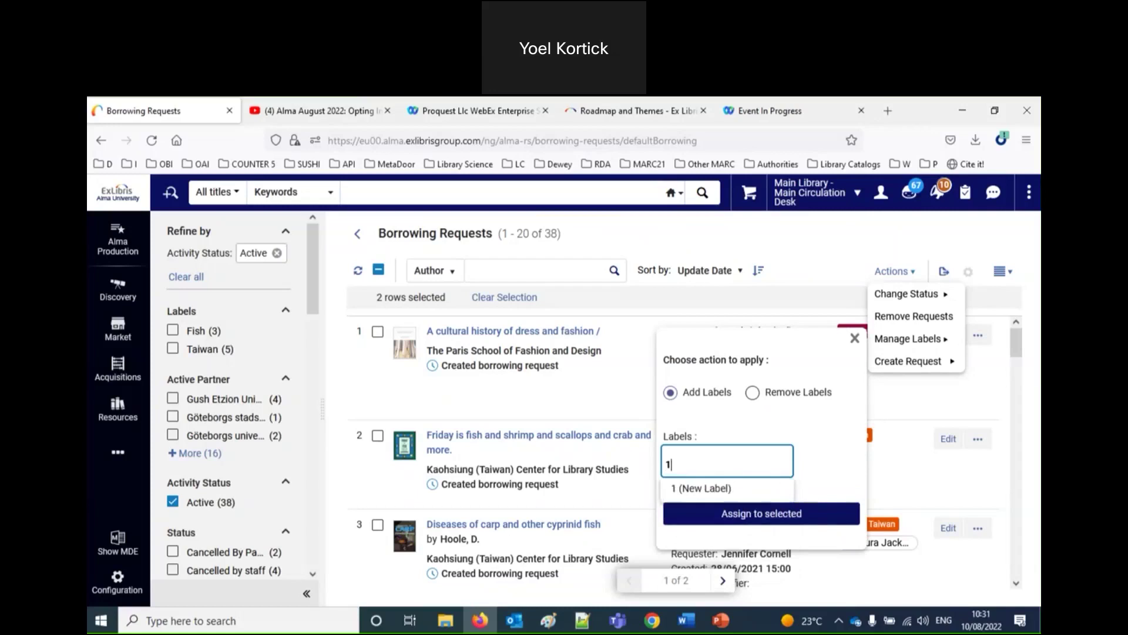
pyautogui.press('BackSpace')
pyautogui.press('BackSpace')
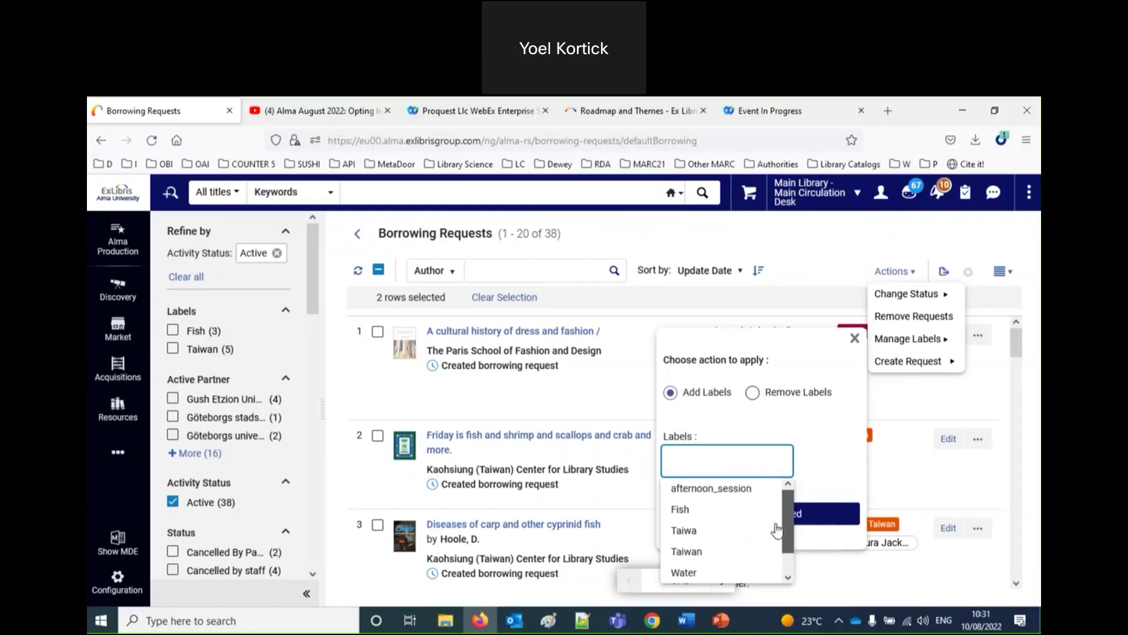
# Assign the Fish label to the two selected borrowing requests and refresh the request list.
pyautogui.click(679, 507)
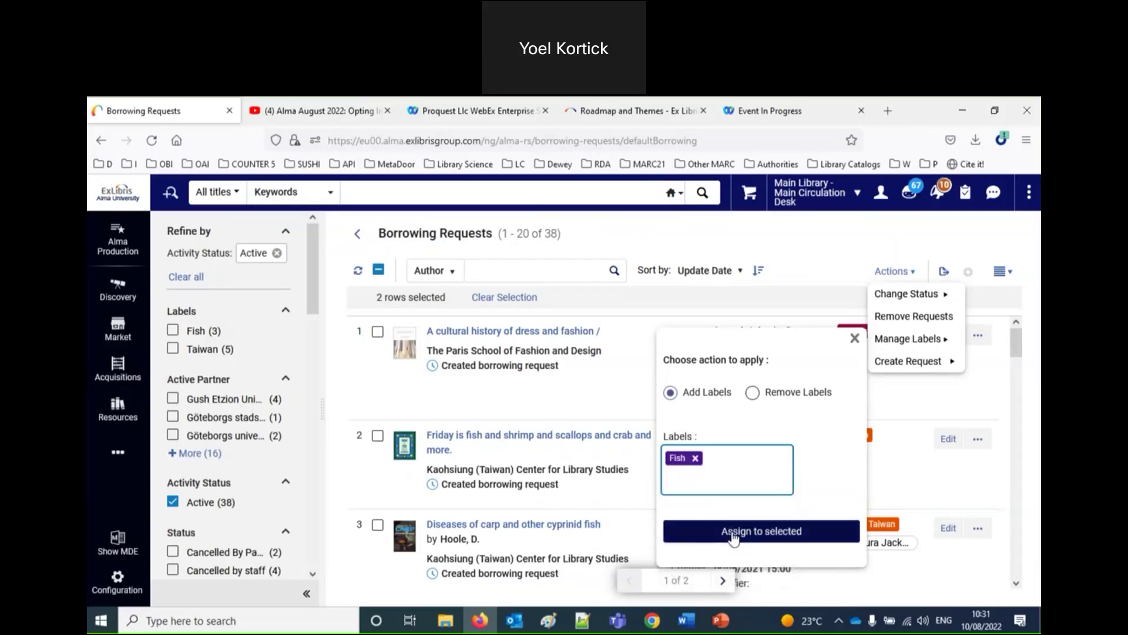
pyautogui.click(733, 536)
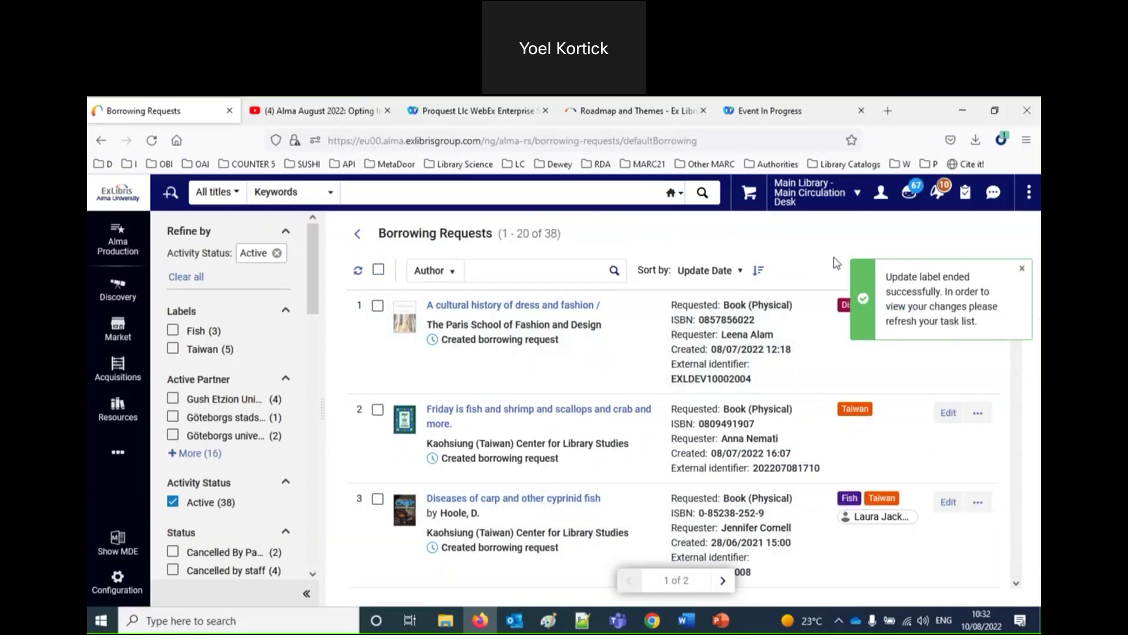
pyautogui.click(358, 271)
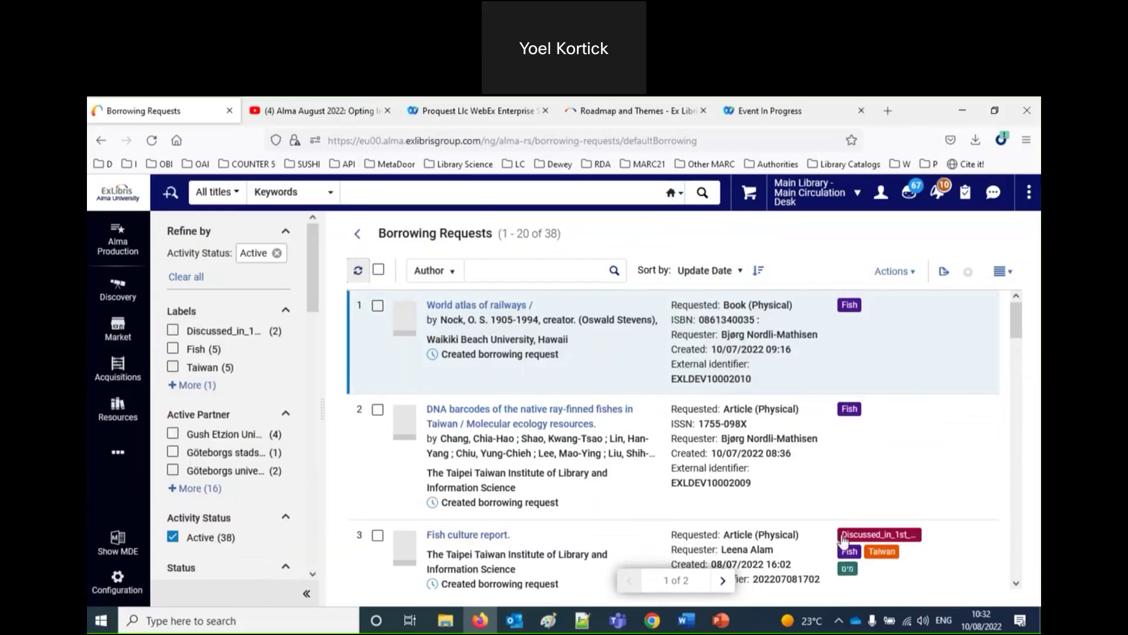
# Add and save the label Discussed_in_1st_webinar on the request "Complete Atlas of Taiwan" and refresh the request list.
pyautogui.scroll(-1, 911, 516)
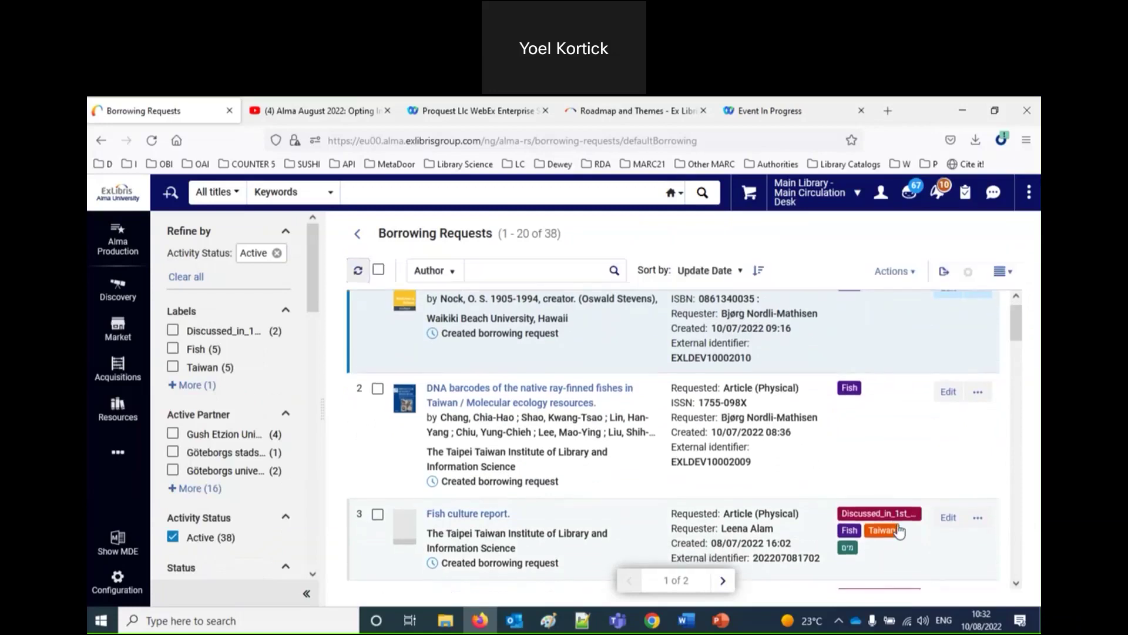
pyautogui.scroll(-6, 899, 530)
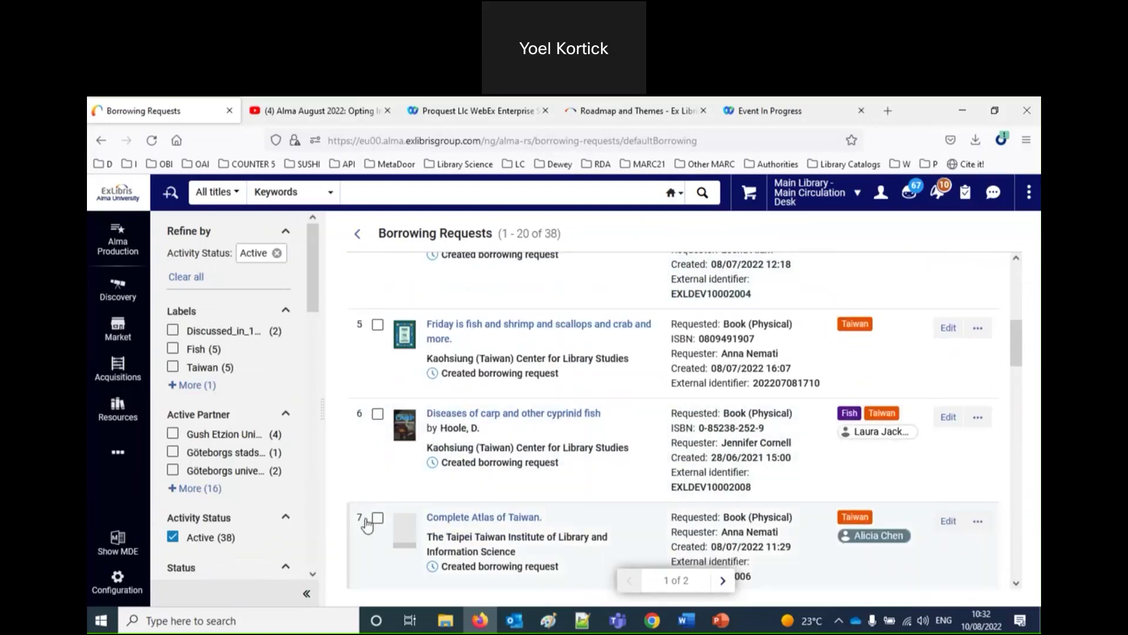
pyautogui.click(377, 518)
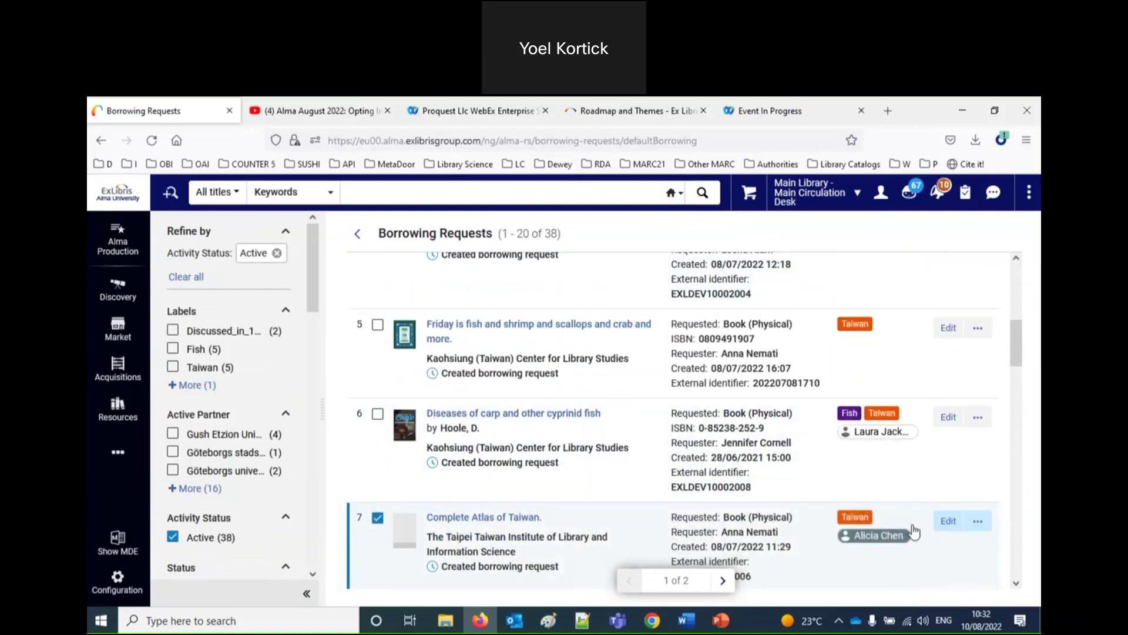
pyautogui.click(783, 576)
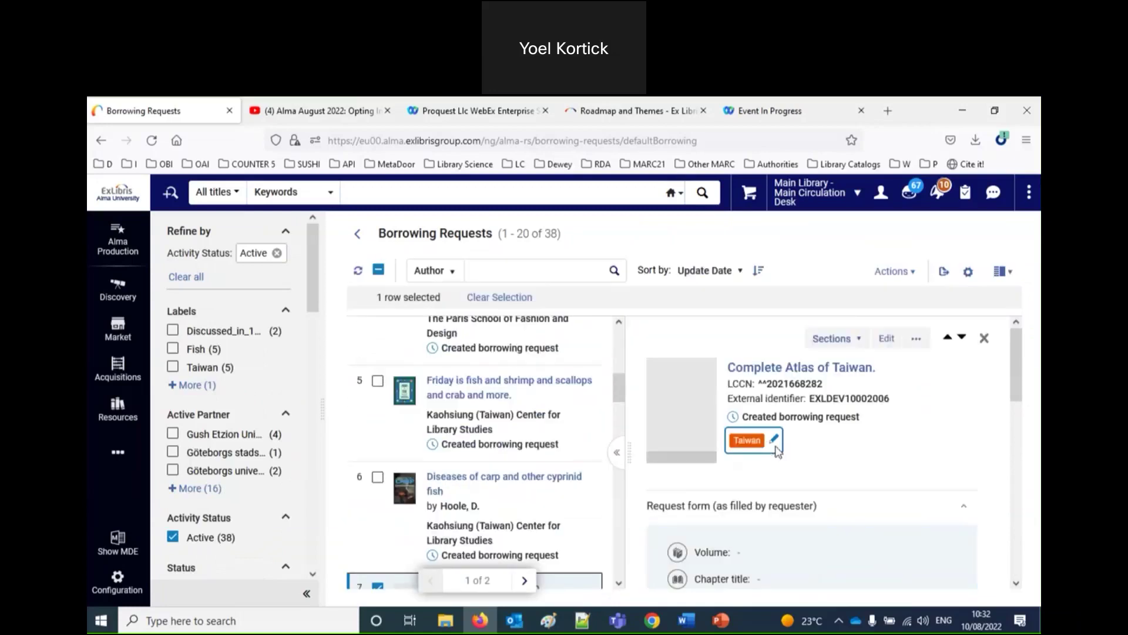
pyautogui.click(775, 446)
pyautogui.click(789, 506)
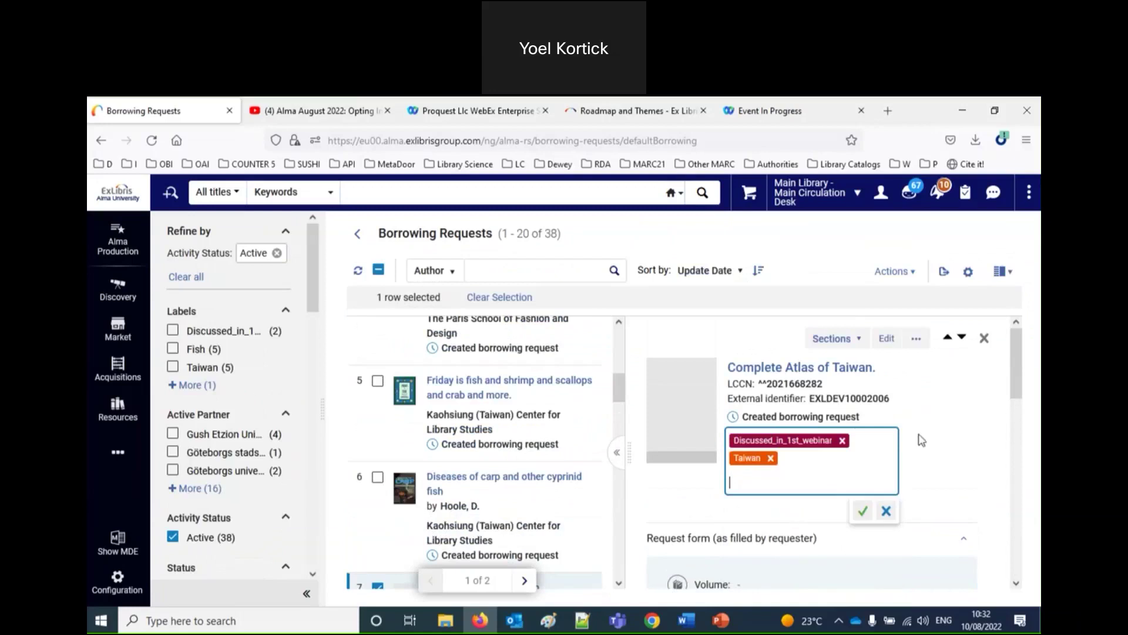
pyautogui.click(863, 510)
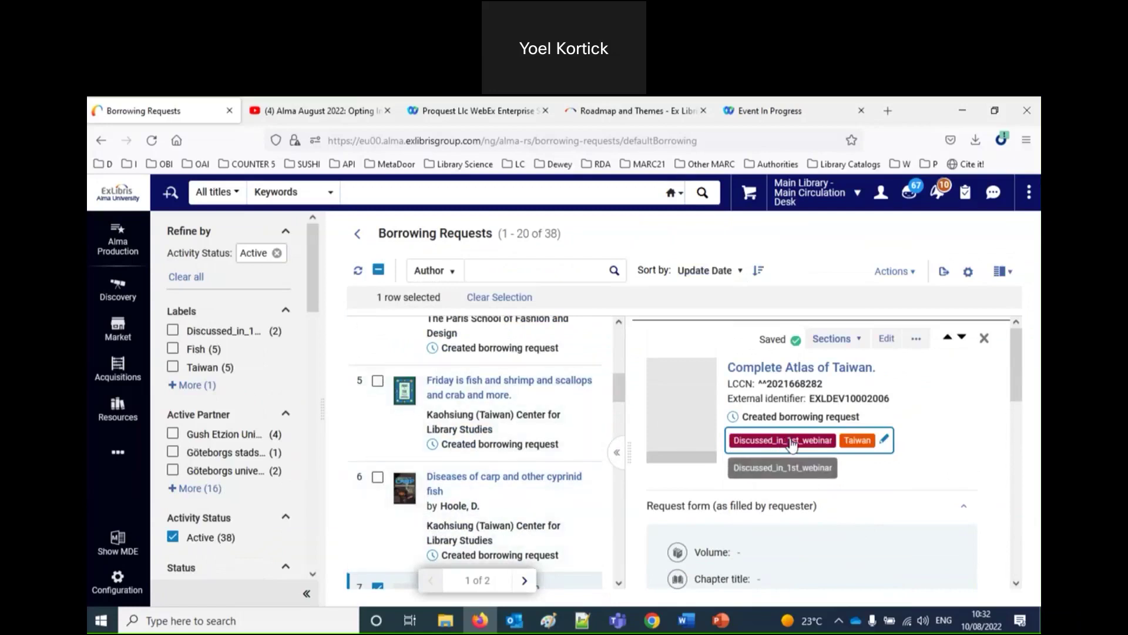
pyautogui.click(358, 270)
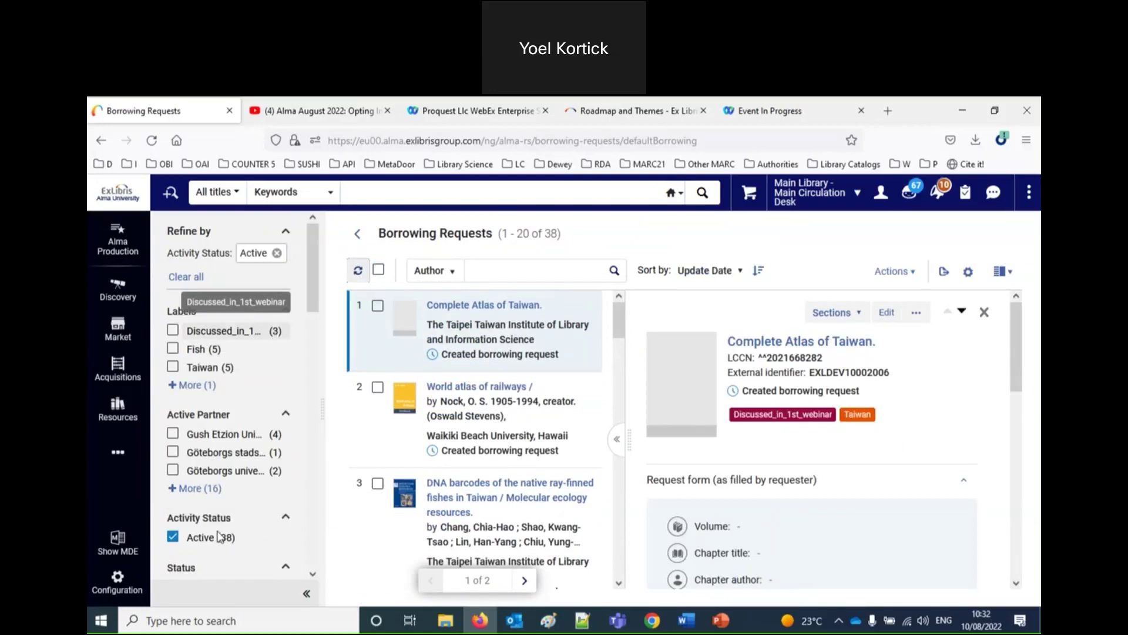
# Filter the borrowing requests by the label Discussed_in_1st_webinar and open "A cultural history of dress and fashion" in the split view.
pyautogui.click(192, 385)
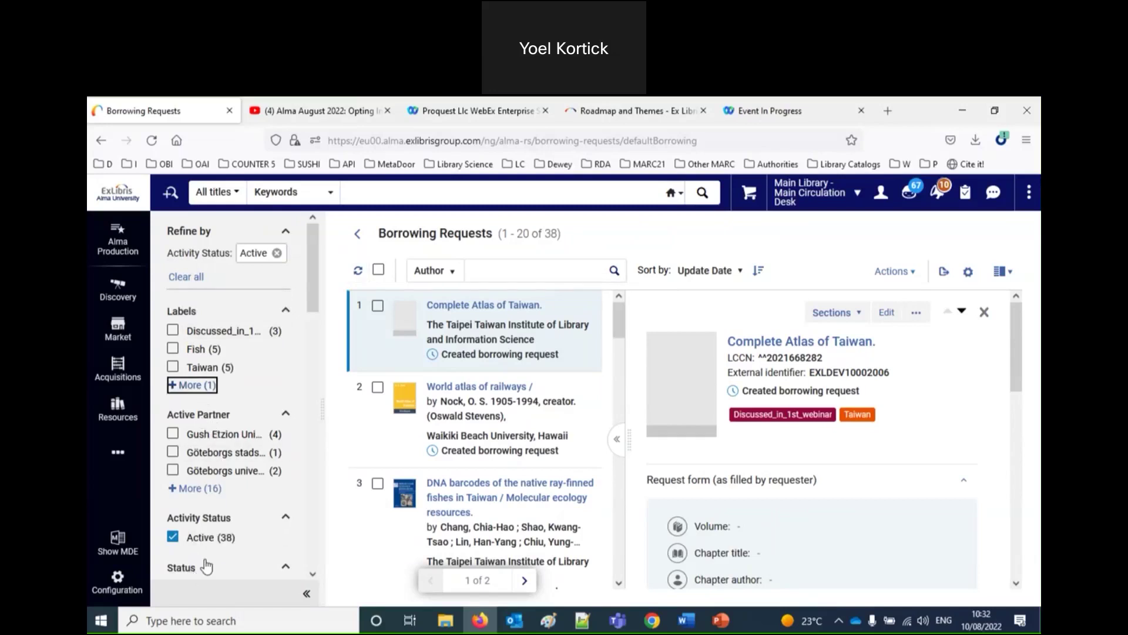
pyautogui.click(226, 333)
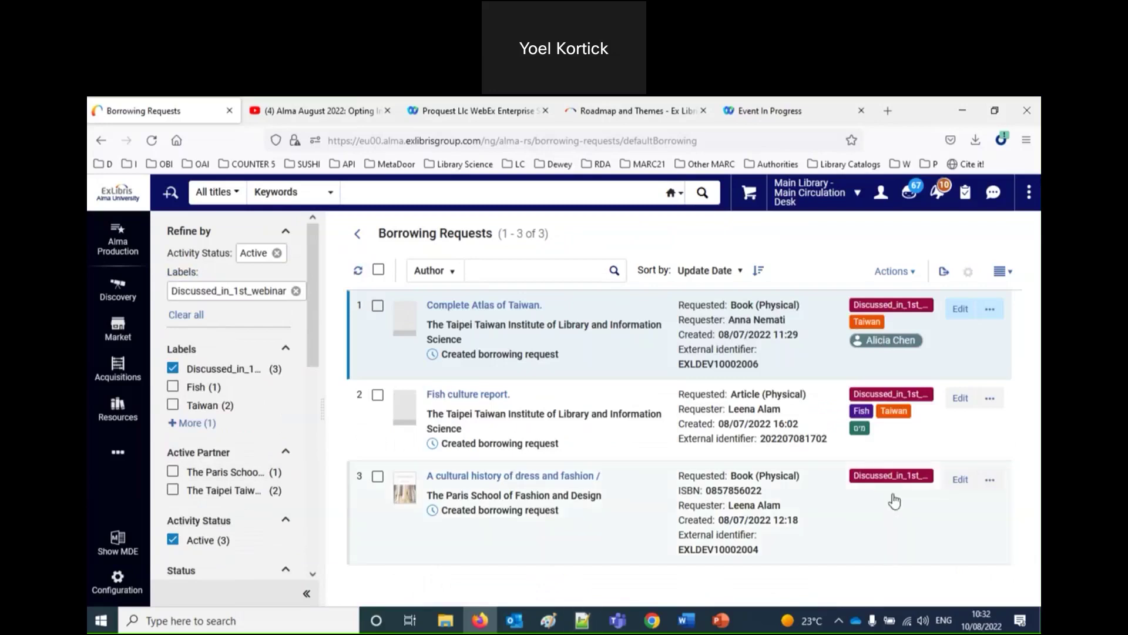
pyautogui.click(888, 478)
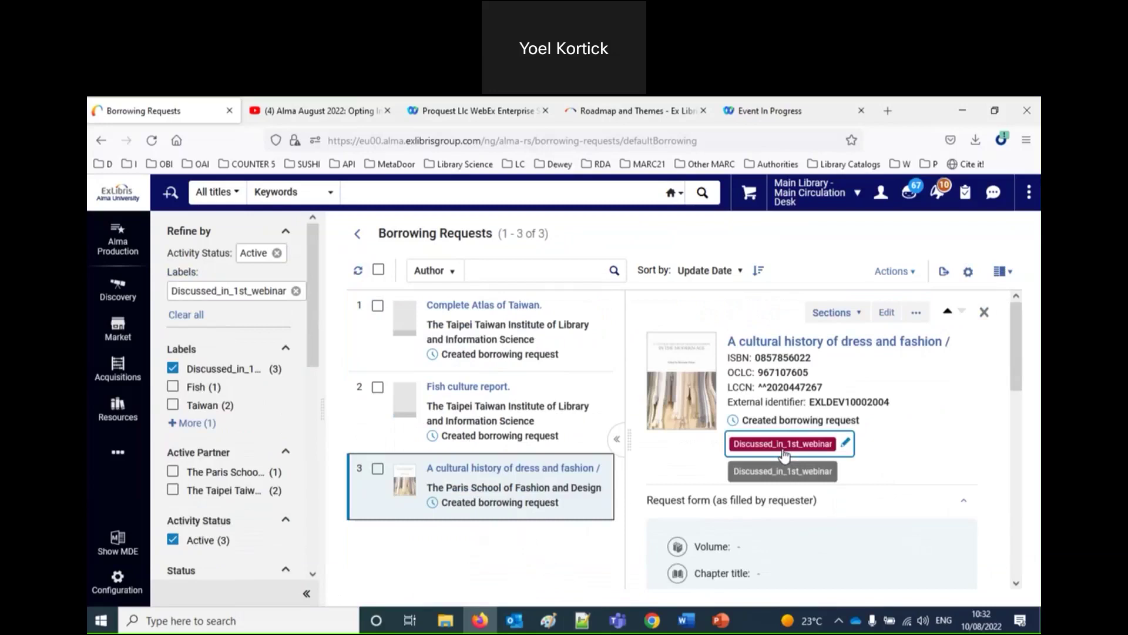
# Extend the label filter on the borrowing requests with Fish, Taiwan and מים, and apply it.
pyautogui.click(189, 423)
pyautogui.click(172, 423)
pyautogui.click(172, 405)
pyautogui.click(173, 388)
pyautogui.click(254, 589)
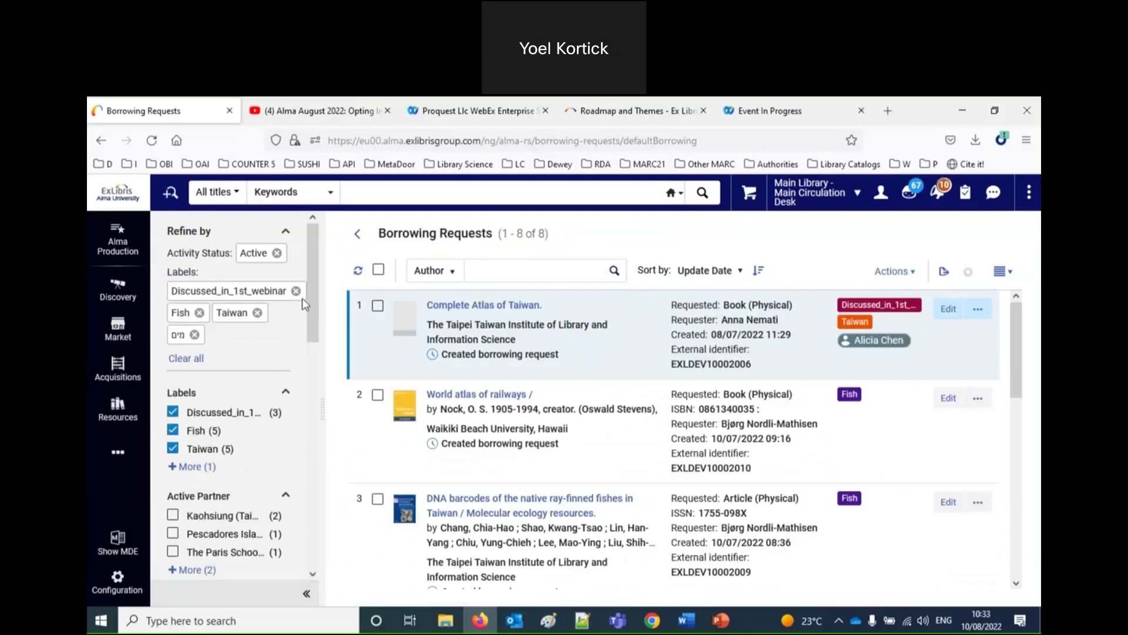
# Remove the Discussed_in_1st_webinar, מים, Fish and Taiwan label filters one by one and refresh the request list.
pyautogui.click(295, 294)
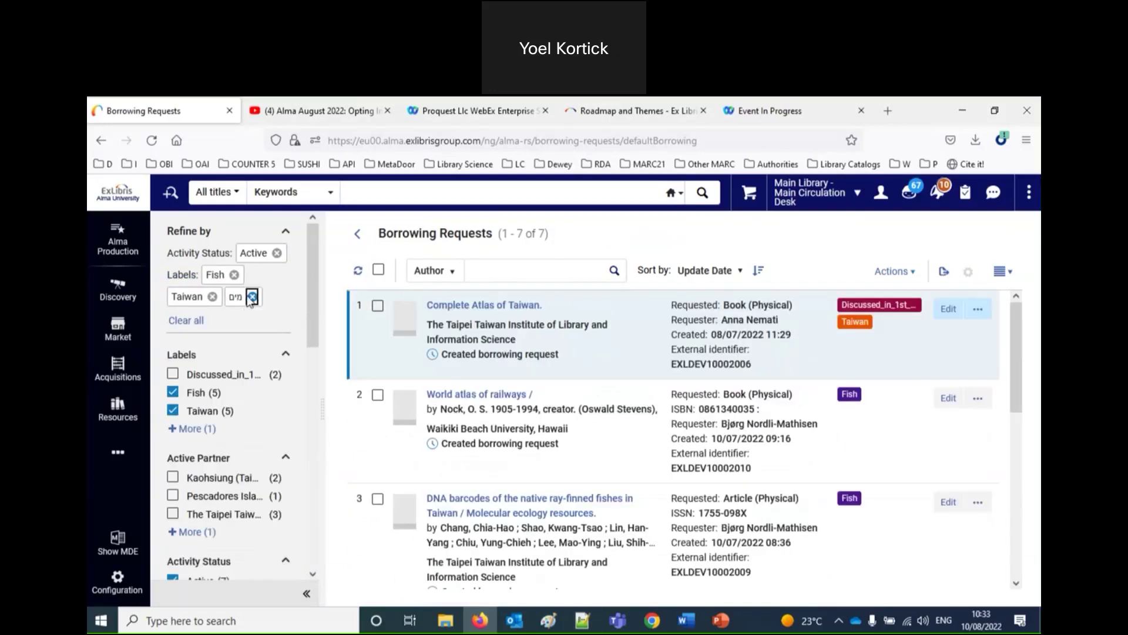
pyautogui.click(249, 295)
pyautogui.click(235, 275)
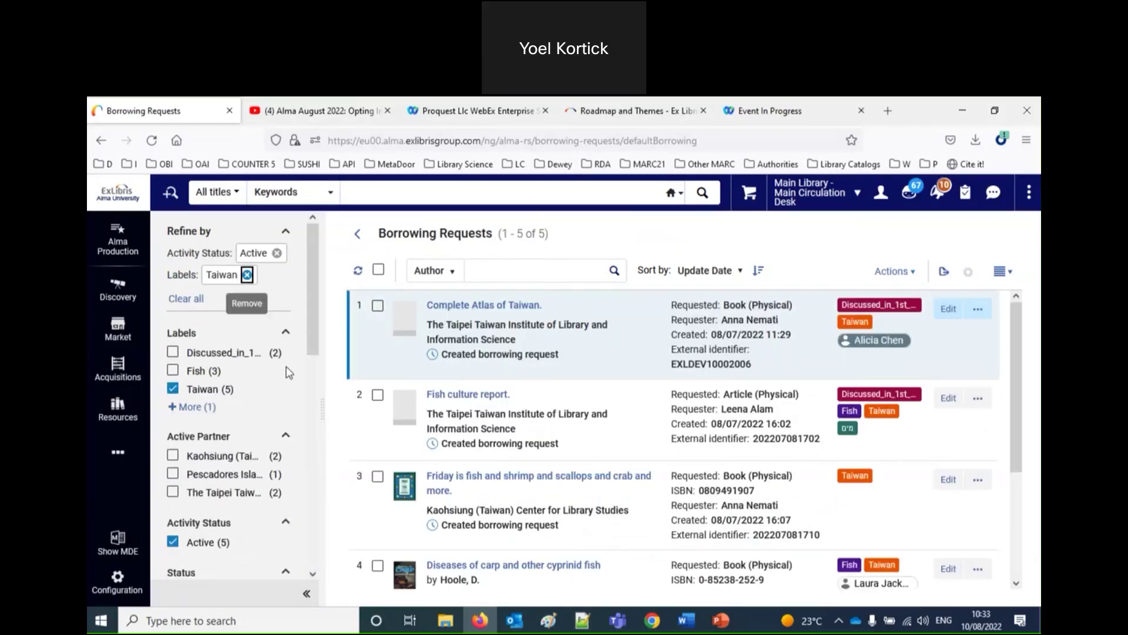
pyautogui.click(246, 274)
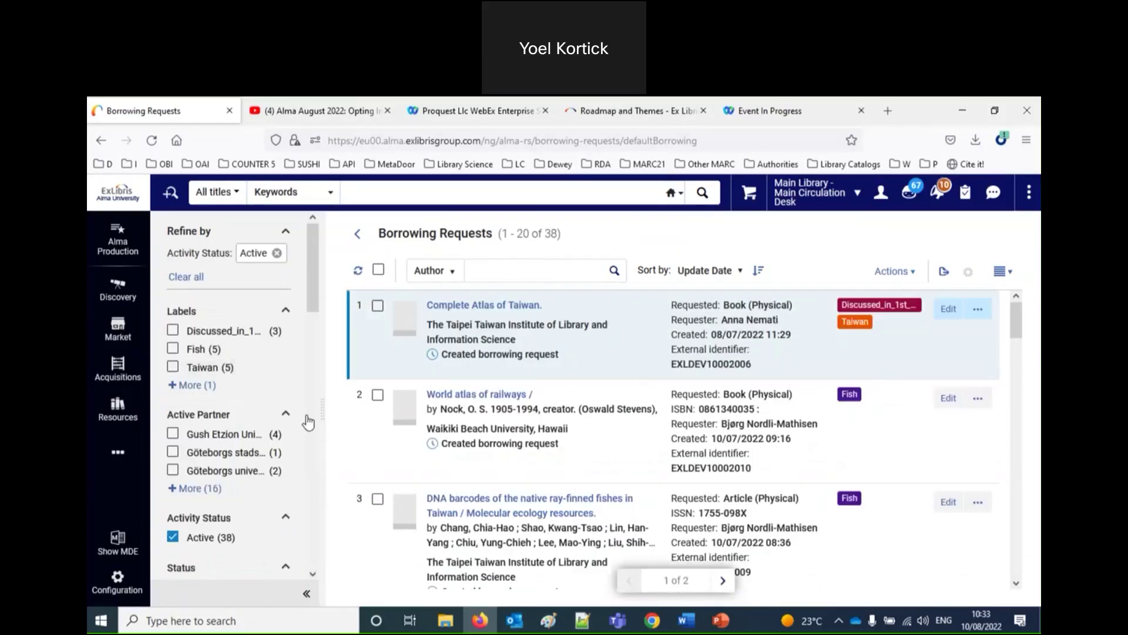
pyautogui.click(357, 270)
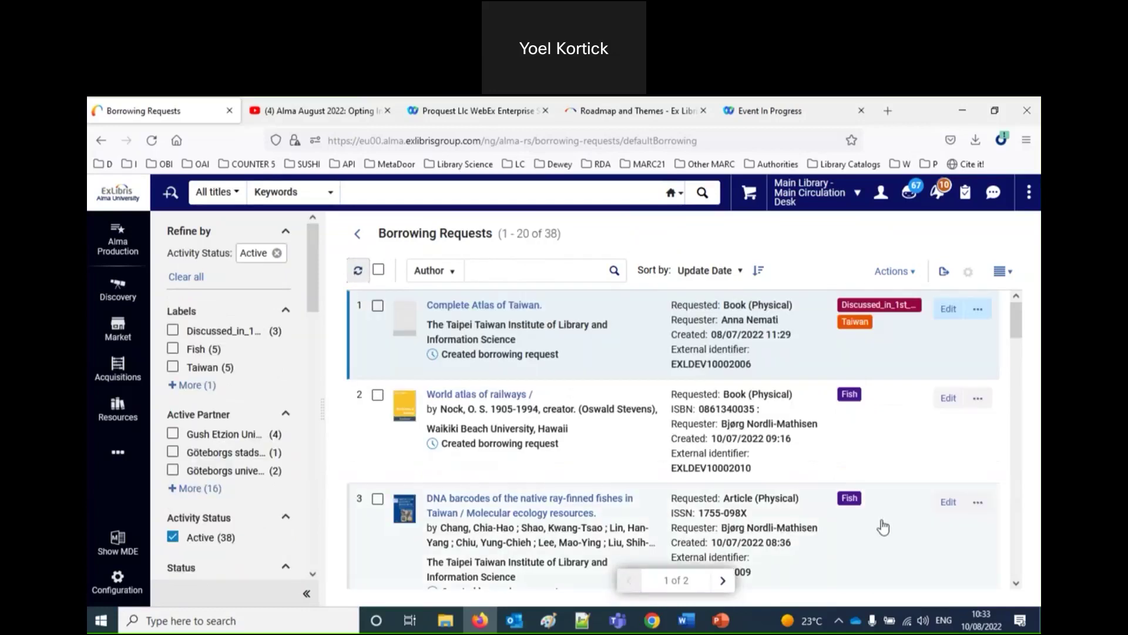
# Open the request "Complete Atlas of Taiwan" in the split view and look through its labels and request form.
pyautogui.scroll(-3, 888, 528)
pyautogui.scroll(4, 886, 526)
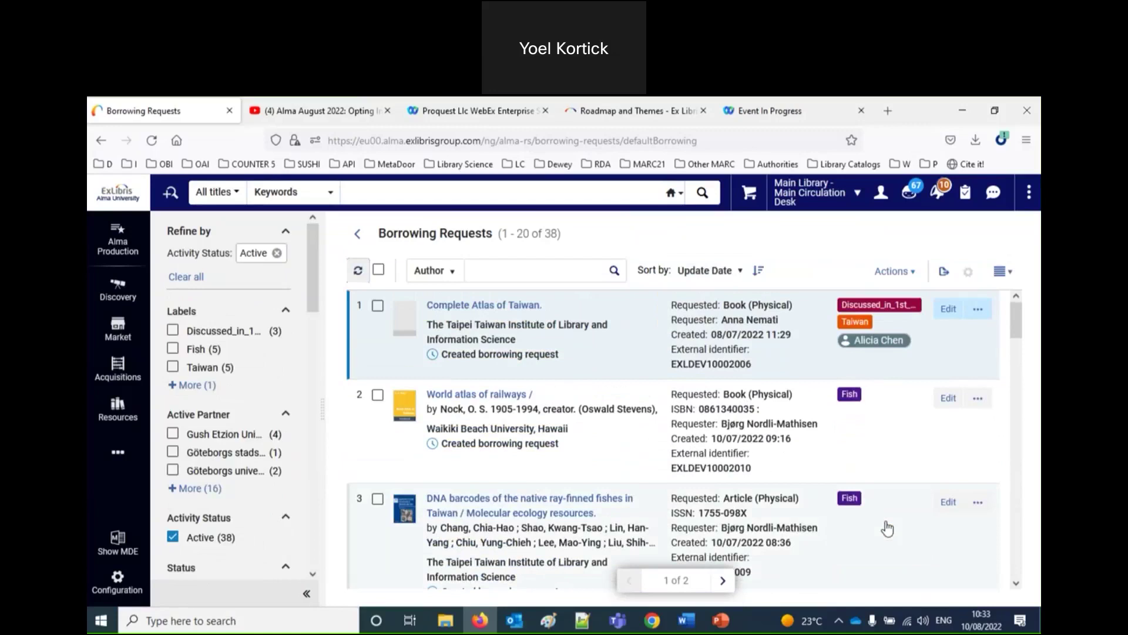
pyautogui.click(868, 311)
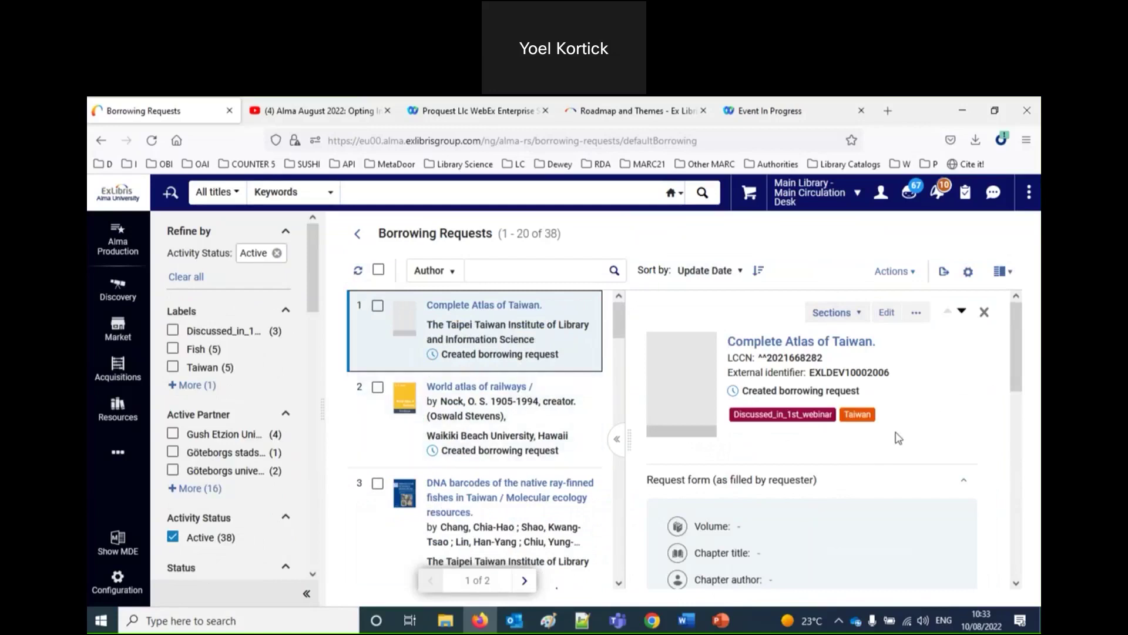
pyautogui.scroll(-1, 833, 478)
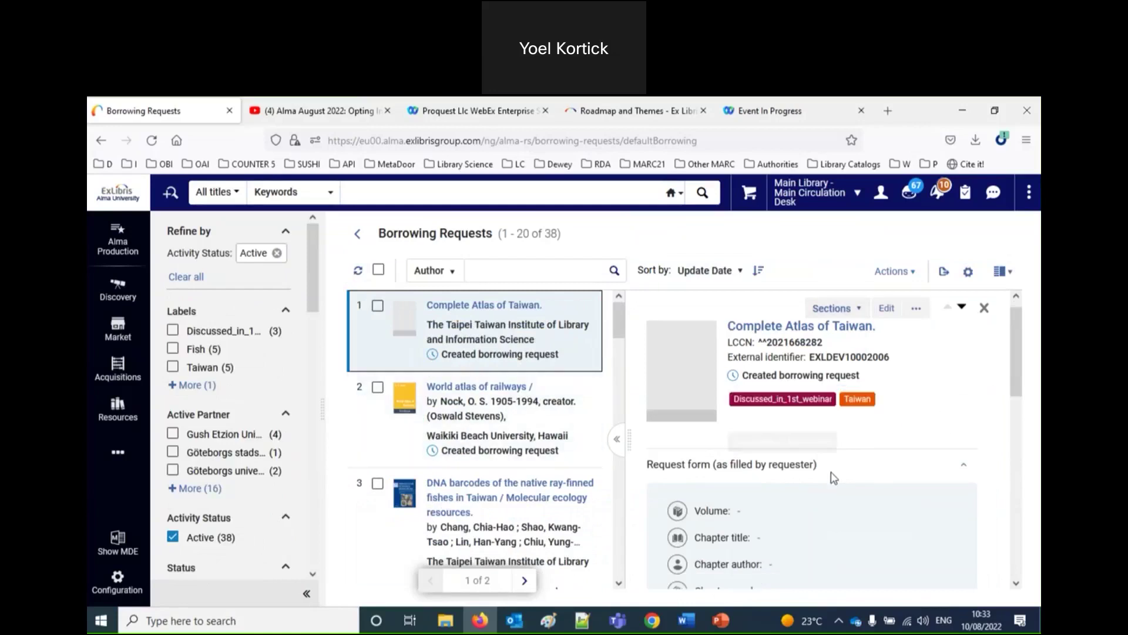
pyautogui.scroll(-3, 833, 477)
pyautogui.scroll(4, 837, 479)
pyautogui.scroll(-5, 838, 480)
pyautogui.scroll(5, 847, 486)
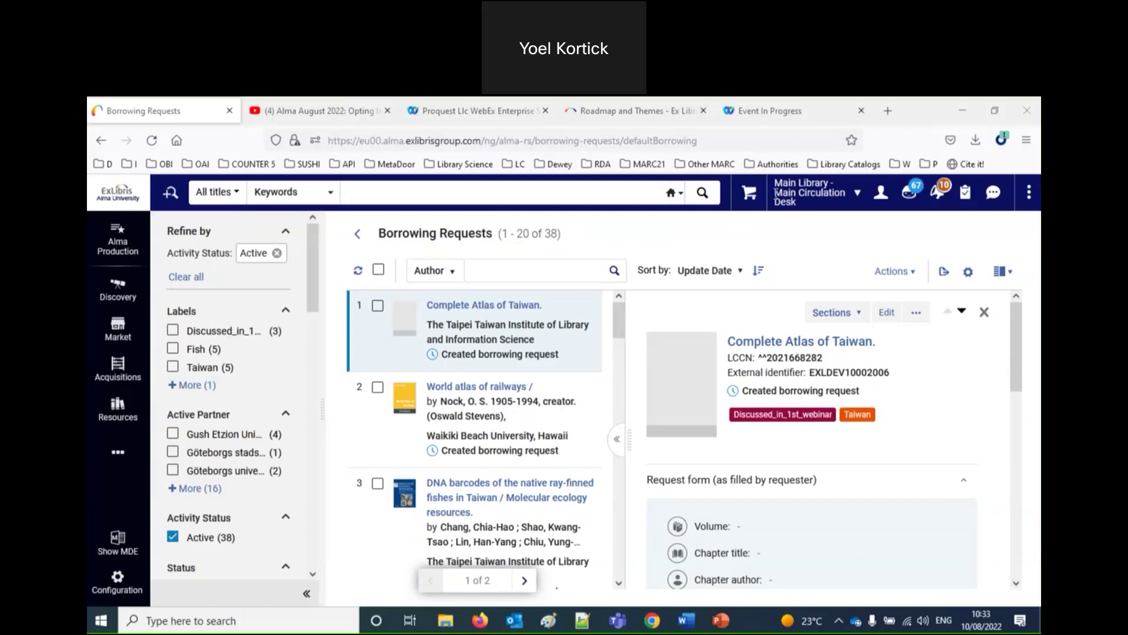
pyautogui.click(937, 111)
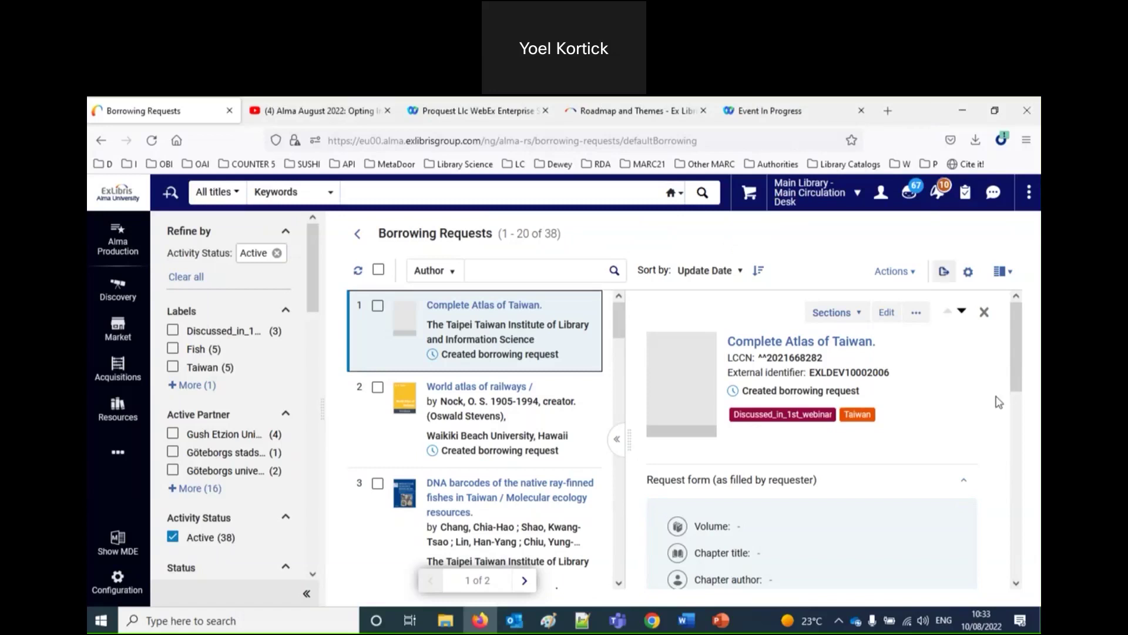
pyautogui.click(1014, 356)
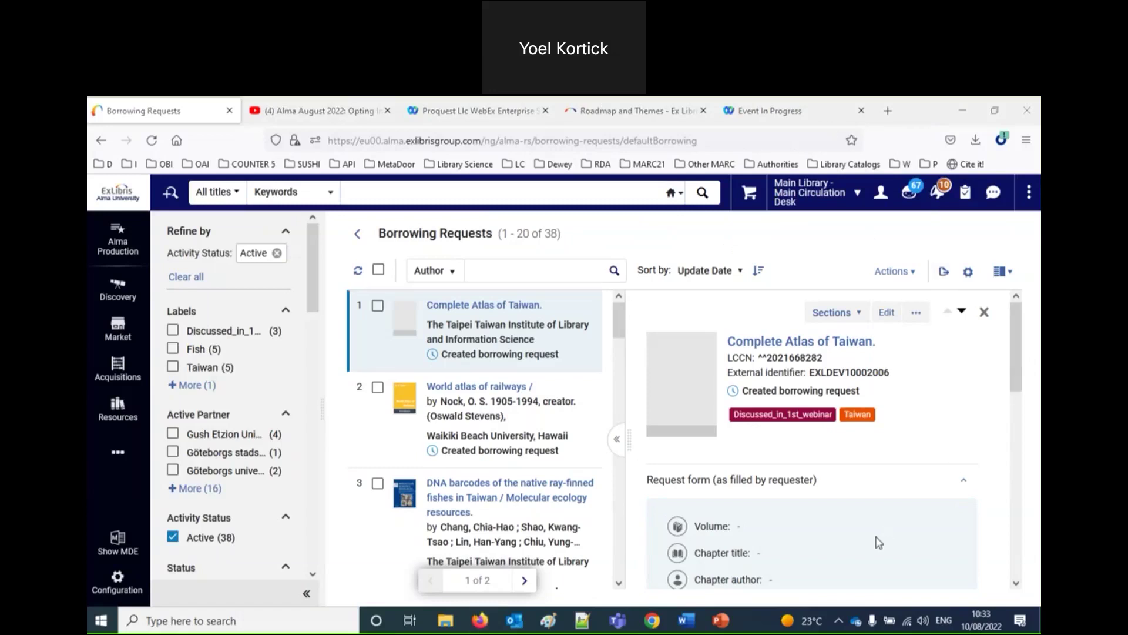
# Add the note "Please give me hardcover" to the request form of Complete Atlas of Taiwan and save it.
pyautogui.scroll(-3, 878, 541)
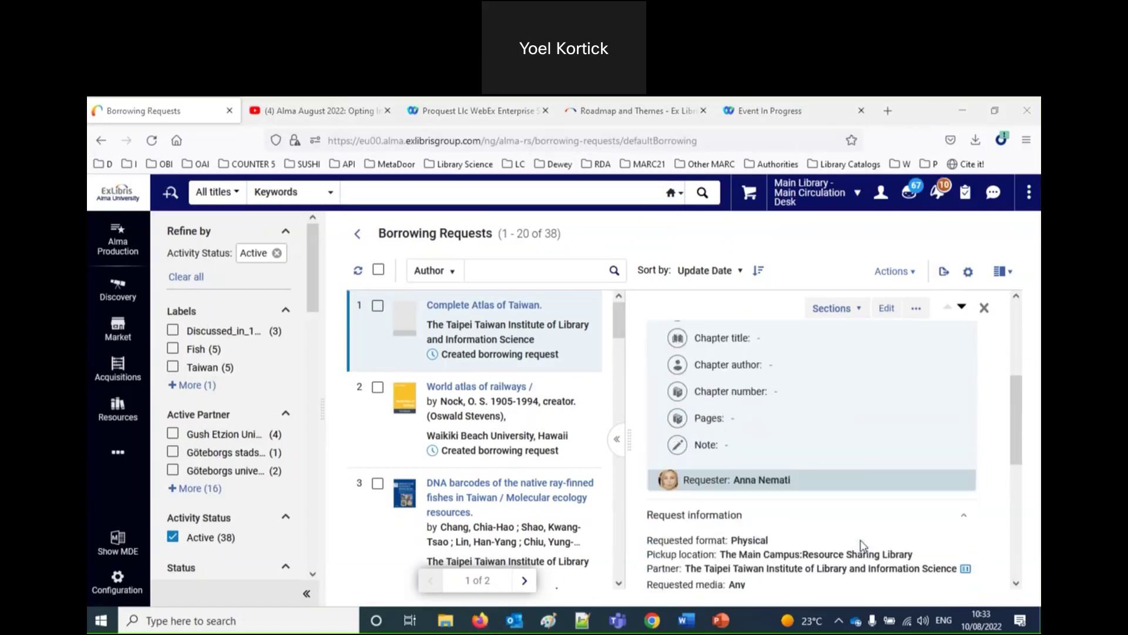
pyautogui.click(721, 445)
pyautogui.click(782, 422)
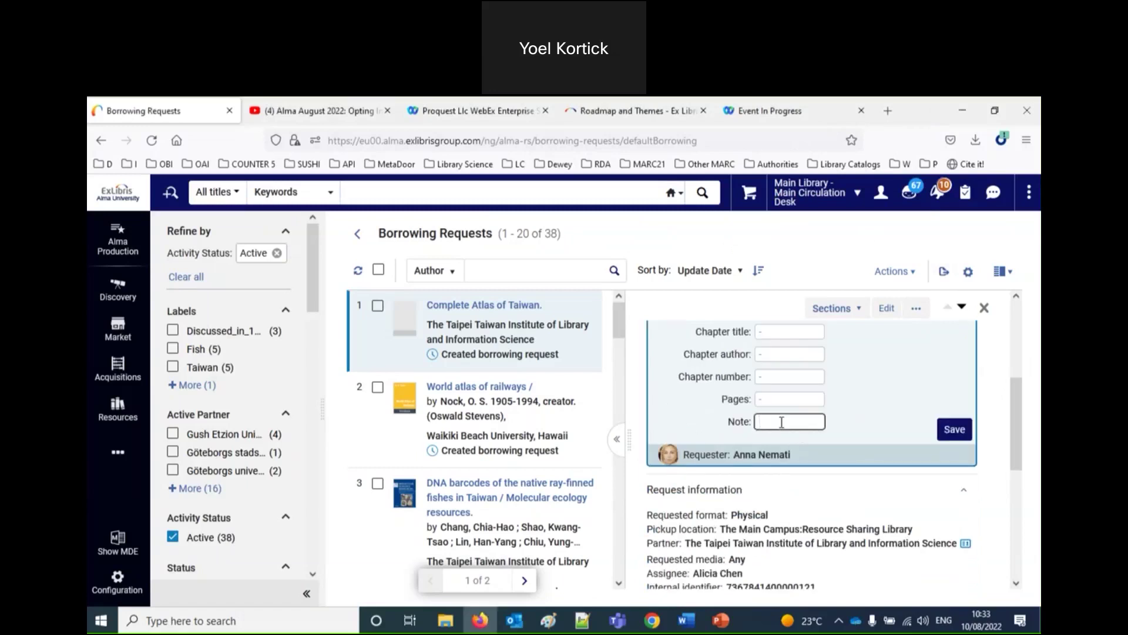
pyautogui.write('Please give ')
pyautogui.write('me hardcover')
pyautogui.click(957, 429)
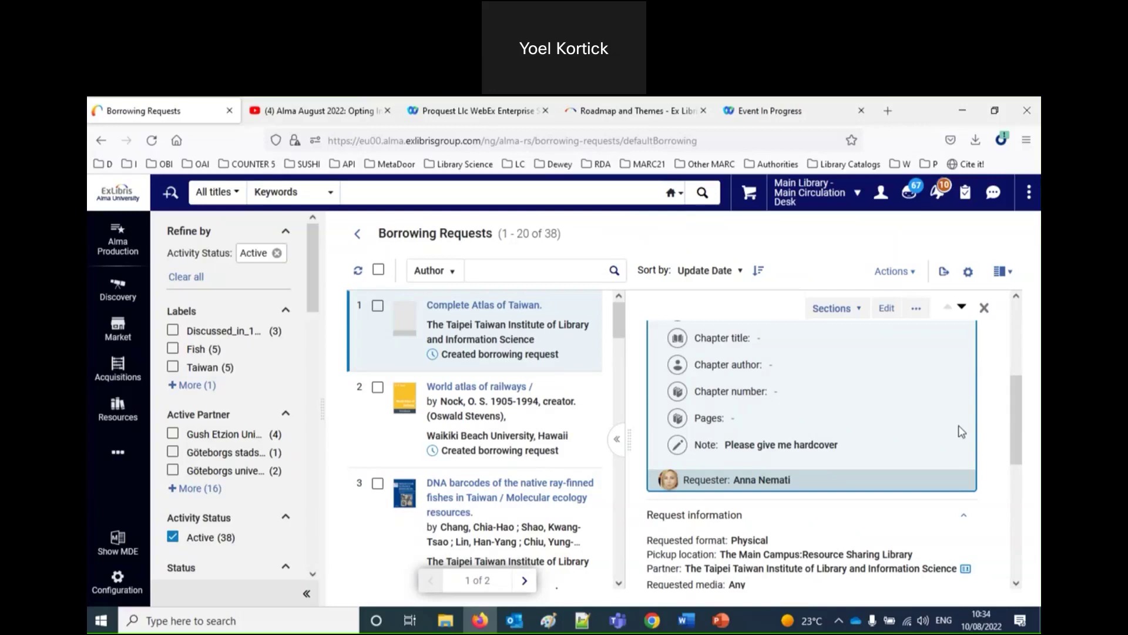
# Add a note reading "We may consider purchasing this resource" to the Complete Atlas of Taiwan request, correcting the spelling of "consider".
pyautogui.scroll(-4, 916, 529)
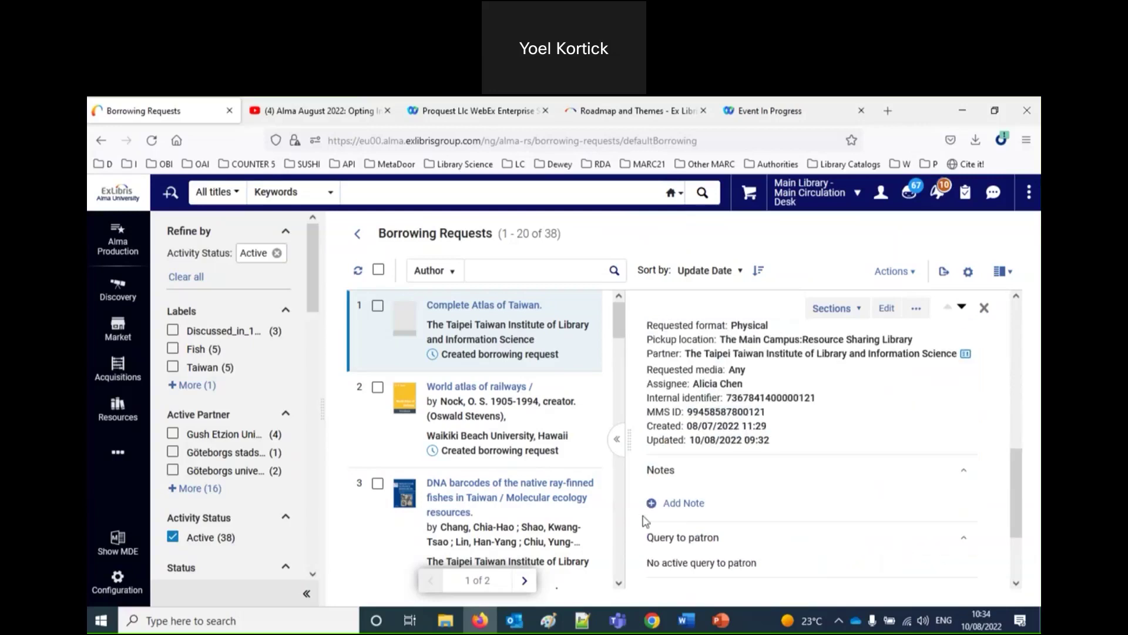
pyautogui.scroll(5, 764, 464)
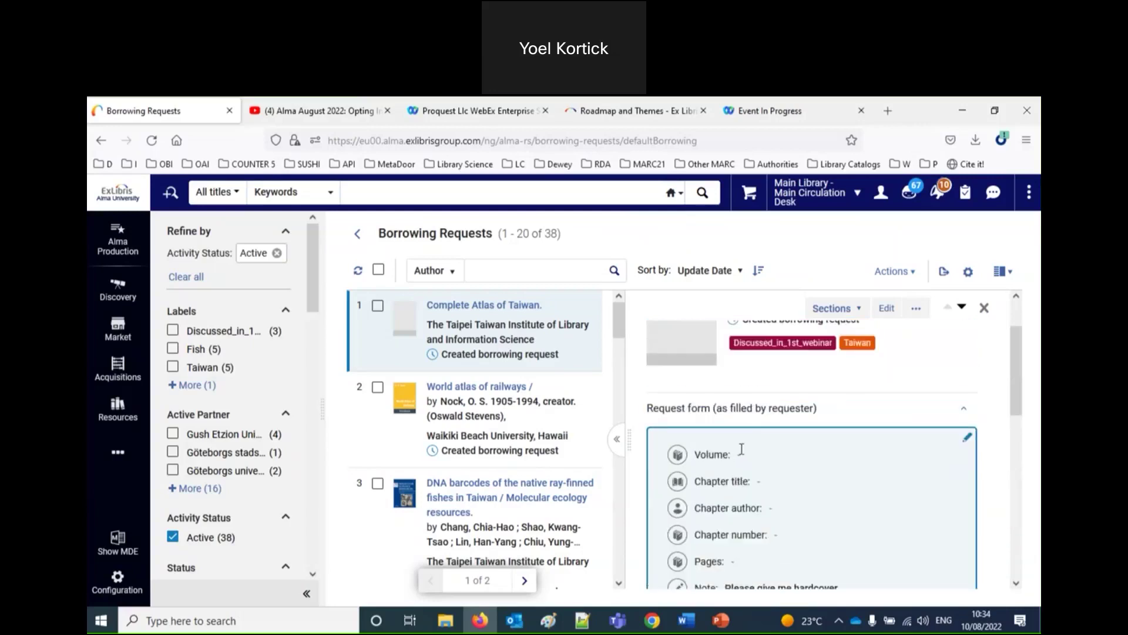
pyautogui.scroll(-5, 676, 450)
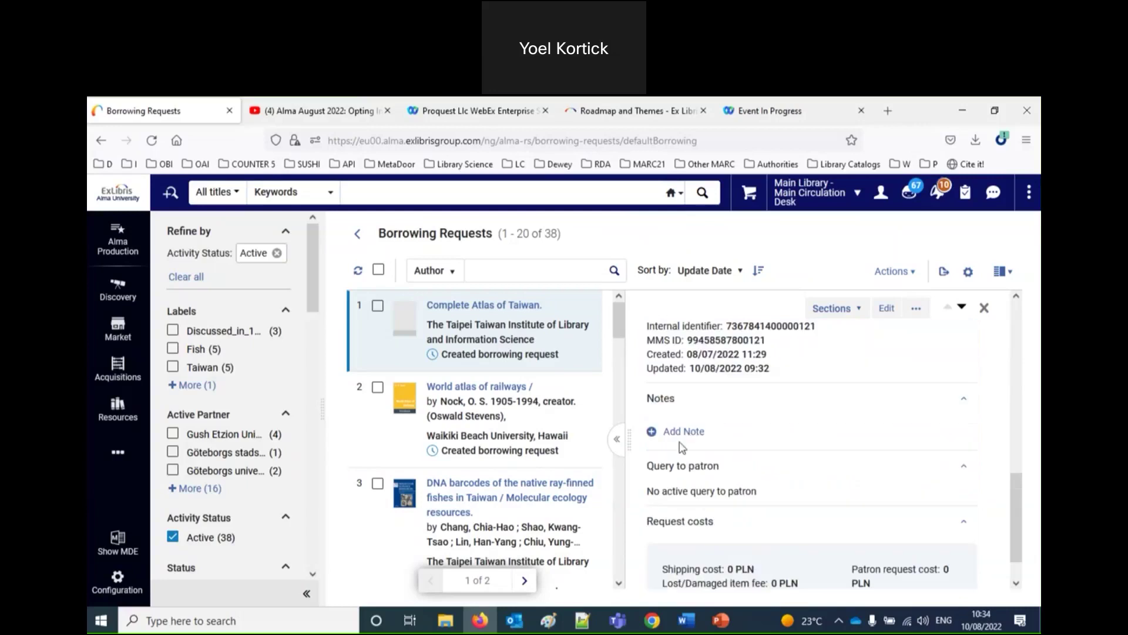
pyautogui.click(680, 433)
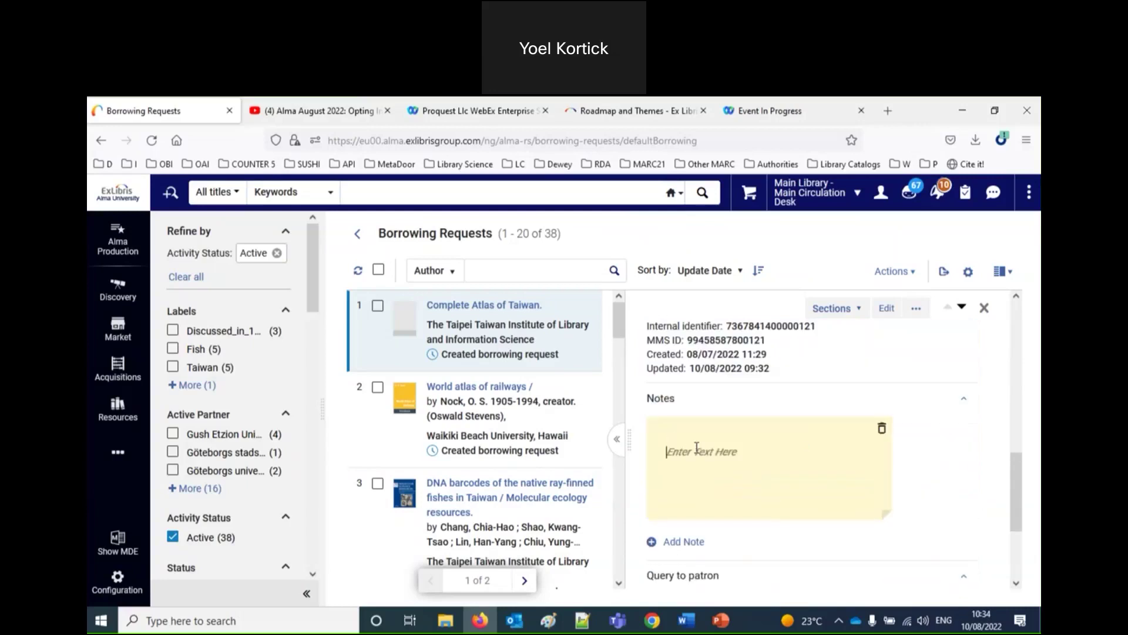
pyautogui.write('We may cosider p')
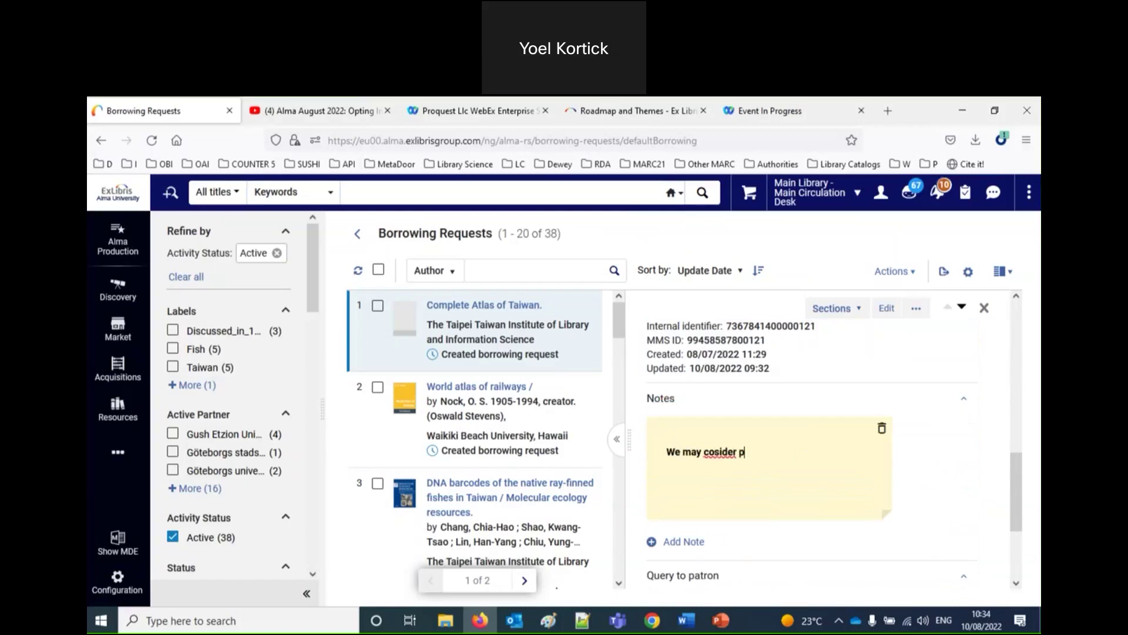
pyautogui.write('urchasing this resource')
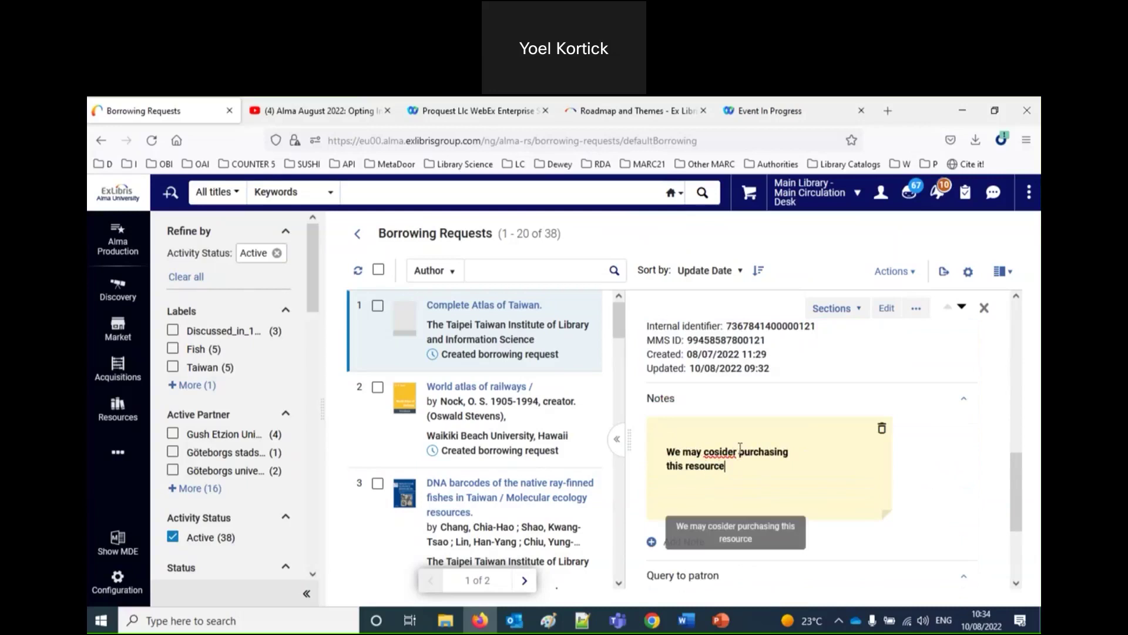
pyautogui.rightClick(732, 450)
pyautogui.click(772, 165)
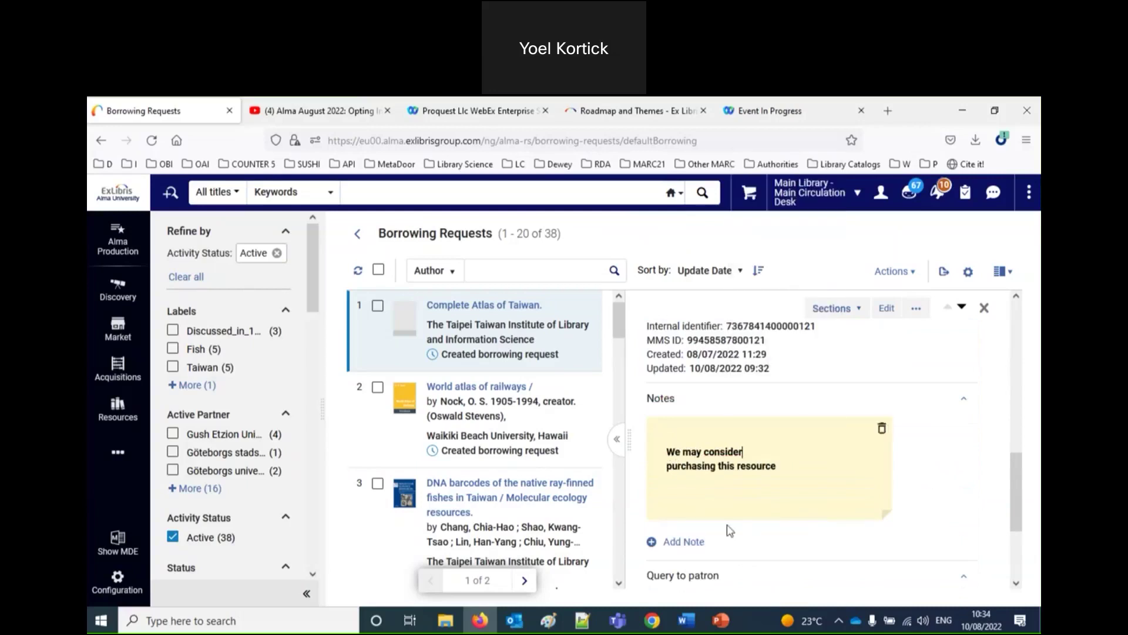
pyautogui.scroll(-2, 864, 487)
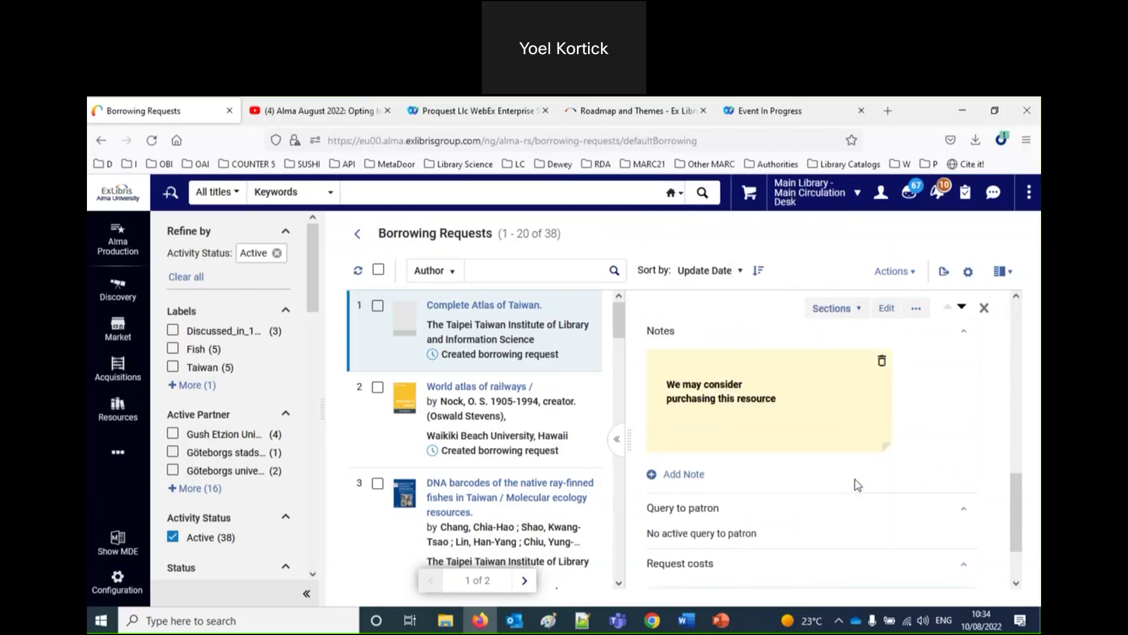
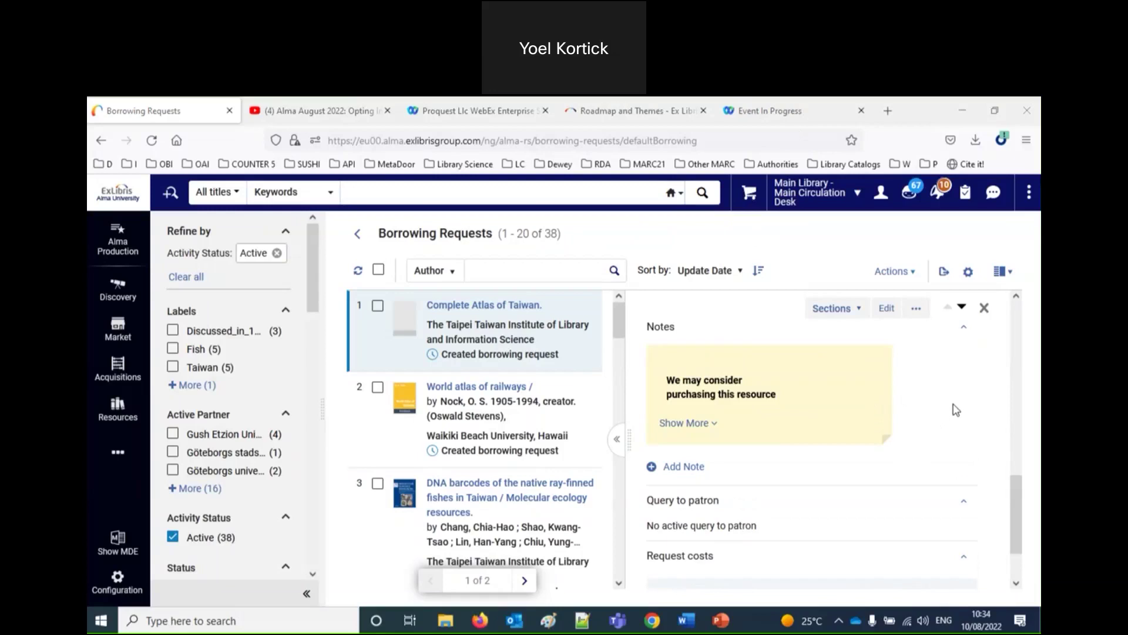
# Open the "DNA barcodes of the native ray-finned fishes in Taiwan" request, remove its Fish label and save the change.
pyautogui.scroll(4, 956, 409)
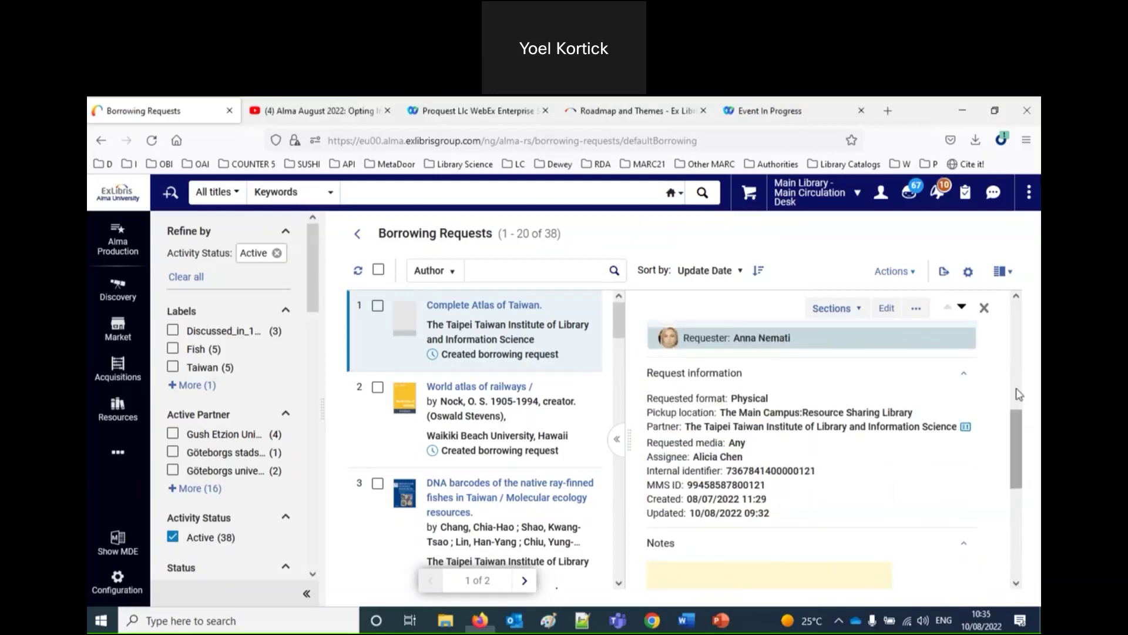
pyautogui.scroll(3, 1020, 395)
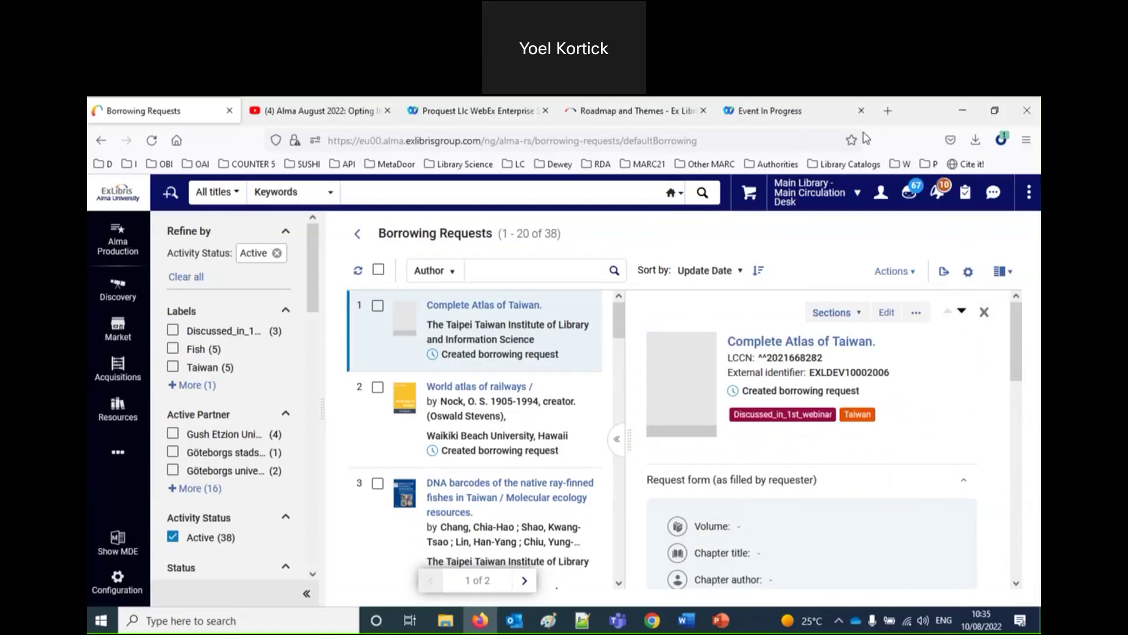
pyautogui.click(912, 274)
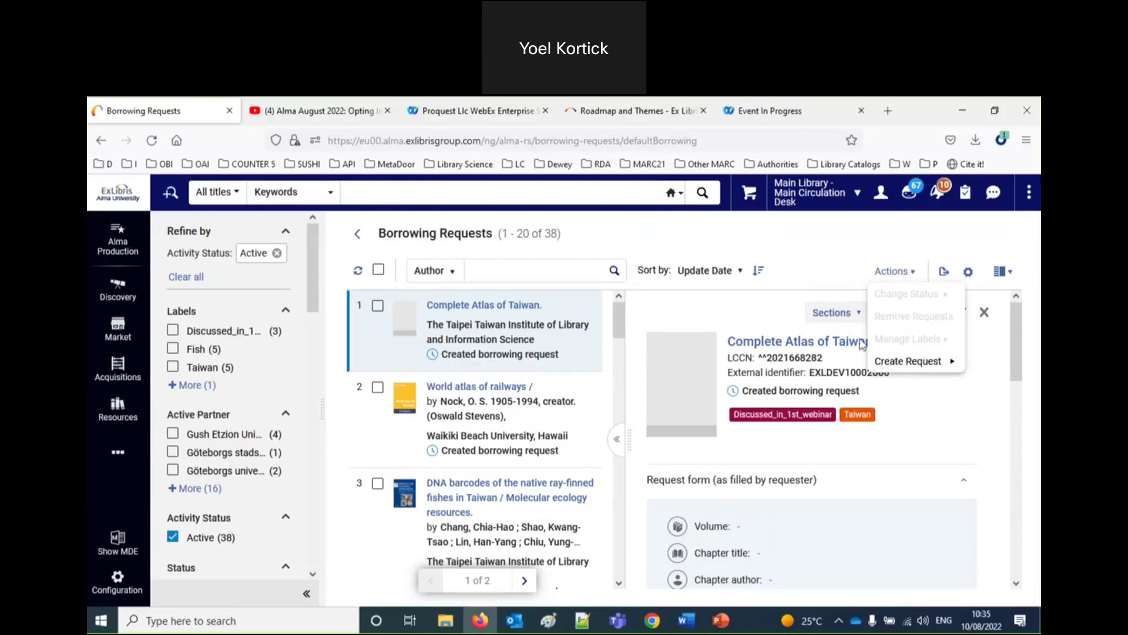
pyautogui.click(496, 547)
pyautogui.doubleClick(496, 547)
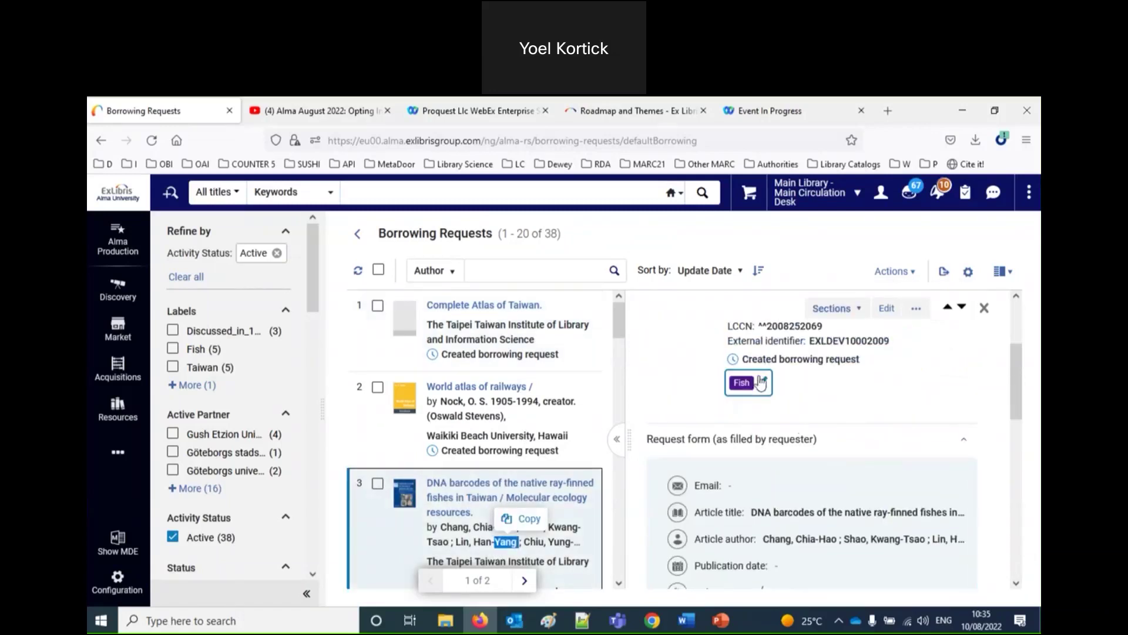
pyautogui.click(763, 383)
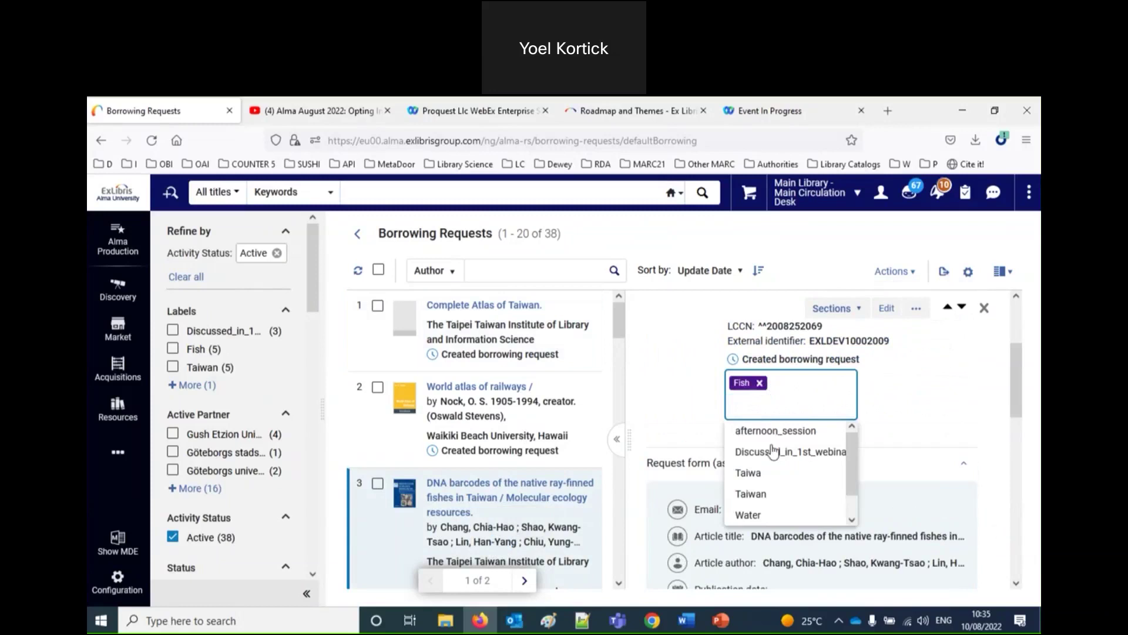
pyautogui.click(759, 383)
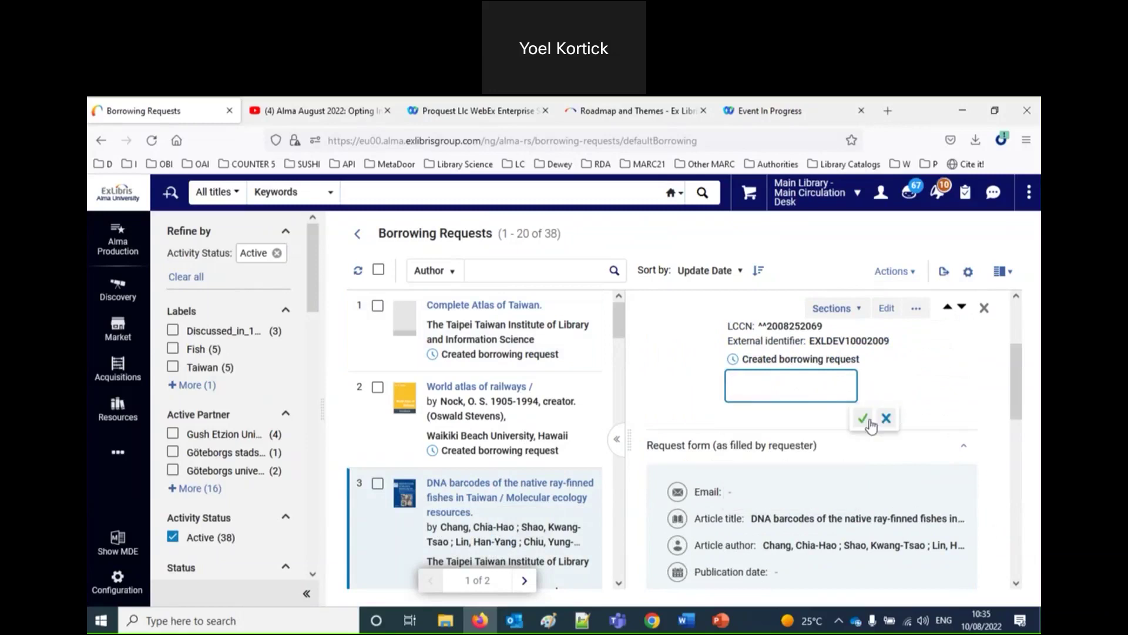
pyautogui.click(863, 419)
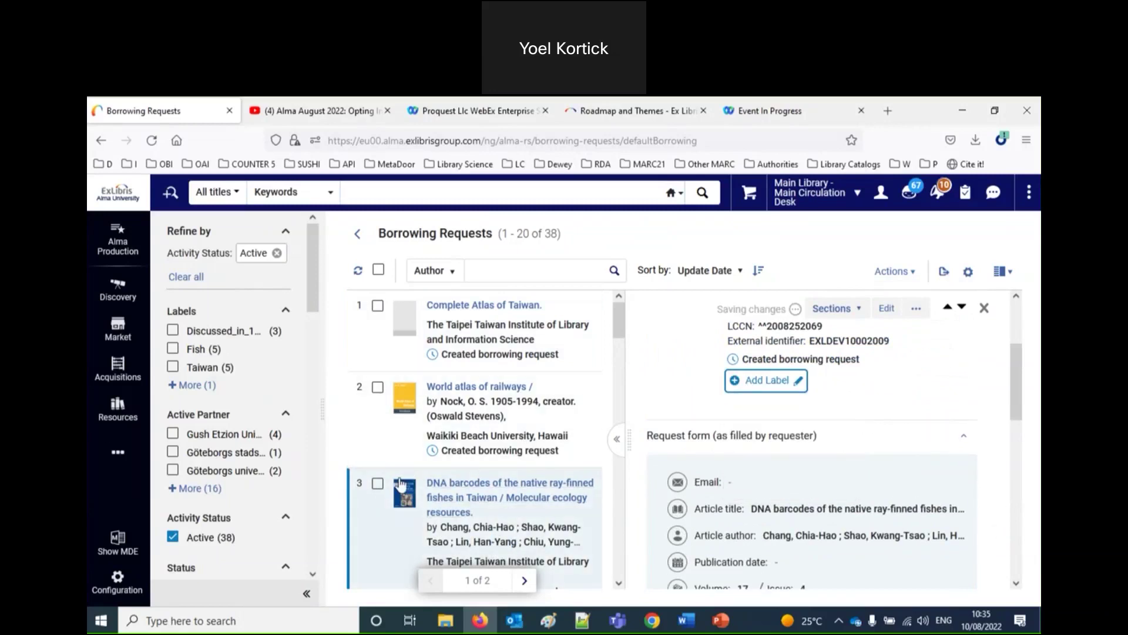
# Look over the labels available for the DNA barcodes request without adding one.
pyautogui.scroll(-4, 399, 483)
pyautogui.scroll(4, 406, 505)
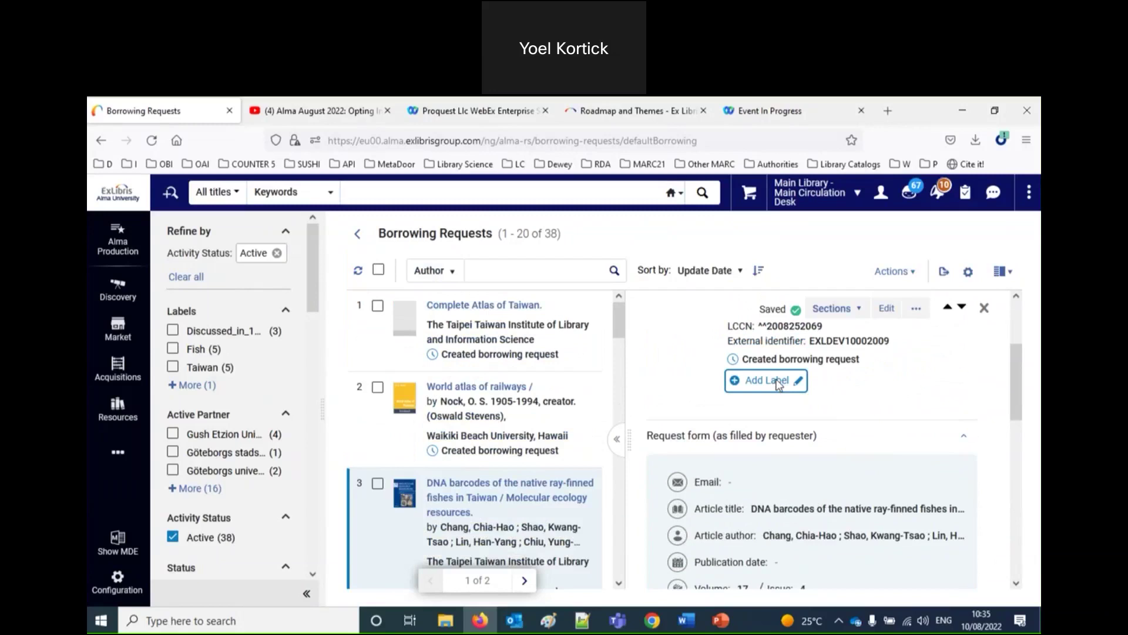
pyautogui.click(779, 383)
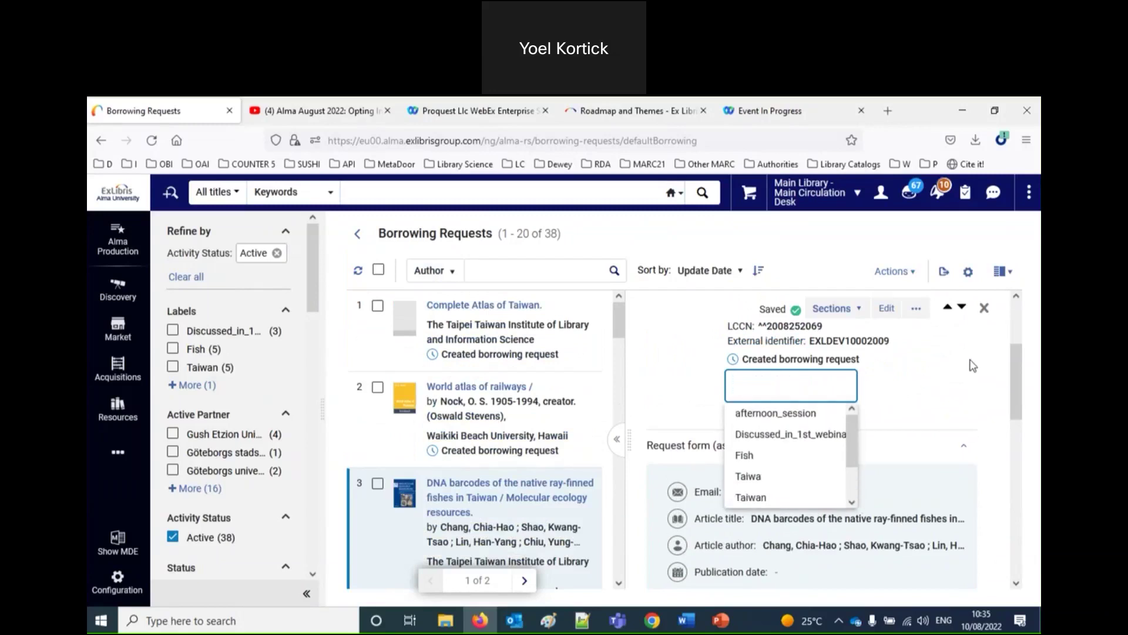
pyautogui.press('Escape')
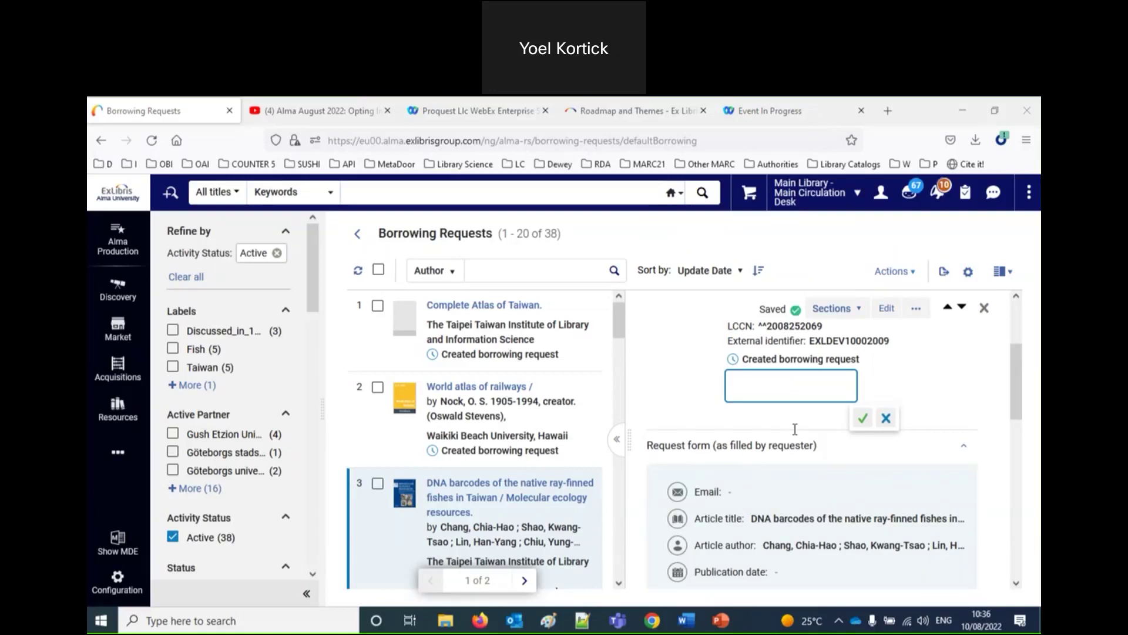
pyautogui.click(992, 401)
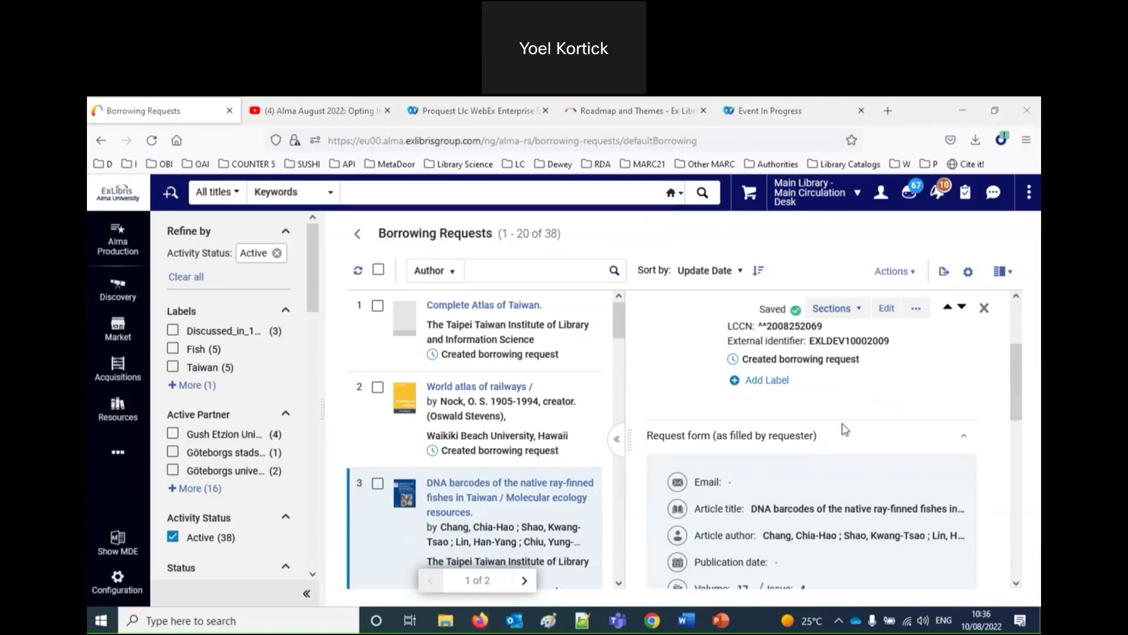
# Filter the borrowing requests by the Discussed_in_1st_webinar label.
pyautogui.click(222, 334)
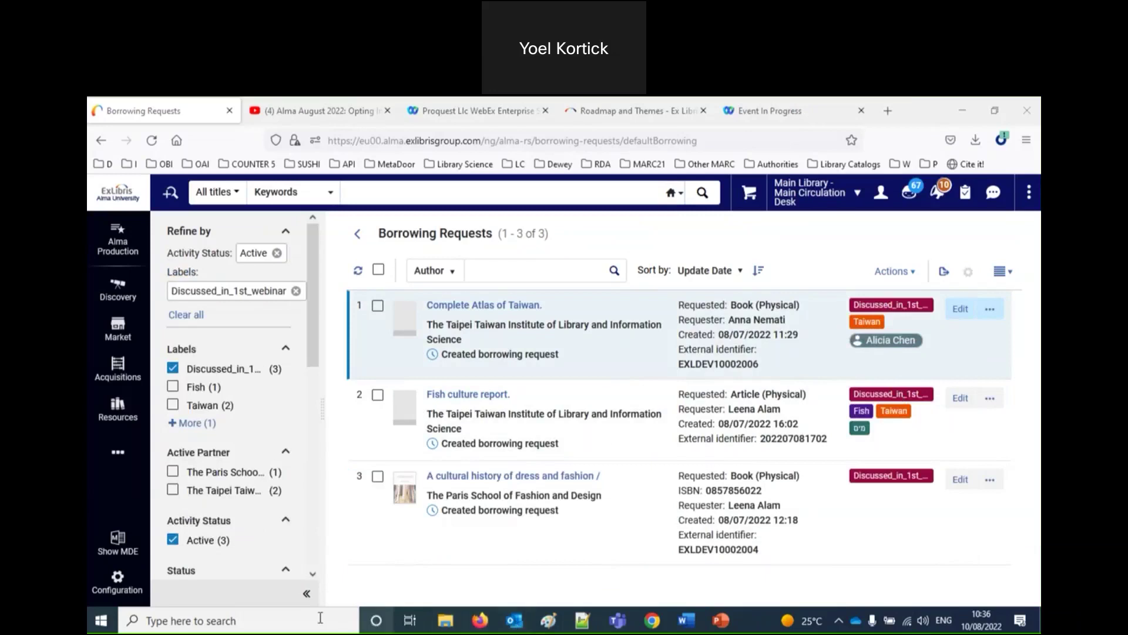
# In a new blank Word document, enter the comment beginning "This is so good - can think of so many uses for these non-standard labels/ facets".
pyautogui.click(194, 620)
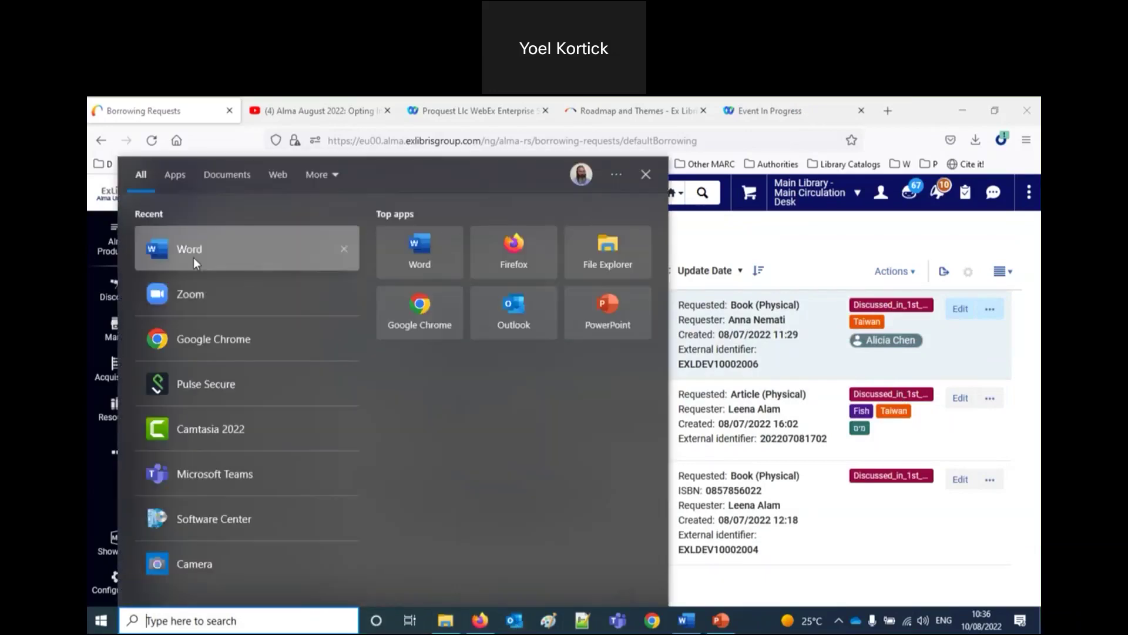
pyautogui.press('Escape')
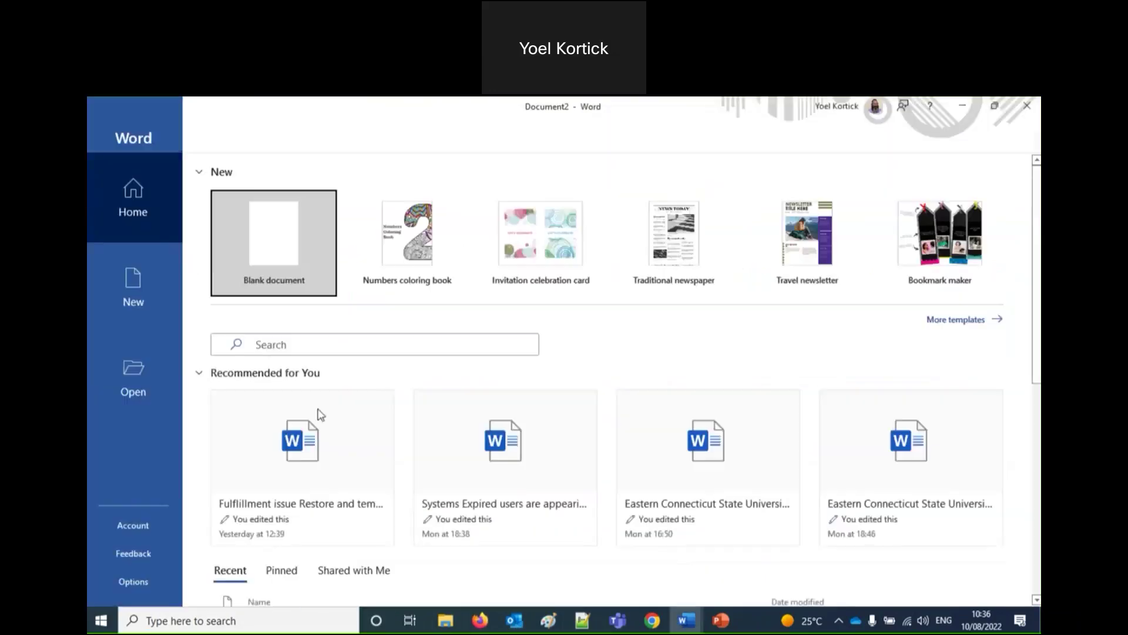
pyautogui.click(269, 244)
pyautogui.write("This is so good - can think of so many uses for these non-standard labels/ facets, e.g. 'waiting for budget decision'; 'contacting requester' etc.  Thank you.")
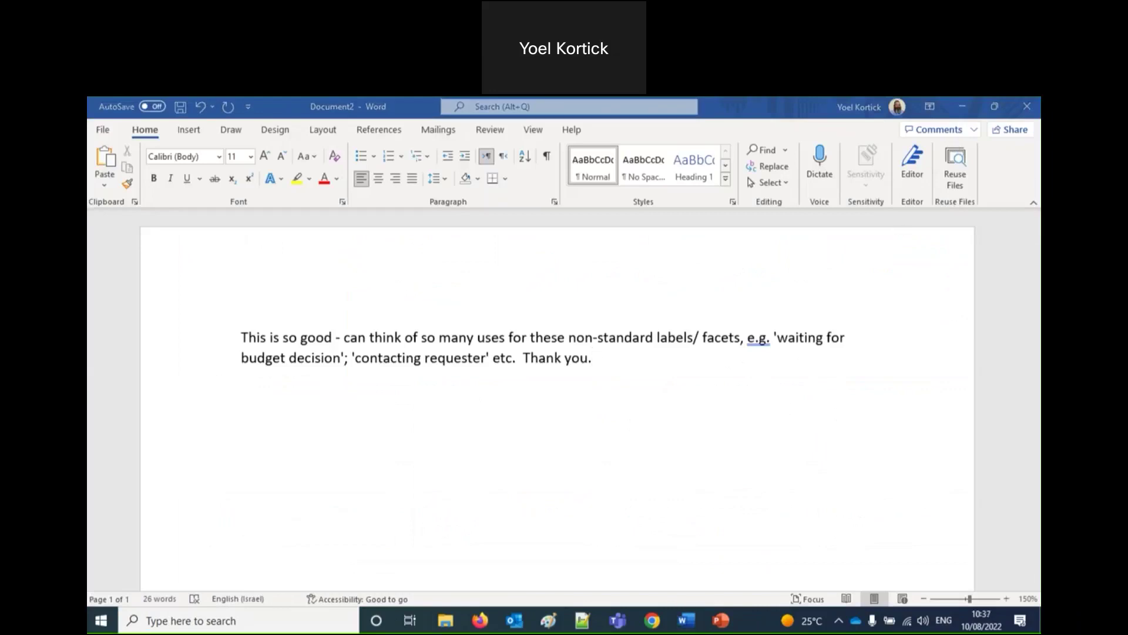
# Switch back to Alma in Firefox, show all label facets and add the Taiwan label to the request filter.
pyautogui.click(480, 620)
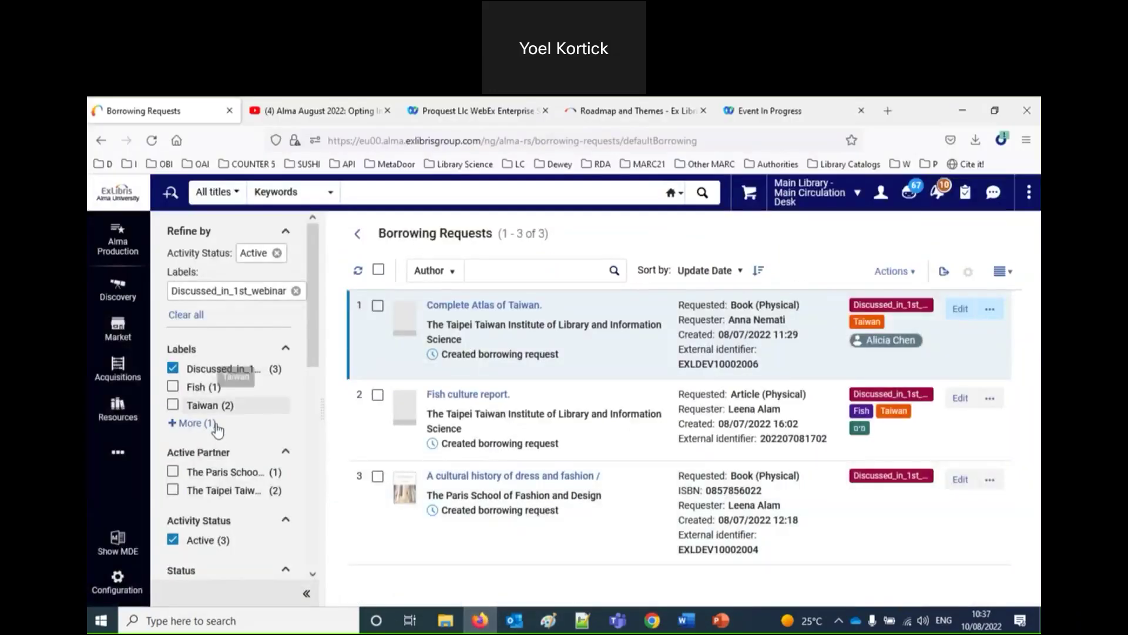
pyautogui.click(190, 423)
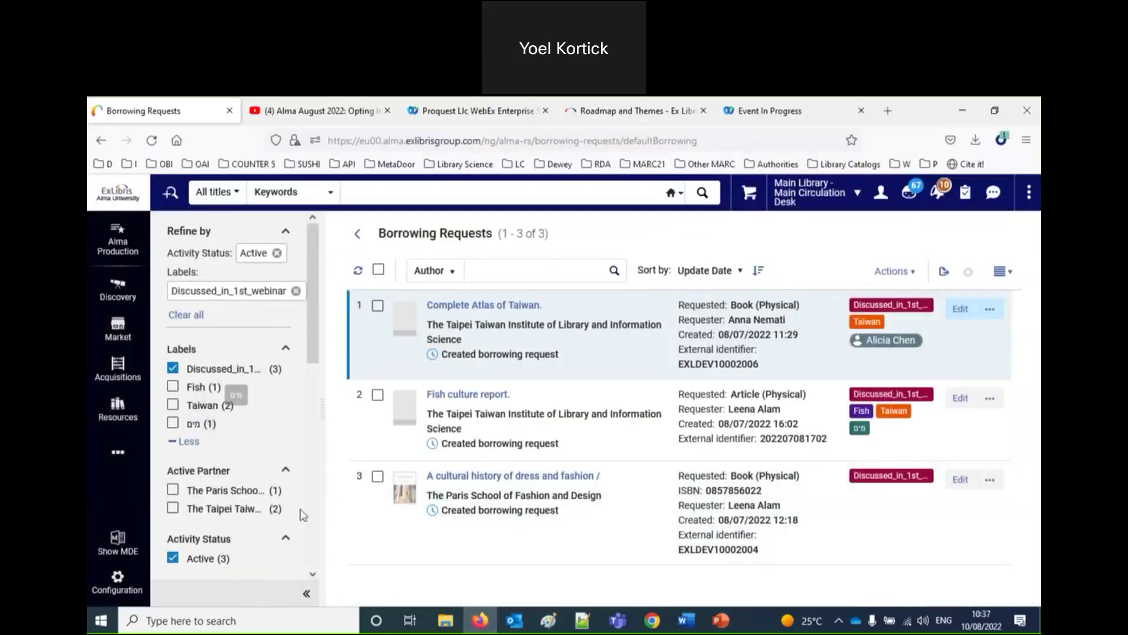
pyautogui.click(200, 414)
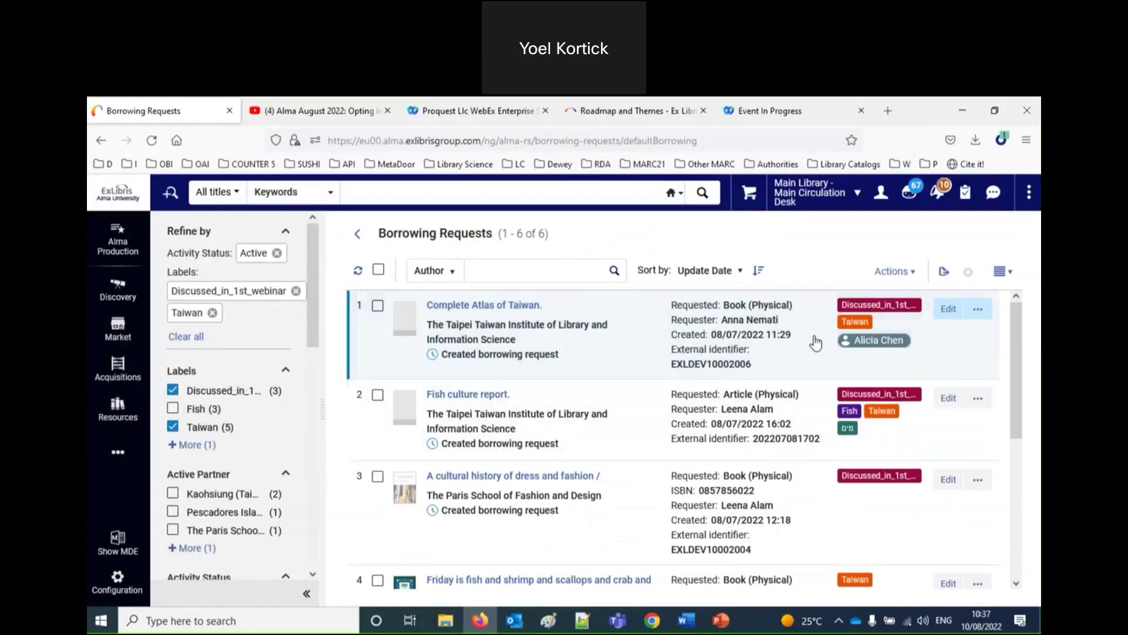
pyautogui.click(915, 274)
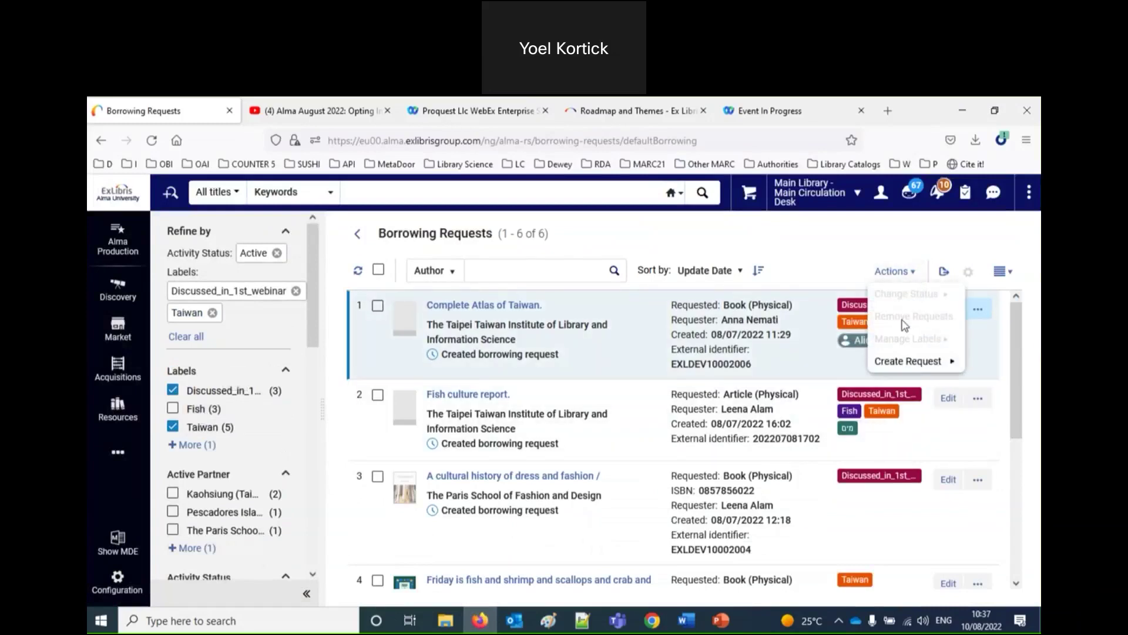
pyautogui.click(378, 307)
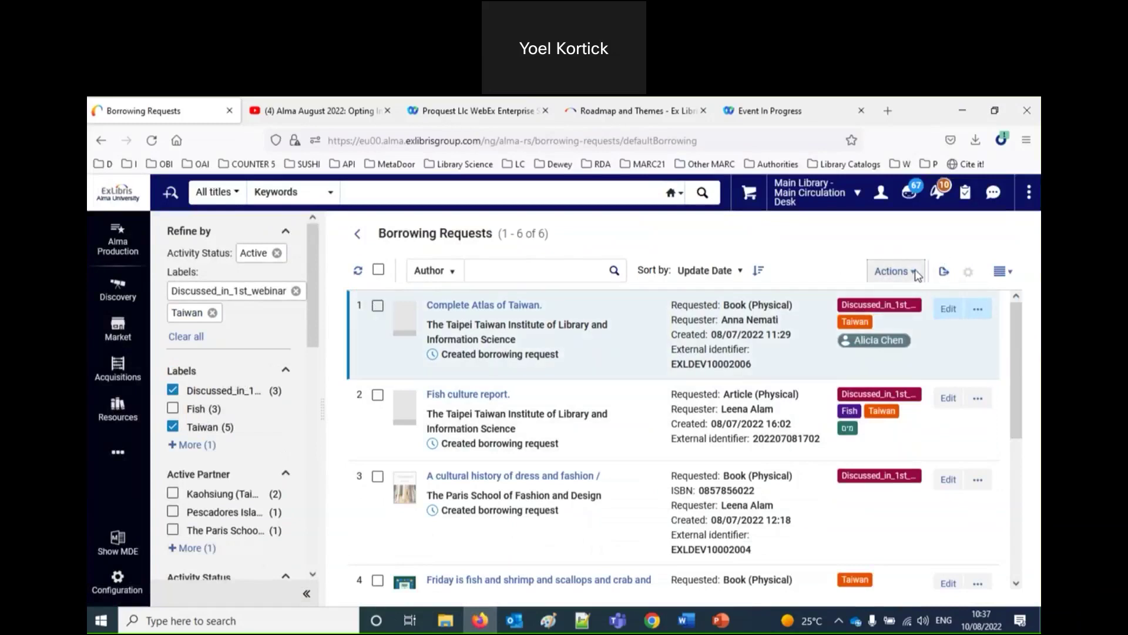
pyautogui.click(918, 272)
pyautogui.click(377, 307)
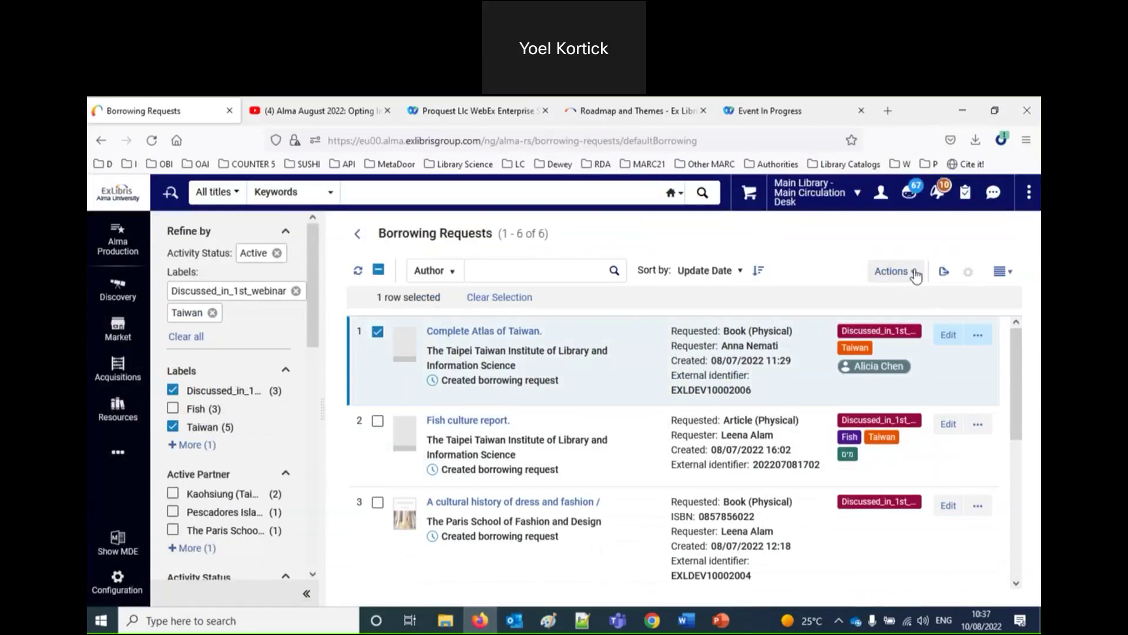
pyautogui.click(908, 272)
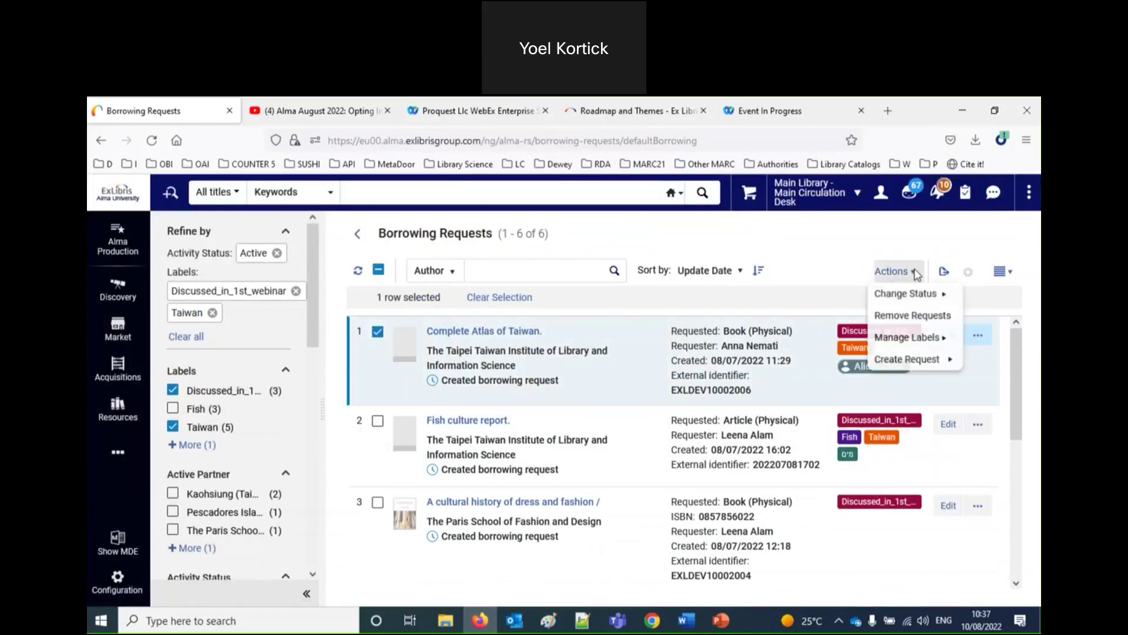
pyautogui.click(921, 347)
pyautogui.click(755, 397)
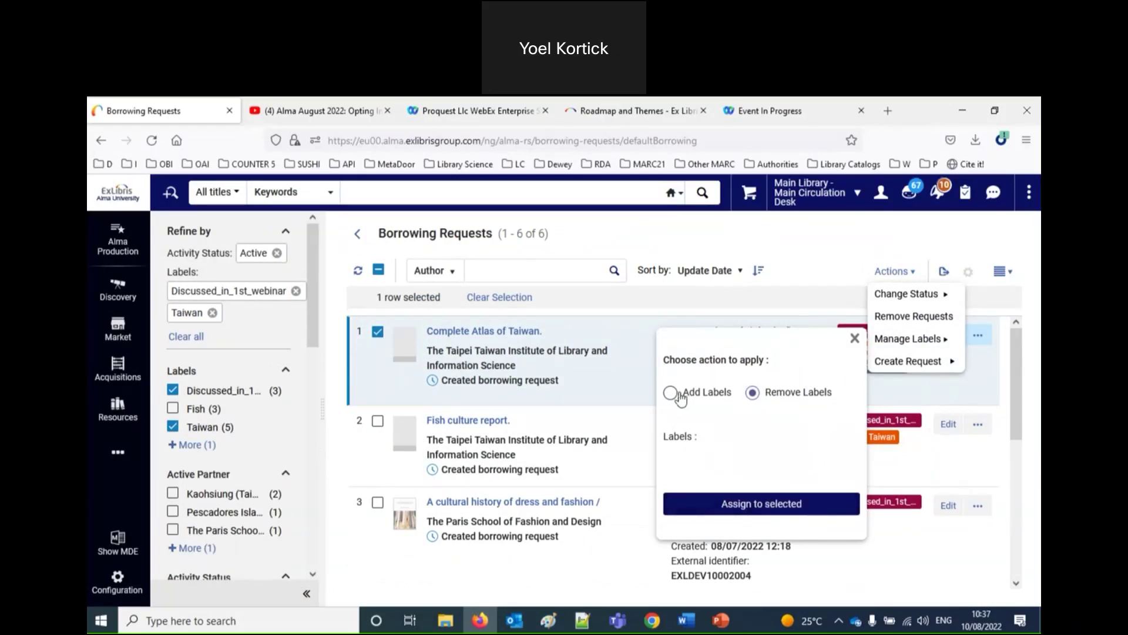
pyautogui.click(855, 335)
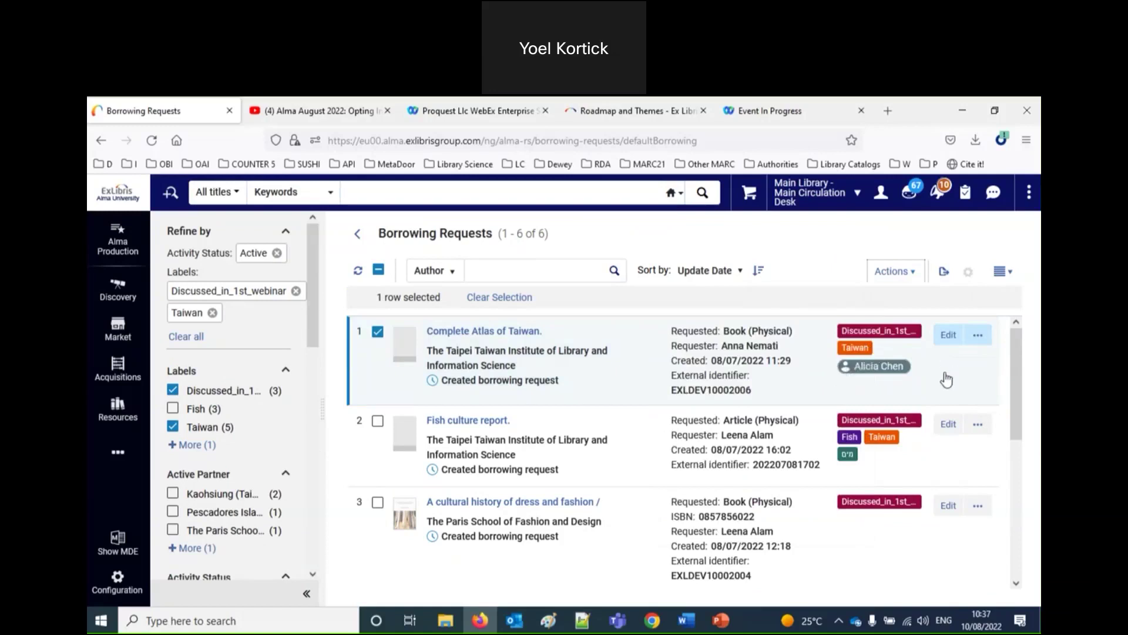
# Remove the Taiwan label from the Complete Atlas of Taiwan request and save the change.
pyautogui.click(946, 377)
pyautogui.click(866, 455)
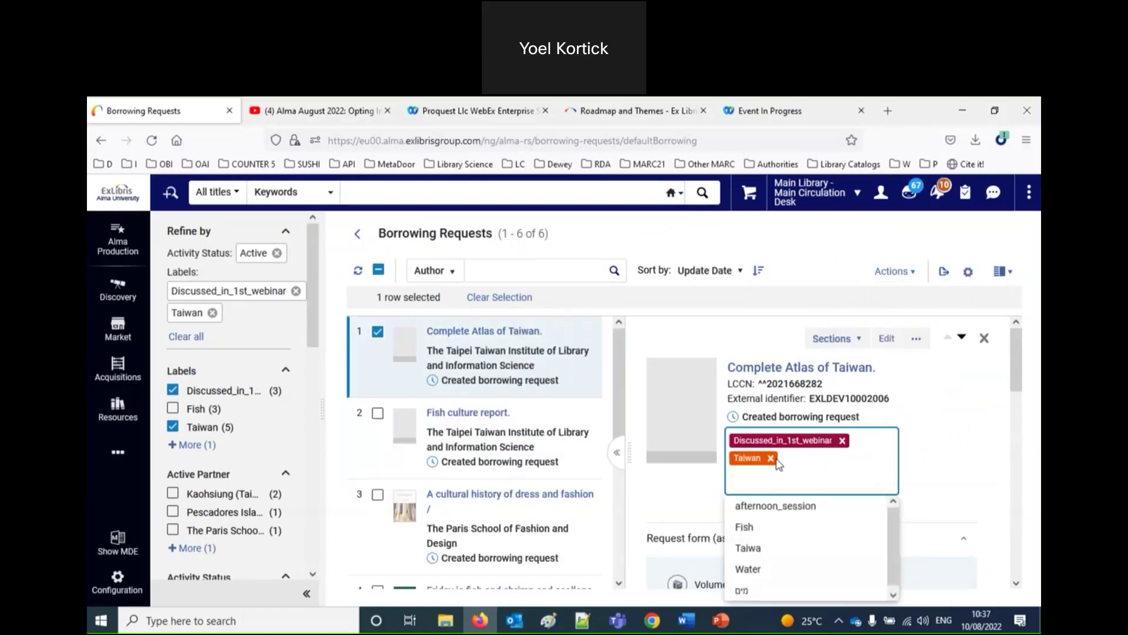
pyautogui.click(771, 457)
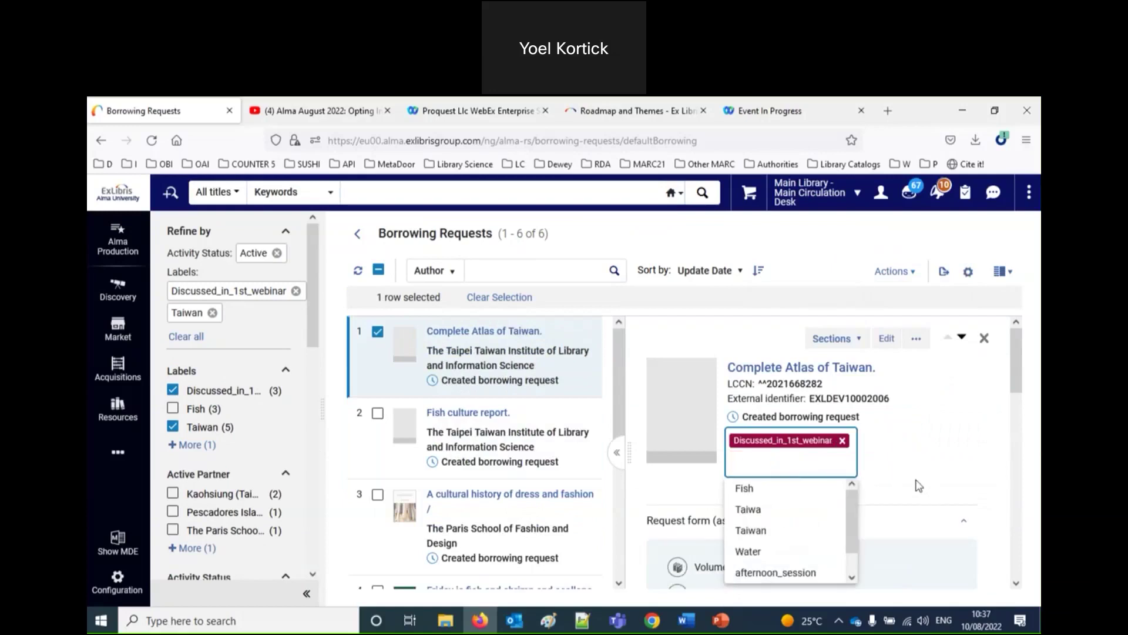
pyautogui.click(890, 499)
pyautogui.click(869, 500)
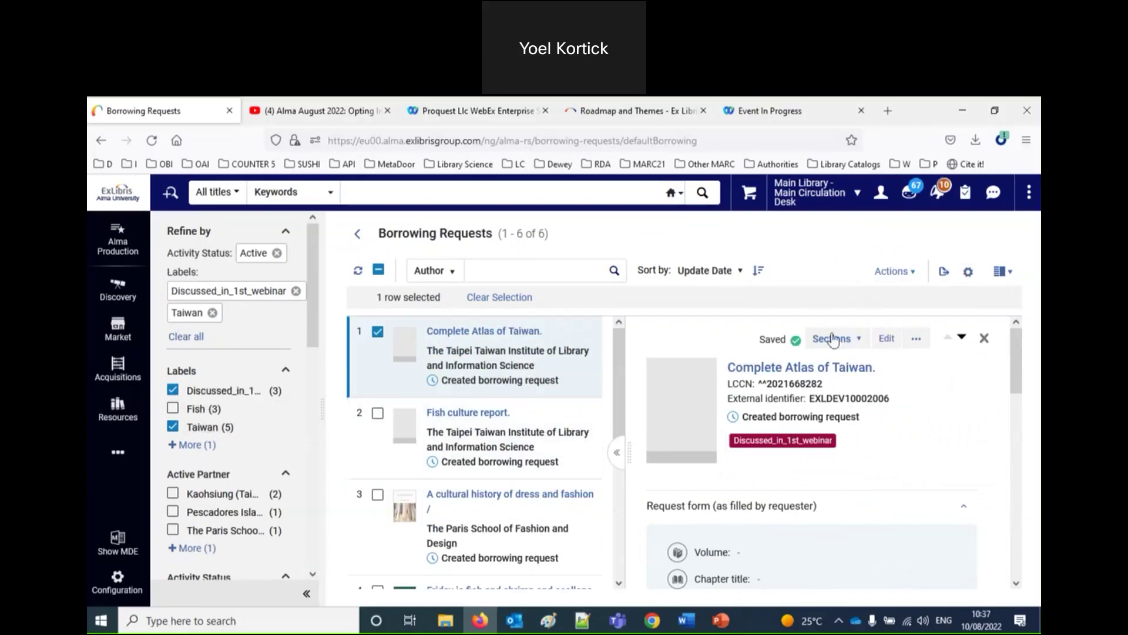
# Drop the Discussed_in_1st_webinar label from the filter and remove the Taiwan label from the Fish culture report request.
pyautogui.click(296, 291)
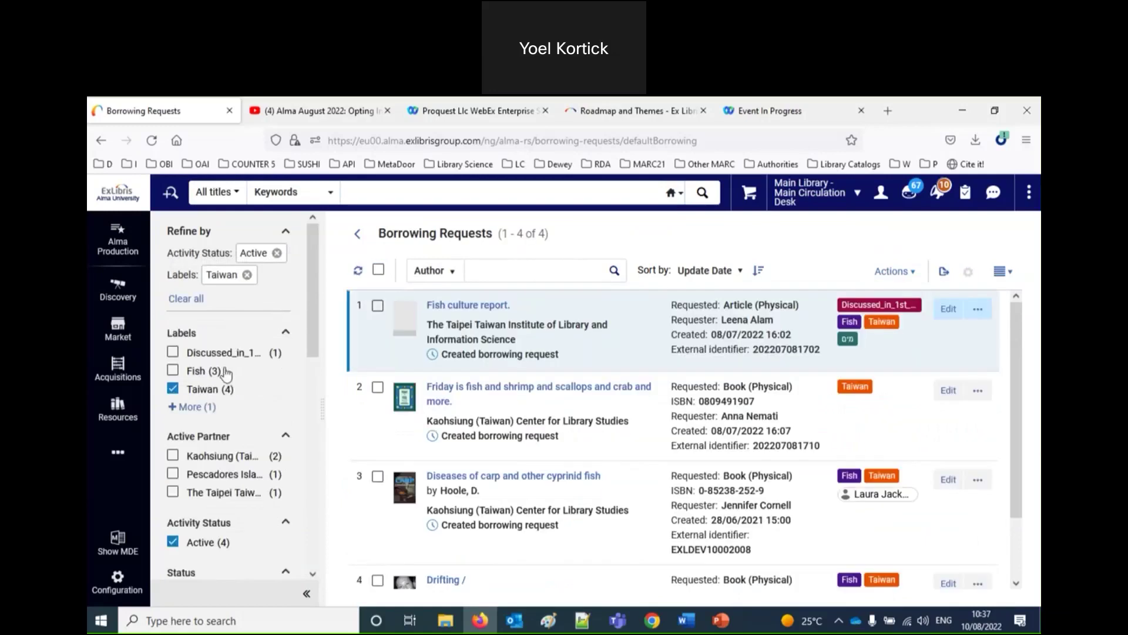
pyautogui.click(914, 344)
pyautogui.click(890, 416)
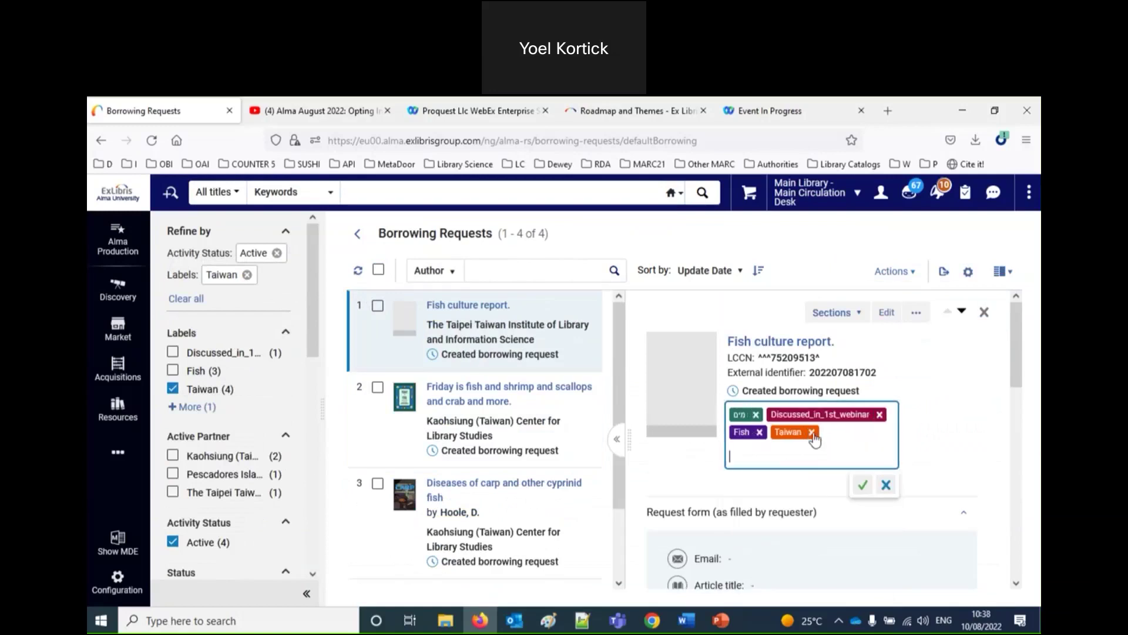
pyautogui.click(812, 433)
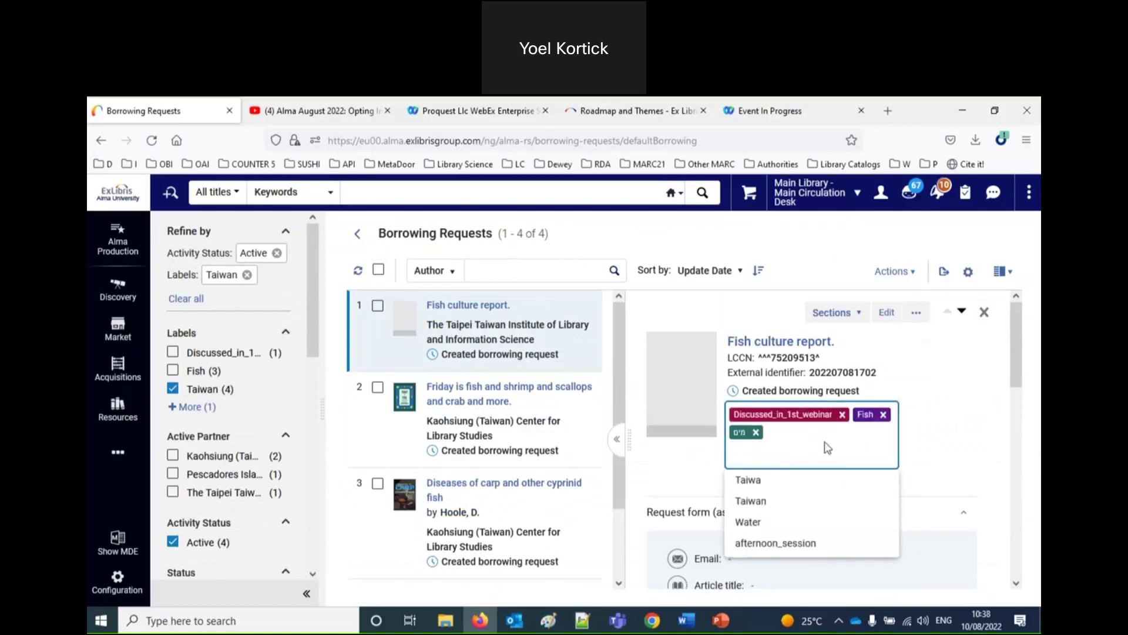
pyautogui.click(865, 485)
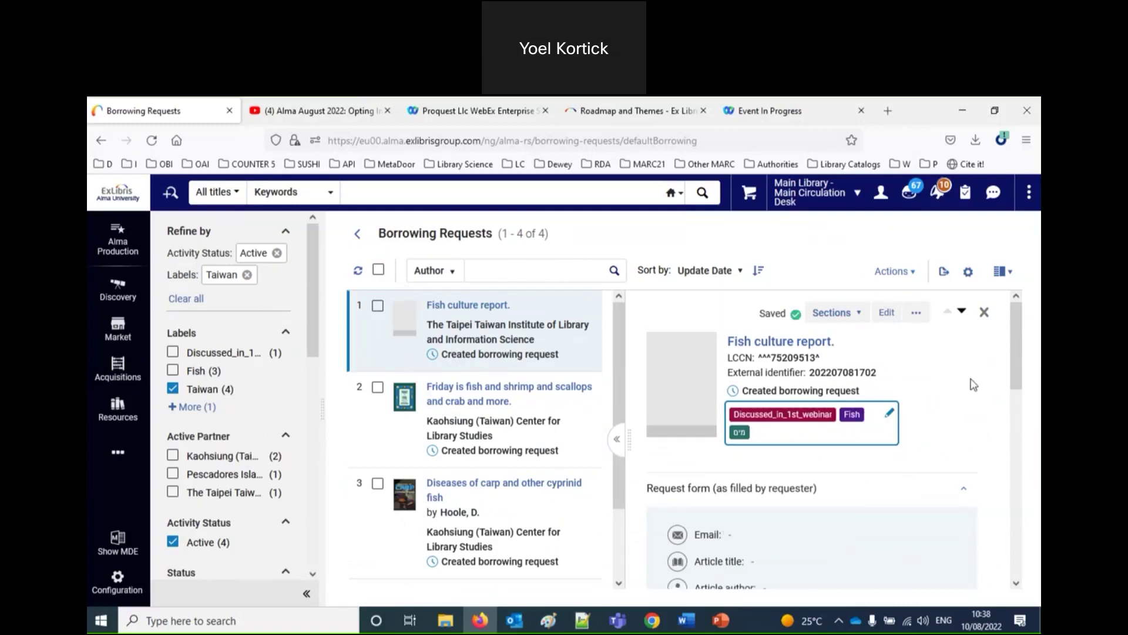
# Remove the Taiwan label from the "Friday is fish and shrimp and scallops and crab and more" request and save.
pyautogui.click(497, 407)
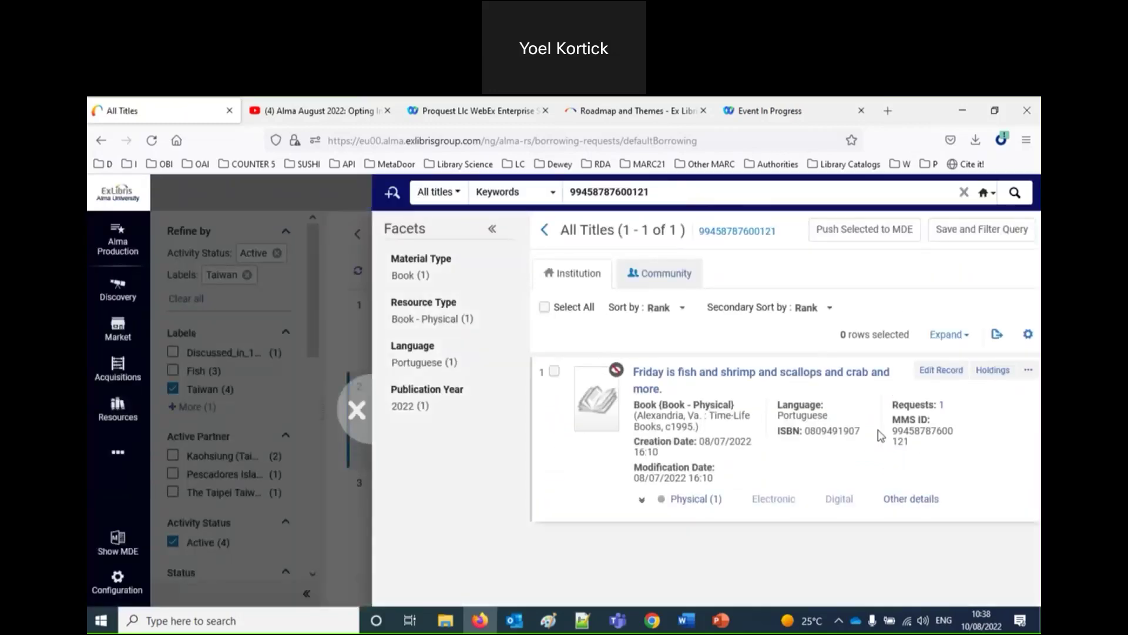
pyautogui.click(361, 409)
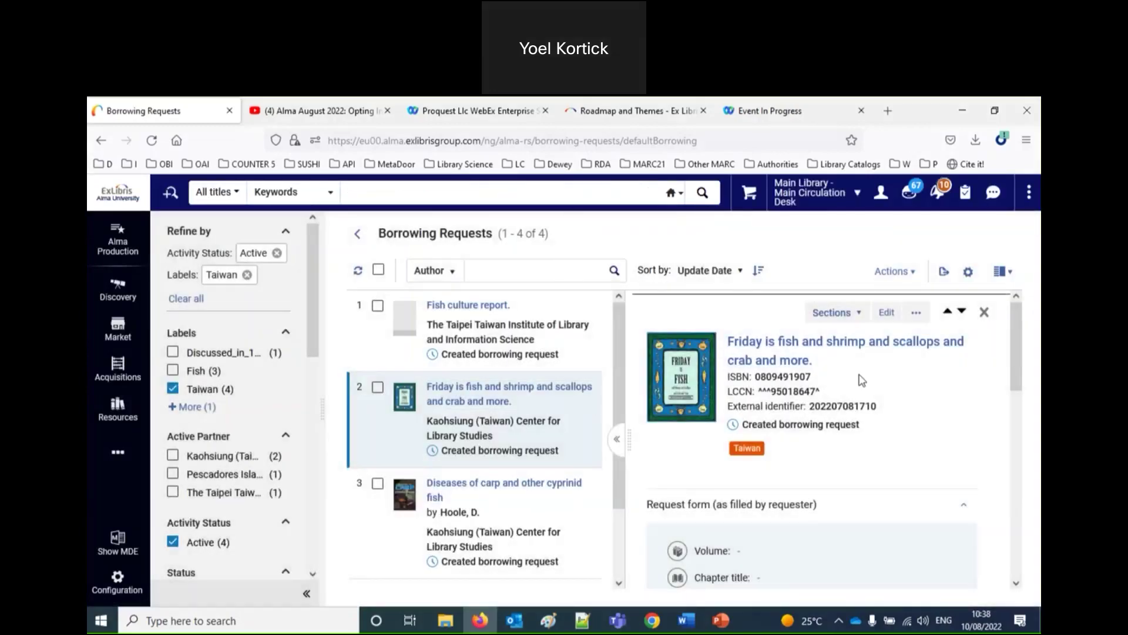
pyautogui.click(774, 455)
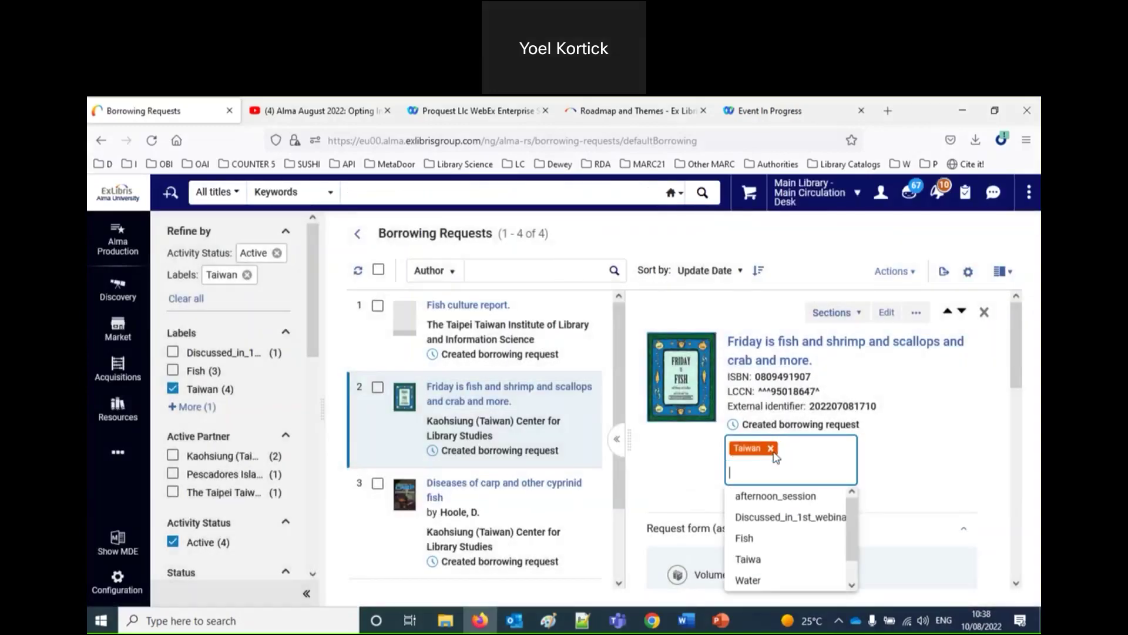
pyautogui.click(770, 449)
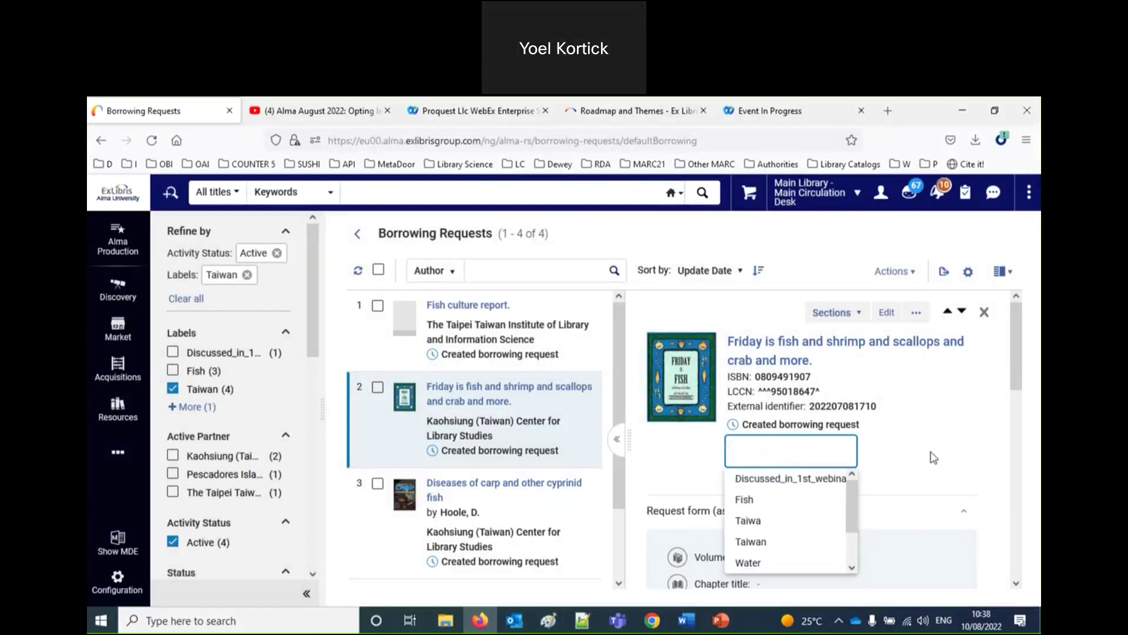
pyautogui.click(860, 482)
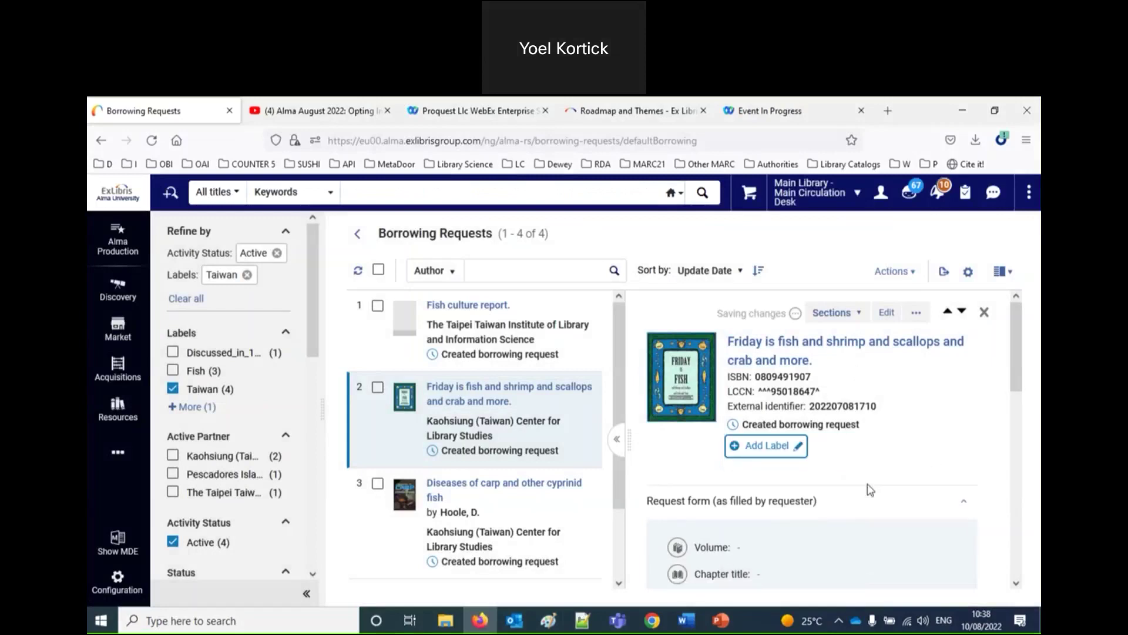
# Refresh the filtered request list and remove the Taiwan label from the Diseases of carp and other cyprinid fish request.
pyautogui.click(363, 275)
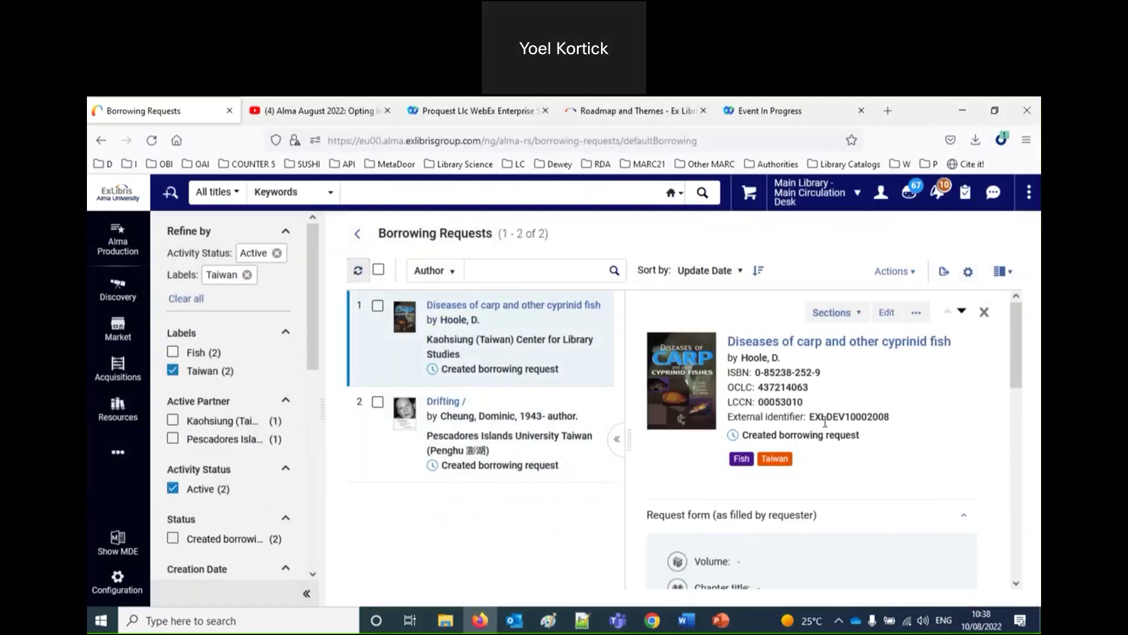
pyautogui.click(799, 464)
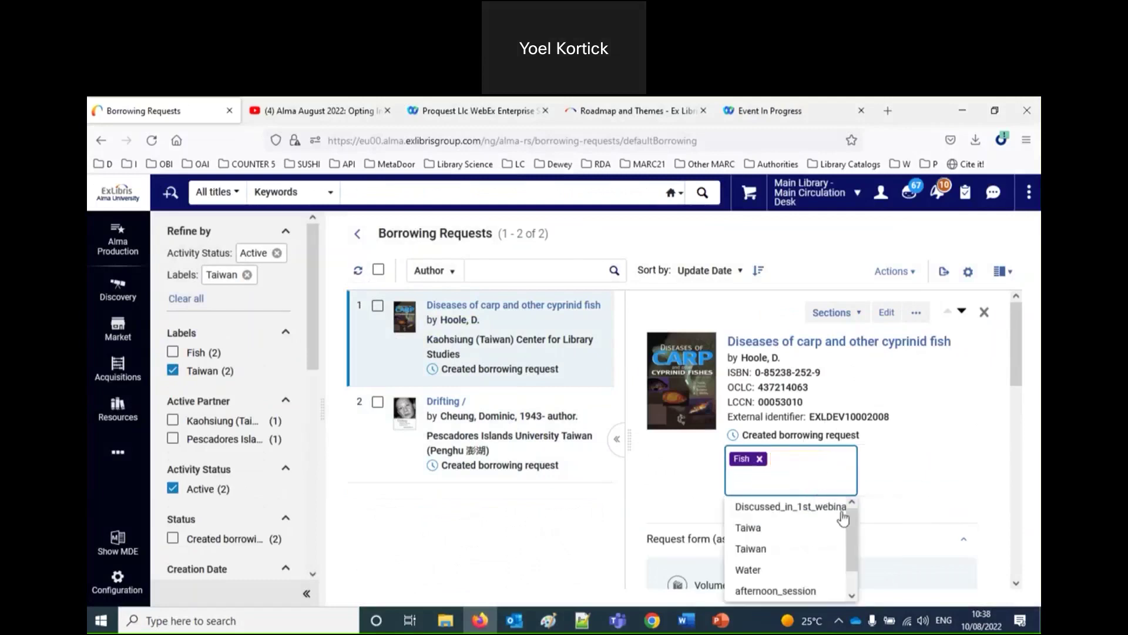
pyautogui.click(952, 464)
pyautogui.click(862, 515)
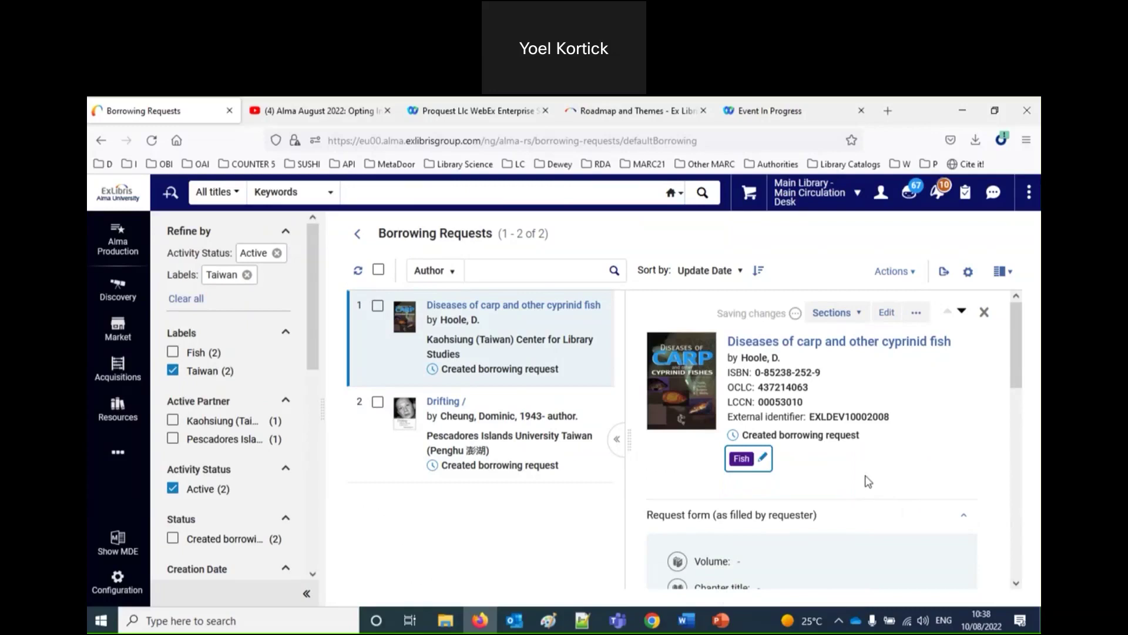
# Remove the Taiwan label from the Drifting request and save the change.
pyautogui.click(583, 459)
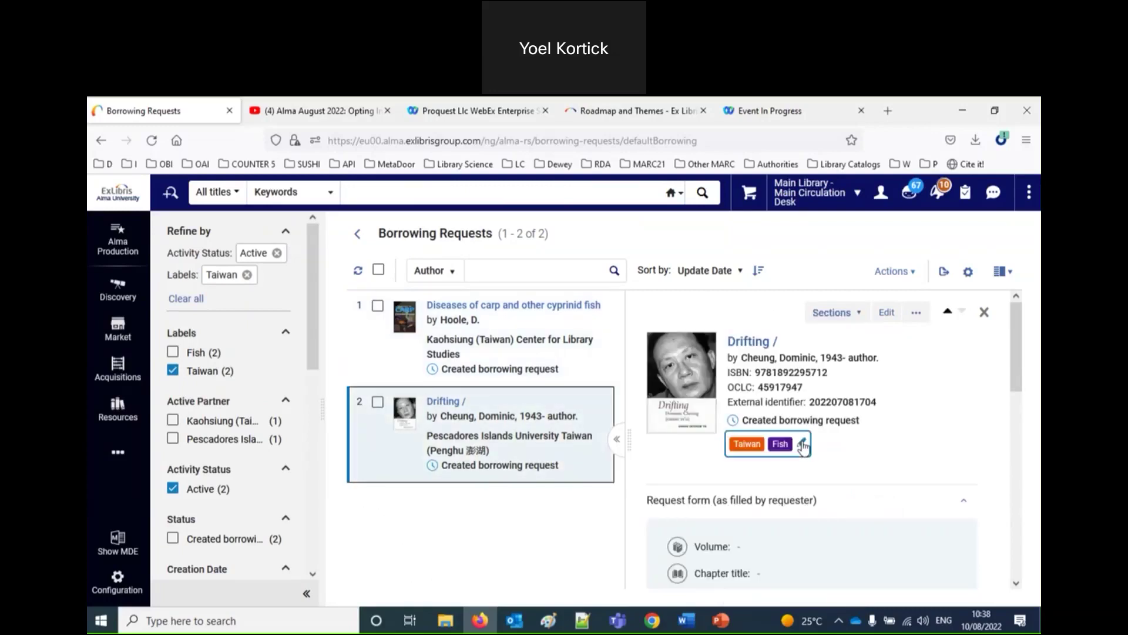
pyautogui.click(802, 443)
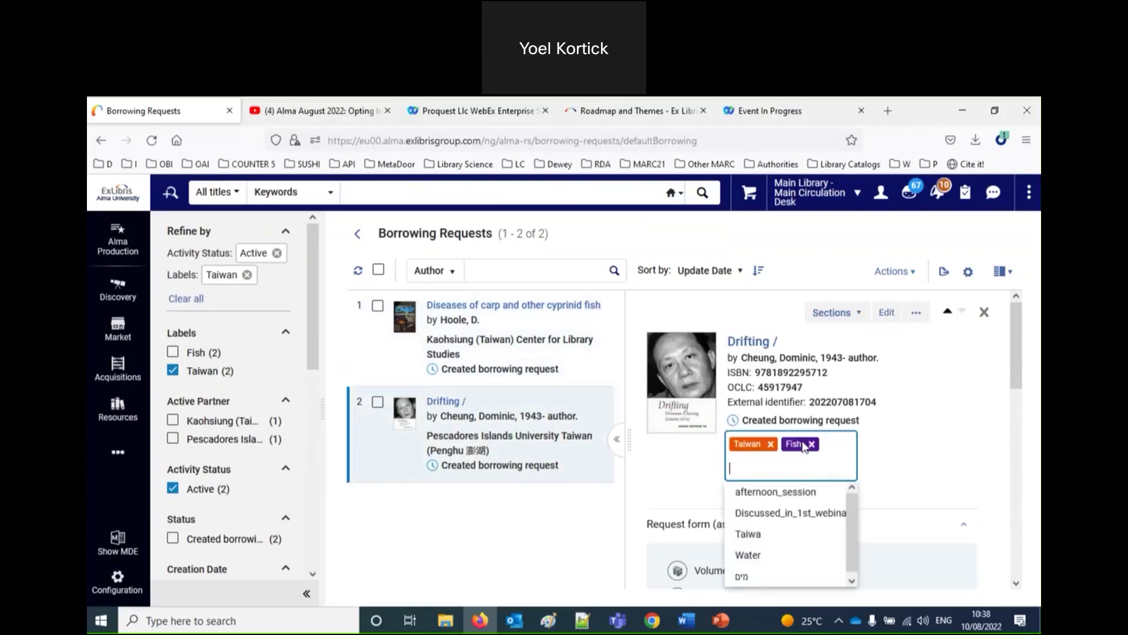
pyautogui.click(771, 444)
pyautogui.click(933, 457)
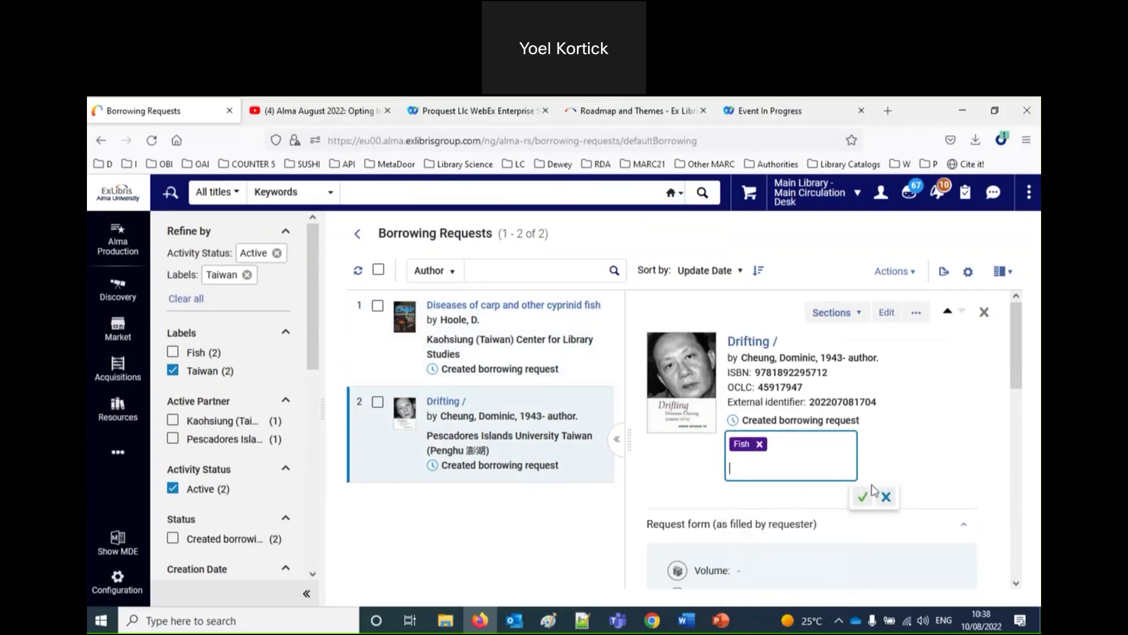
pyautogui.click(859, 497)
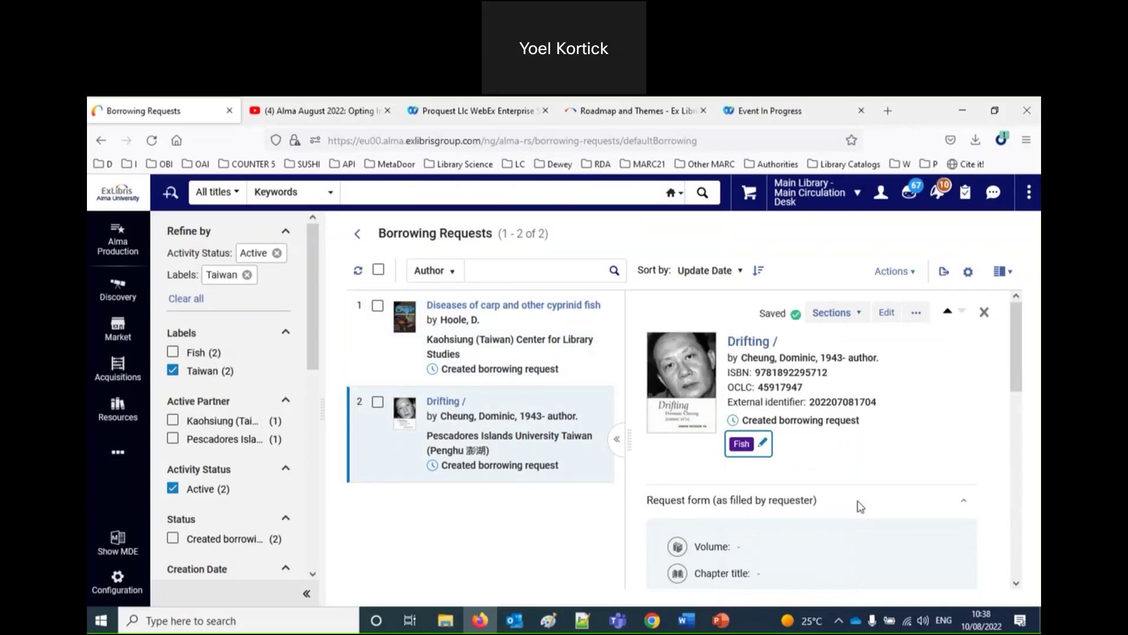
# Refresh the list, clear the Taiwan label filter and reopen the active borrowing requests from the Alma home page.
pyautogui.click(357, 272)
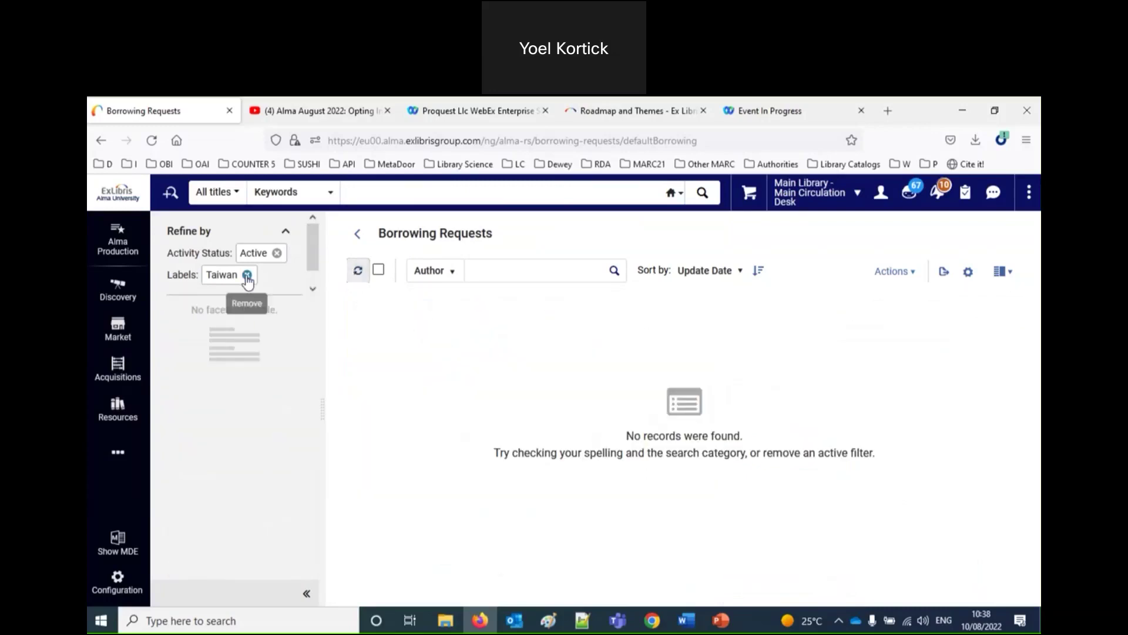
pyautogui.click(247, 274)
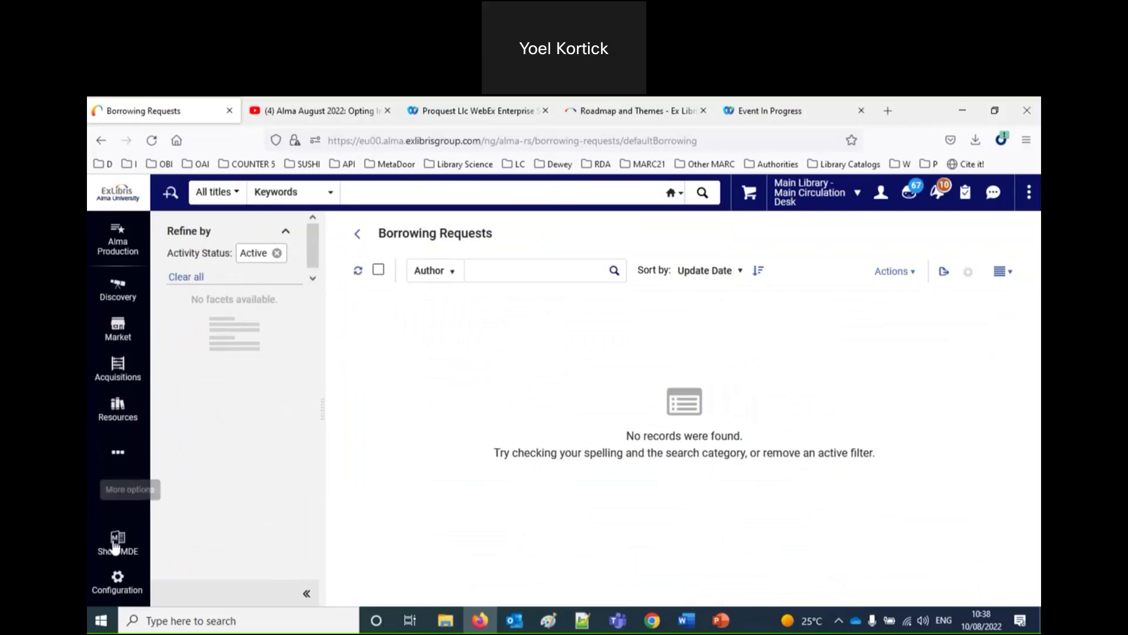
pyautogui.click(118, 192)
pyautogui.moveTo(118, 450)
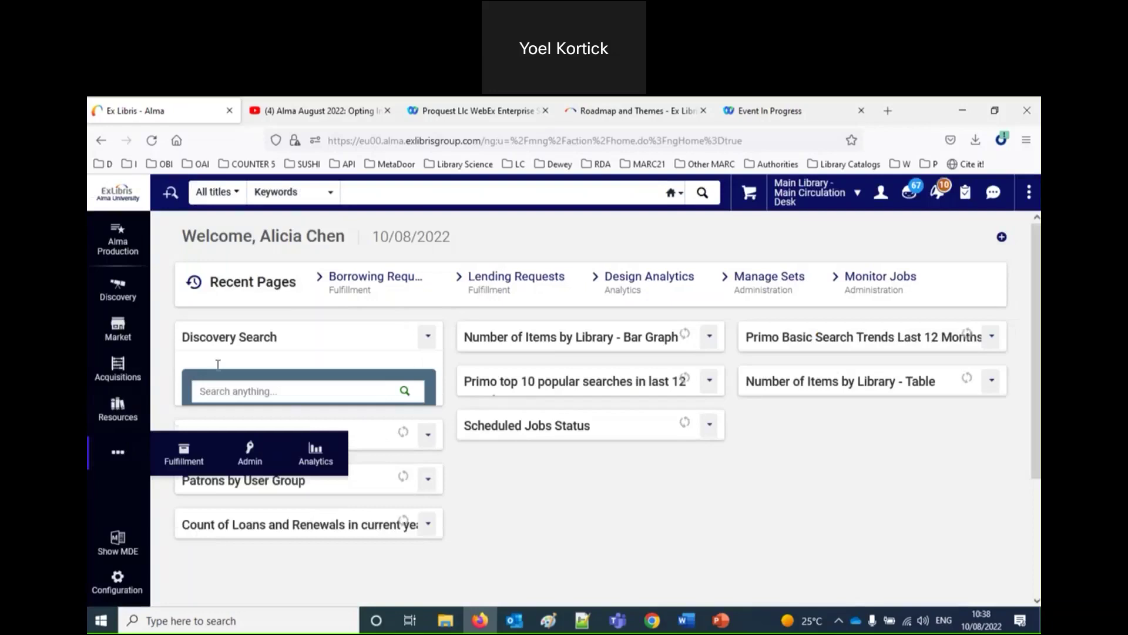
pyautogui.click(189, 458)
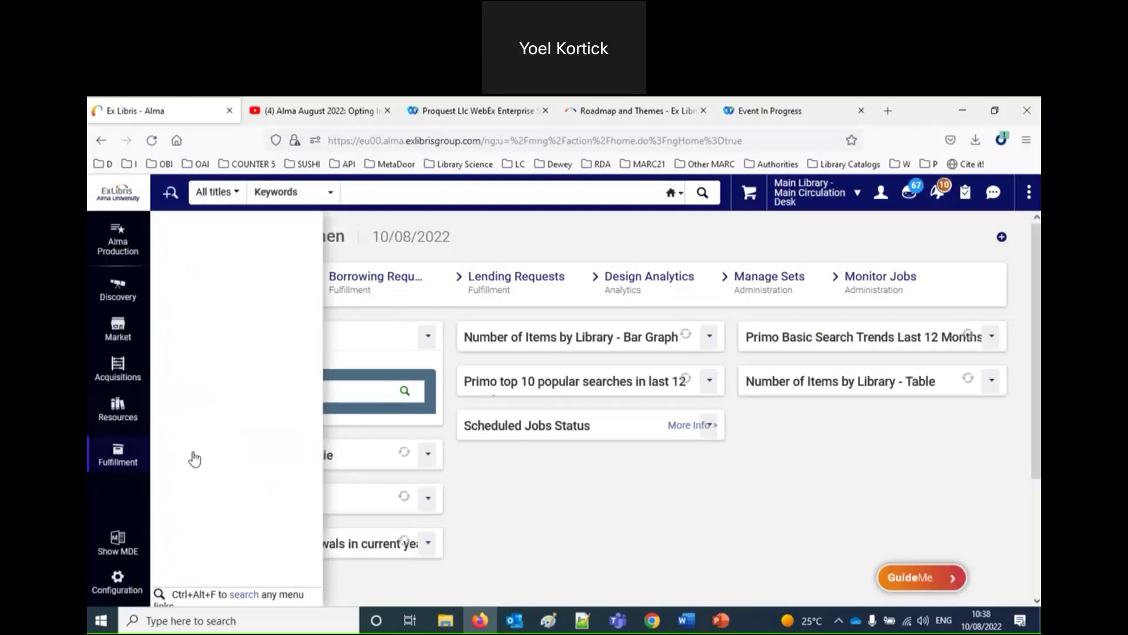
pyautogui.click(416, 258)
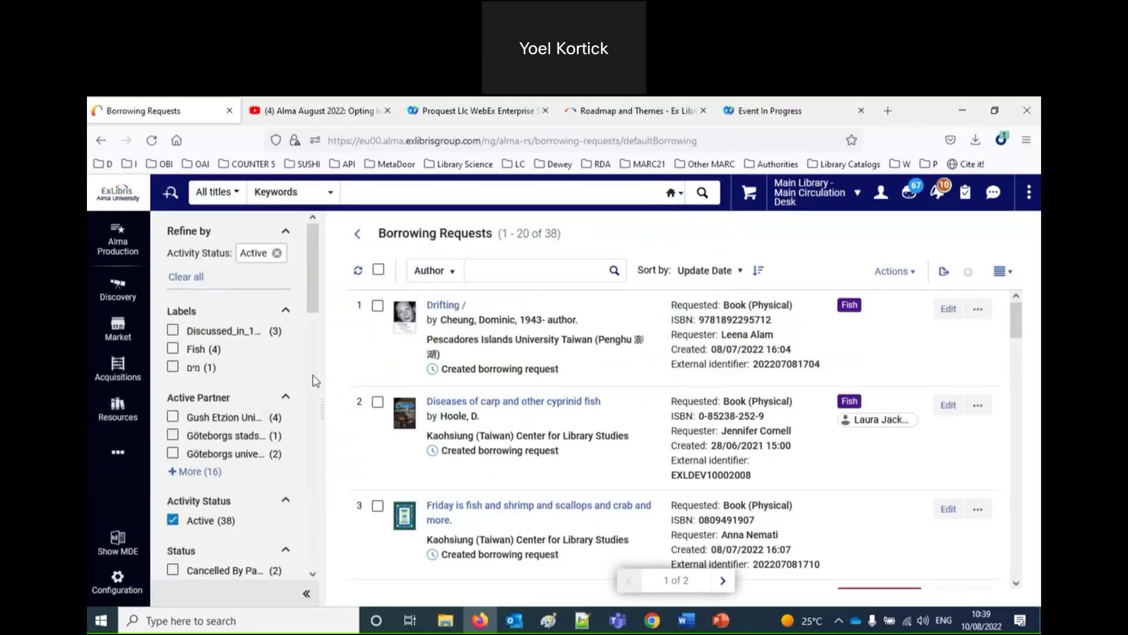
# Examine the labels offered for the "Friday is fish and shrimp" request without adding one, and close its details.
pyautogui.click(866, 542)
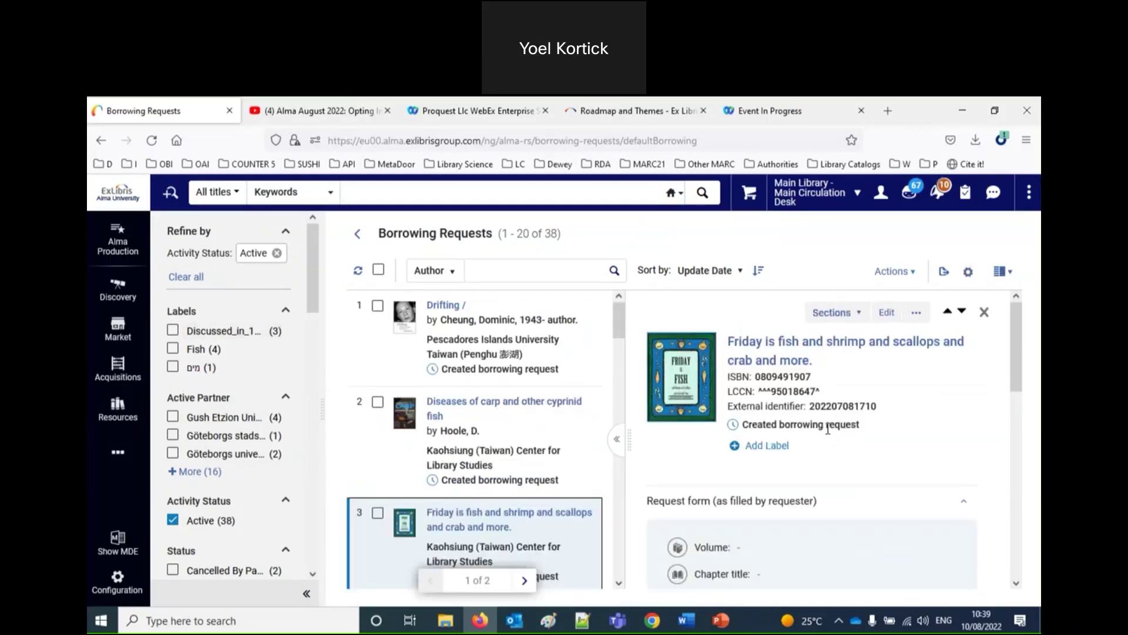
pyautogui.click(795, 451)
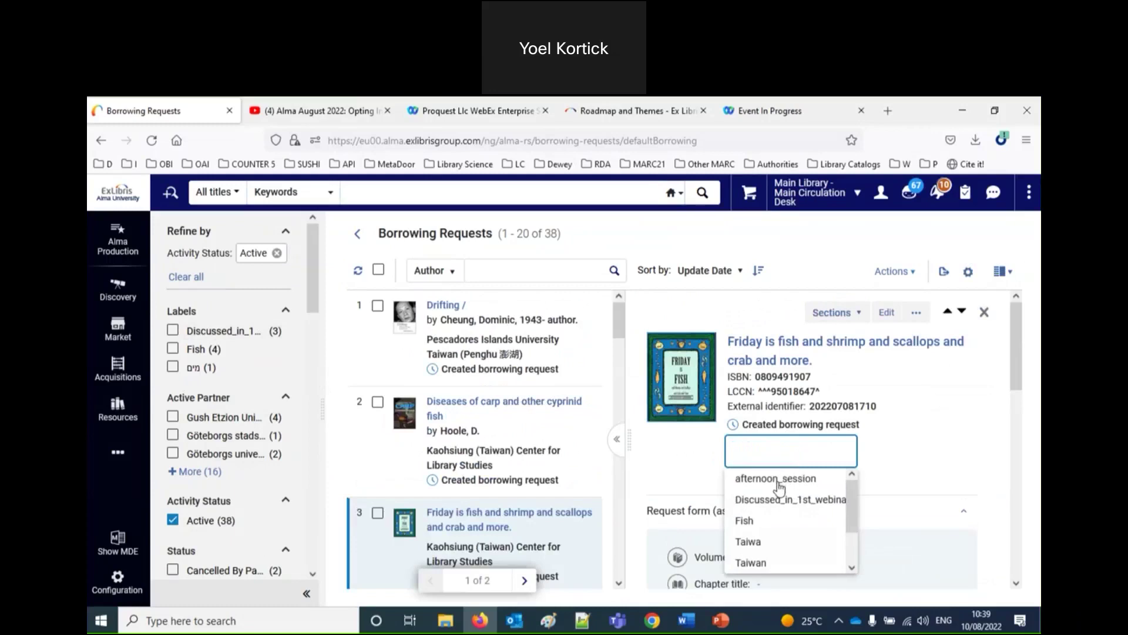
pyautogui.scroll(-1, 788, 493)
pyautogui.scroll(1, 775, 546)
pyautogui.press('Escape')
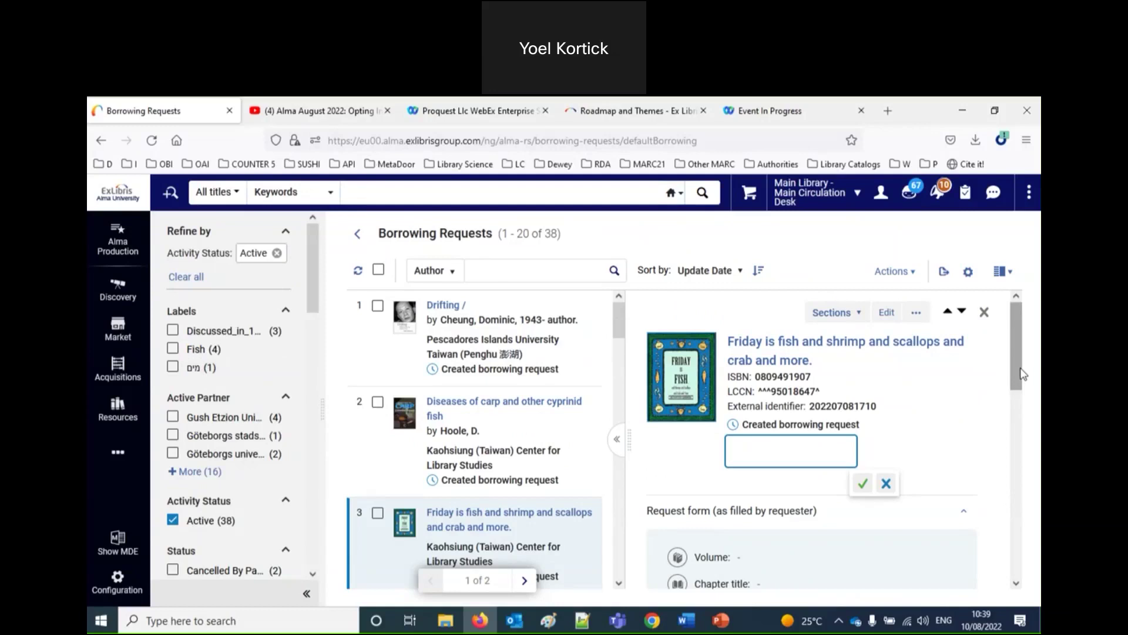
pyautogui.press('Return')
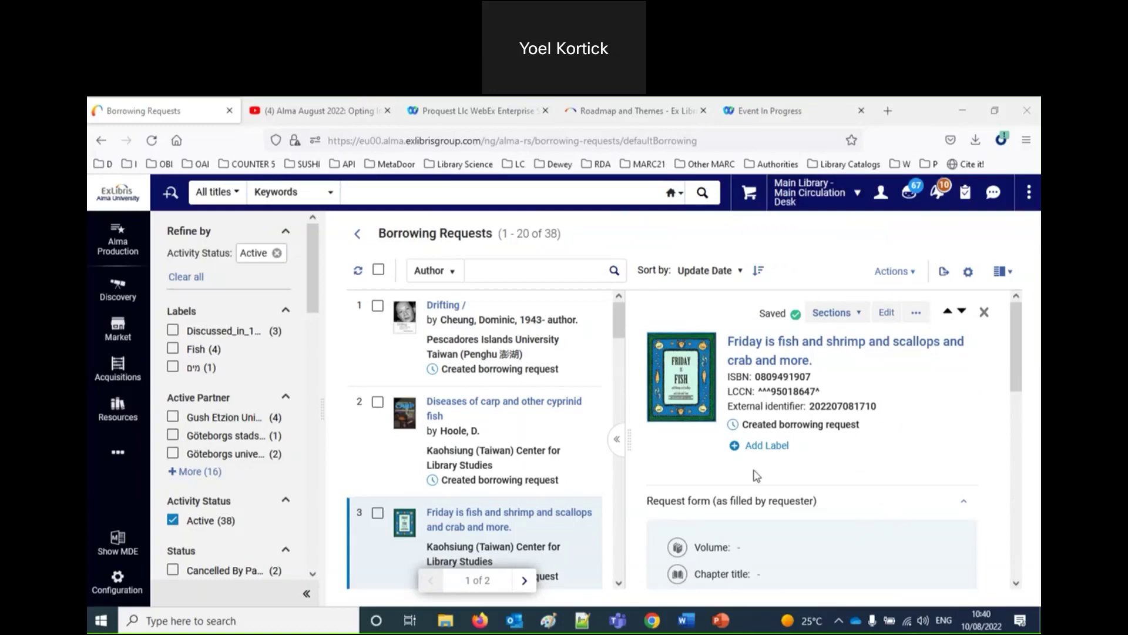
pyautogui.click(985, 312)
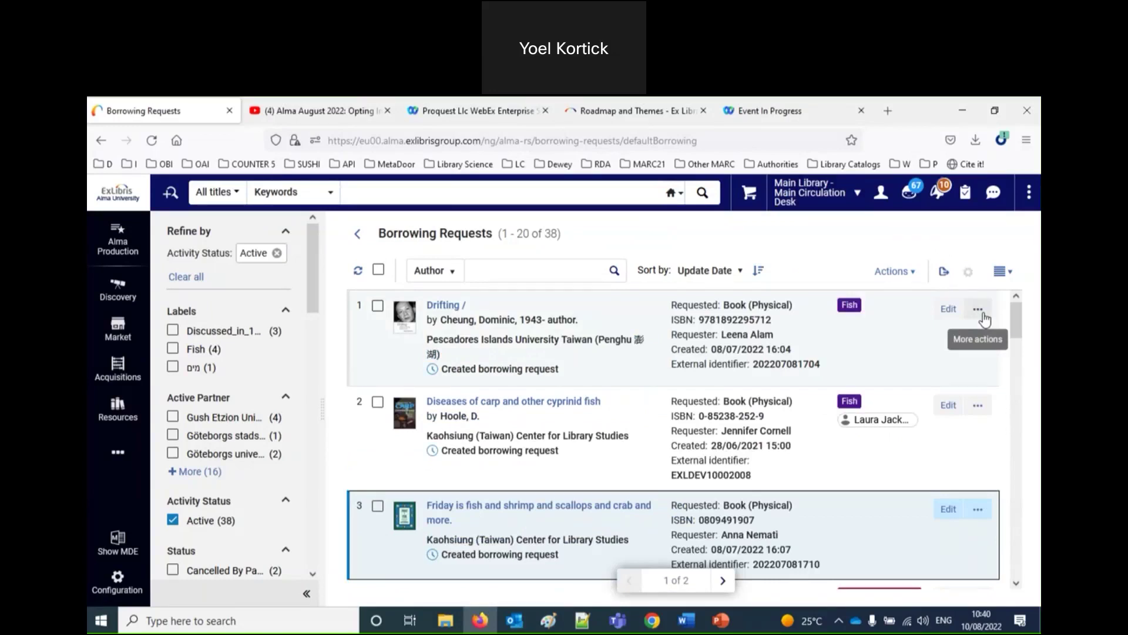
# Collapse and reopen the facets pane, and display the borrowing requests in split view.
pyautogui.click(307, 596)
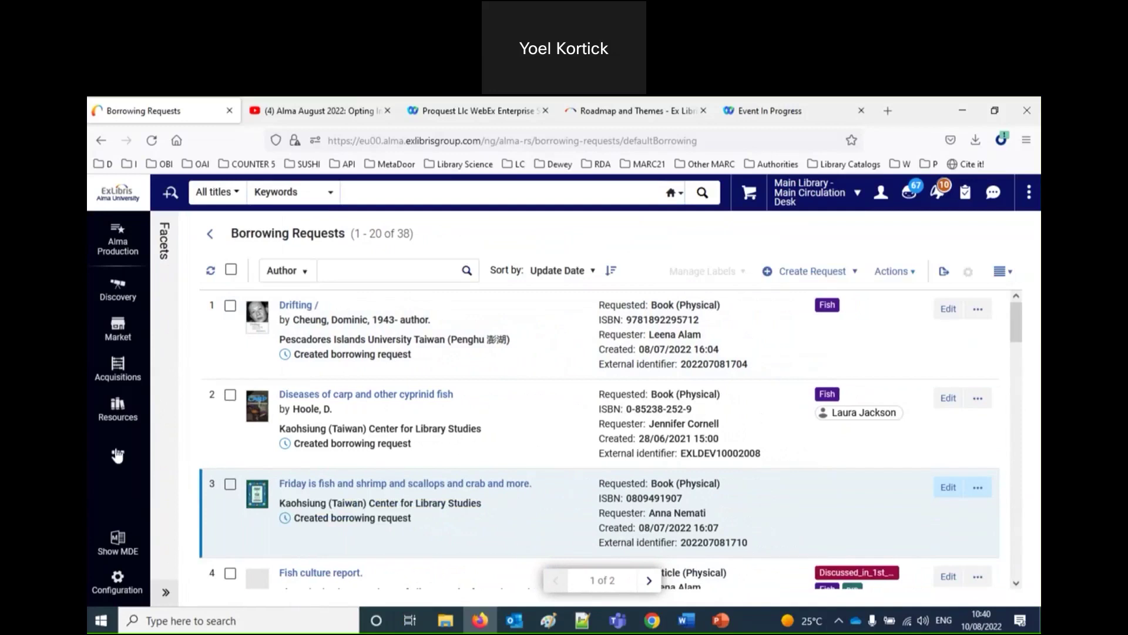
pyautogui.click(162, 469)
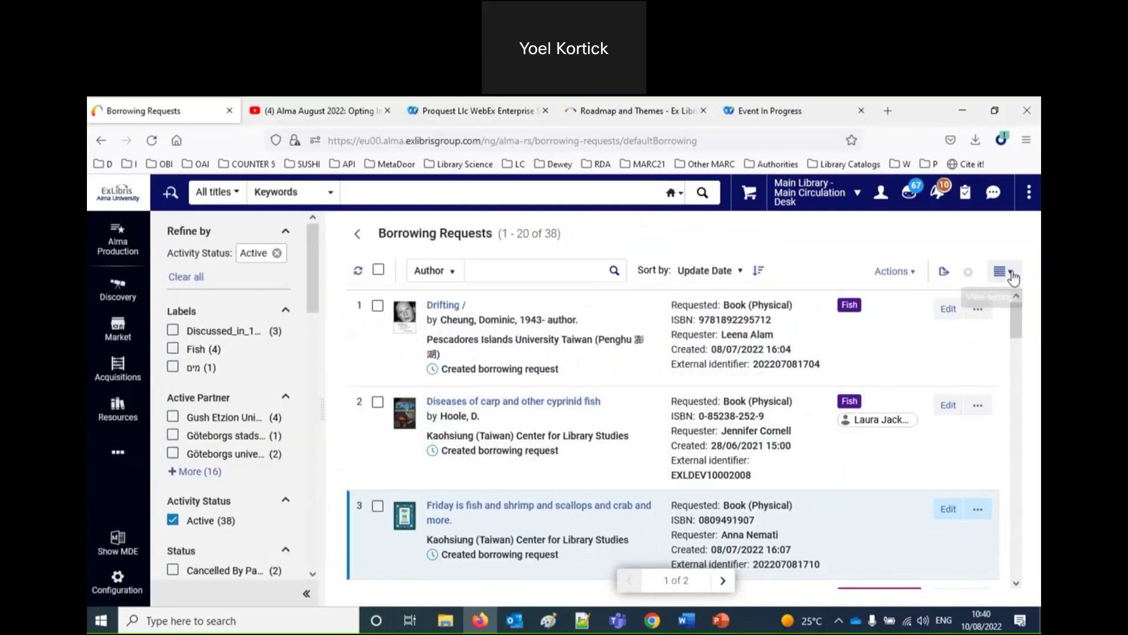
pyautogui.click(1011, 275)
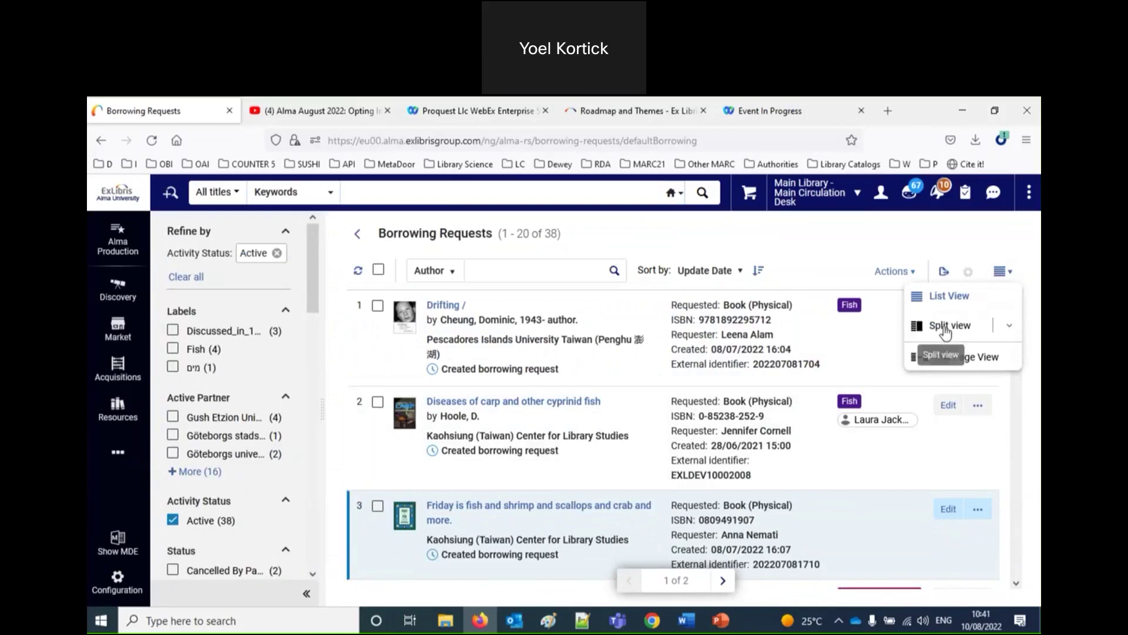
pyautogui.click(1009, 327)
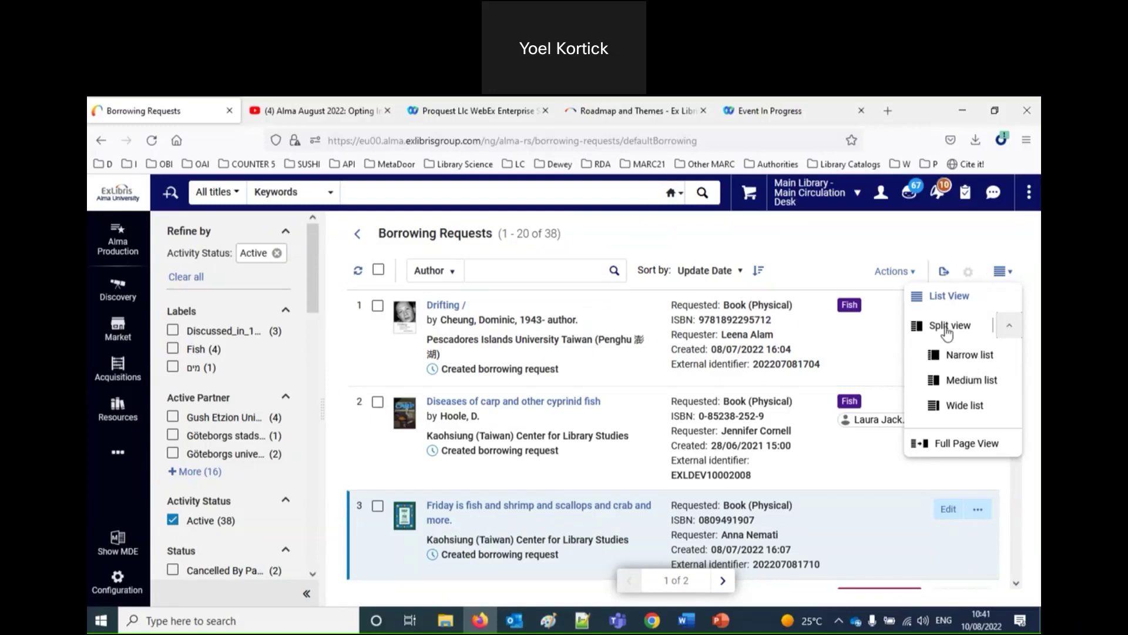
pyautogui.click(969, 382)
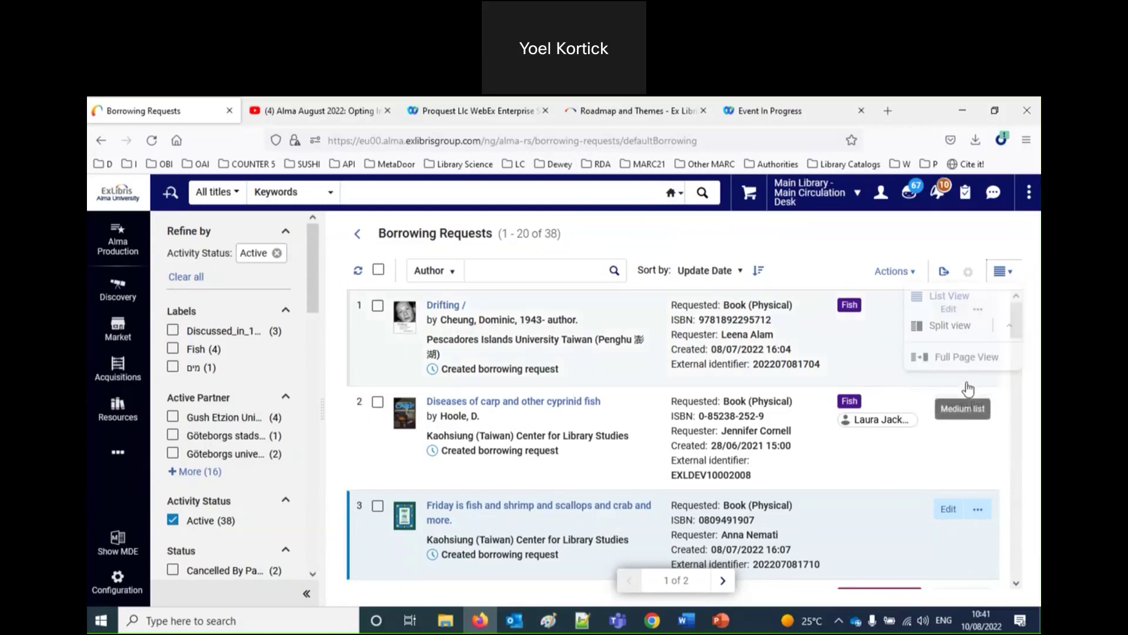
pyautogui.click(1003, 271)
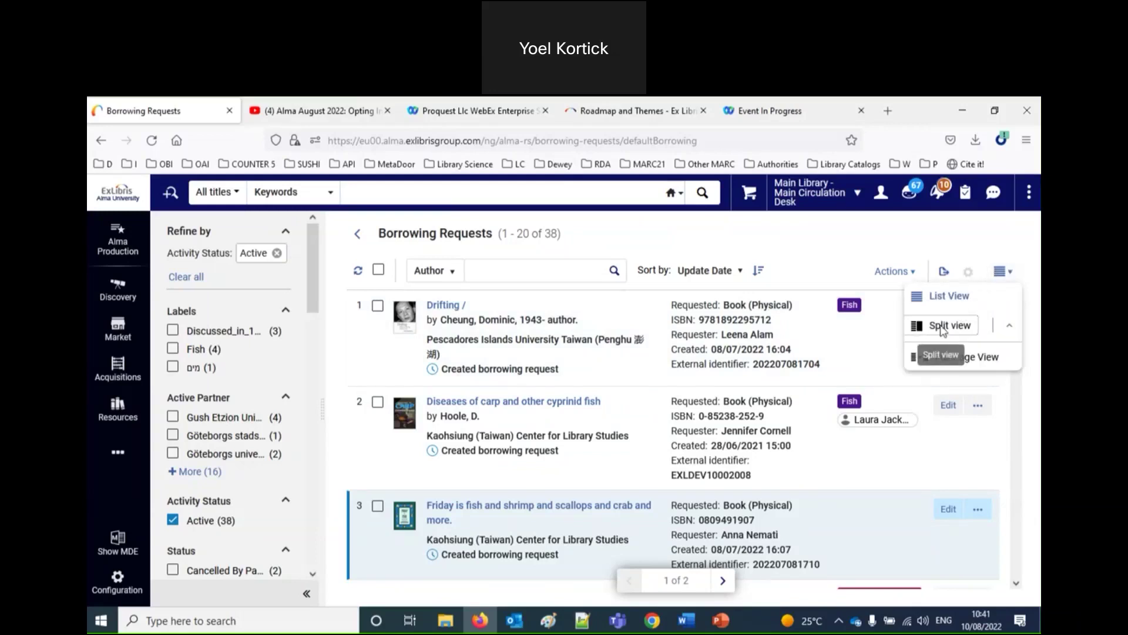
pyautogui.click(942, 329)
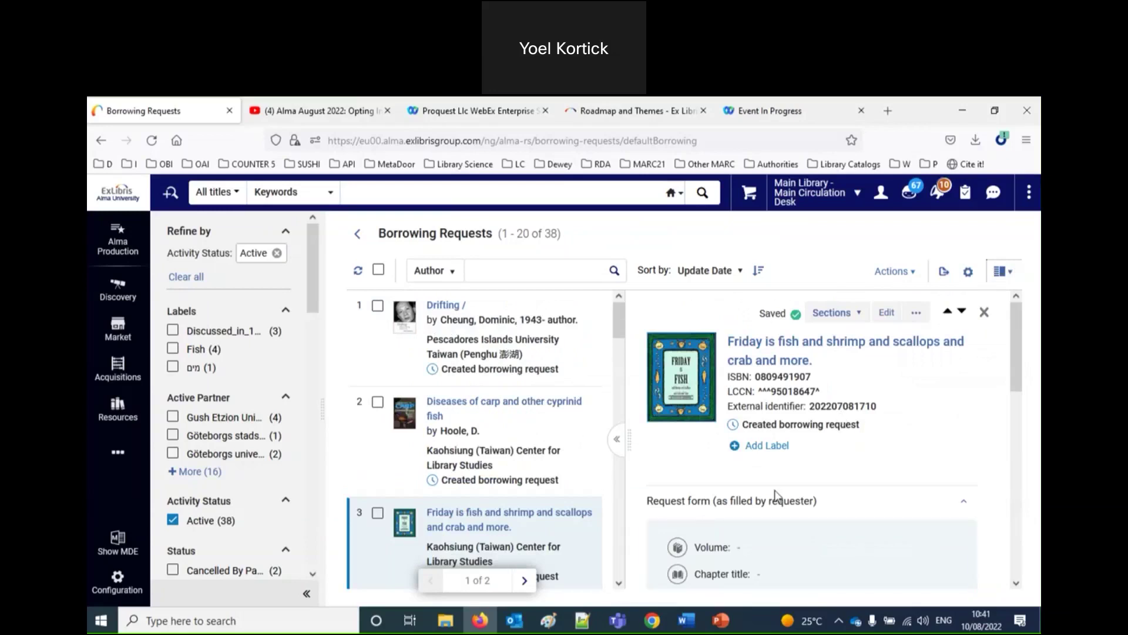
# Open the "DNA barcodes of the native ray-finned fishes in Taiwan" request and look through its details.
pyautogui.scroll(-3, 780, 499)
pyautogui.click(529, 535)
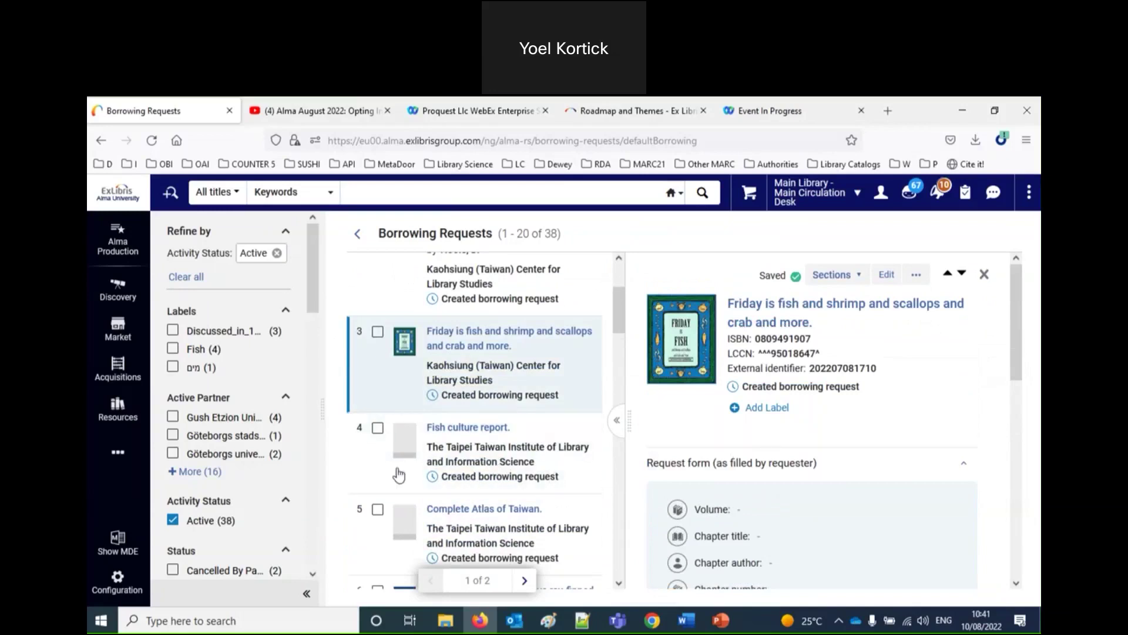
pyautogui.scroll(-2, 487, 484)
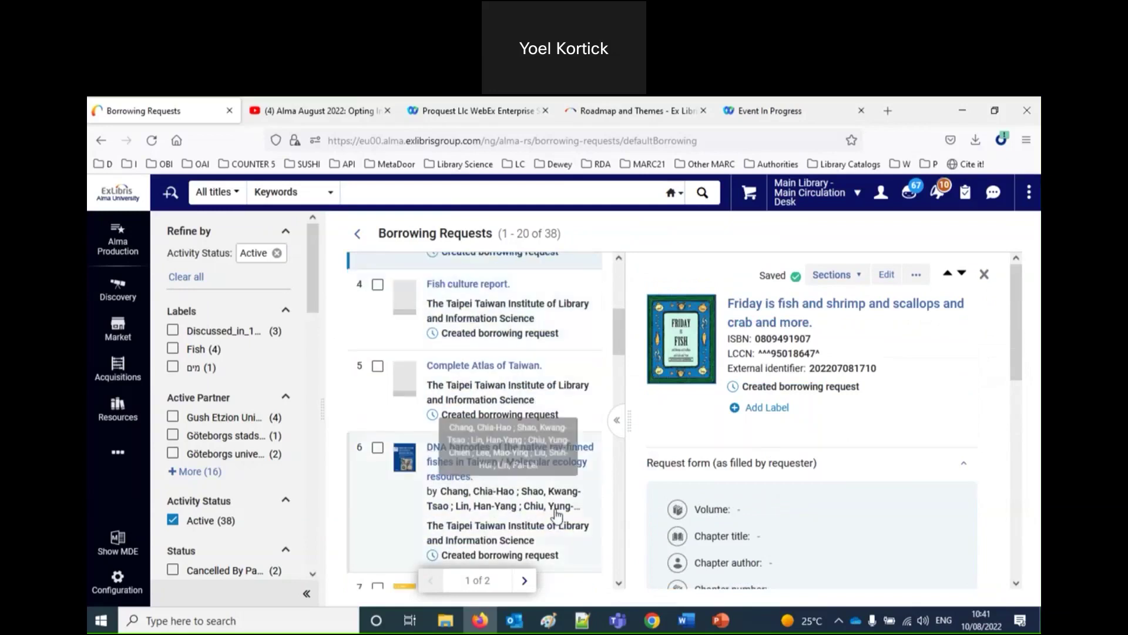
pyautogui.scroll(-2, 487, 484)
pyautogui.click(527, 365)
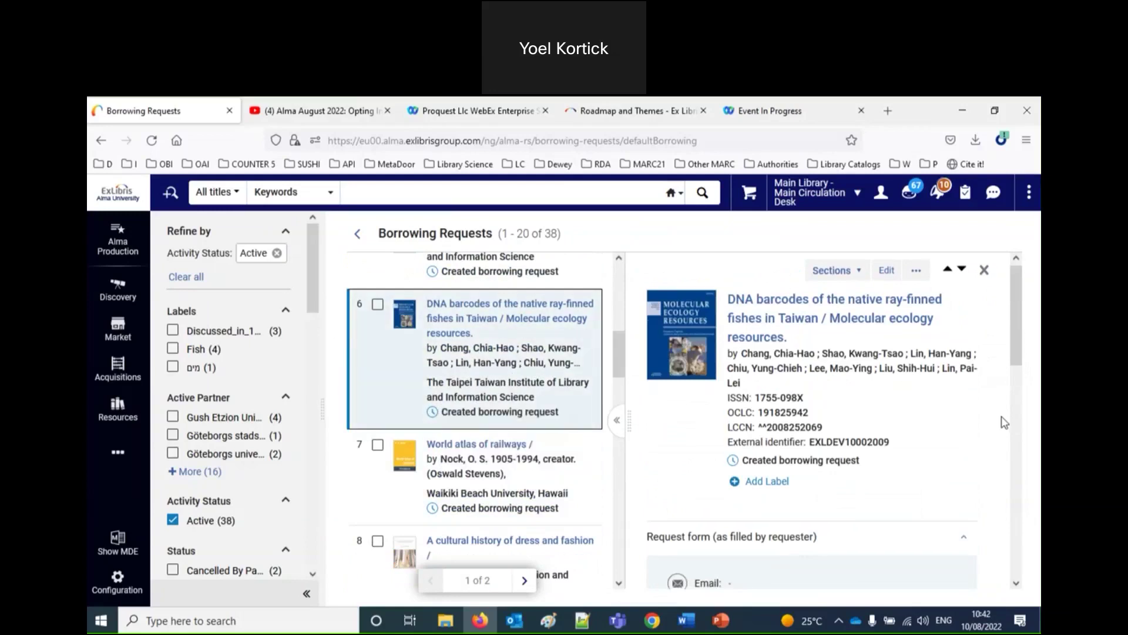
pyautogui.scroll(-10, 921, 464)
pyautogui.scroll(10, 920, 473)
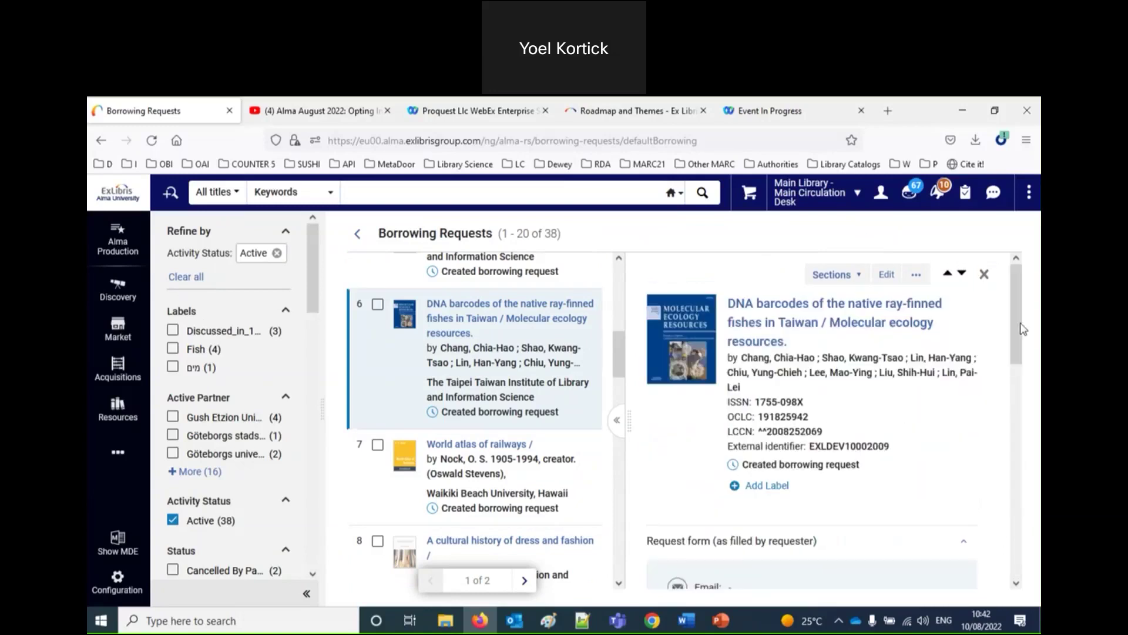
# Widen the request list by moving the divider towards the details pane, and return to the first request.
pyautogui.moveTo(1011, 337); pyautogui.dragTo(807, 236)
pyautogui.moveTo(628, 400); pyautogui.dragTo(846, 416)
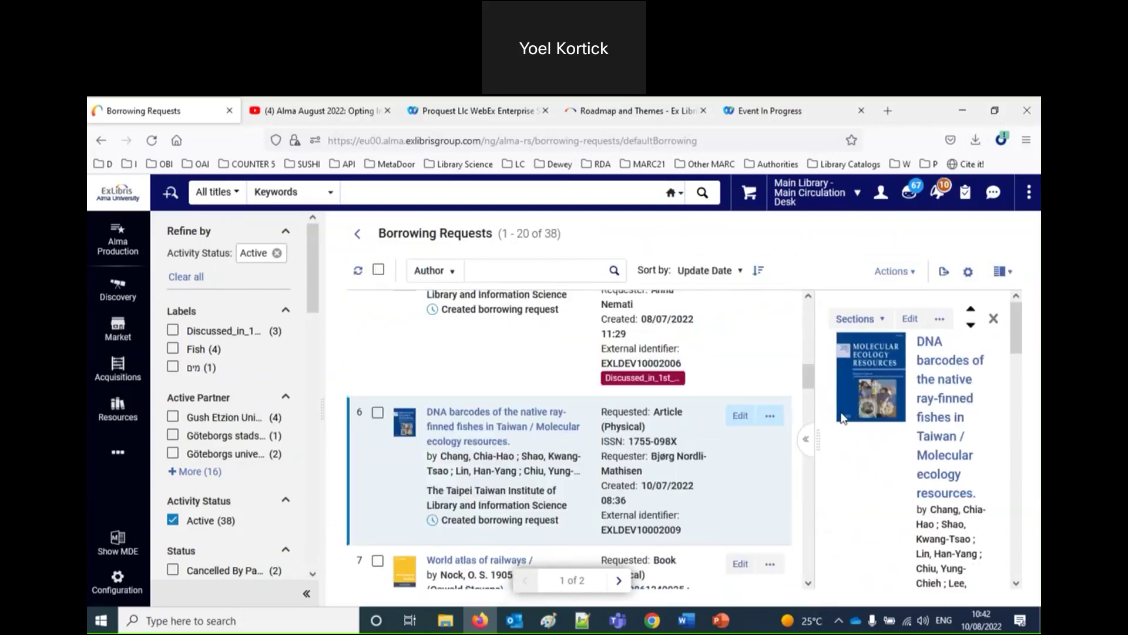
pyautogui.scroll(10, 664, 444)
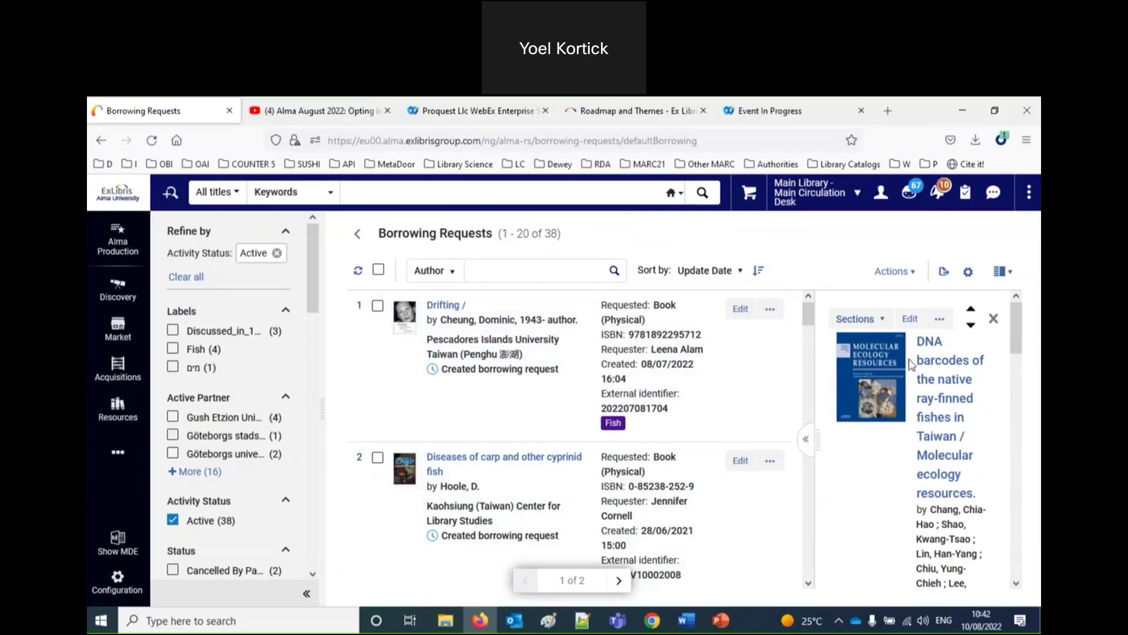
# Set the split view layout to Narrow list.
pyautogui.click(1006, 278)
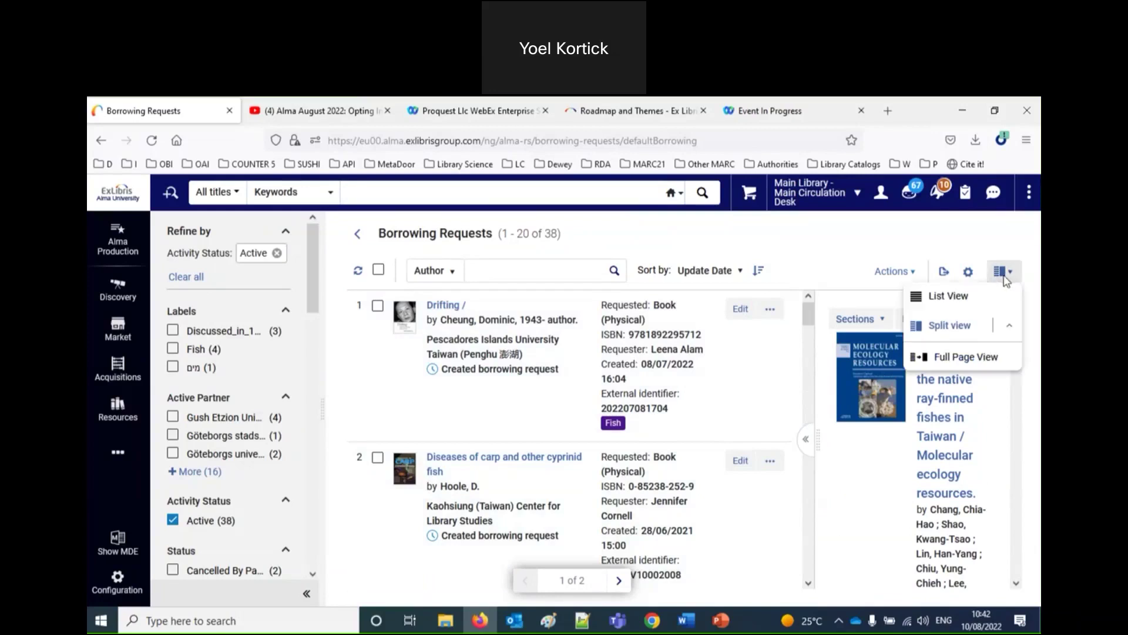
pyautogui.click(947, 325)
pyautogui.click(997, 277)
pyautogui.click(953, 328)
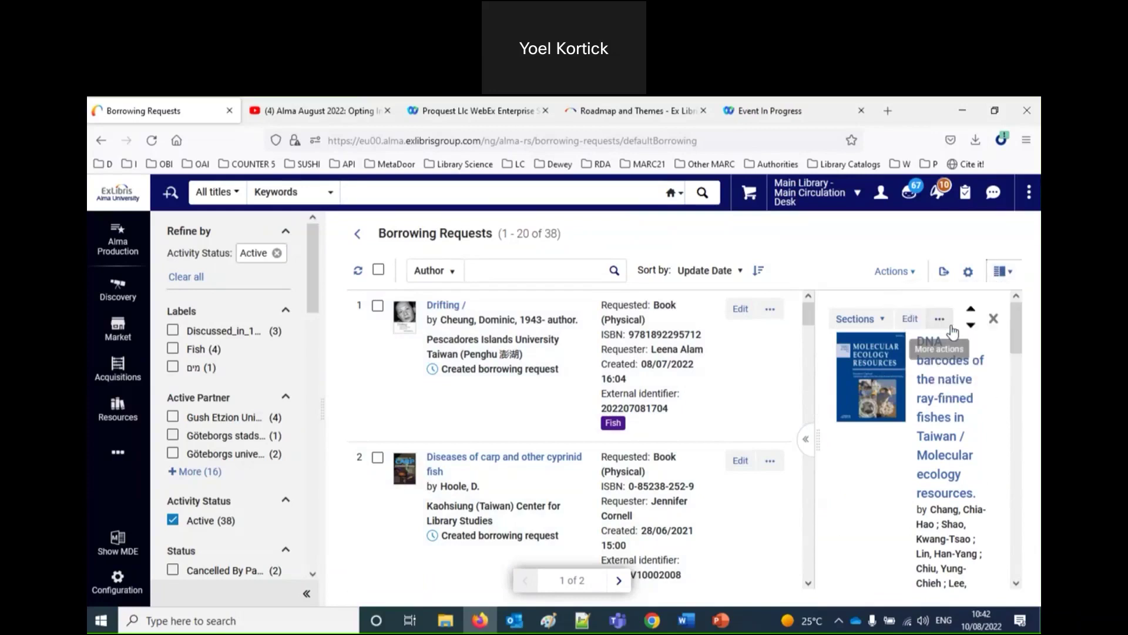
pyautogui.click(1002, 271)
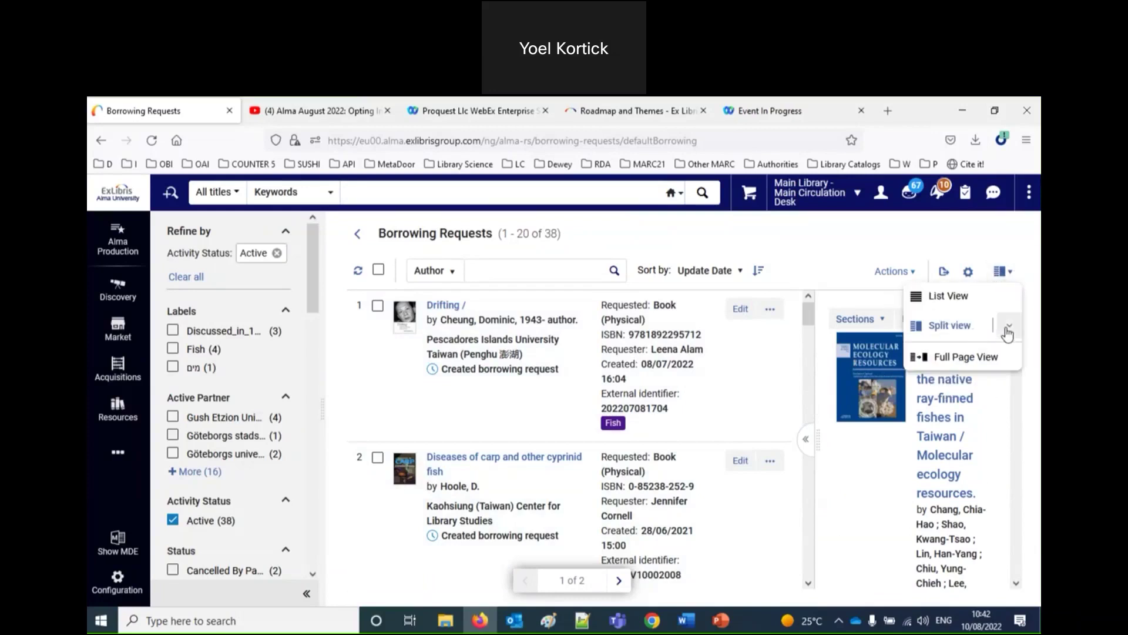
pyautogui.click(1008, 327)
pyautogui.click(970, 356)
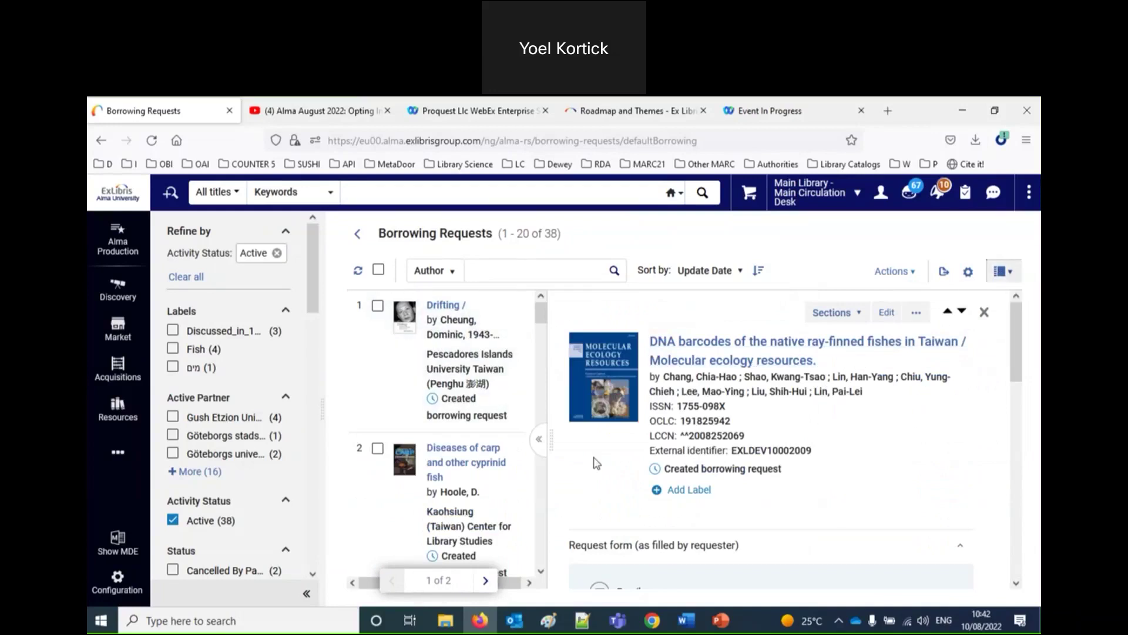
# Set the split view layout to Wide list and move the divider so the list and request details have similar widths.
pyautogui.click(1005, 276)
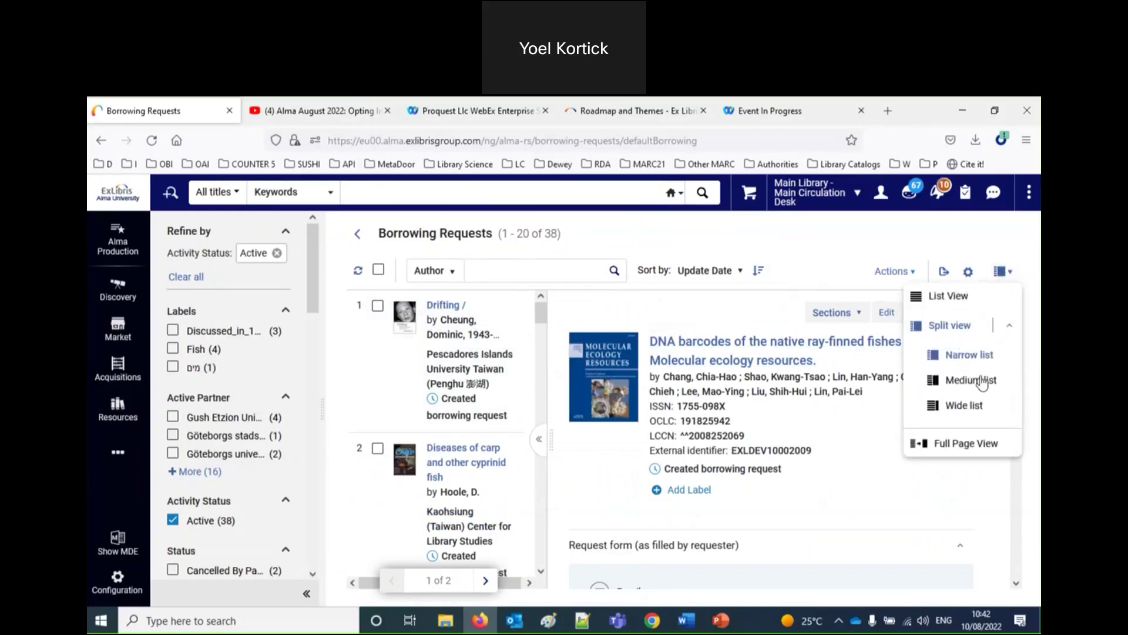
pyautogui.click(965, 412)
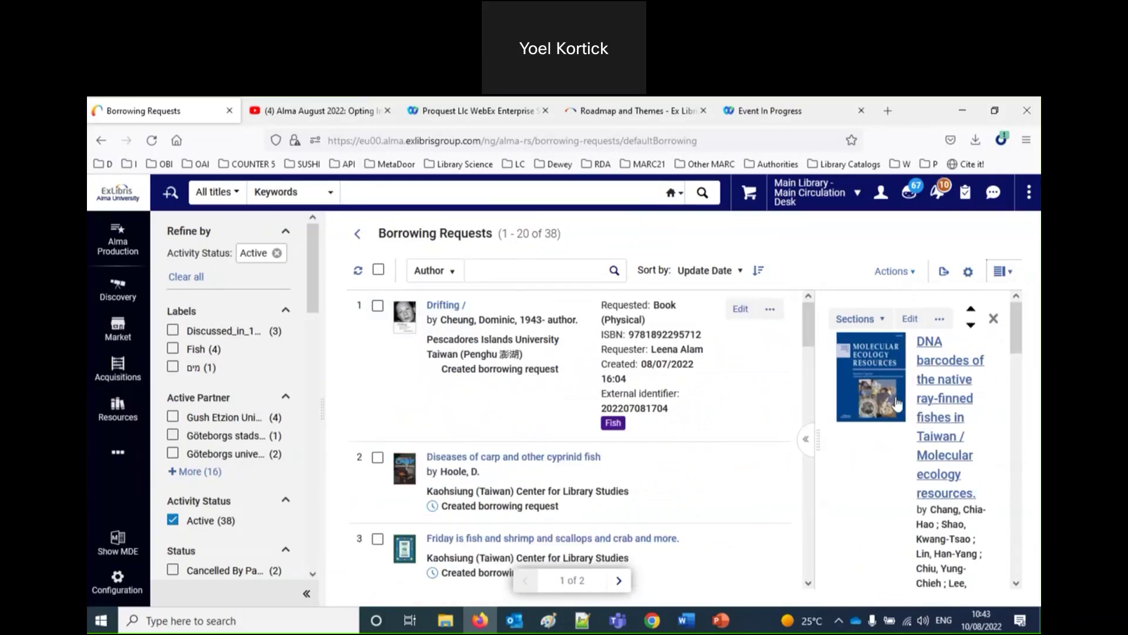
pyautogui.moveTo(717, 398); pyautogui.dragTo(631, 394)
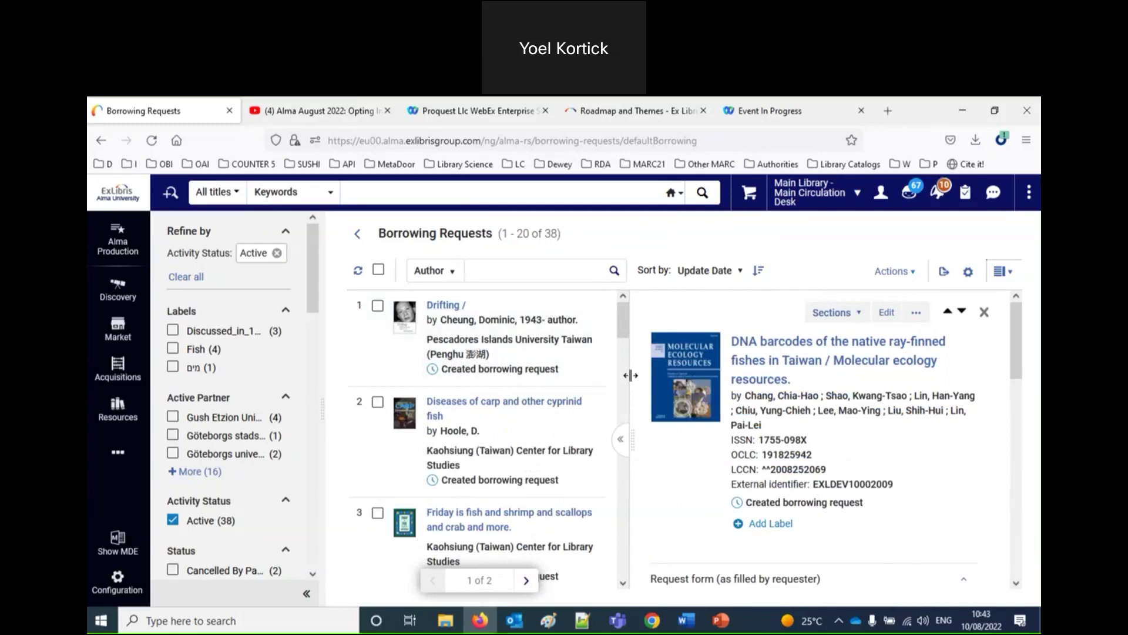
pyautogui.moveTo(630, 375); pyautogui.dragTo(871, 397)
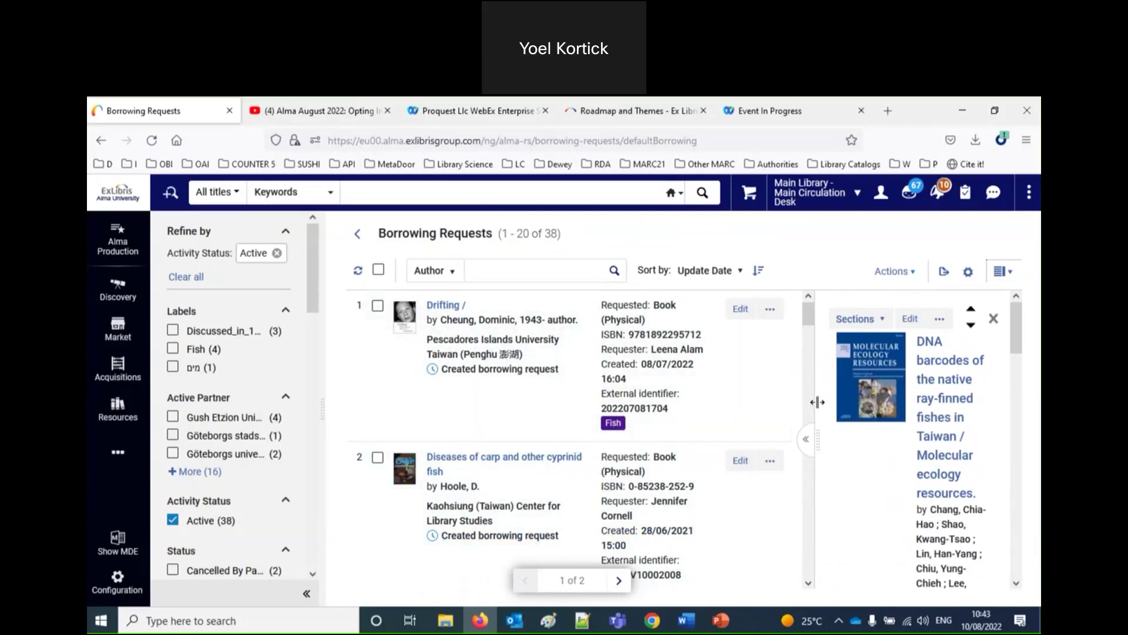
pyautogui.moveTo(818, 402); pyautogui.dragTo(625, 410)
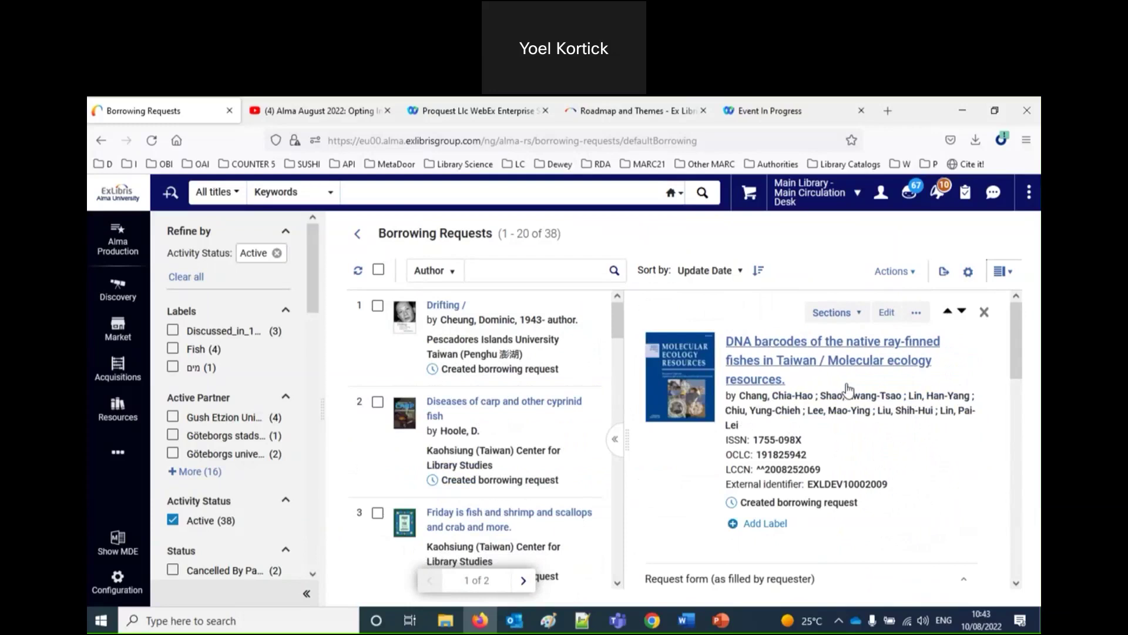
pyautogui.scroll(-10, 860, 397)
pyautogui.scroll(10, 860, 397)
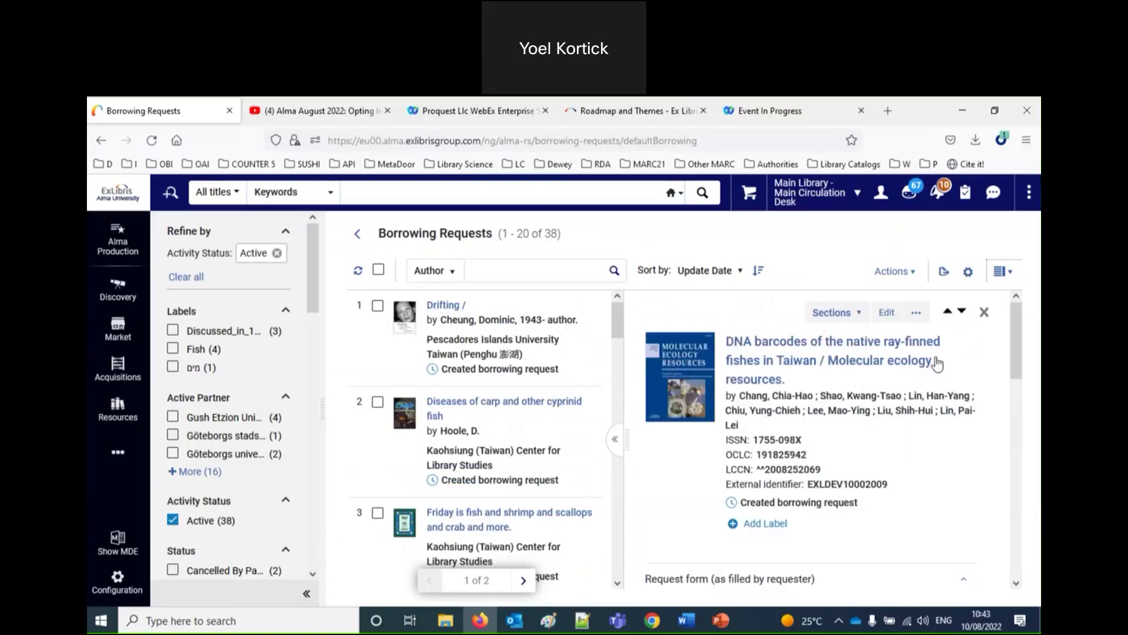
# Show the DNA barcodes request in Full Page View and return the borrowing requests to List View.
pyautogui.click(1008, 273)
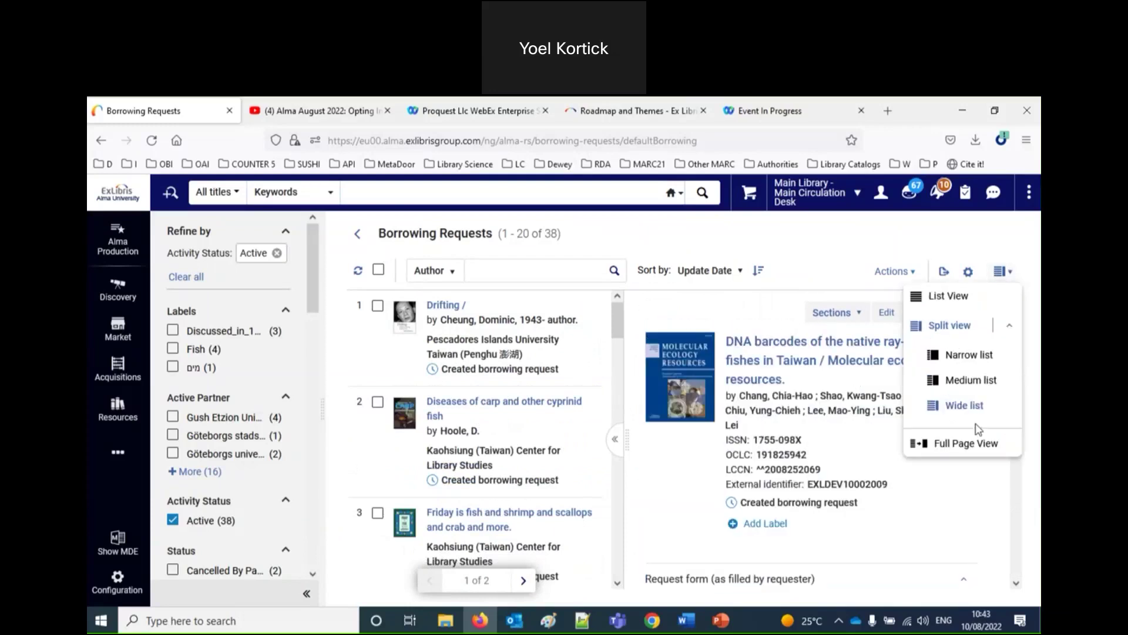
pyautogui.click(944, 450)
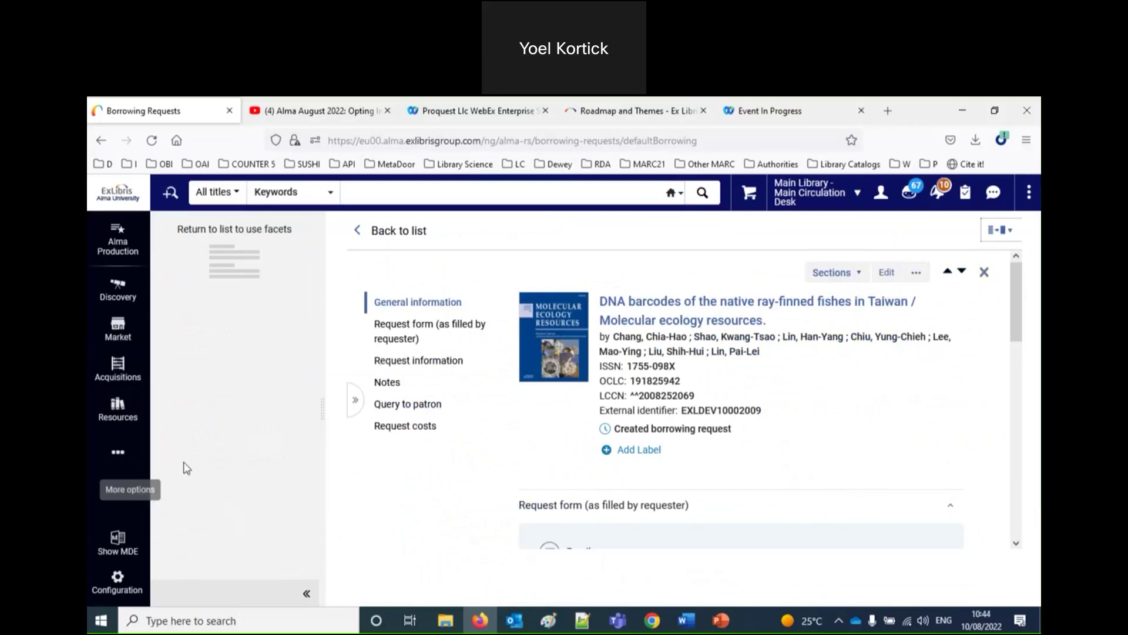
pyautogui.click(1002, 231)
pyautogui.click(952, 253)
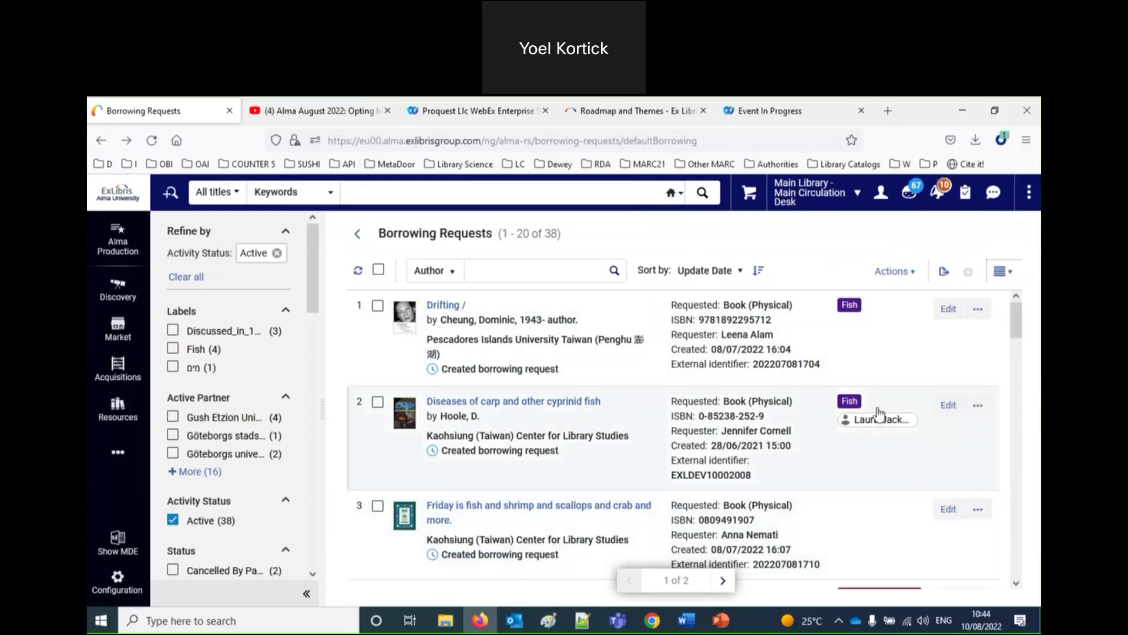
# Open the Diseases of carp and other cyprinid fish request from the list, and switch back to List View.
pyautogui.click(847, 404)
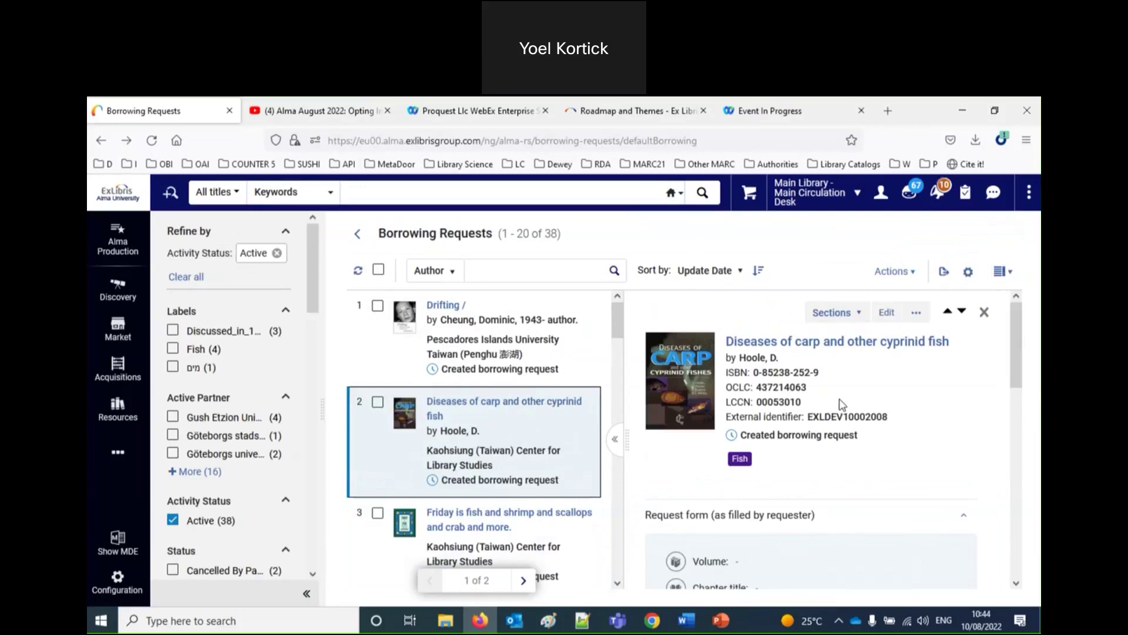
pyautogui.click(1002, 272)
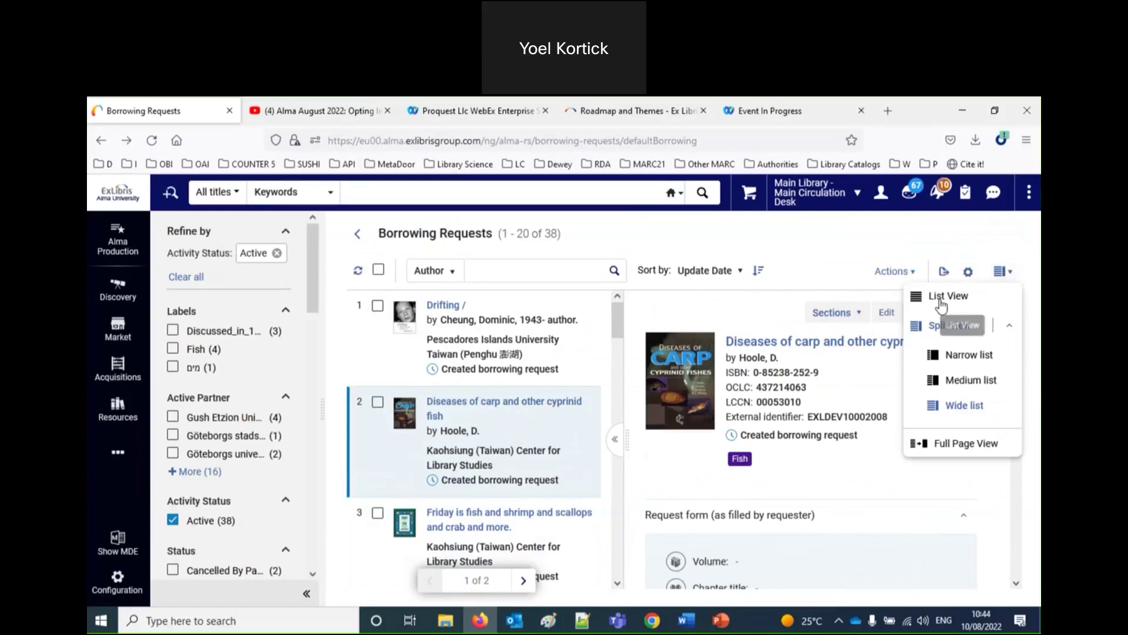
pyautogui.click(943, 297)
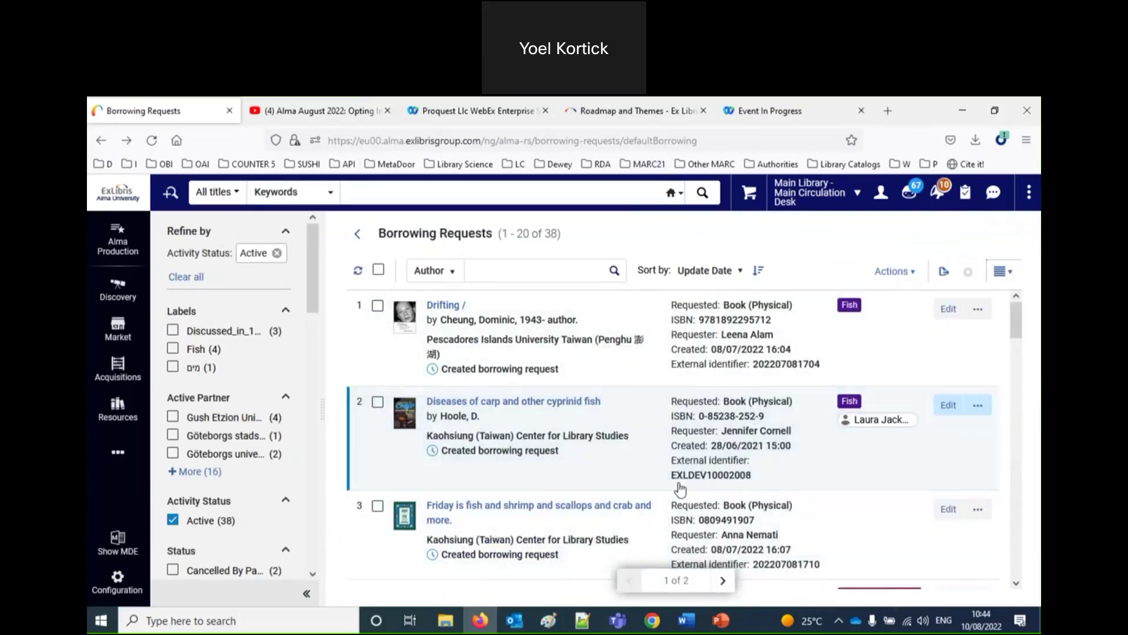
# Open the "Winning every moment" request further down the list and review its request form and notes.
pyautogui.scroll(-5, 685, 491)
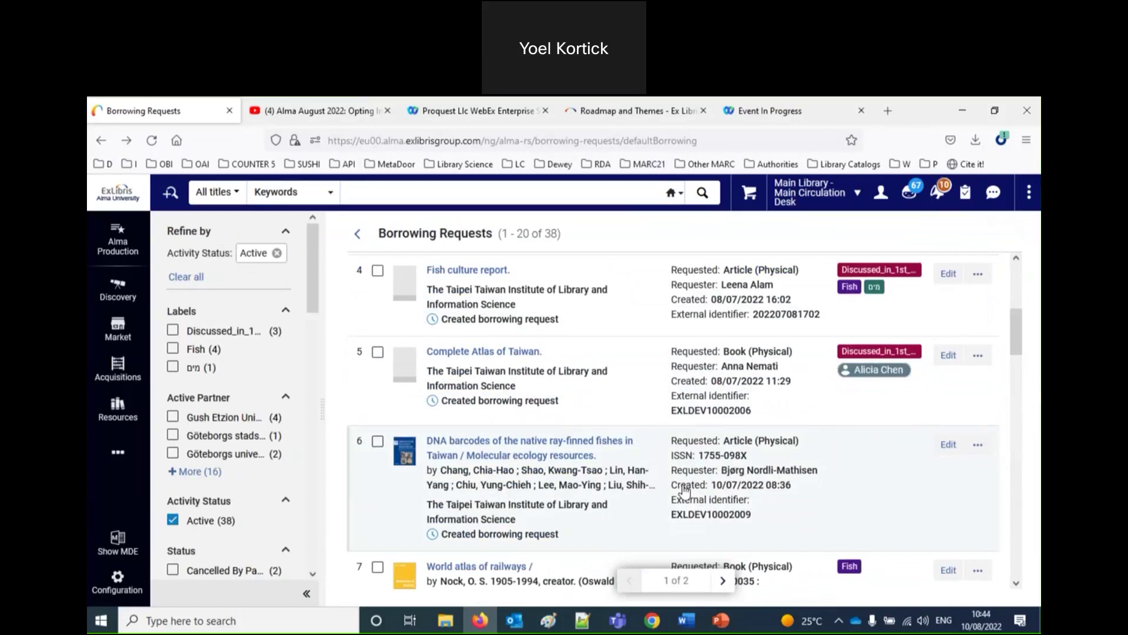
pyautogui.scroll(-4, 684, 491)
pyautogui.scroll(-4, 684, 490)
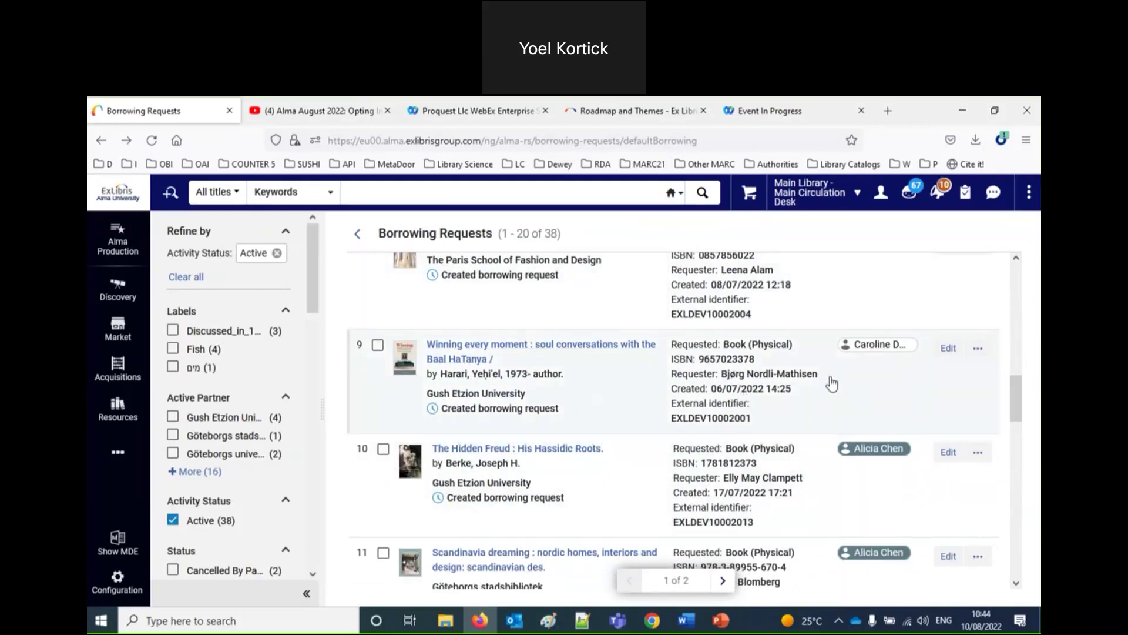
pyautogui.click(607, 392)
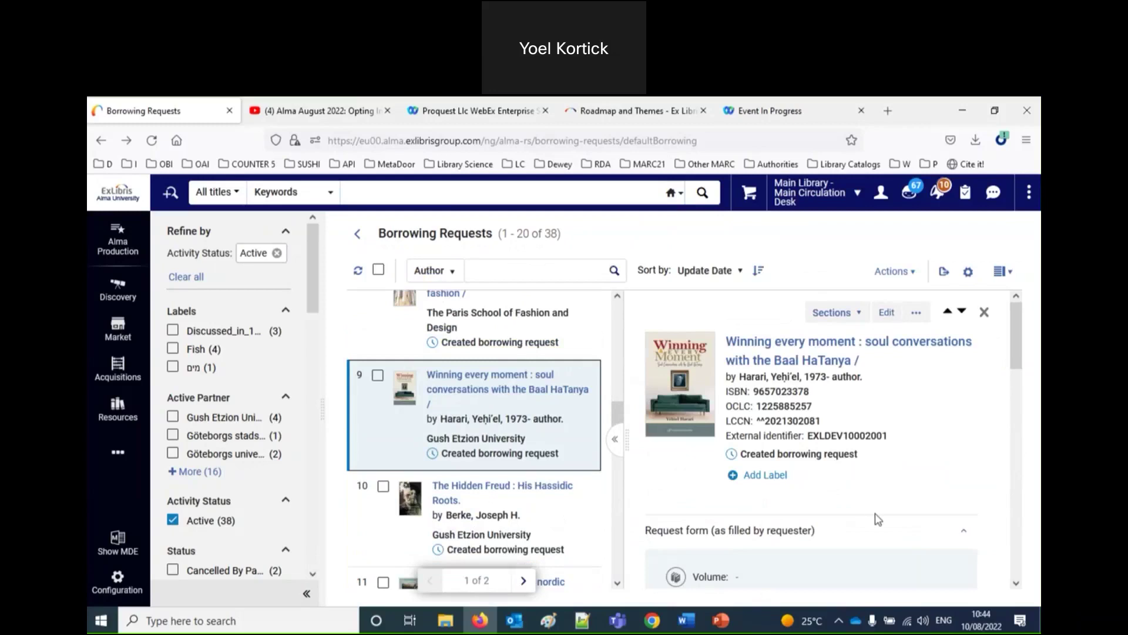
pyautogui.scroll(-10, 877, 519)
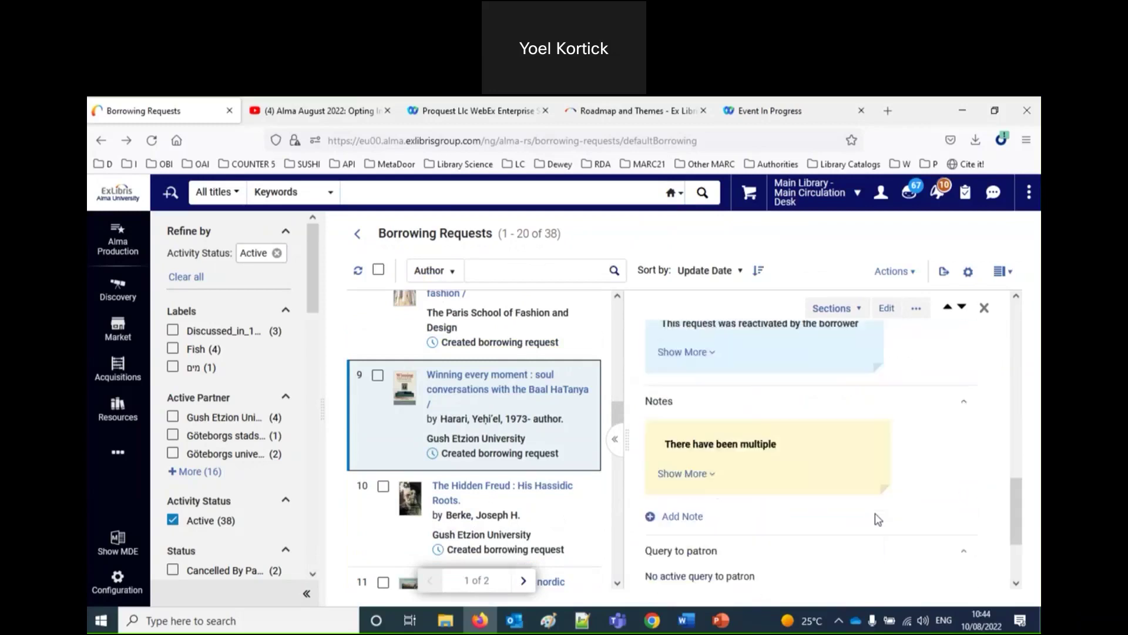
pyautogui.scroll(8, 877, 519)
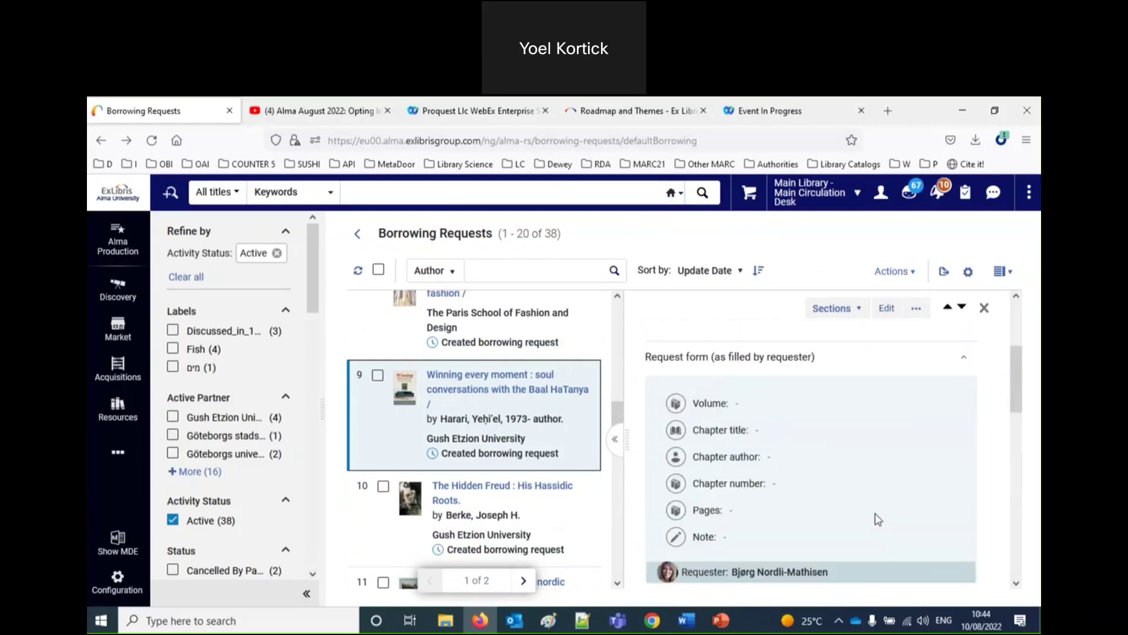
pyautogui.scroll(1, 878, 519)
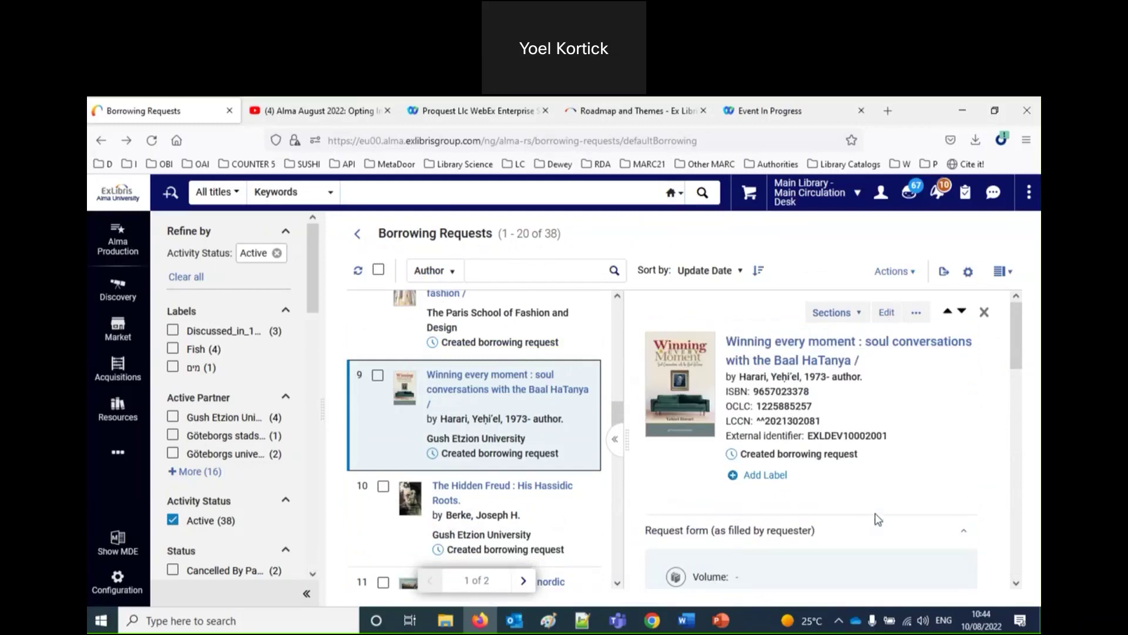
# Look through the details of the "Winning every moment" request, jumping to its Notes section and to its Request form section.
pyautogui.scroll(-5, 878, 519)
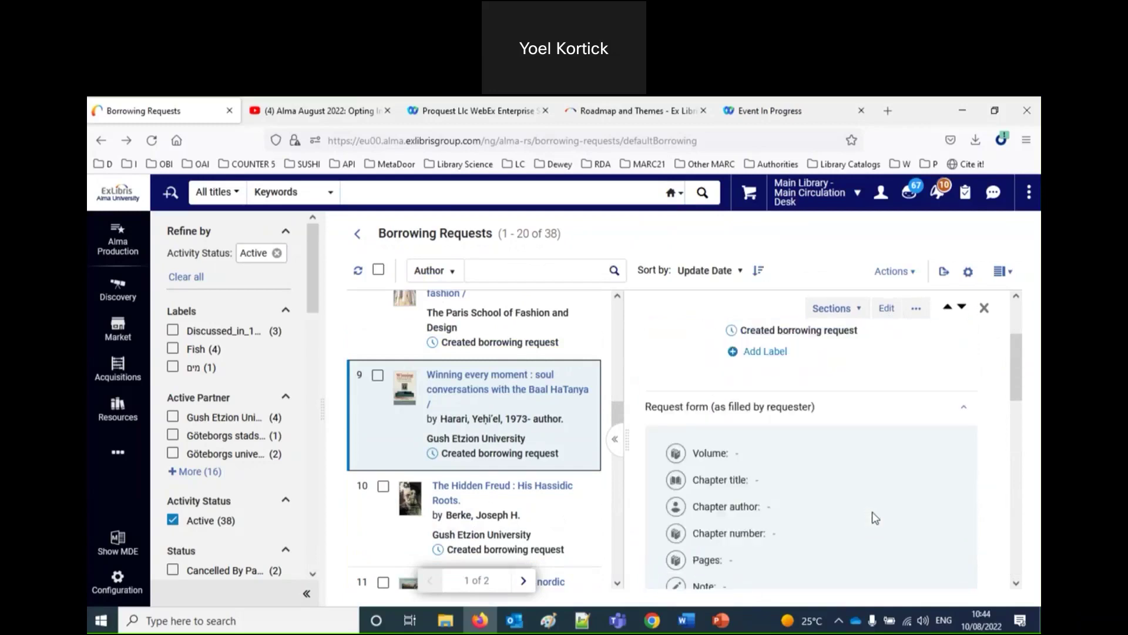
pyautogui.scroll(-4, 876, 517)
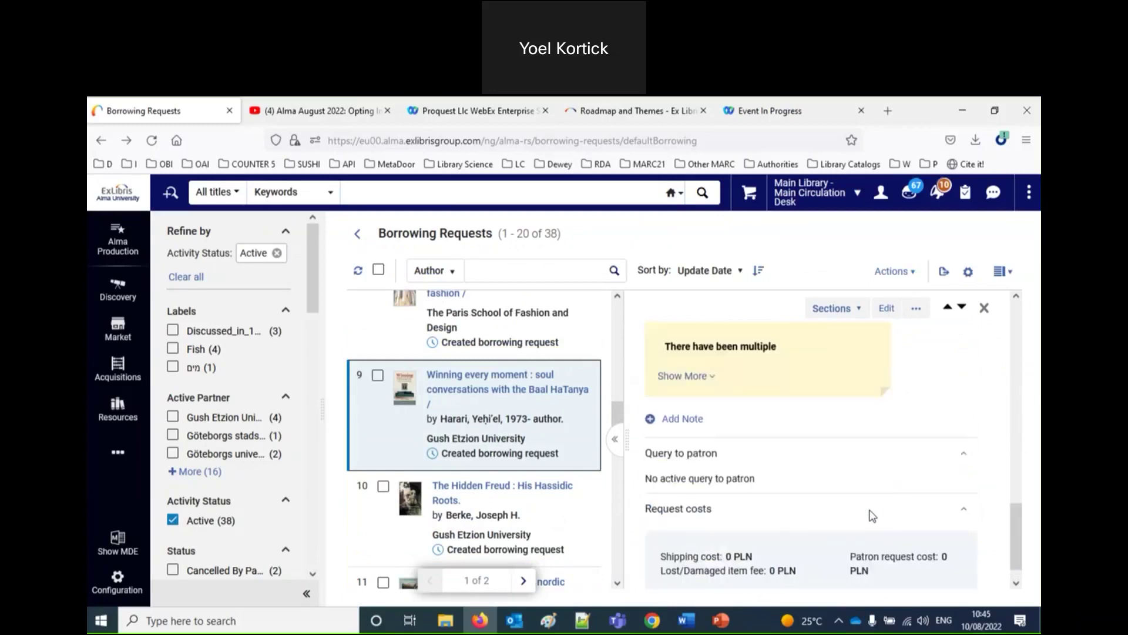
pyautogui.scroll(6, 874, 516)
pyautogui.scroll(5, 872, 516)
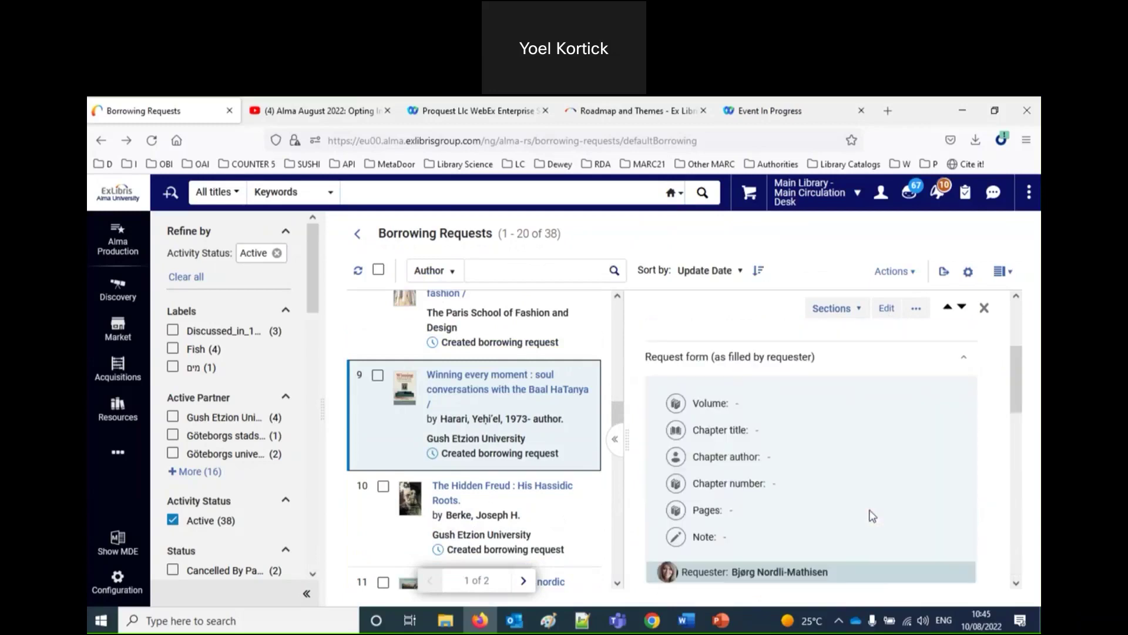
pyautogui.click(860, 318)
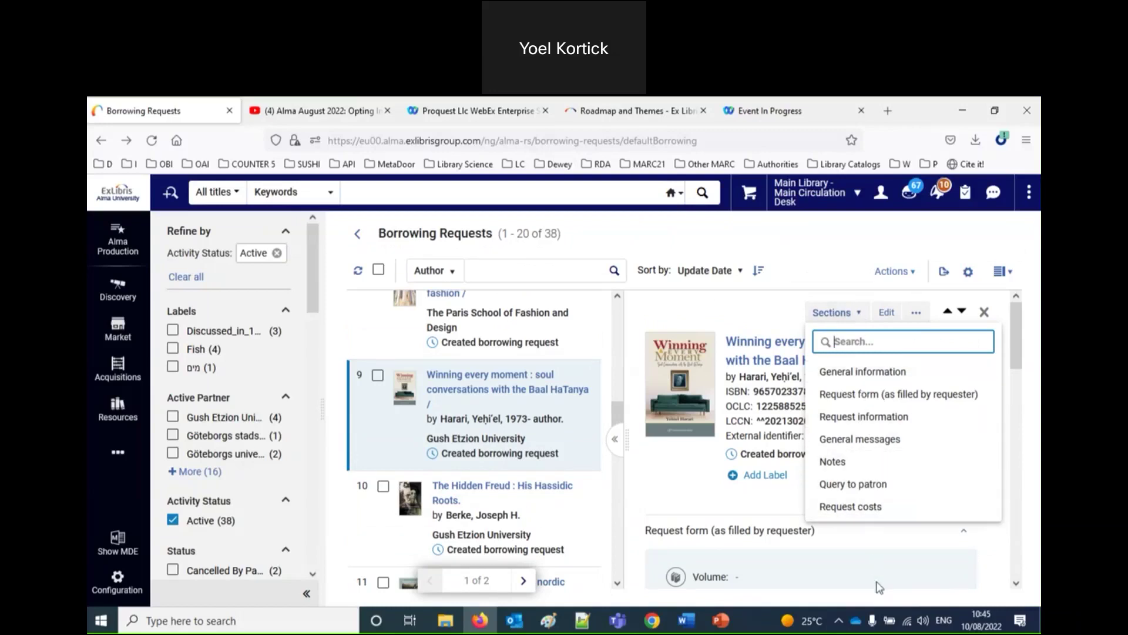
pyautogui.click(838, 468)
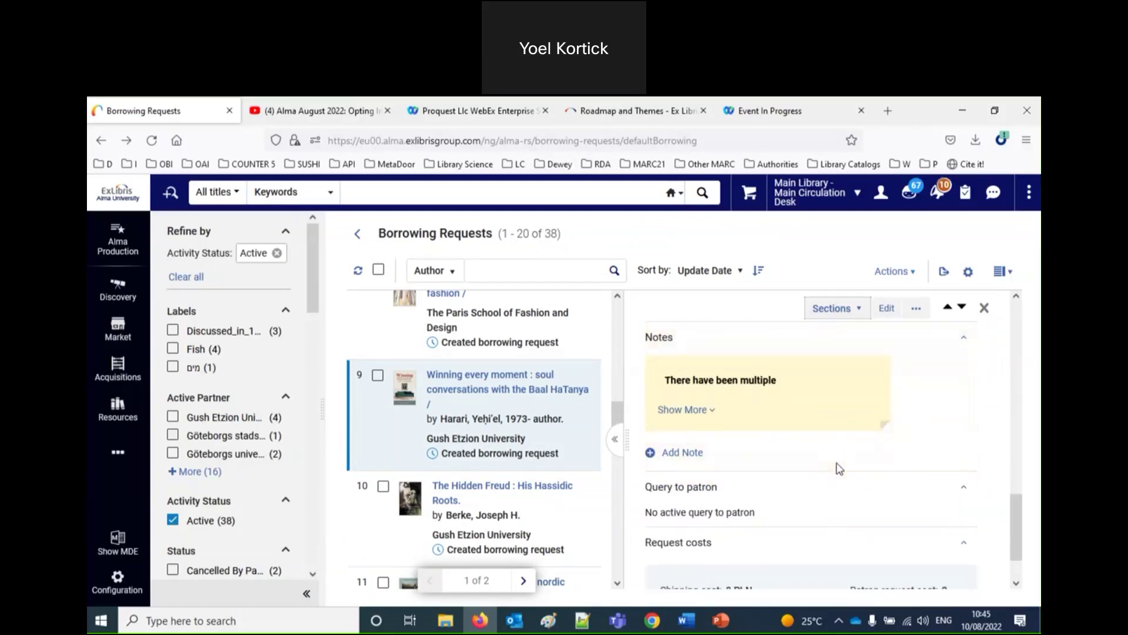
pyautogui.click(858, 308)
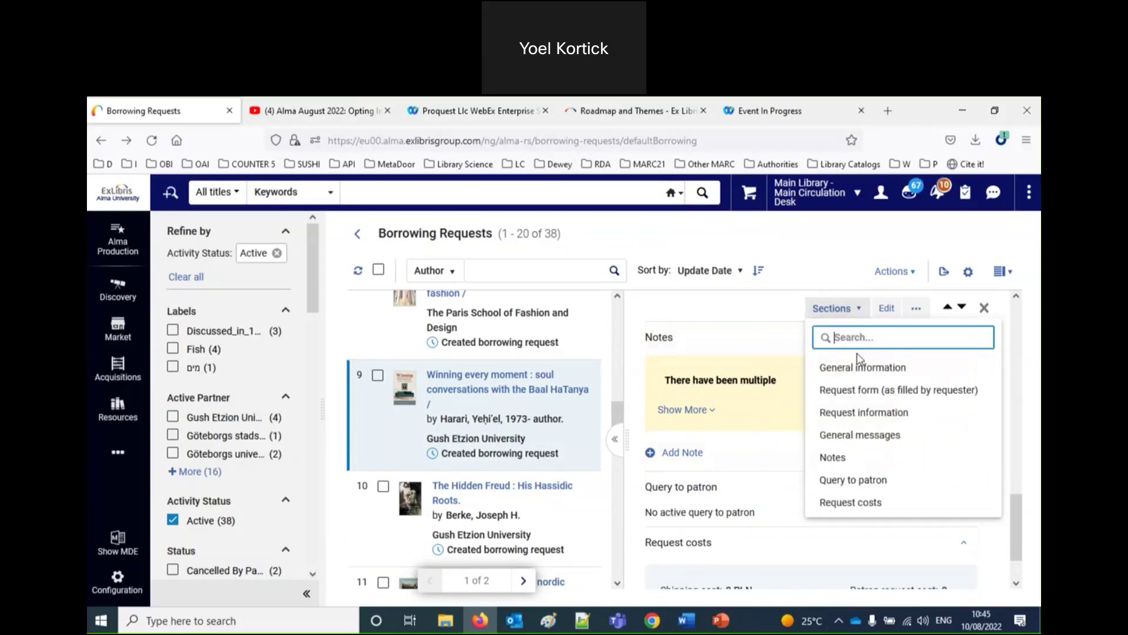
pyautogui.click(864, 391)
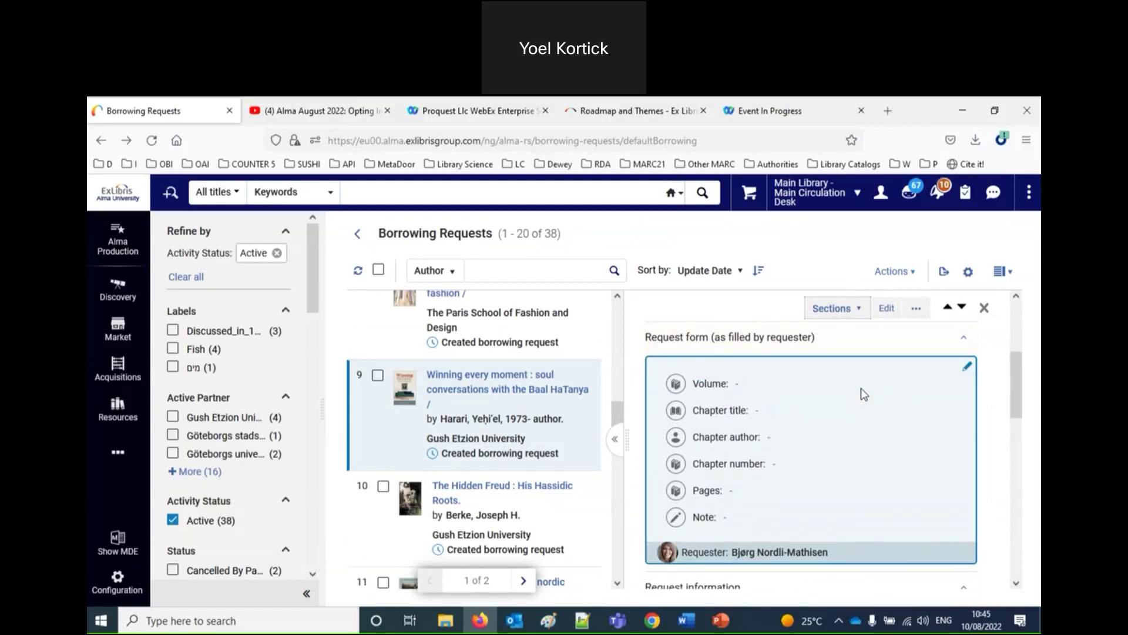
# Review the request from its general information down to Request information, and display the list of available sections.
pyautogui.moveTo(1018, 399); pyautogui.dragTo(1012, 347)
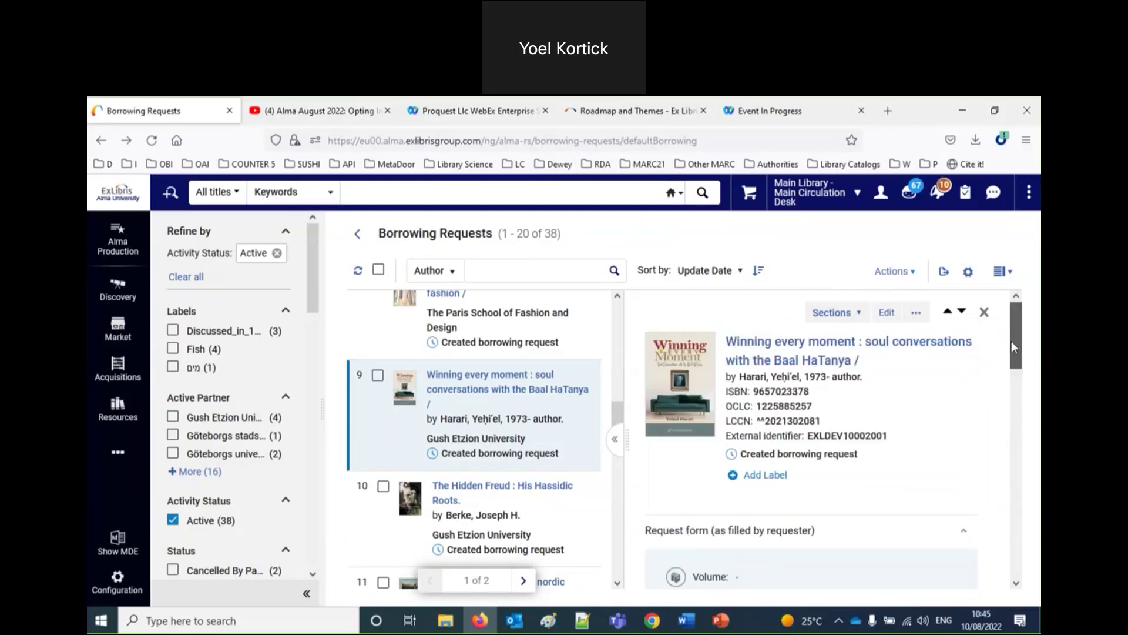
pyautogui.scroll(-3, 1010, 340)
pyautogui.scroll(-3, 997, 378)
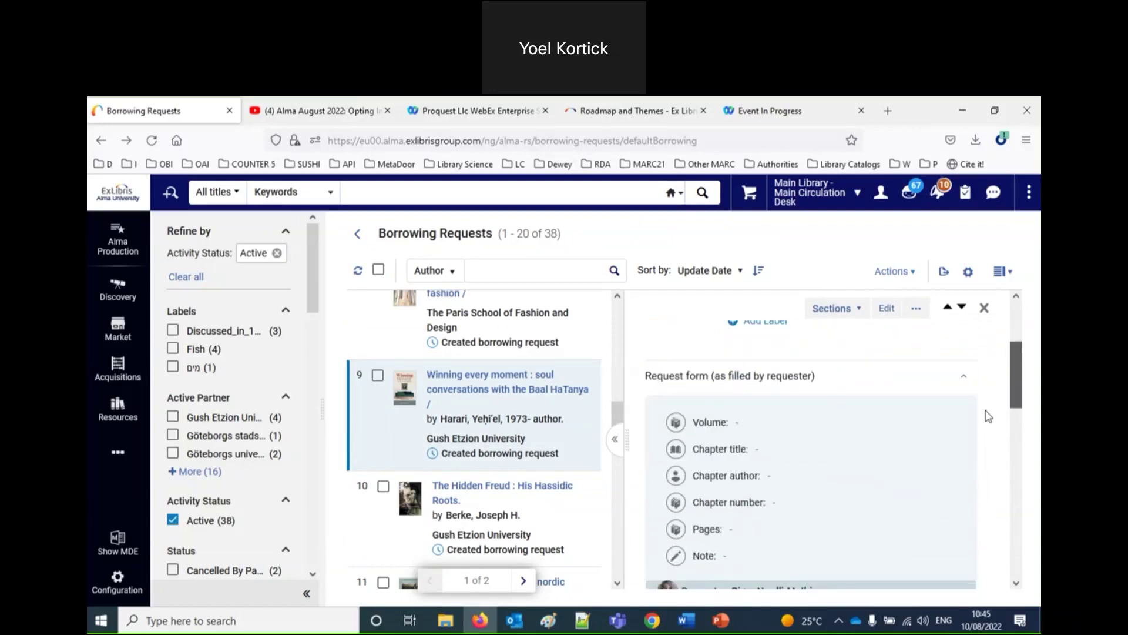
pyautogui.scroll(-2, 987, 426)
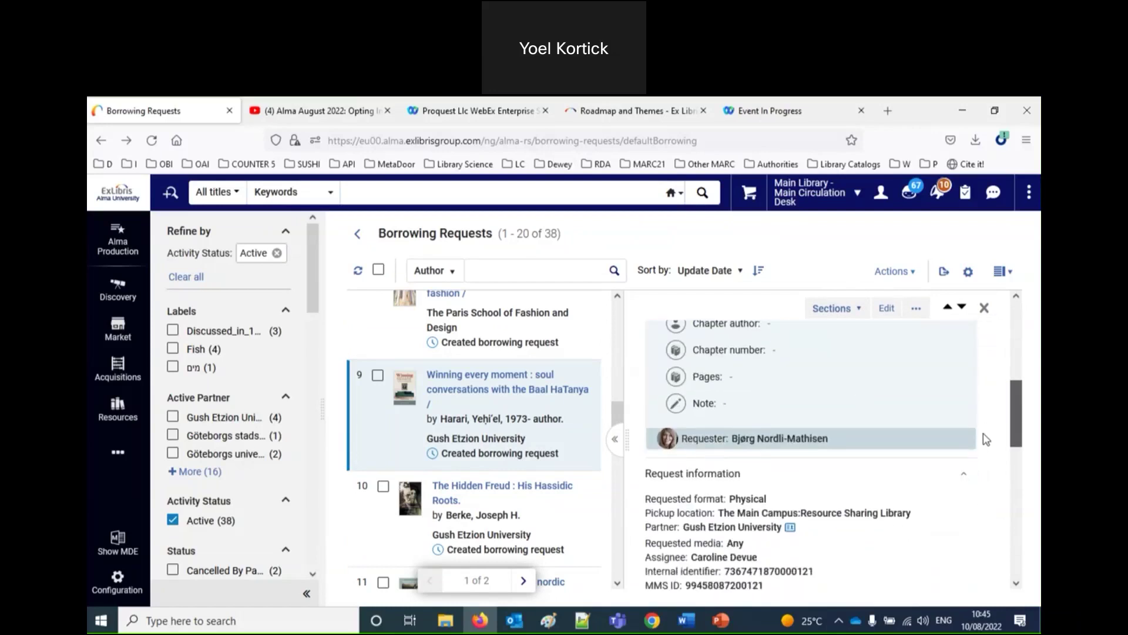
pyautogui.scroll(5, 969, 394)
pyautogui.click(857, 311)
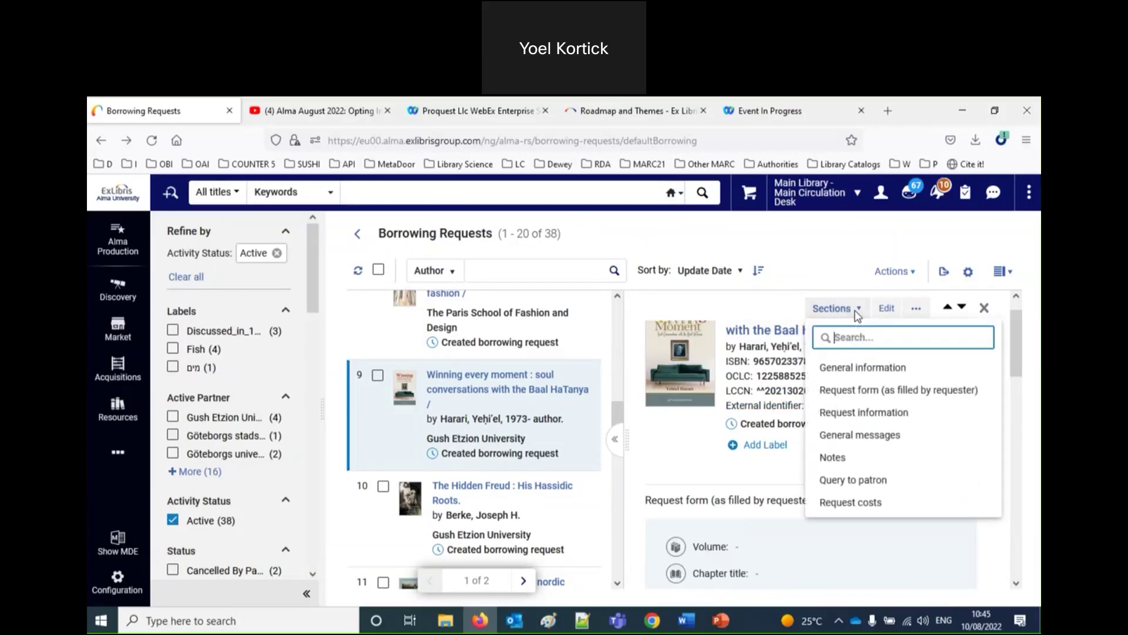
pyautogui.click(924, 554)
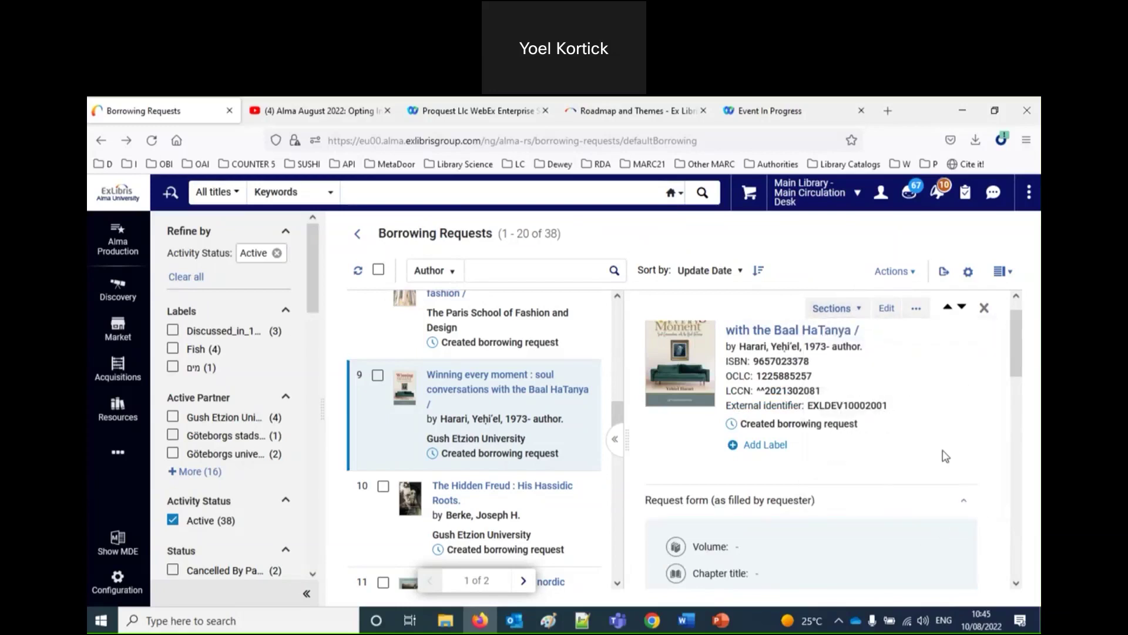
# Enter "Has exam on Aug. 12th" as the Note in the request form and save it.
pyautogui.scroll(-3, 945, 457)
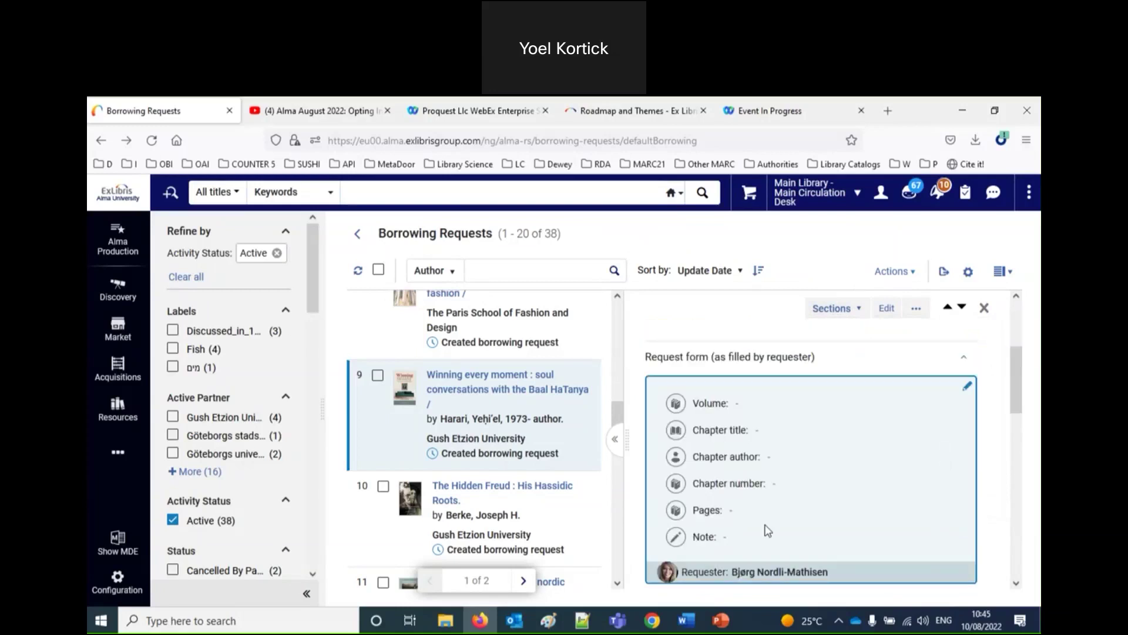
pyautogui.click(707, 543)
pyautogui.click(779, 511)
pyautogui.write('S')
pyautogui.press('BackSpace')
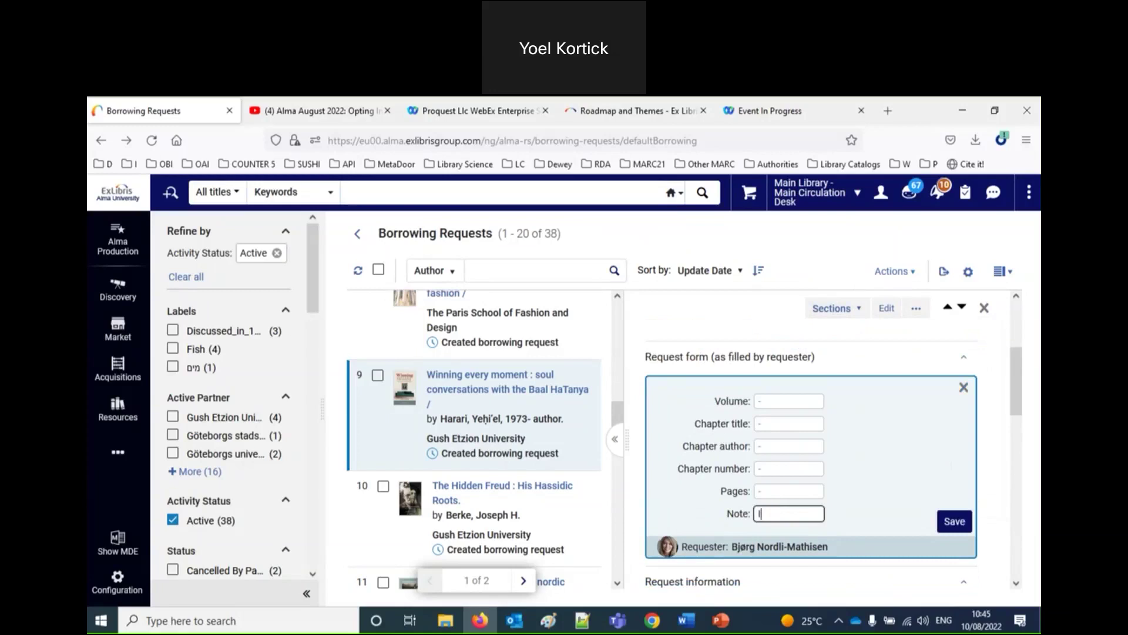
pyautogui.write('Has exam on Aug. 12th')
pyautogui.click(952, 522)
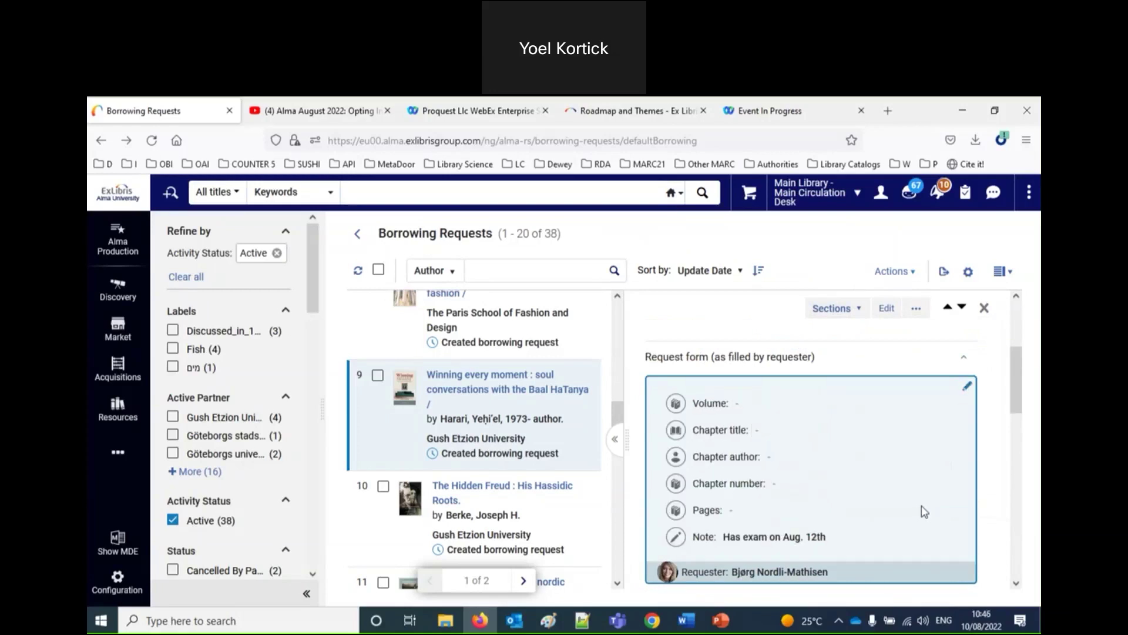
# Review the request's messages, notes, patron query and costs, and open the request form fields for editing and close them without changes.
pyautogui.scroll(-4, 924, 511)
pyautogui.scroll(2, 921, 511)
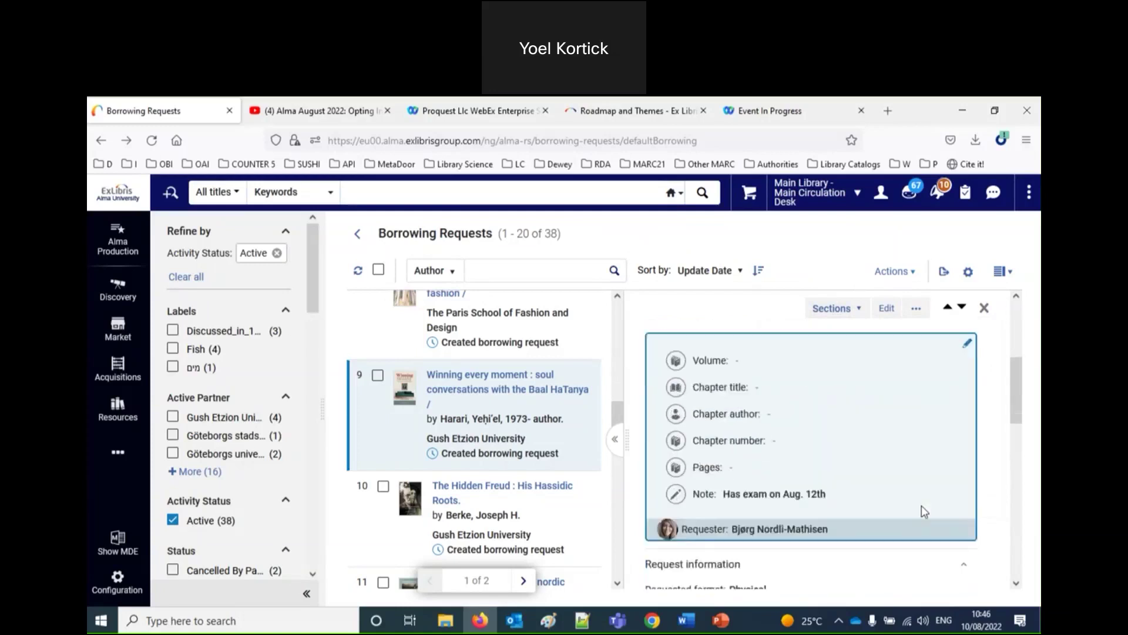
pyautogui.scroll(-6, 922, 511)
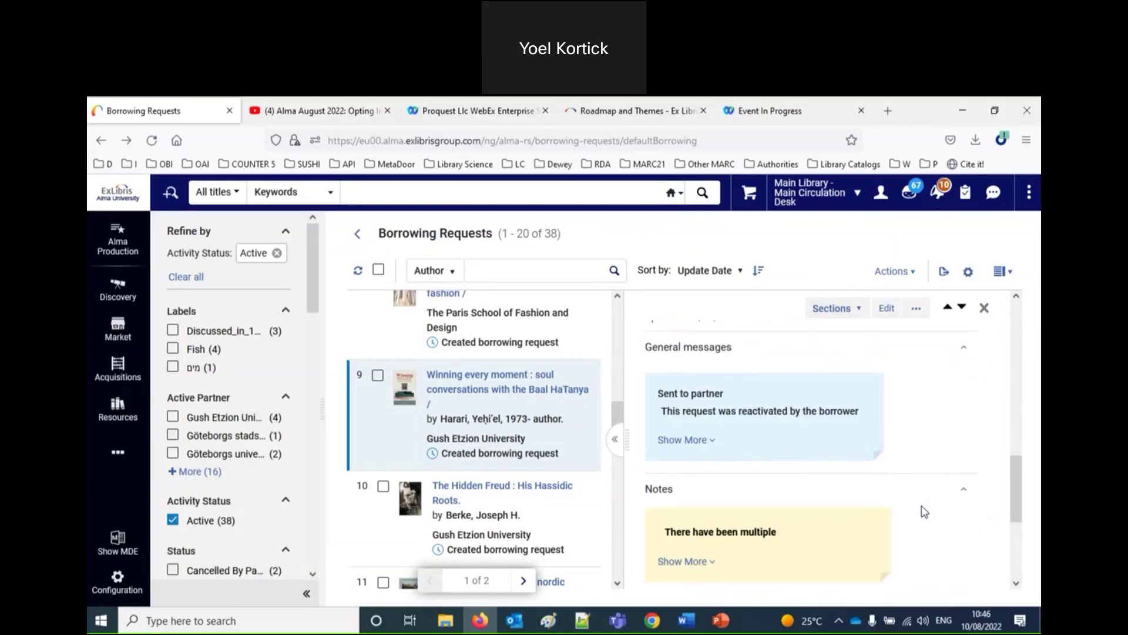
pyautogui.scroll(-4, 921, 509)
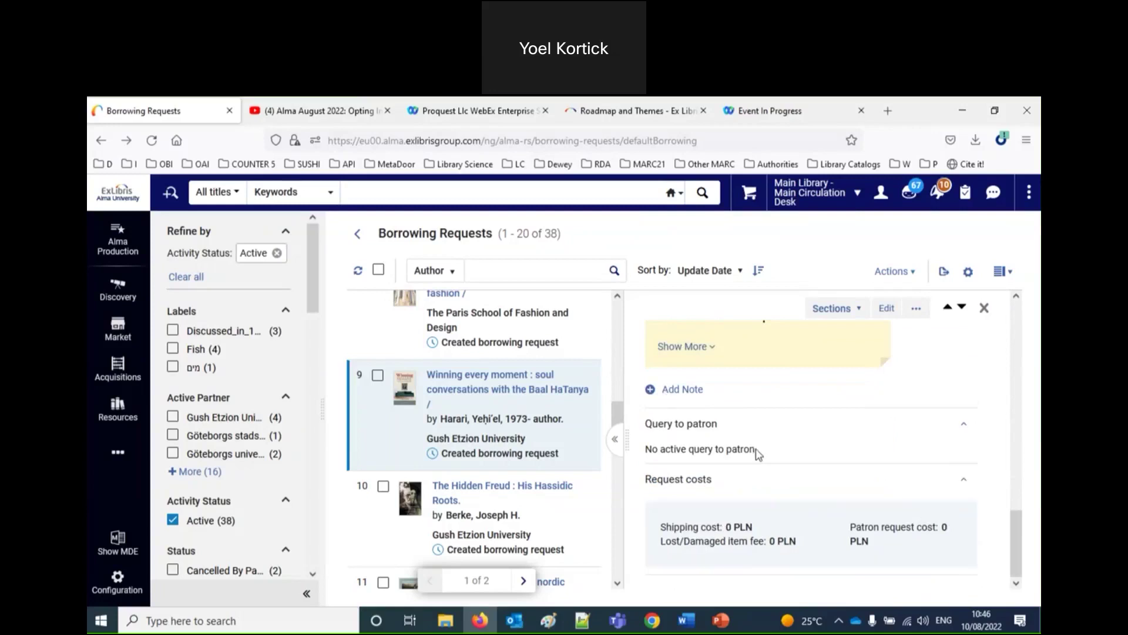
pyautogui.scroll(4, 757, 454)
pyautogui.scroll(5, 758, 454)
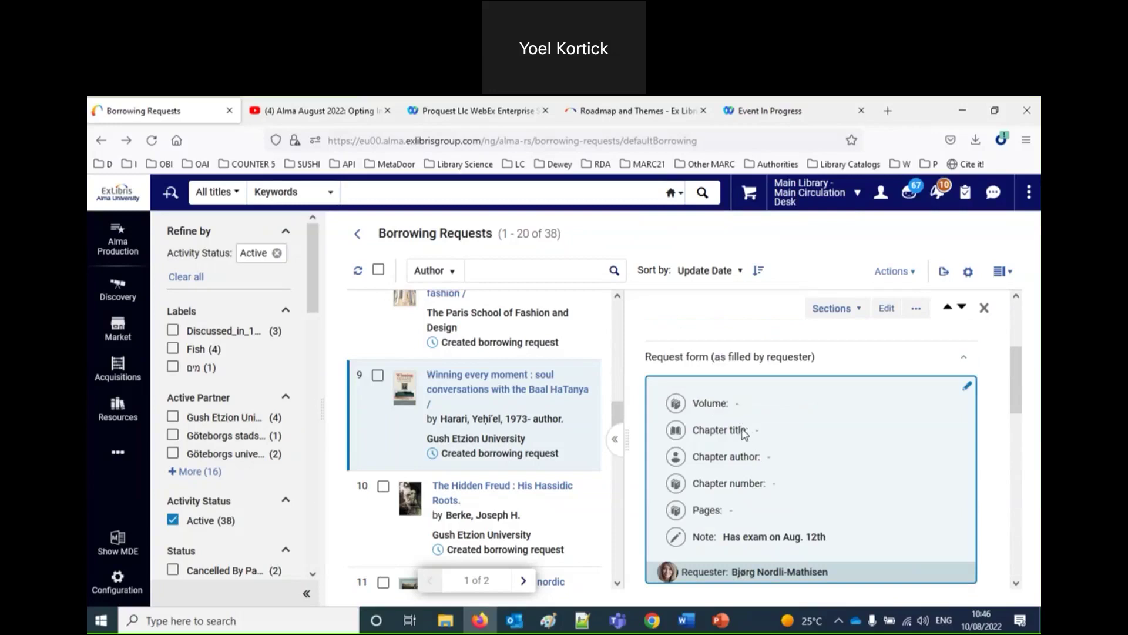
pyautogui.click(738, 441)
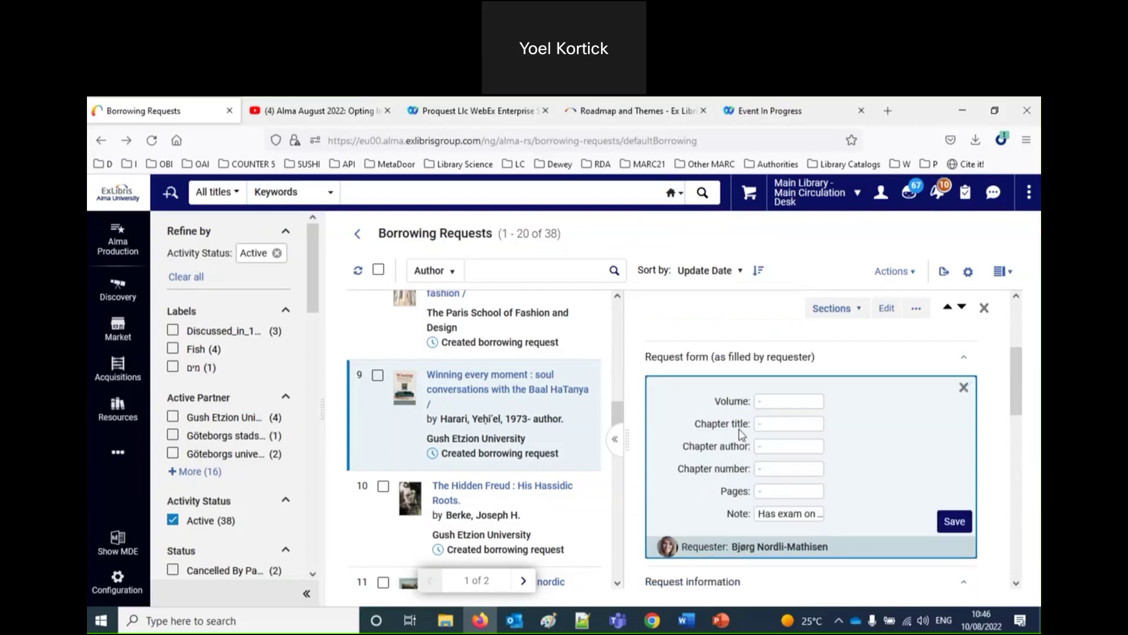
pyautogui.click(965, 387)
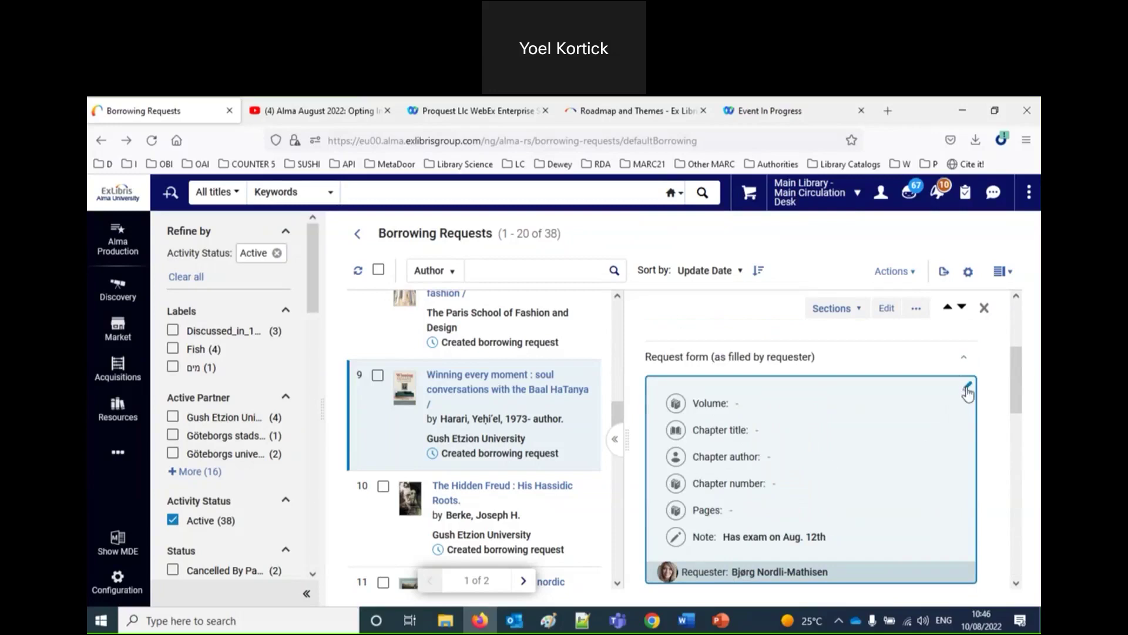
# Add a note to the request reading "We will be prucharing this for professor", the professor's name, and "class on libraries in Tawian".
pyautogui.scroll(3, 867, 429)
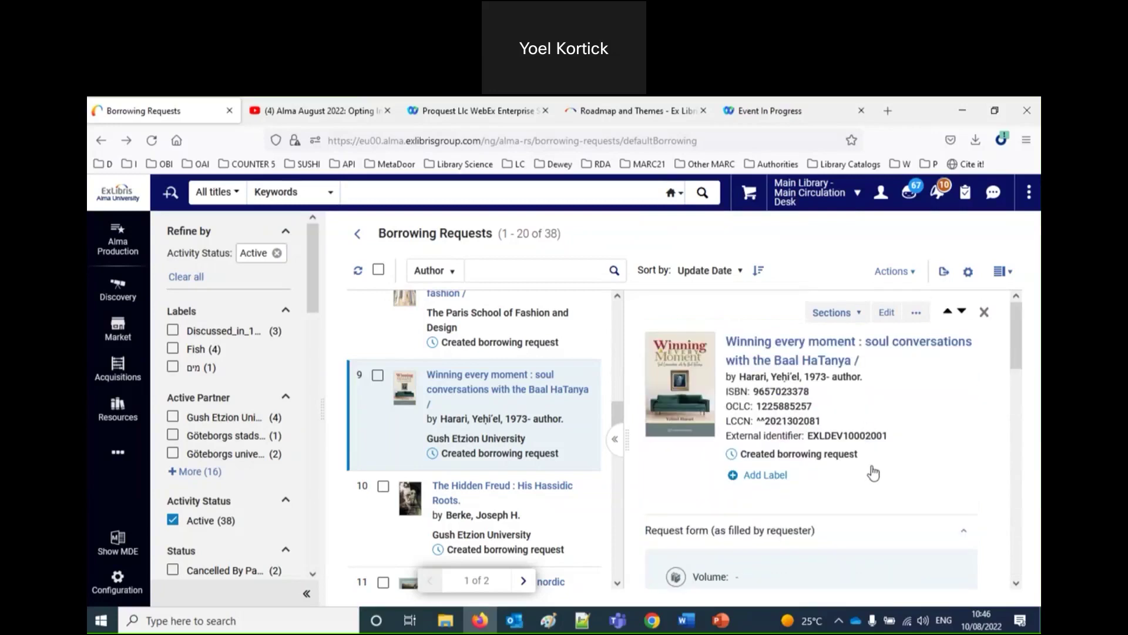
pyautogui.scroll(-10, 873, 473)
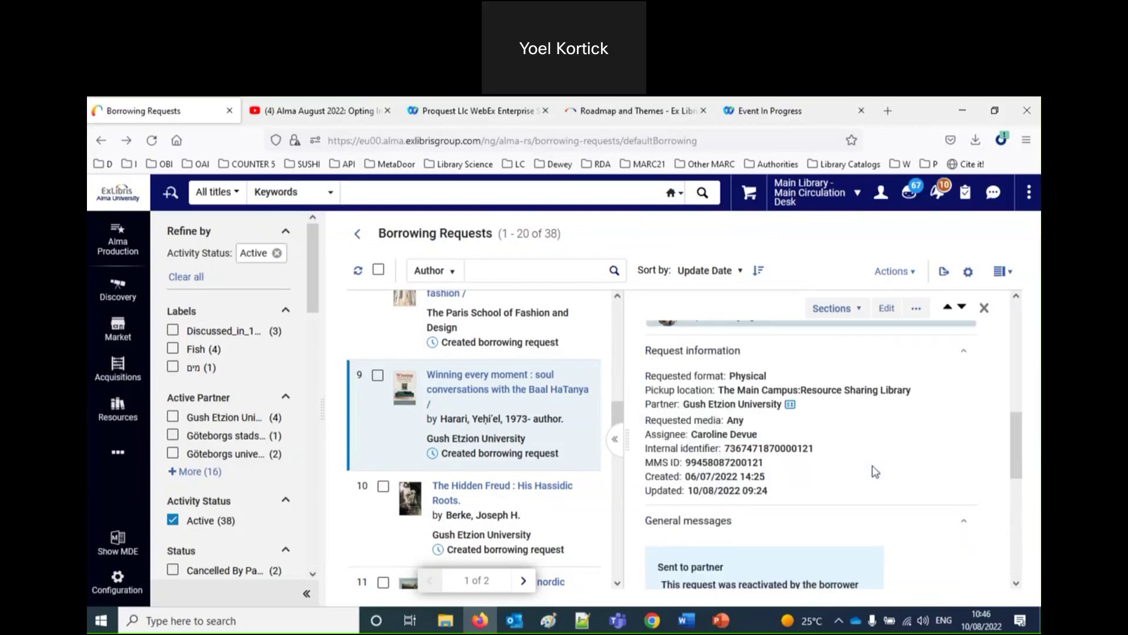
pyautogui.scroll(-3, 781, 479)
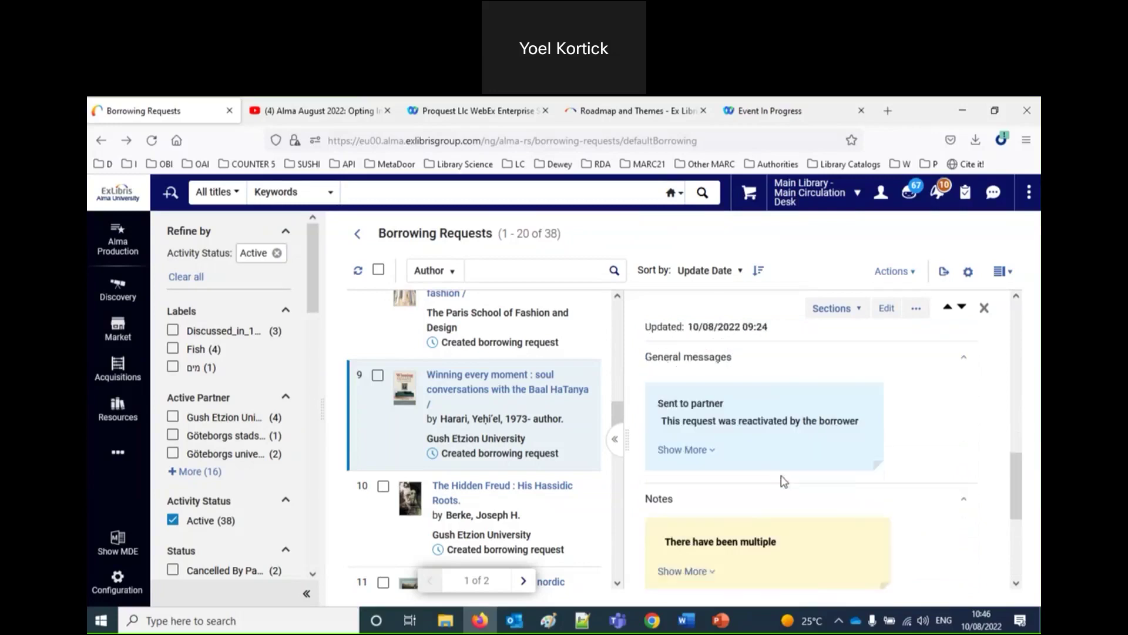
pyautogui.scroll(-1, 752, 464)
pyautogui.scroll(-1, 728, 382)
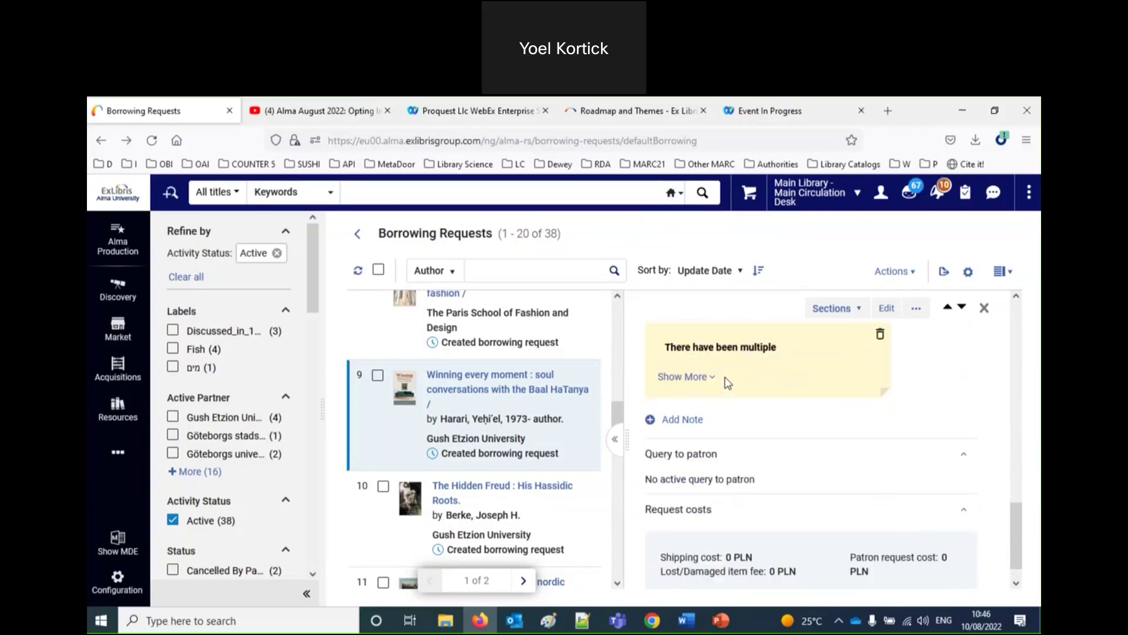
pyautogui.click(682, 421)
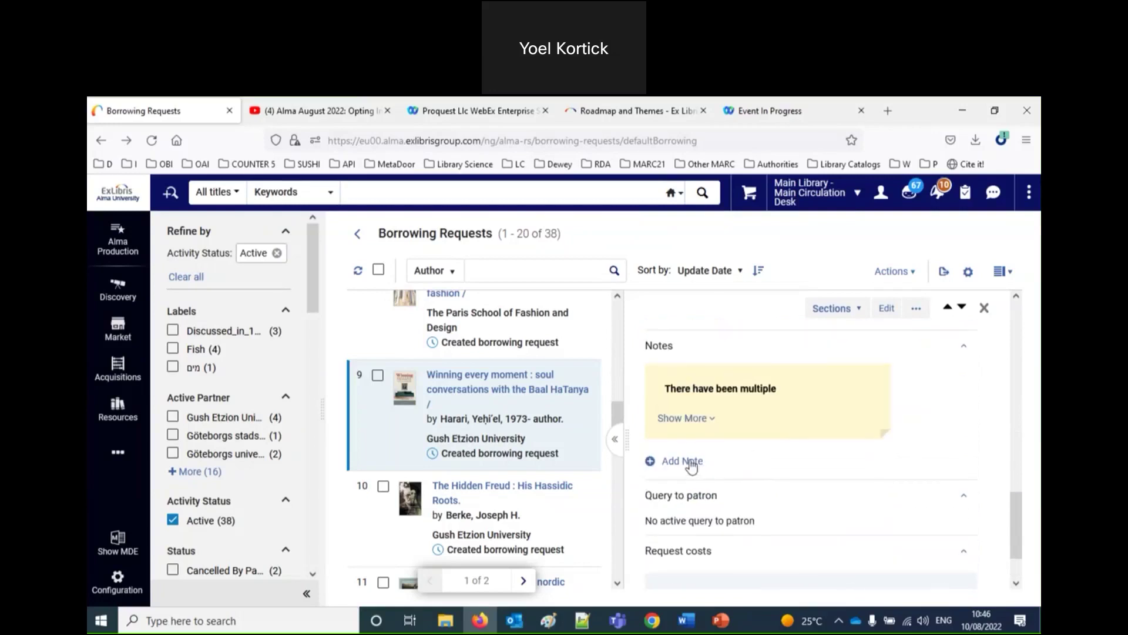
pyautogui.click(844, 394)
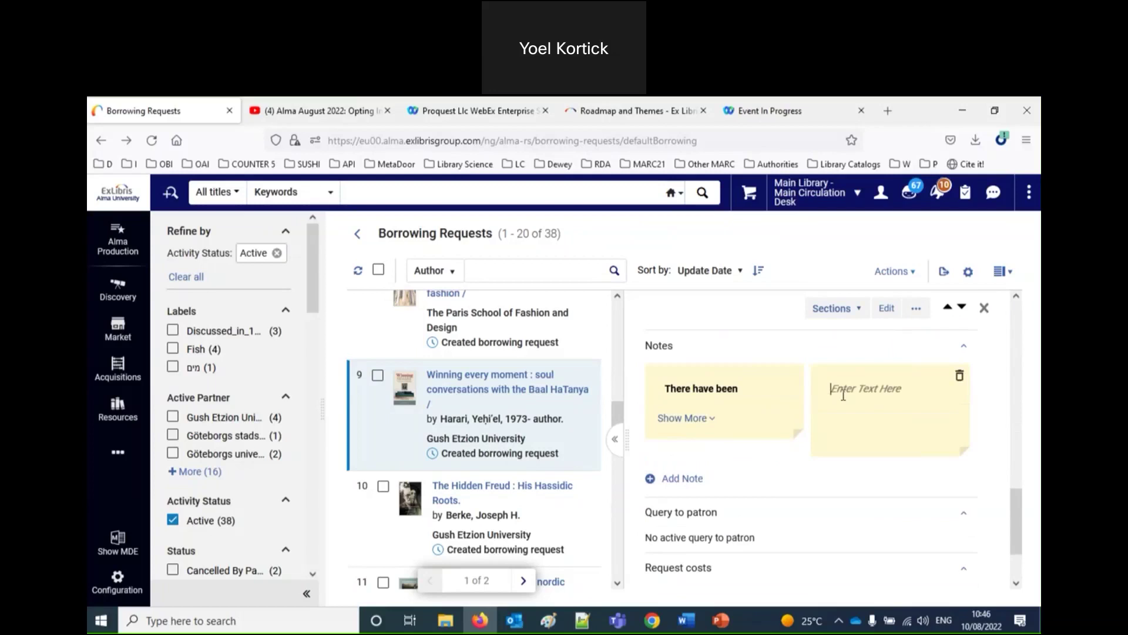
pyautogui.write('We will be prucharing this fo')
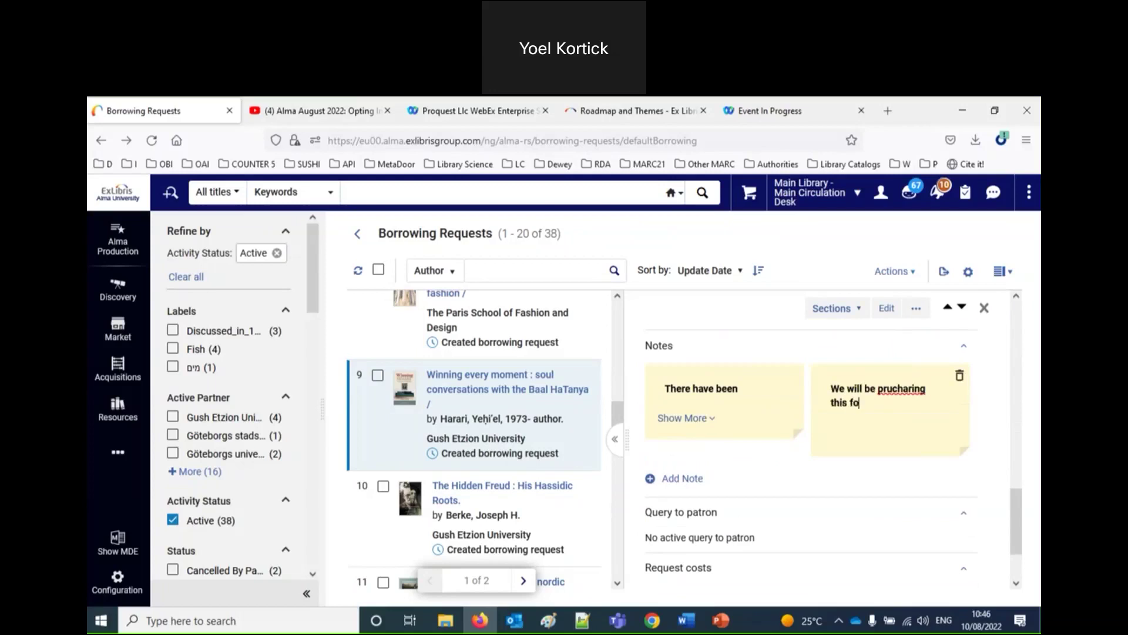
pyautogui.write("r professor A. Hsu's c")
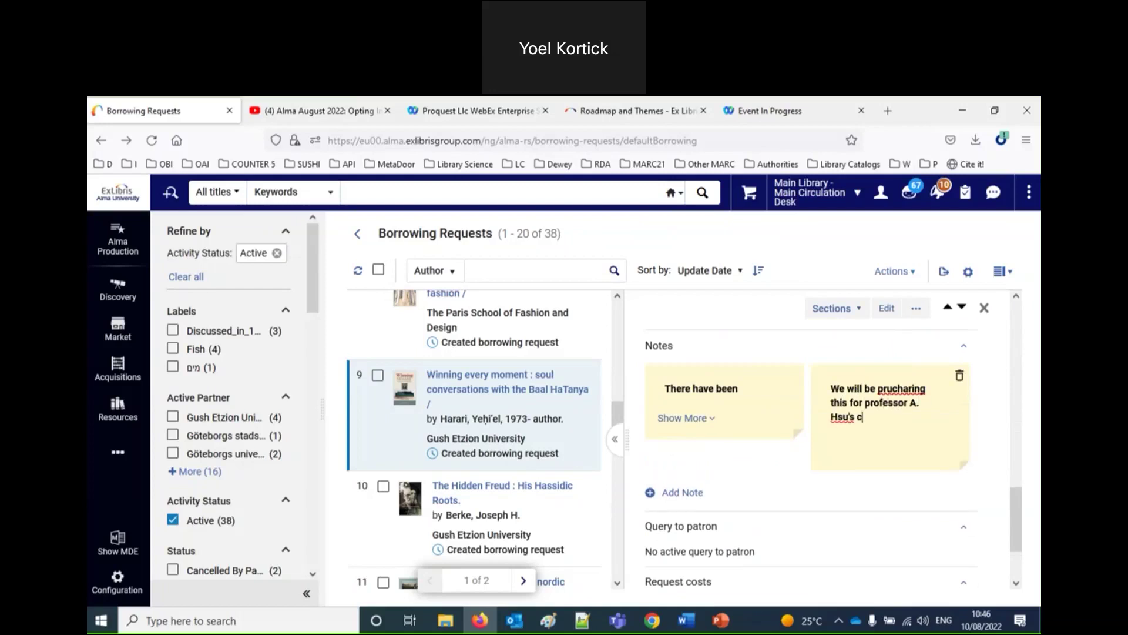
pyautogui.write('lass on libraries in Ta')
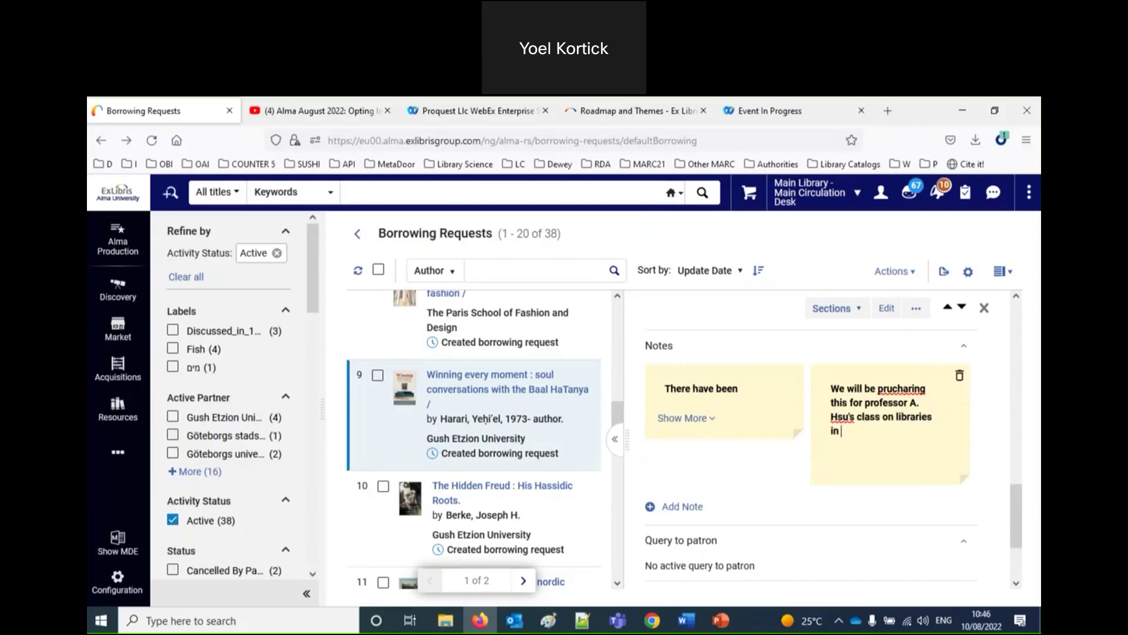
pyautogui.write('wian')
pyautogui.click(881, 509)
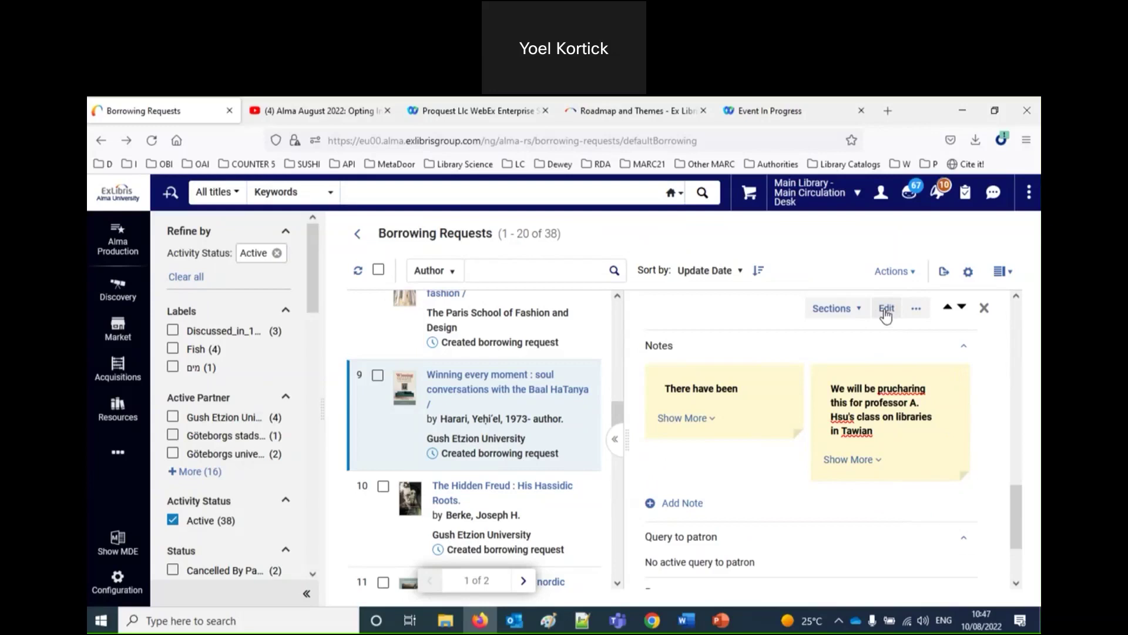
# Open the request "The Hidden Freud : His Hassidic Roots." for editing and review its General Information.
pyautogui.click(571, 523)
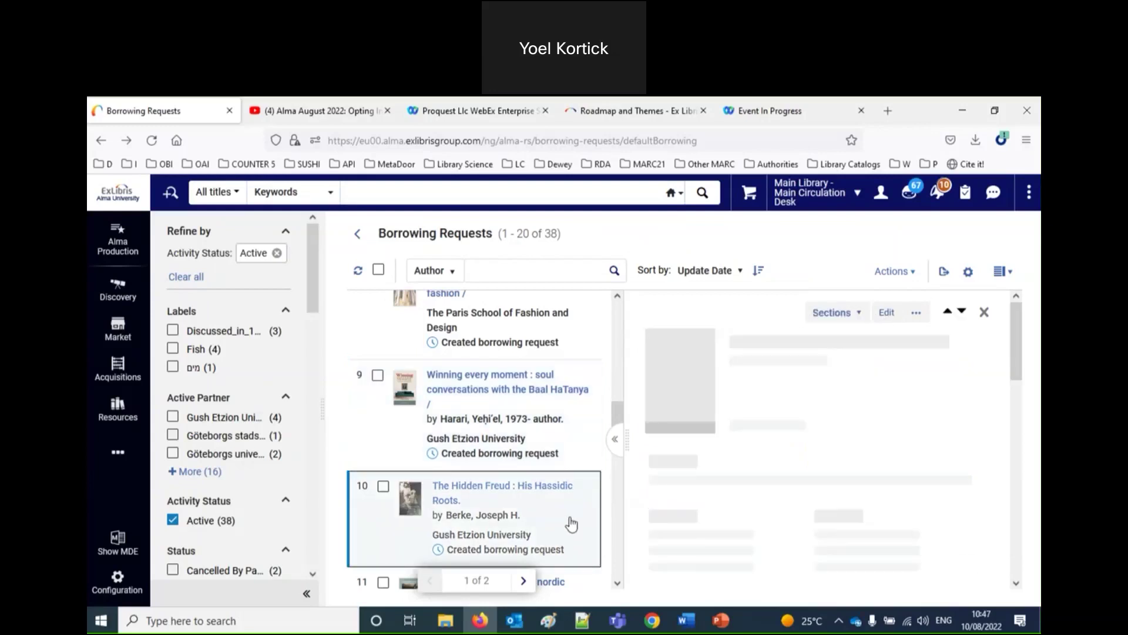
pyautogui.click(884, 315)
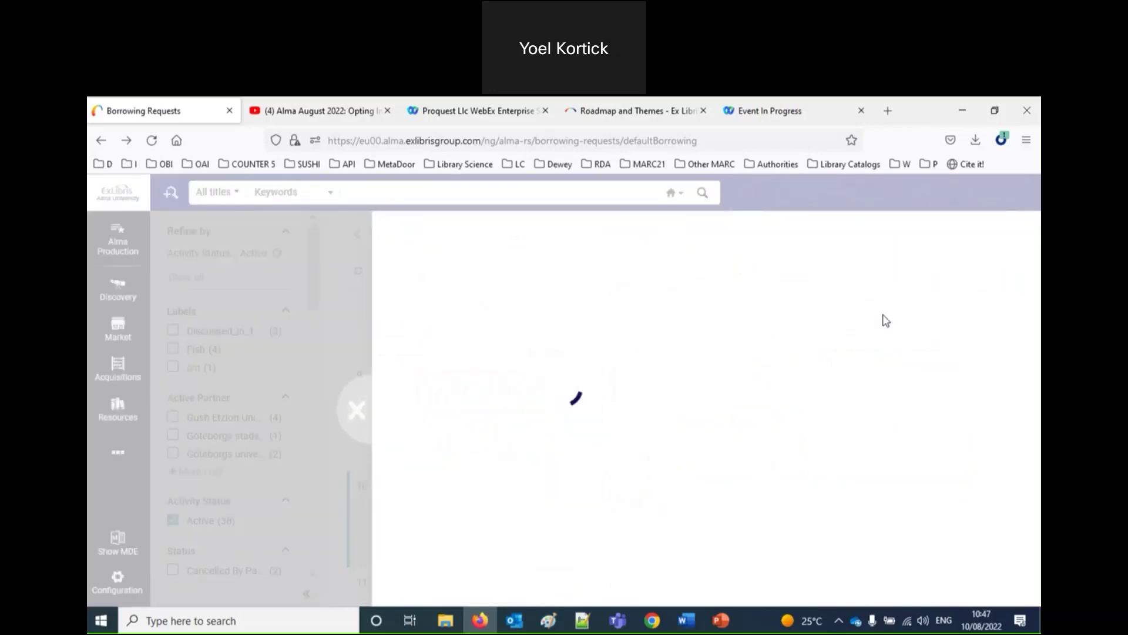
pyautogui.scroll(-5, 884, 315)
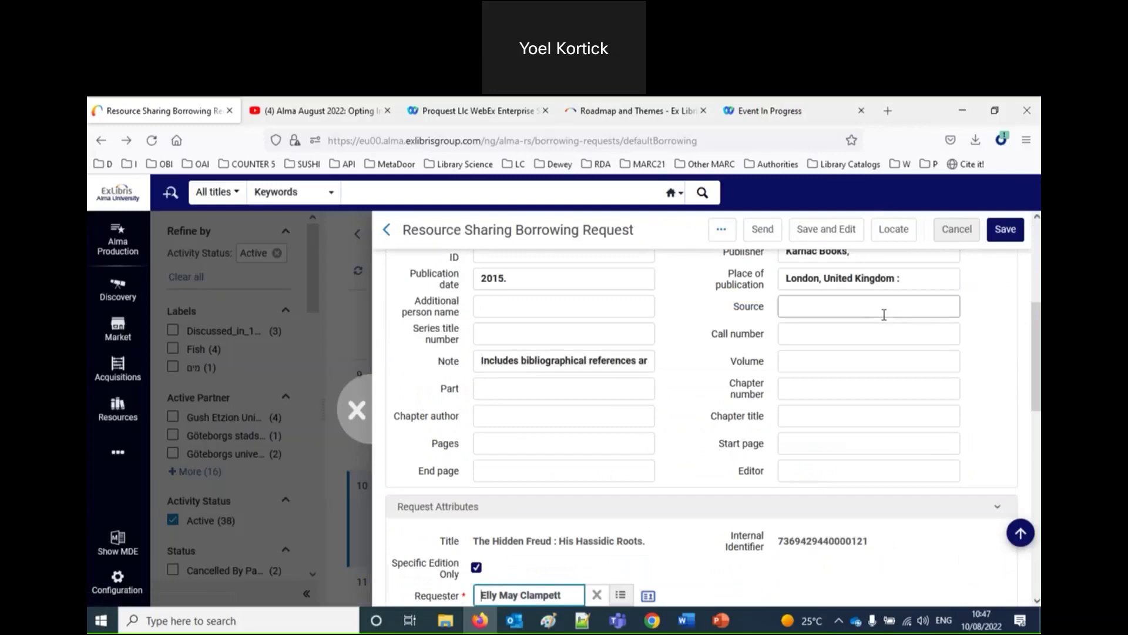
pyautogui.scroll(5, 884, 314)
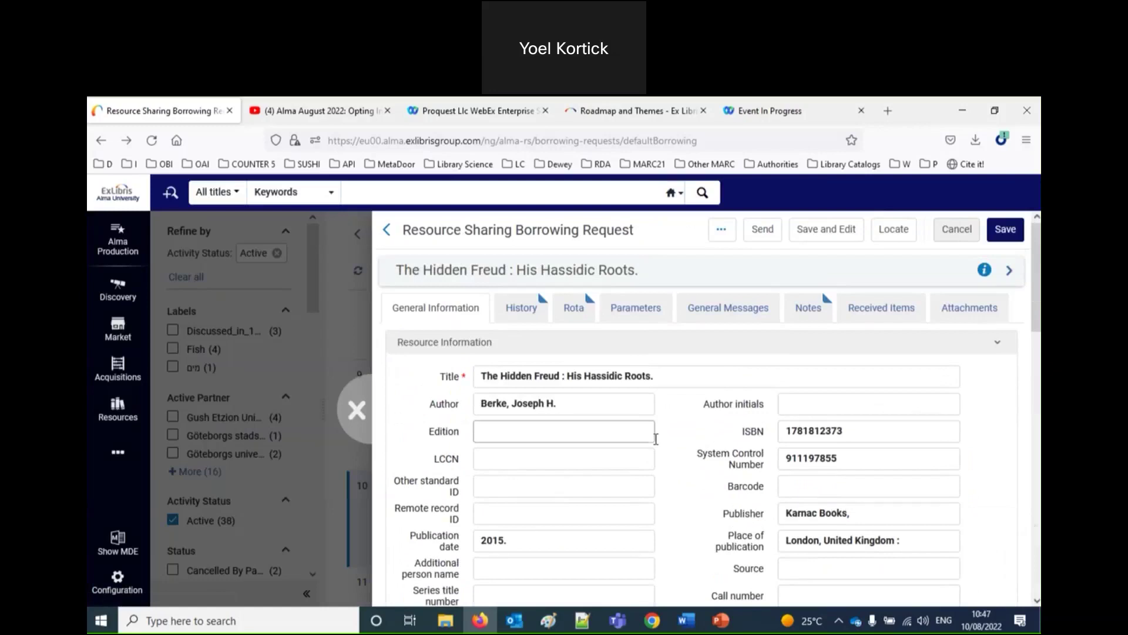
# Enter "3rd" as the Edition in the request's Resource Information.
pyautogui.scroll(-3, 656, 438)
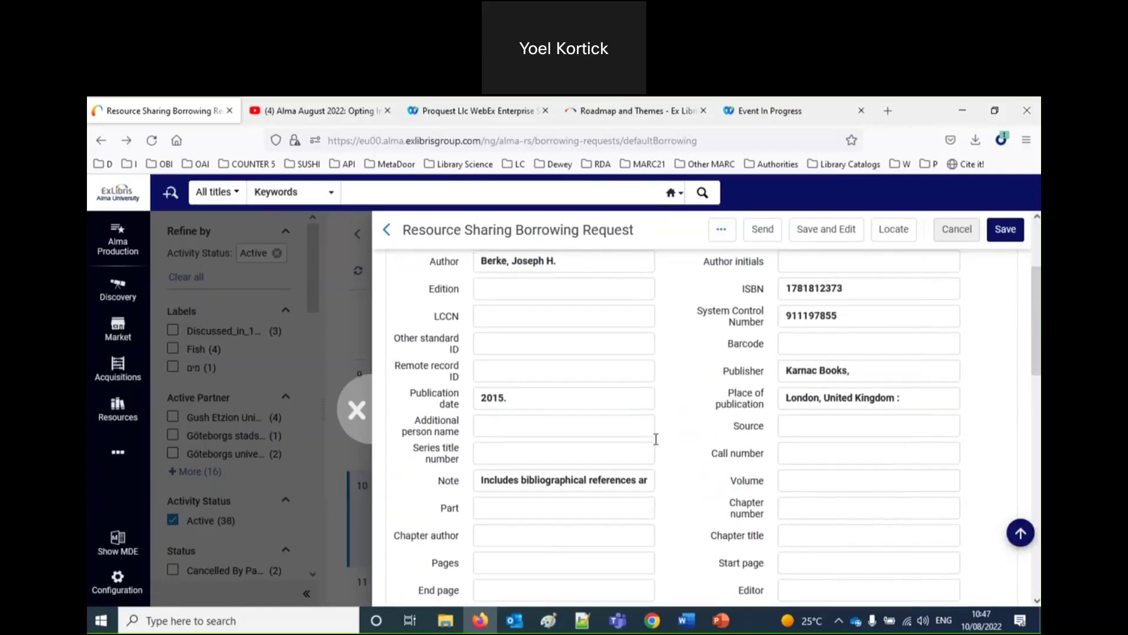
pyautogui.scroll(3, 656, 439)
pyautogui.click(578, 431)
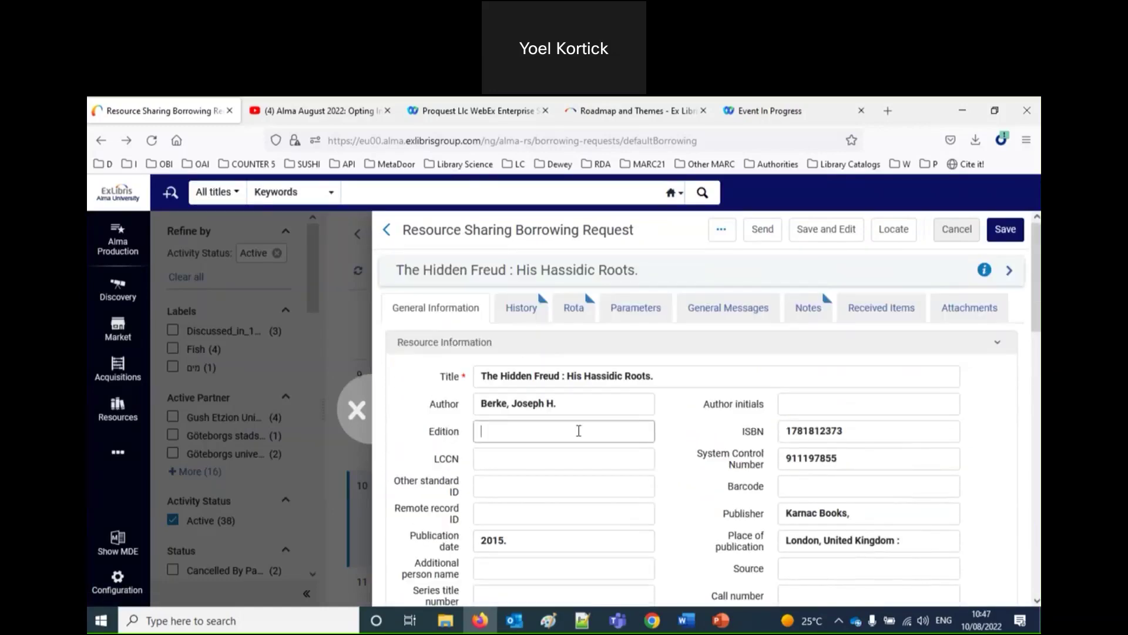
pyautogui.write('3rd')
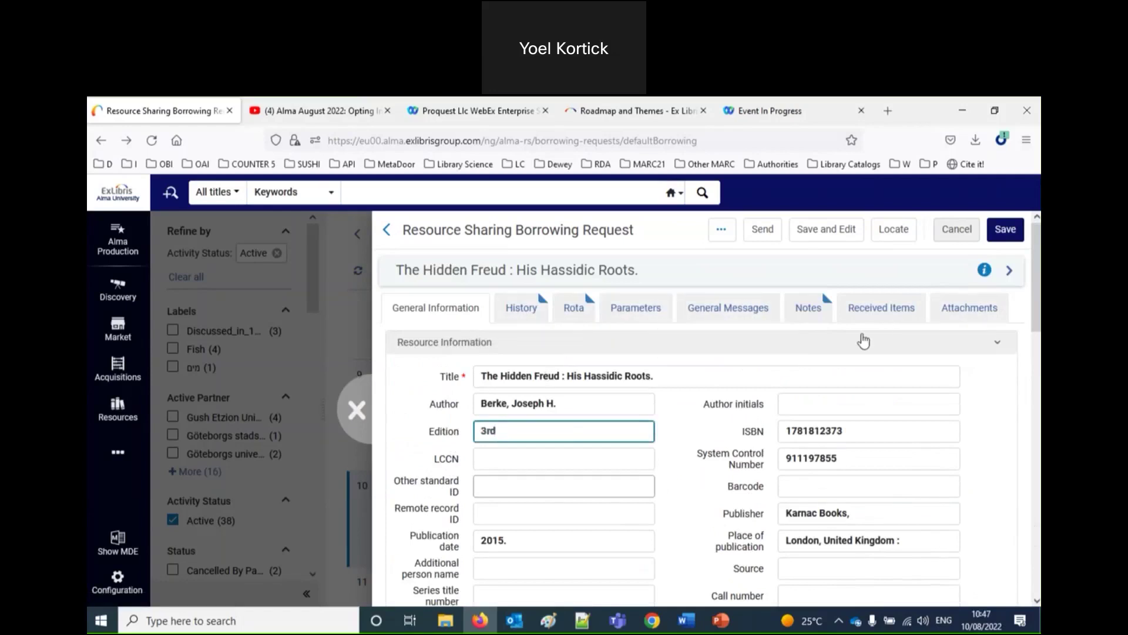
# Add a note to the full request form stating that the named professor "needs this for her class".
pyautogui.click(813, 311)
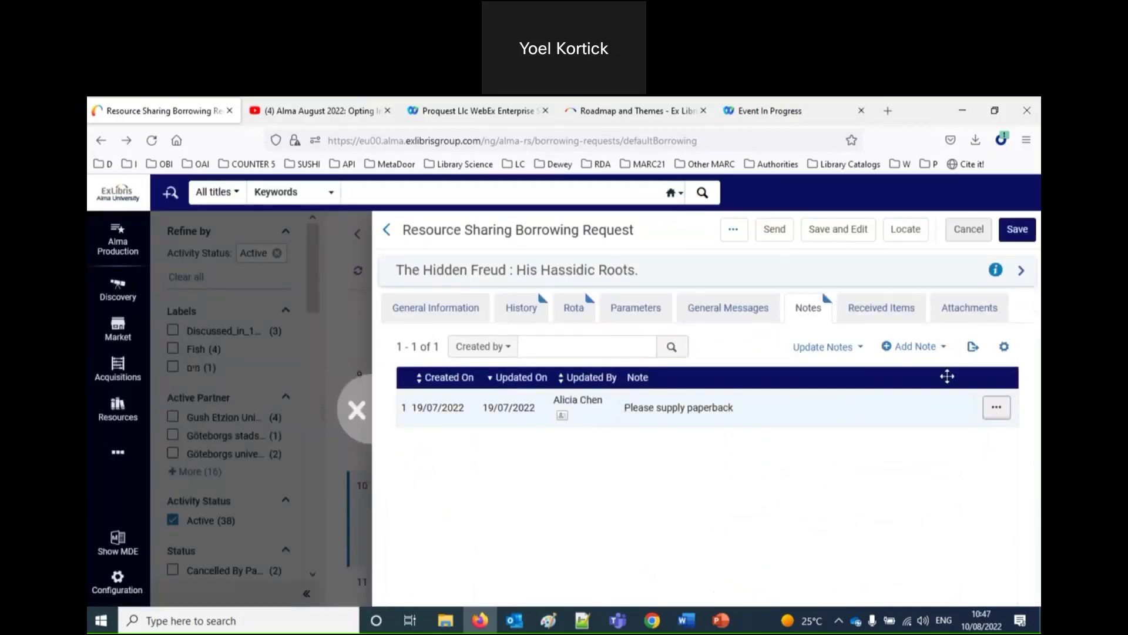
pyautogui.click(911, 348)
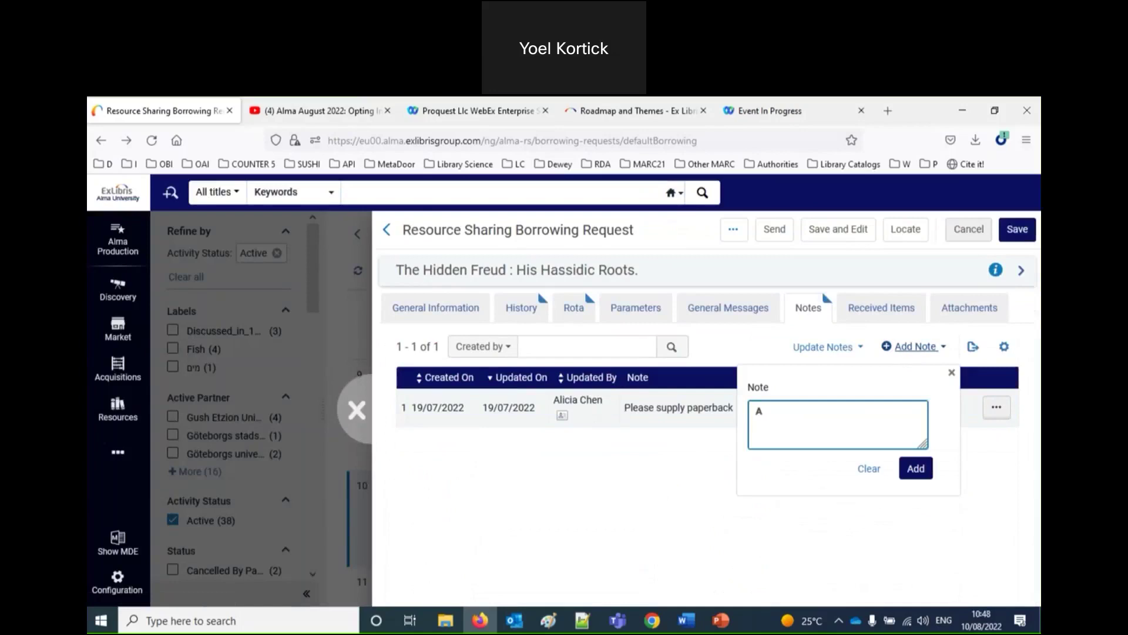
pyautogui.write('Mrs. Hsu needs this')
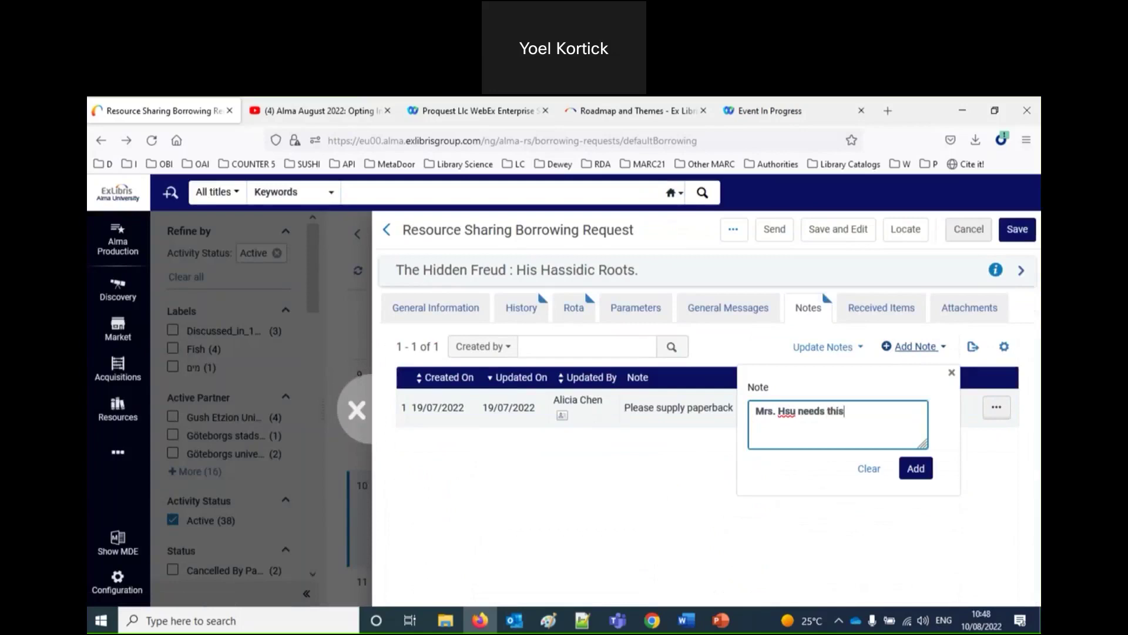
pyautogui.write(' for her class')
pyautogui.click(919, 476)
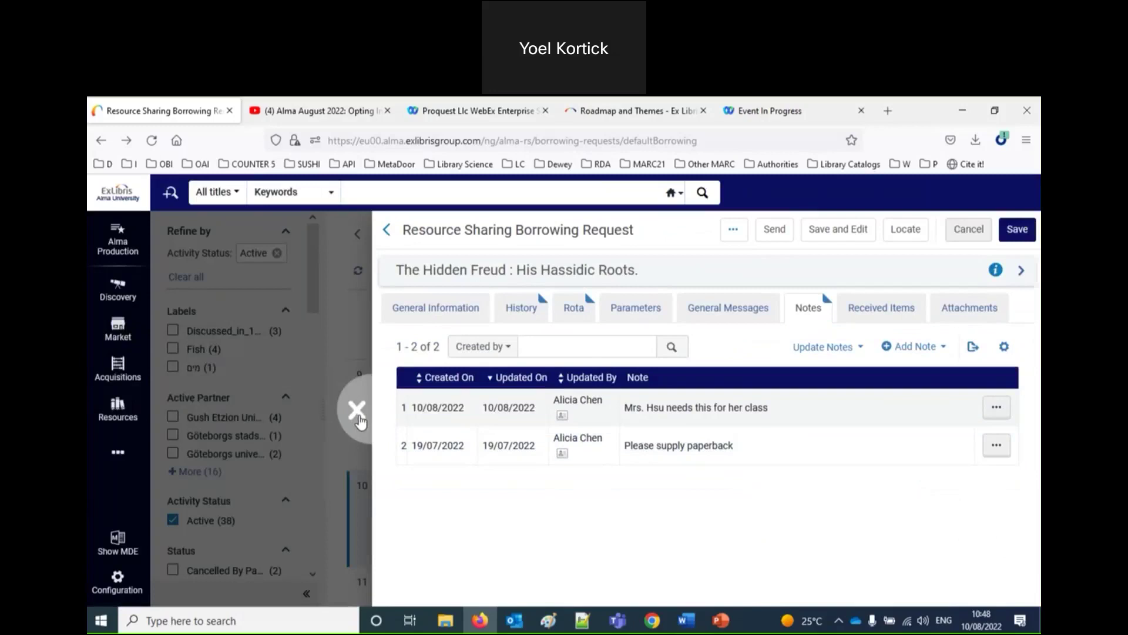
# Review the request's Rota, close the form without saving, and reopen it to check General Information and Rota, closing it again.
pyautogui.click(582, 317)
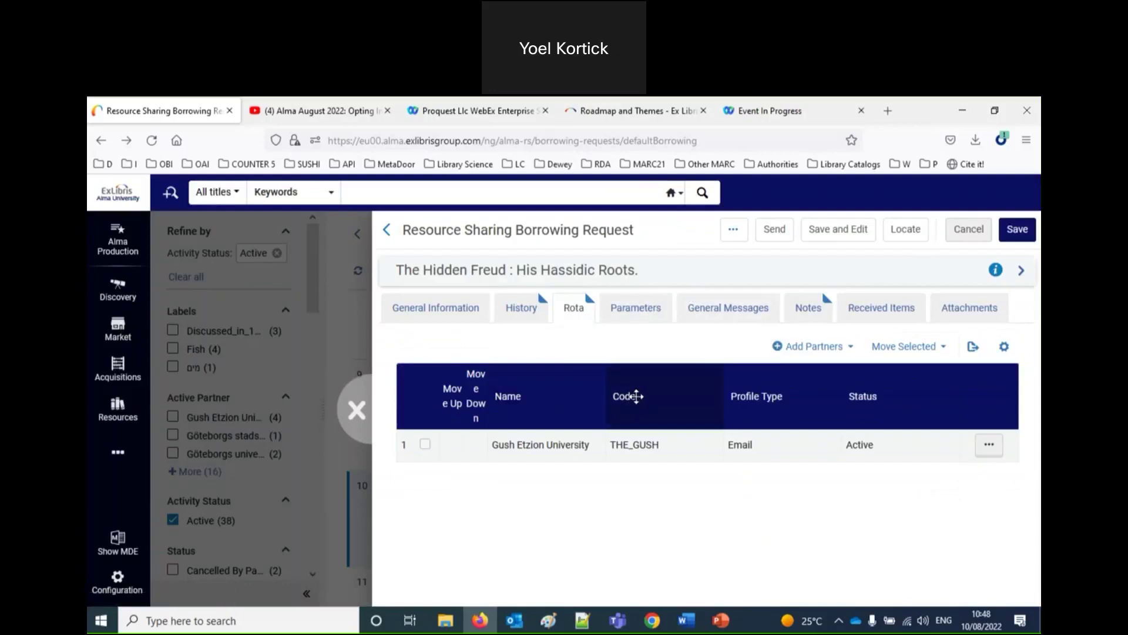
pyautogui.click(358, 422)
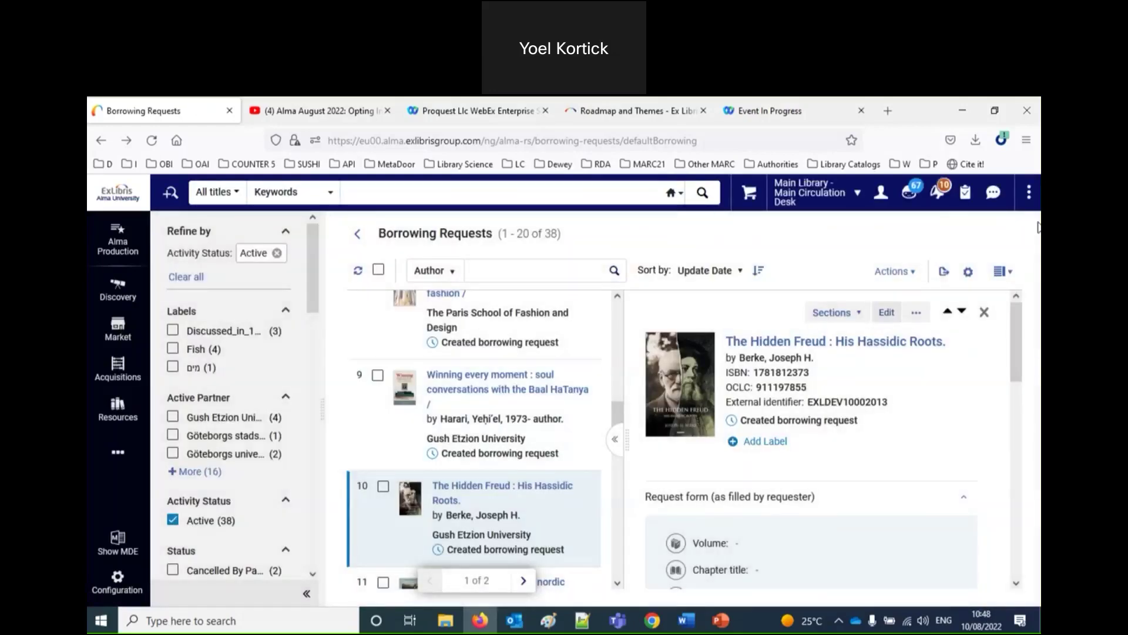
pyautogui.click(886, 316)
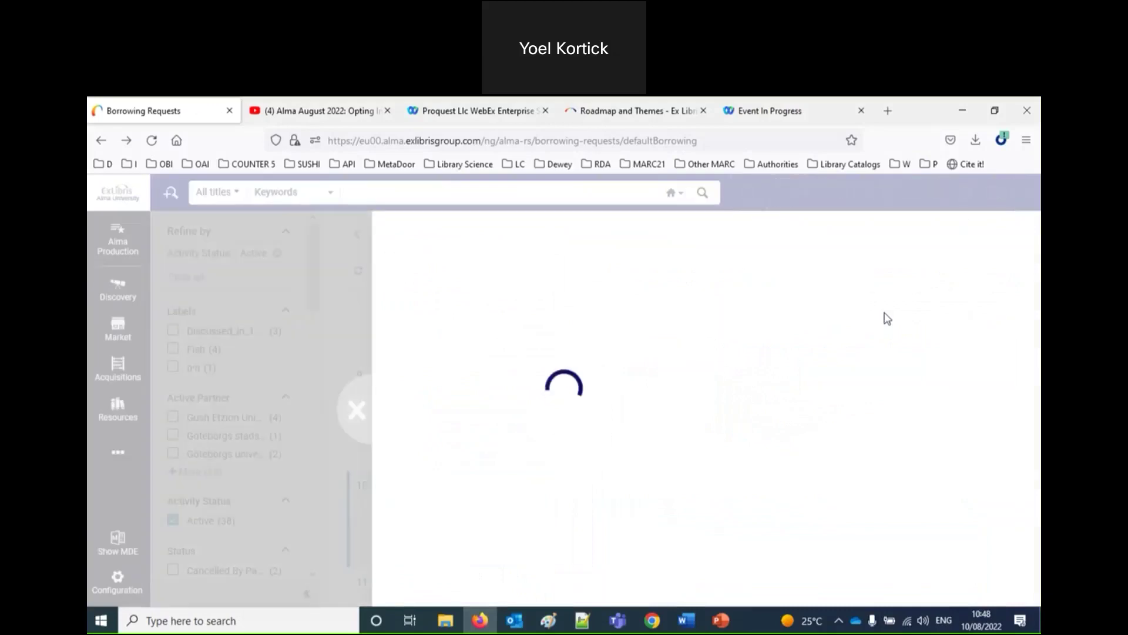
pyautogui.scroll(-5, 654, 471)
pyautogui.scroll(5, 649, 460)
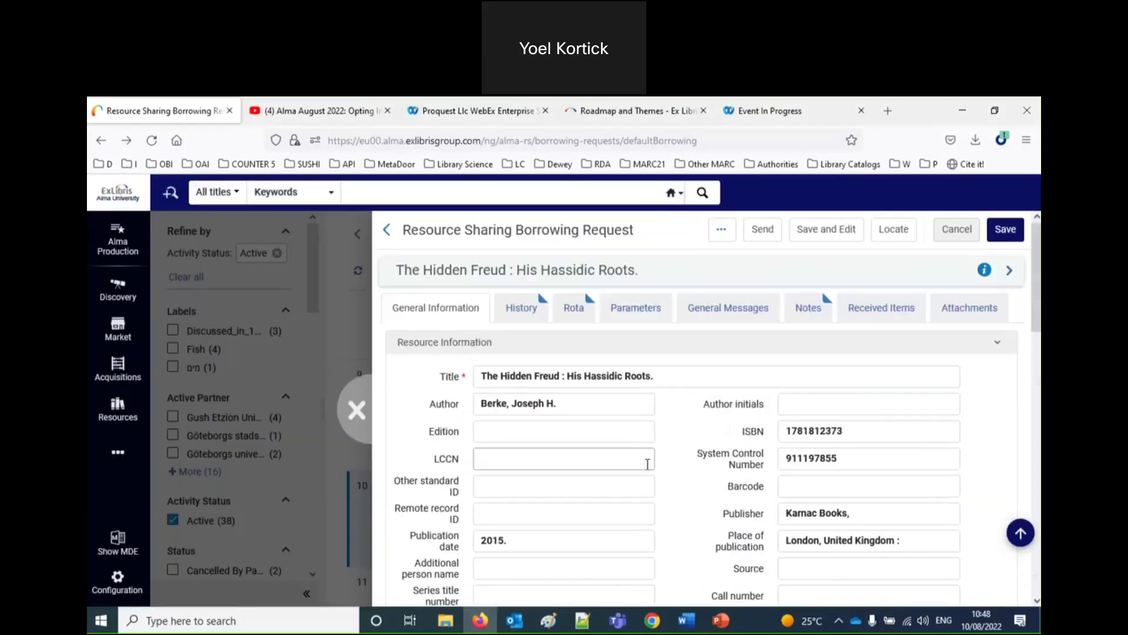
pyautogui.click(561, 313)
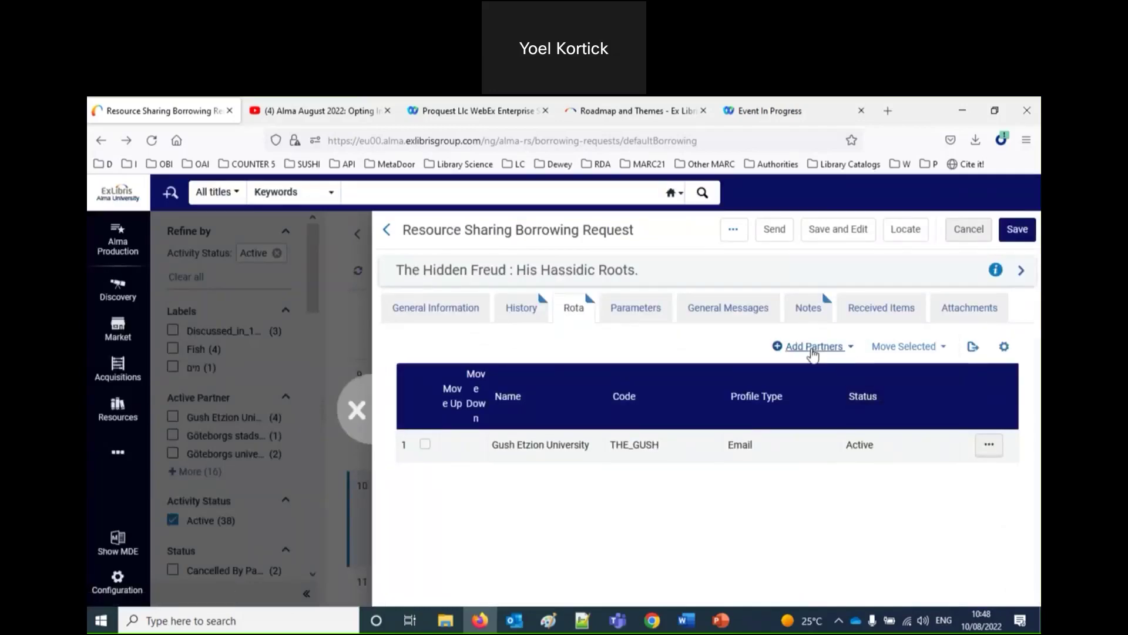
pyautogui.click(356, 411)
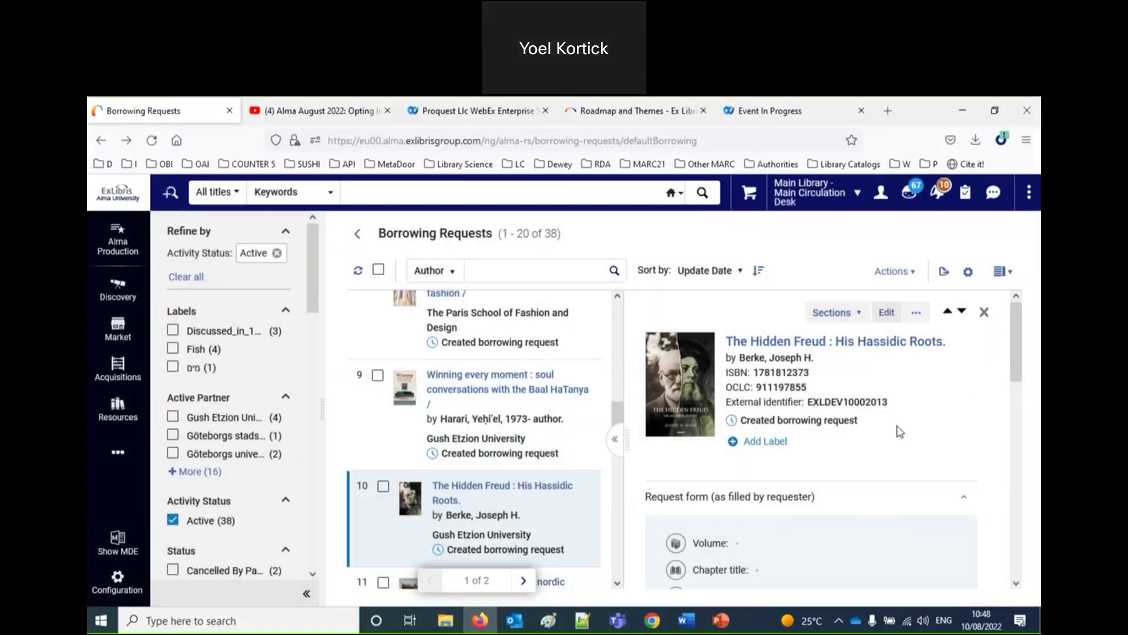
# Add a note reading "I am speeeling something wrong" to the request in the details pane.
pyautogui.scroll(-10, 912, 455)
pyautogui.scroll(5, 911, 455)
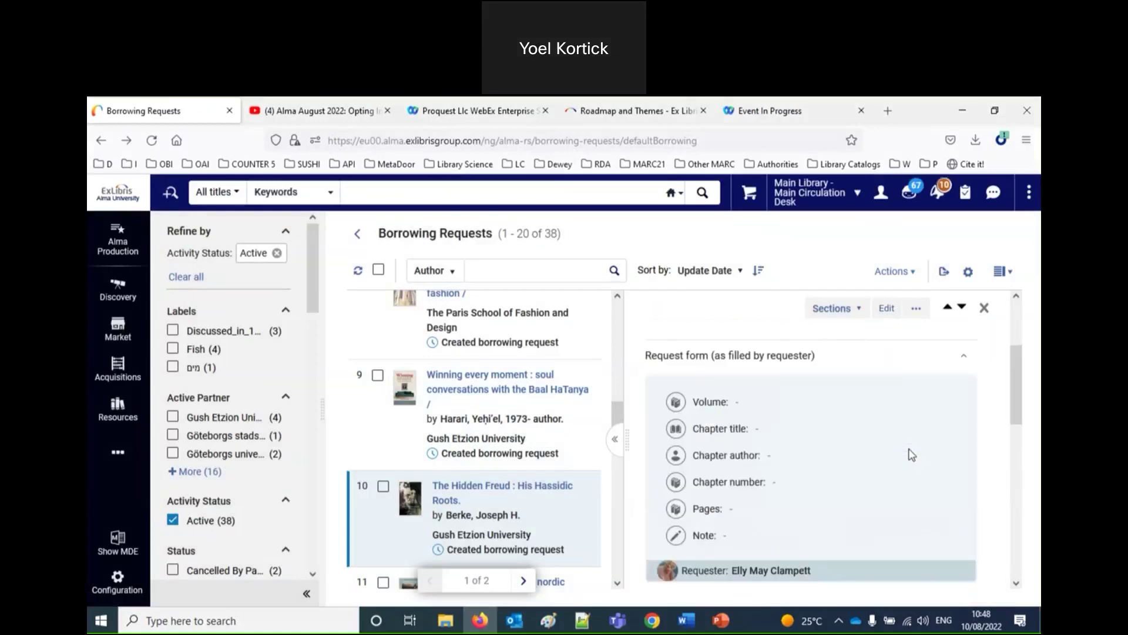
pyautogui.scroll(5, 911, 454)
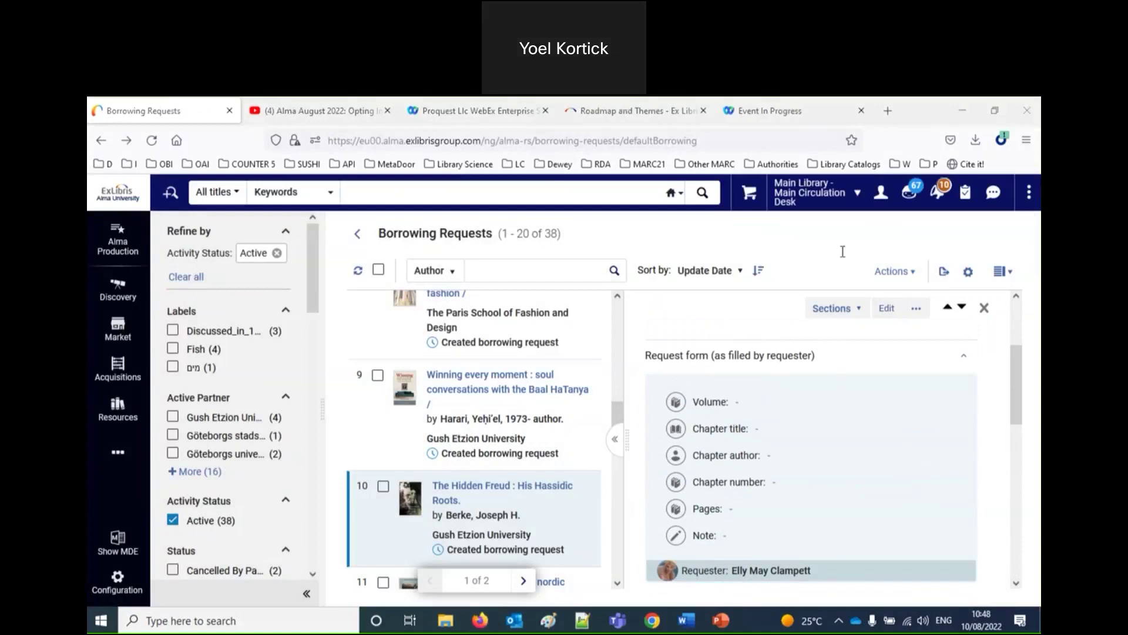
pyautogui.scroll(-1, 807, 476)
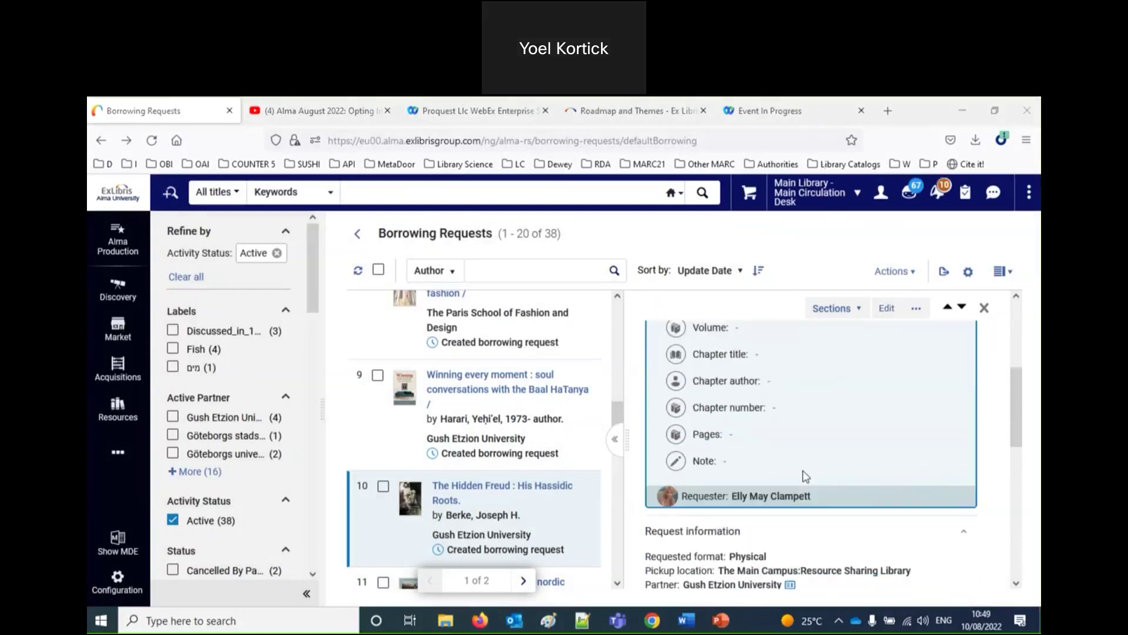
pyautogui.scroll(-1, 806, 476)
pyautogui.scroll(-5, 806, 476)
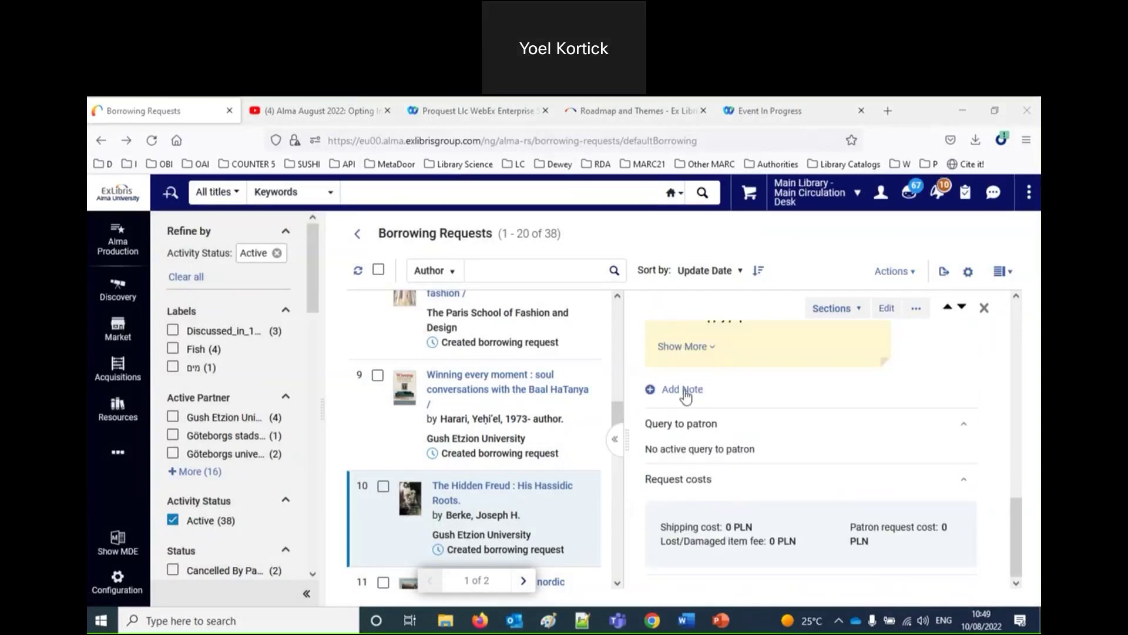
pyautogui.click(665, 391)
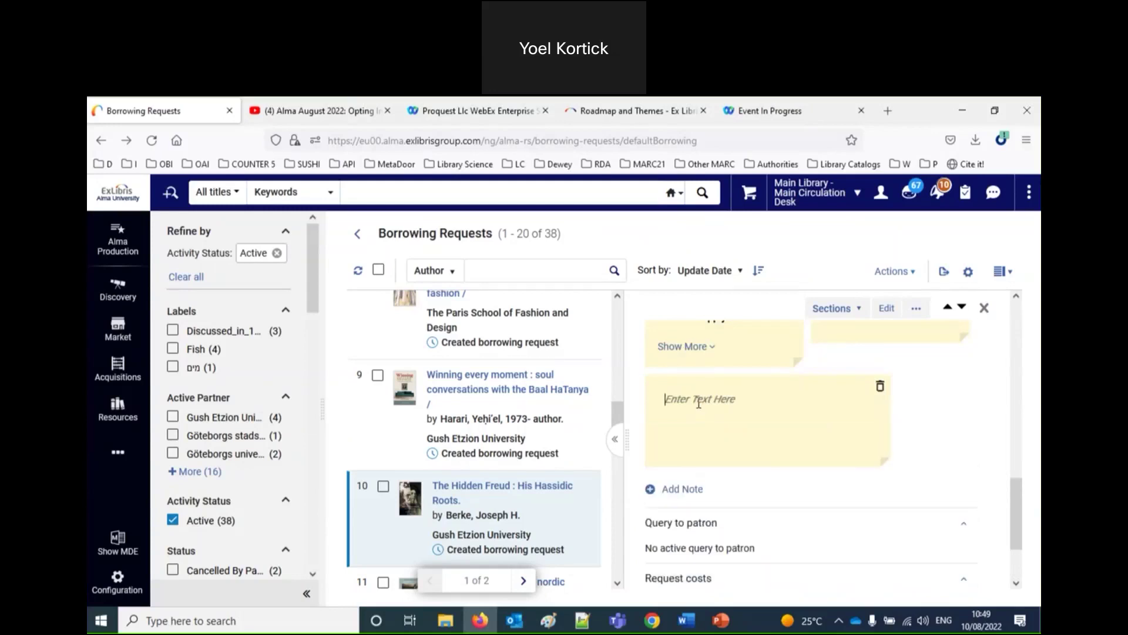
pyautogui.write('I am speeeling something wrong')
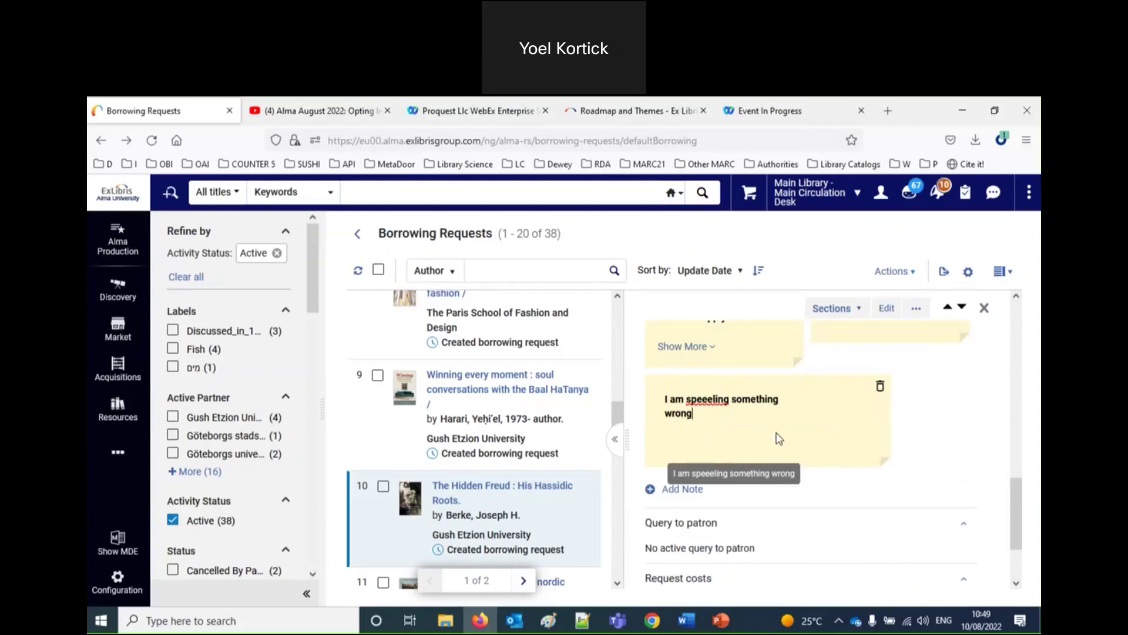
# Correct the misspelled word in the new note to "spelling" using the browser's spelling suggestions and save the note.
pyautogui.rightClick(717, 397)
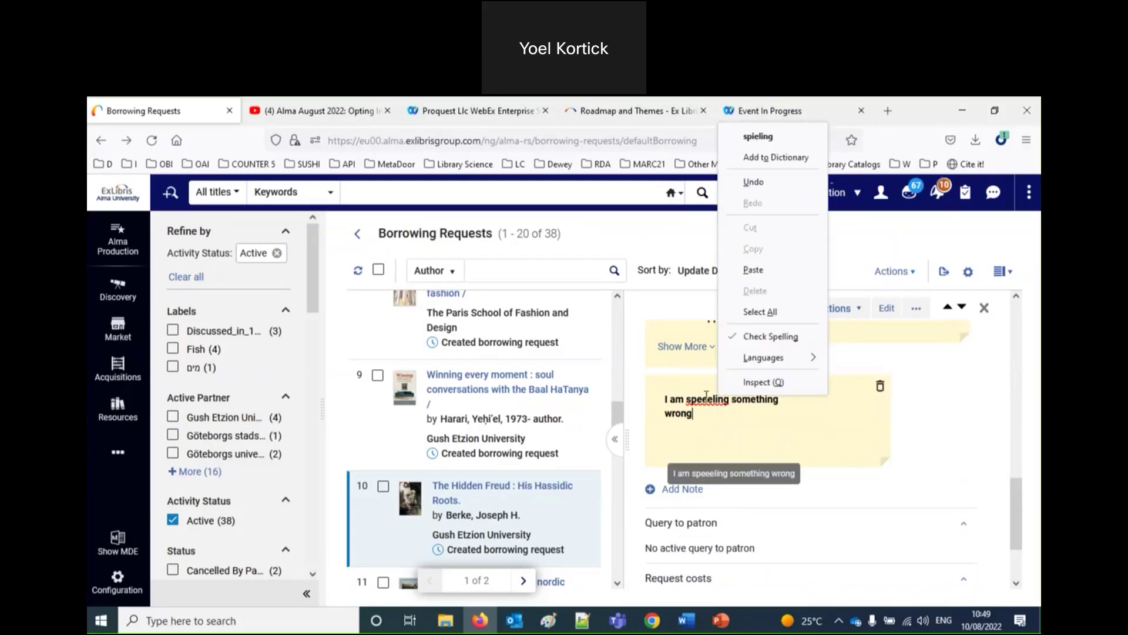
pyautogui.press('Escape')
pyautogui.press('Delete')
pyautogui.write('\\')
pyautogui.press('BackSpace')
pyautogui.press('BackSpace')
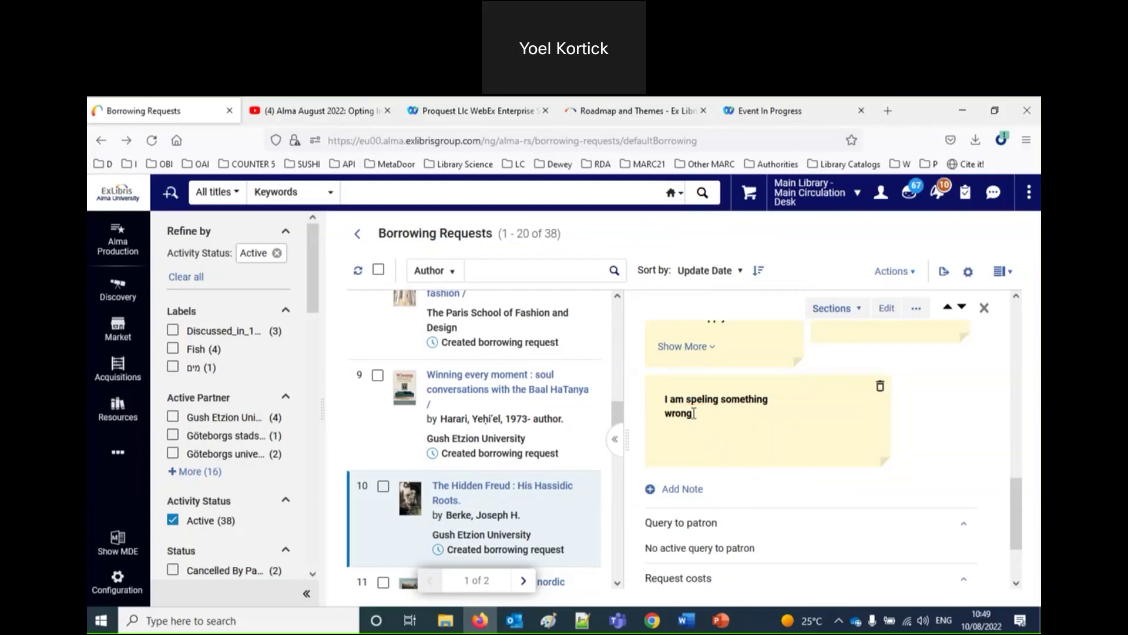
pyautogui.rightClick(697, 400)
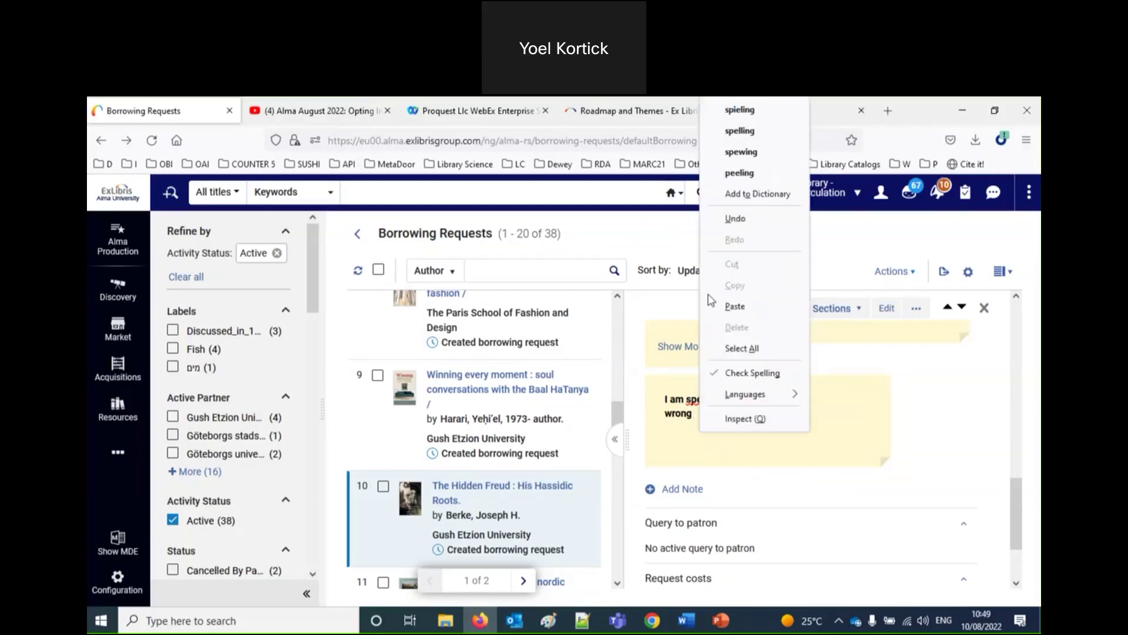
pyautogui.click(749, 131)
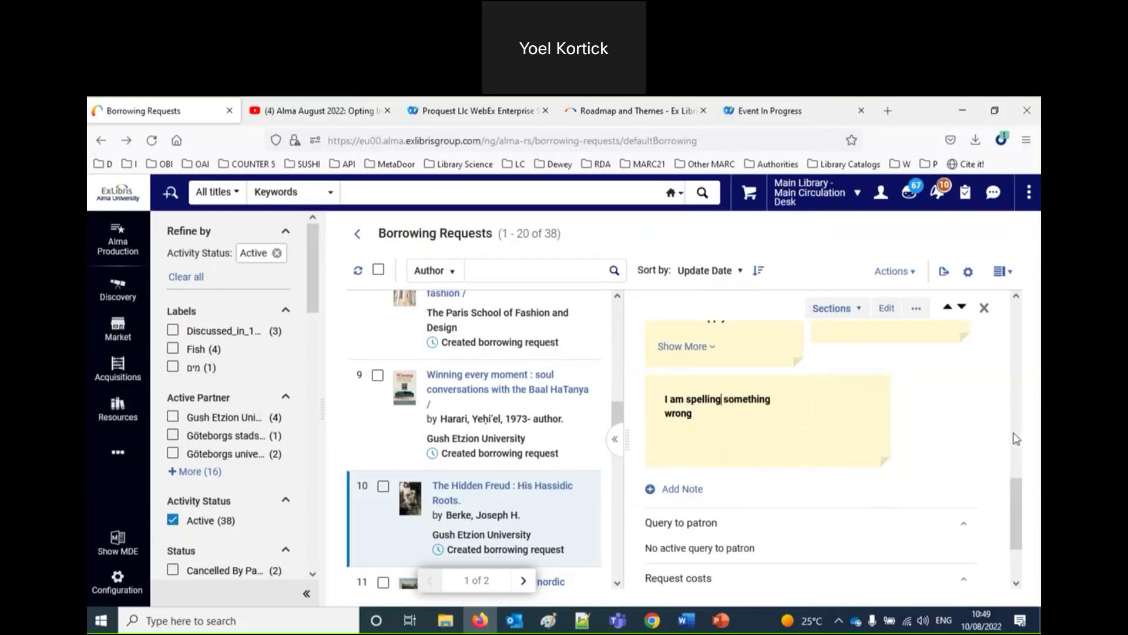
pyautogui.click(992, 430)
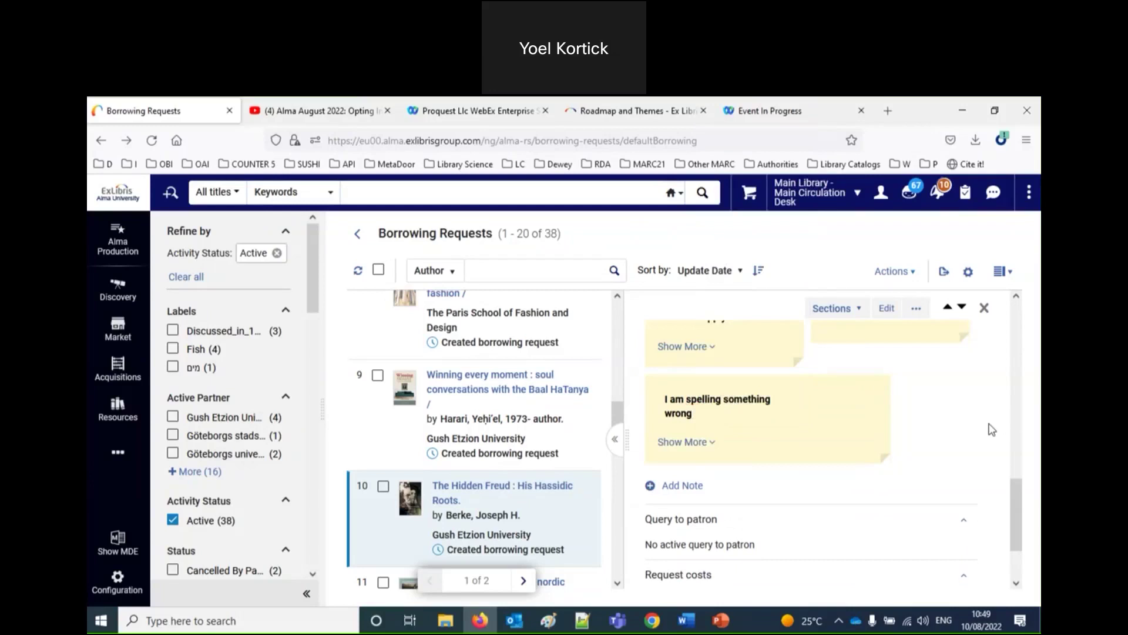
# Create a borrowing request manually for a book titled "The internation book of webinars" and enter the author's name.
pyautogui.click(894, 271)
pyautogui.moveTo(908, 365)
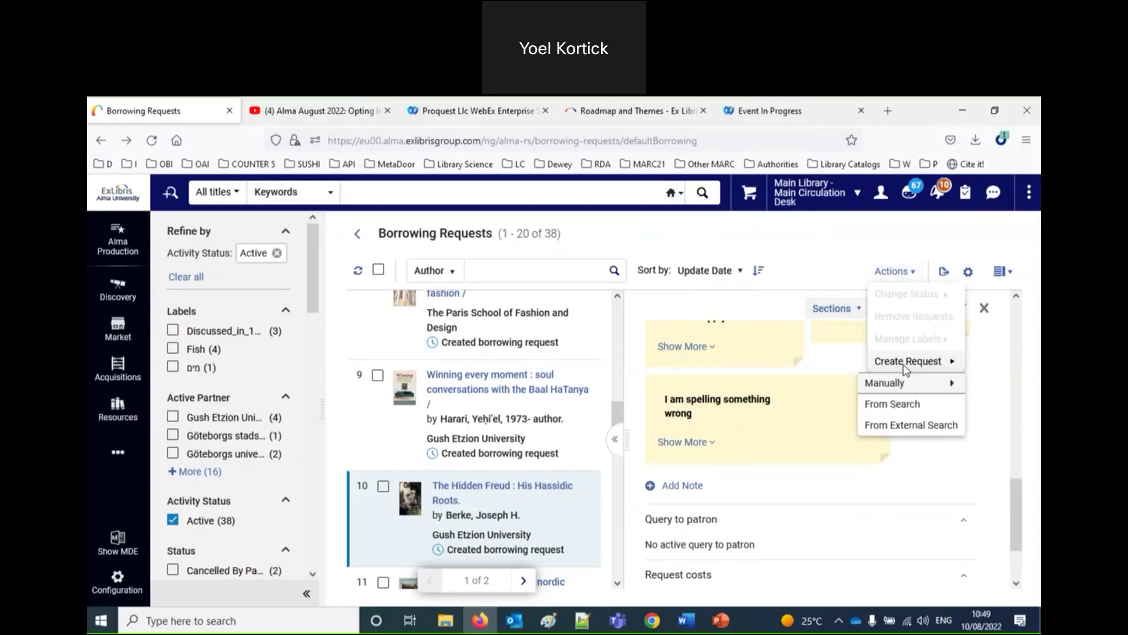
pyautogui.moveTo(897, 389)
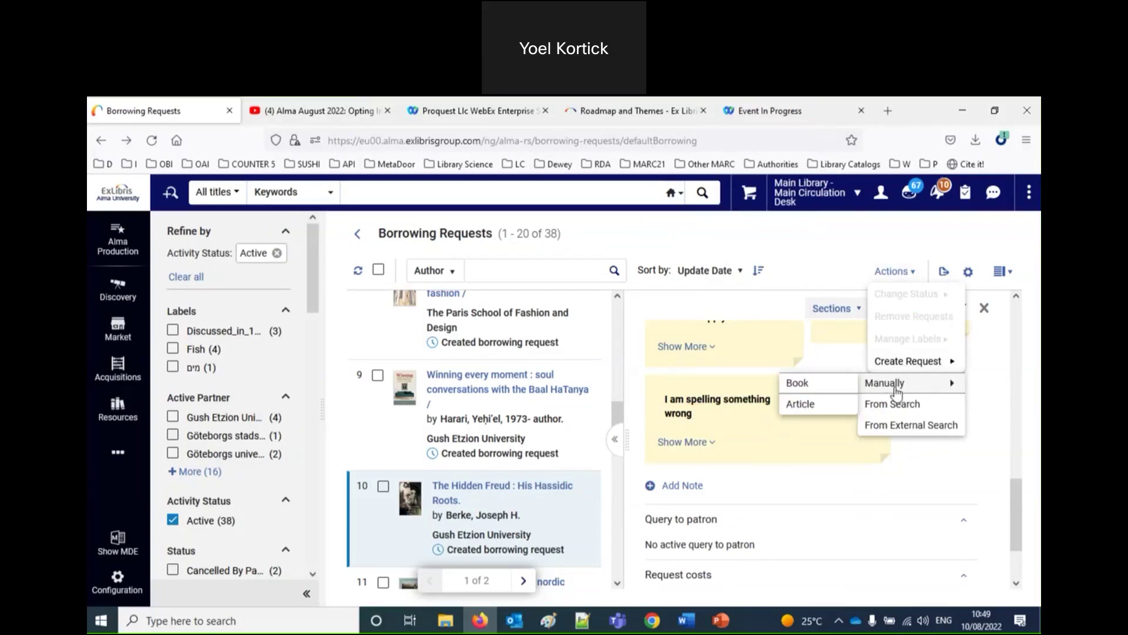
pyautogui.click(798, 385)
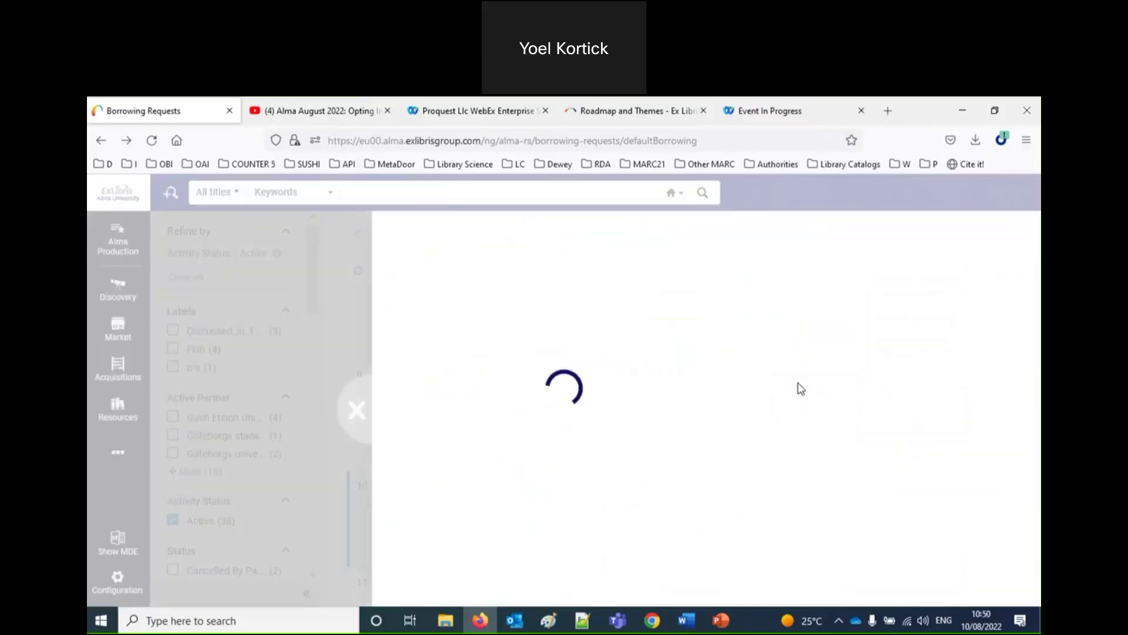
pyautogui.scroll(-3, 800, 387)
pyautogui.scroll(3, 620, 428)
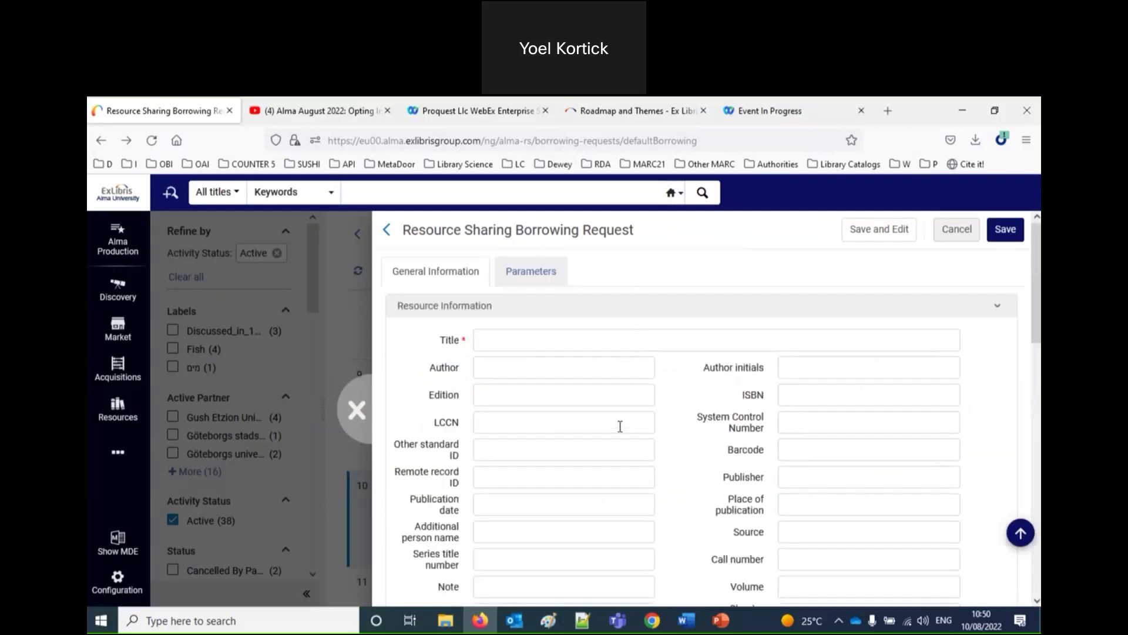
pyautogui.click(517, 338)
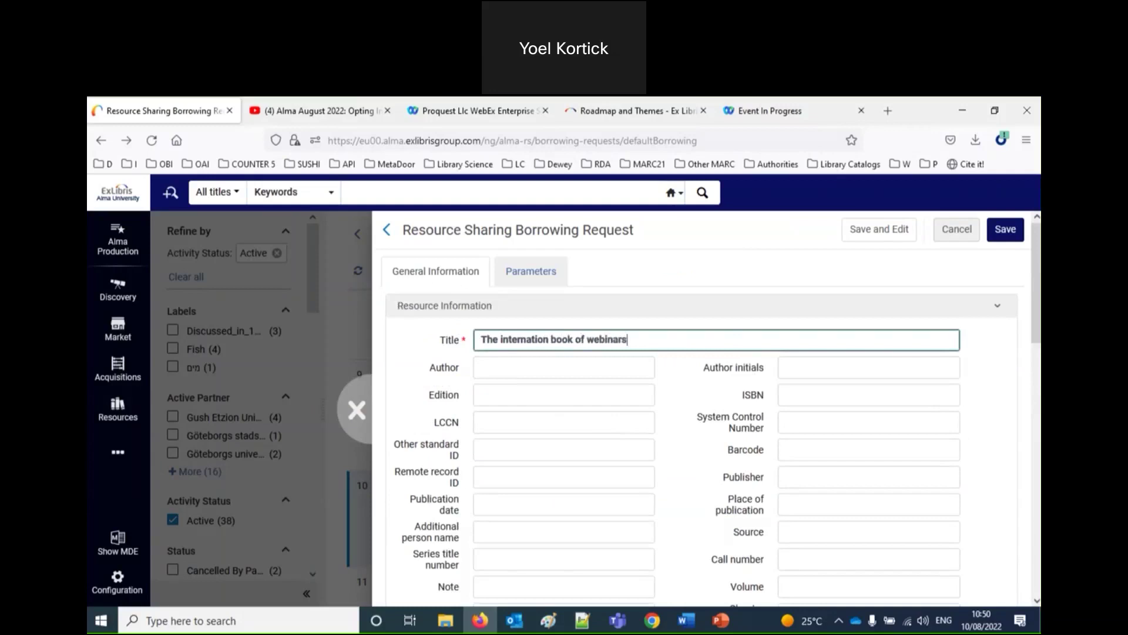
pyautogui.click(489, 368)
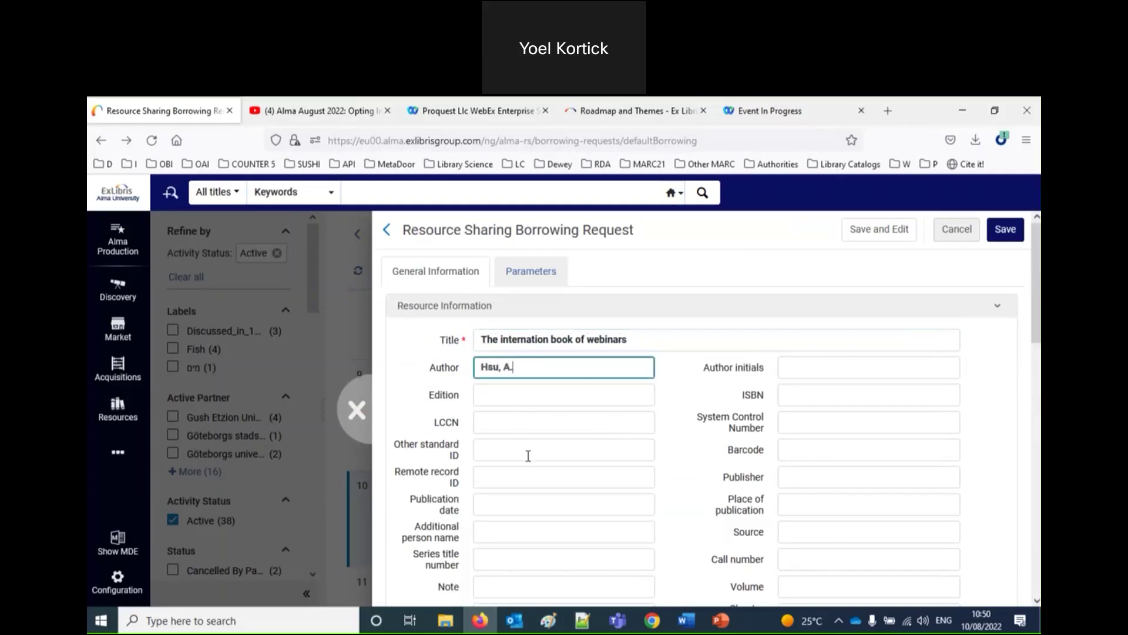
# Look up the requester by name and select the matching alumni patron for the new borrowing request.
pyautogui.scroll(-6, 526, 456)
pyautogui.click(511, 445)
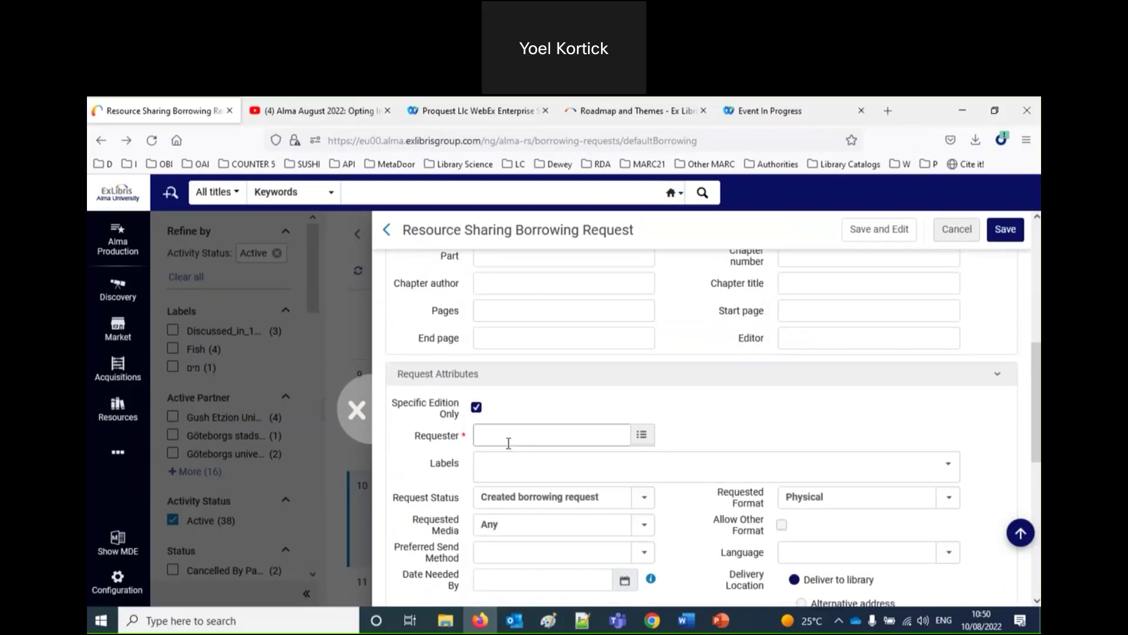
pyautogui.write('nn')
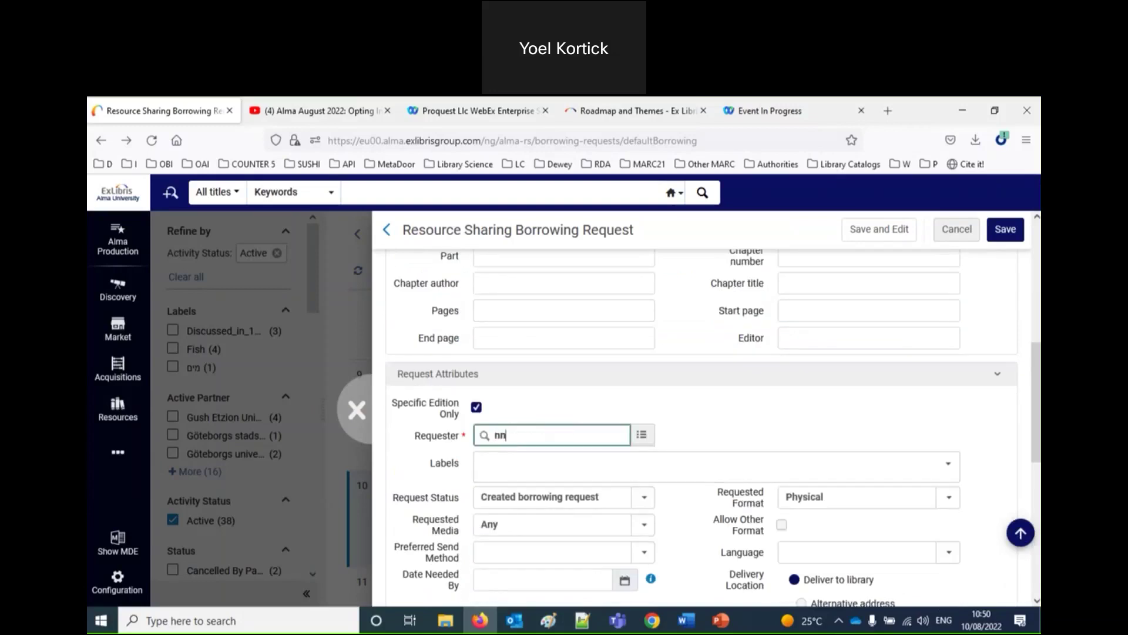
pyautogui.press('BackSpace')
pyautogui.press('BackSpace')
pyautogui.press('BackSpace')
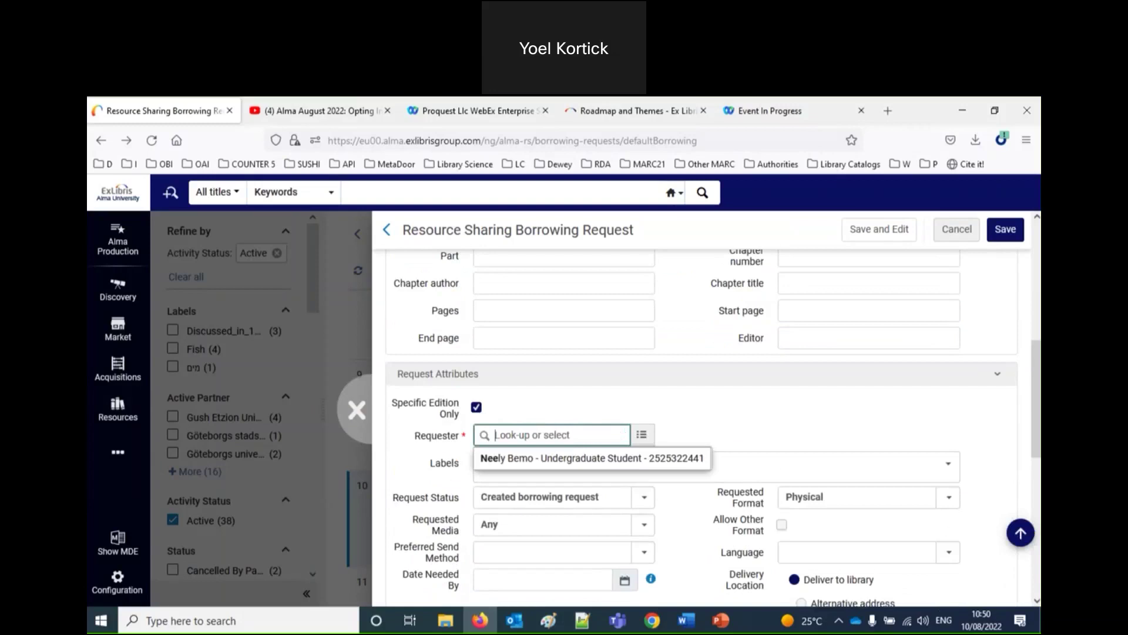
pyautogui.write('anna')
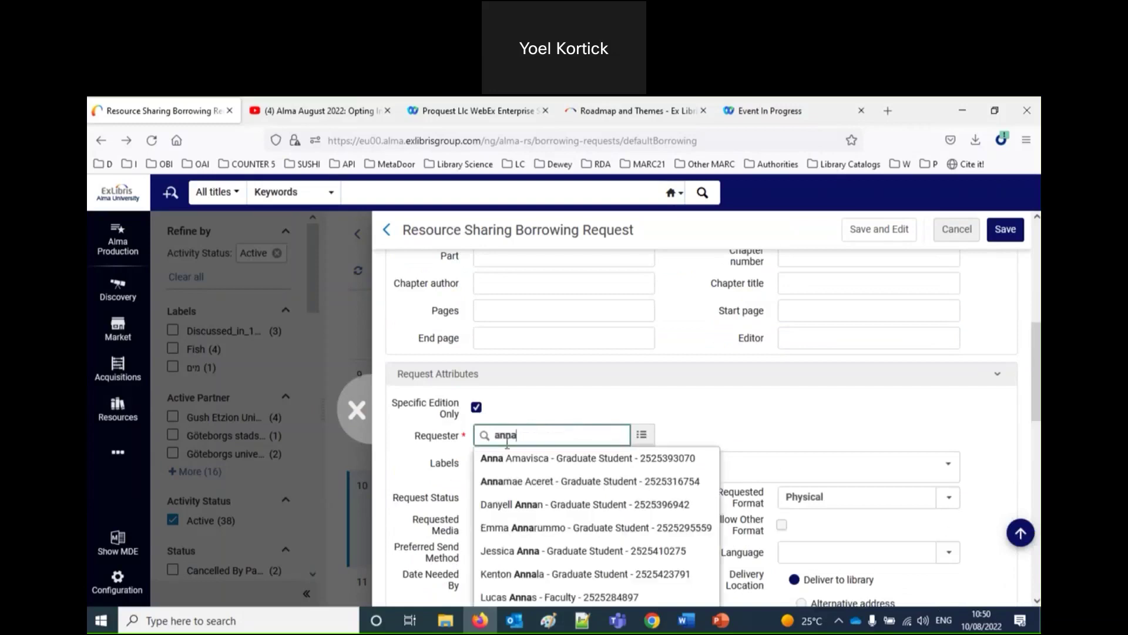
pyautogui.write('n')
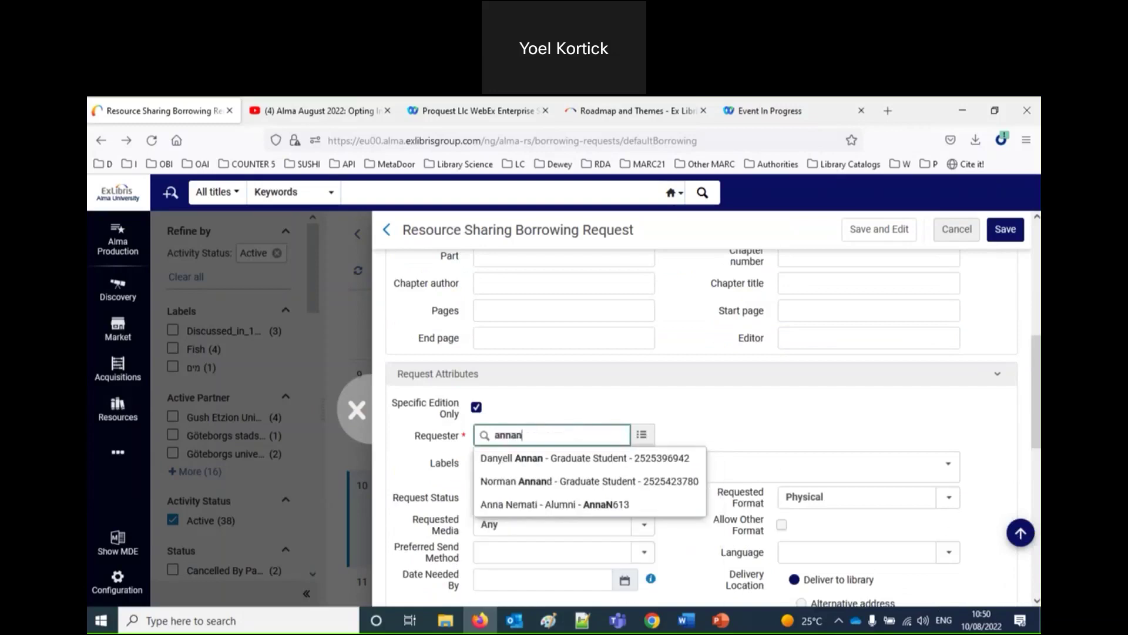
pyautogui.click(500, 503)
# Correct the request's title to "The international book of webinars" and save the new borrowing request.
pyautogui.scroll(-7, 642, 479)
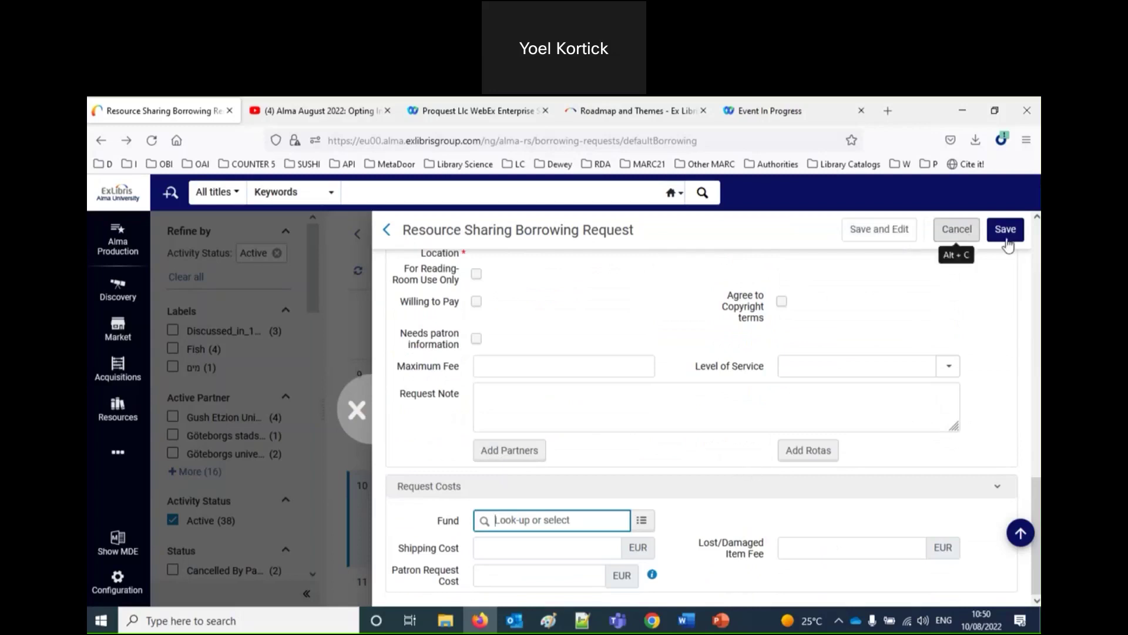
pyautogui.scroll(3, 617, 370)
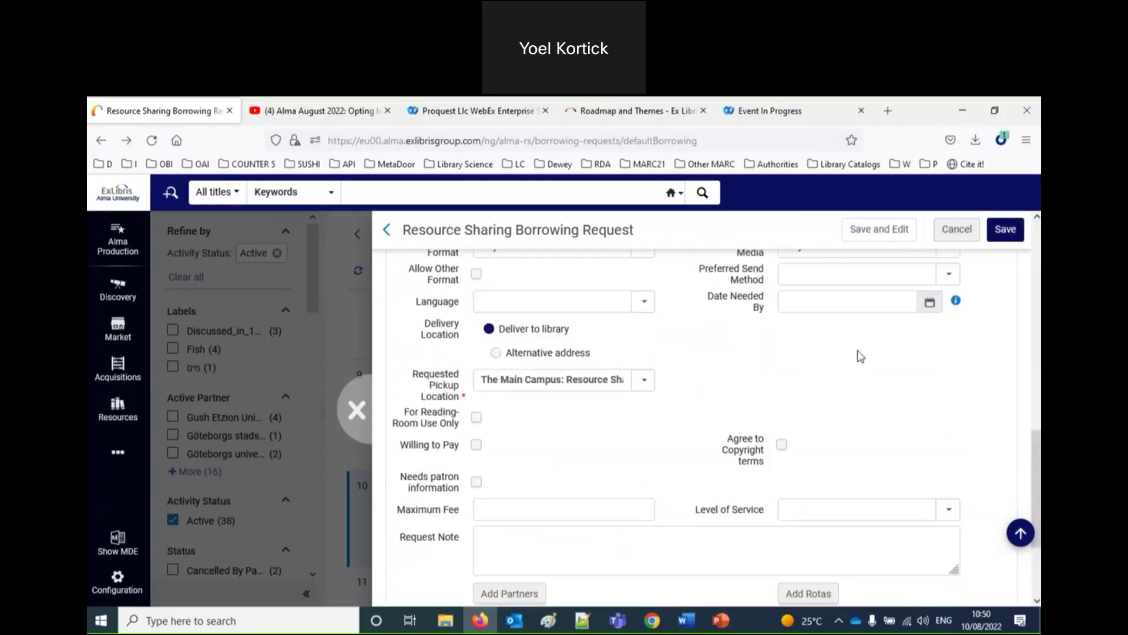
pyautogui.scroll(4, 862, 357)
pyautogui.scroll(5, 862, 357)
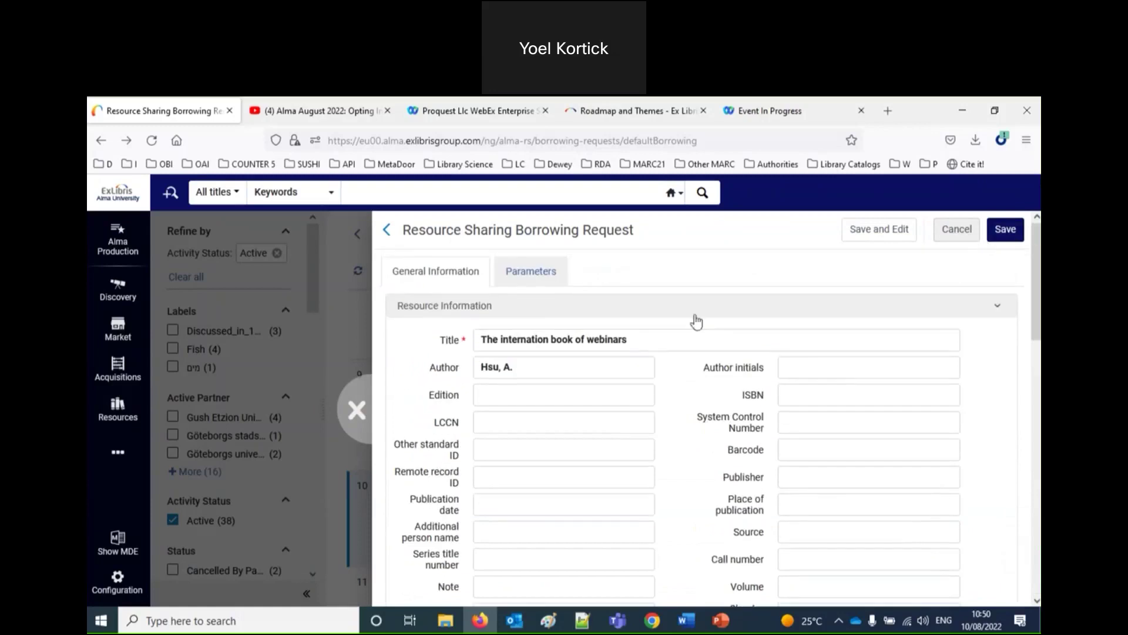
pyautogui.click(551, 339)
pyautogui.doubleClick(544, 339)
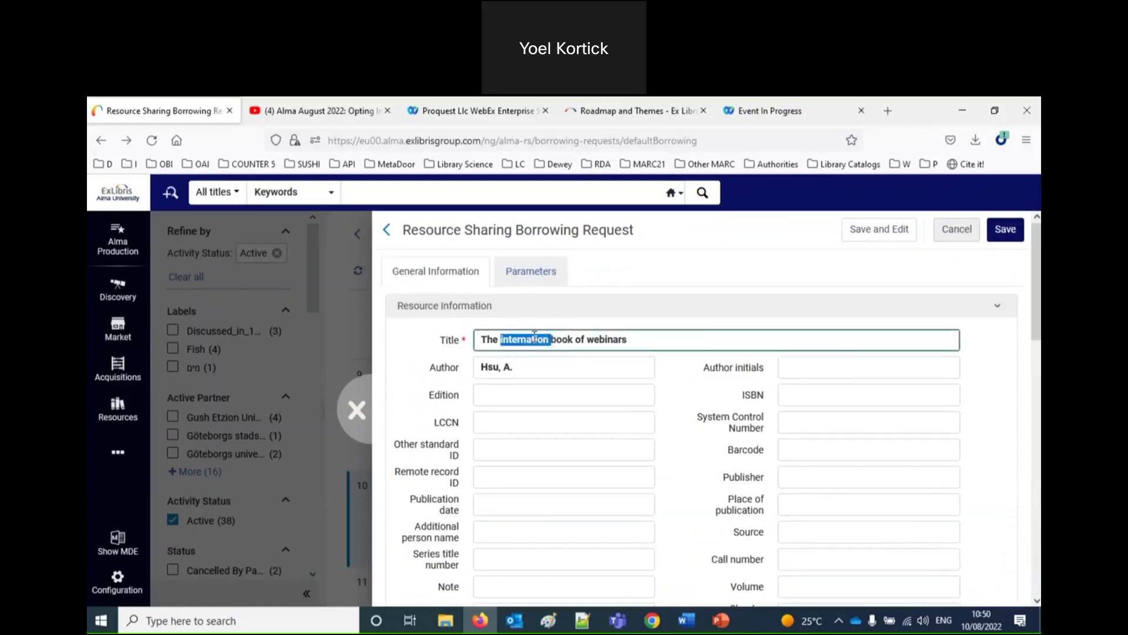
pyautogui.press('BackSpace')
pyautogui.write('international')
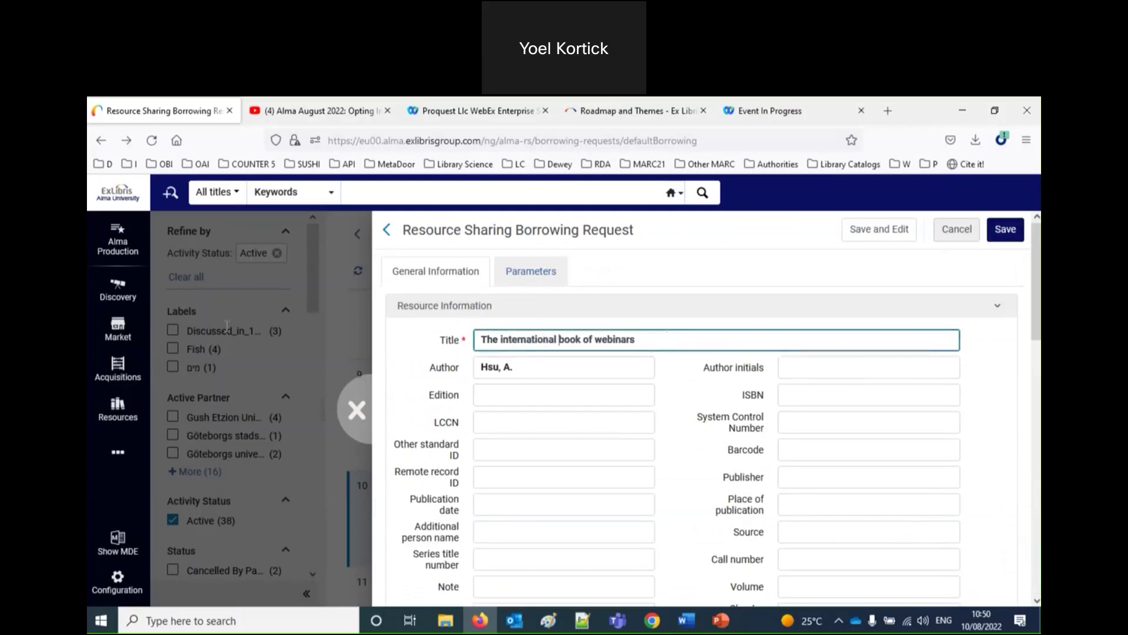
pyautogui.hotkey('ctrl', 'a')
pyautogui.click(1004, 234)
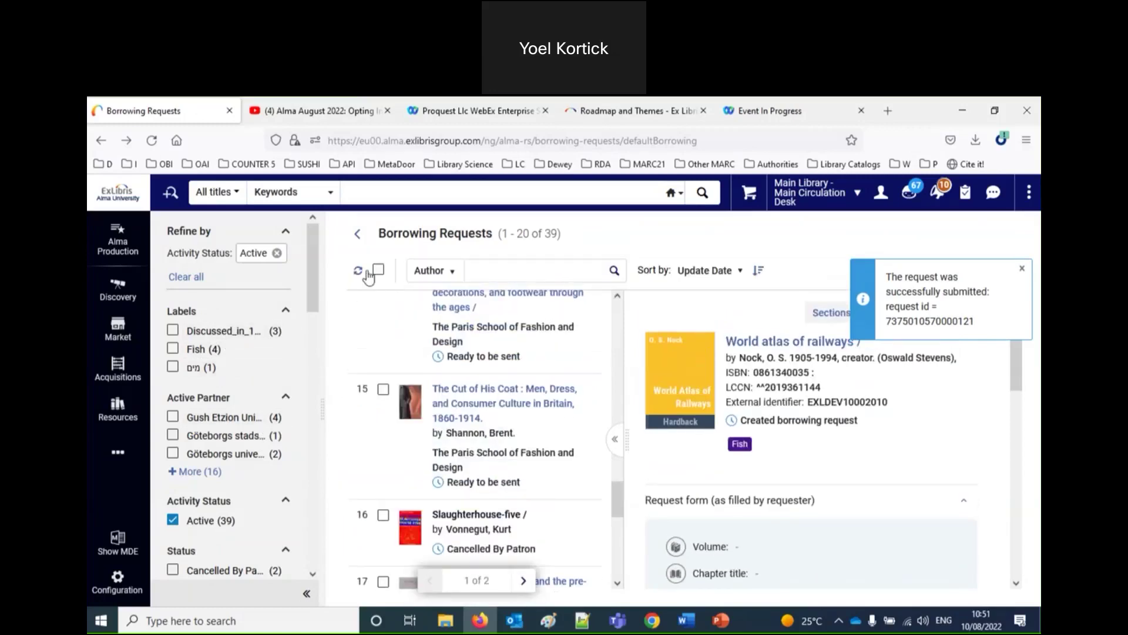
# Refresh the borrowing request list and filter it to requests with a creation date of Today.
pyautogui.click(362, 273)
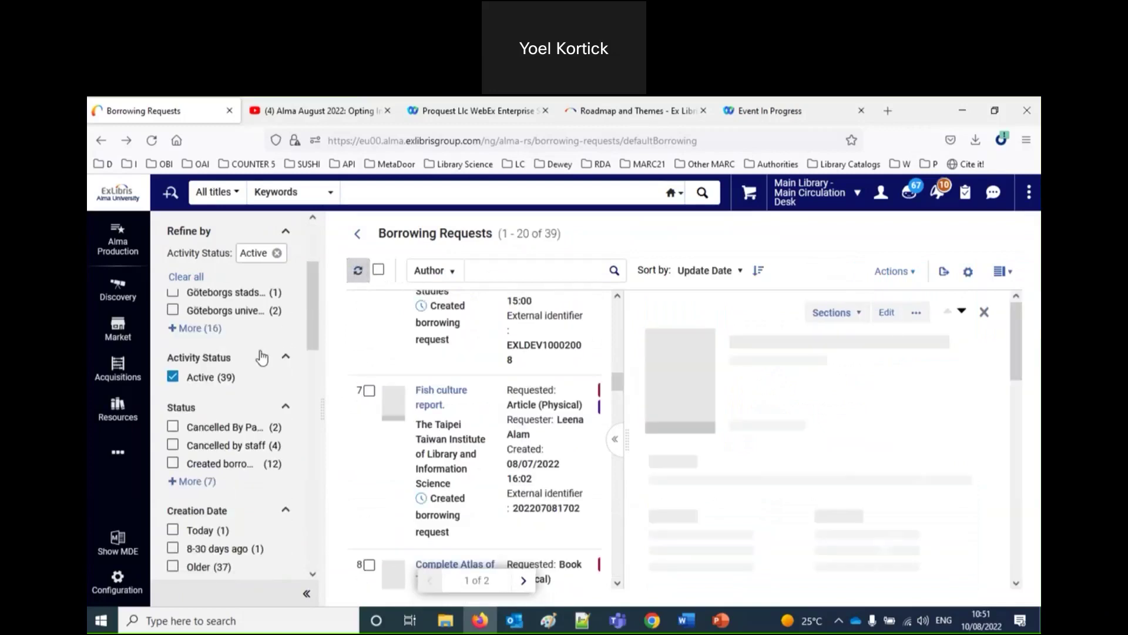
pyautogui.scroll(-2, 264, 389)
pyautogui.scroll(-4, 265, 389)
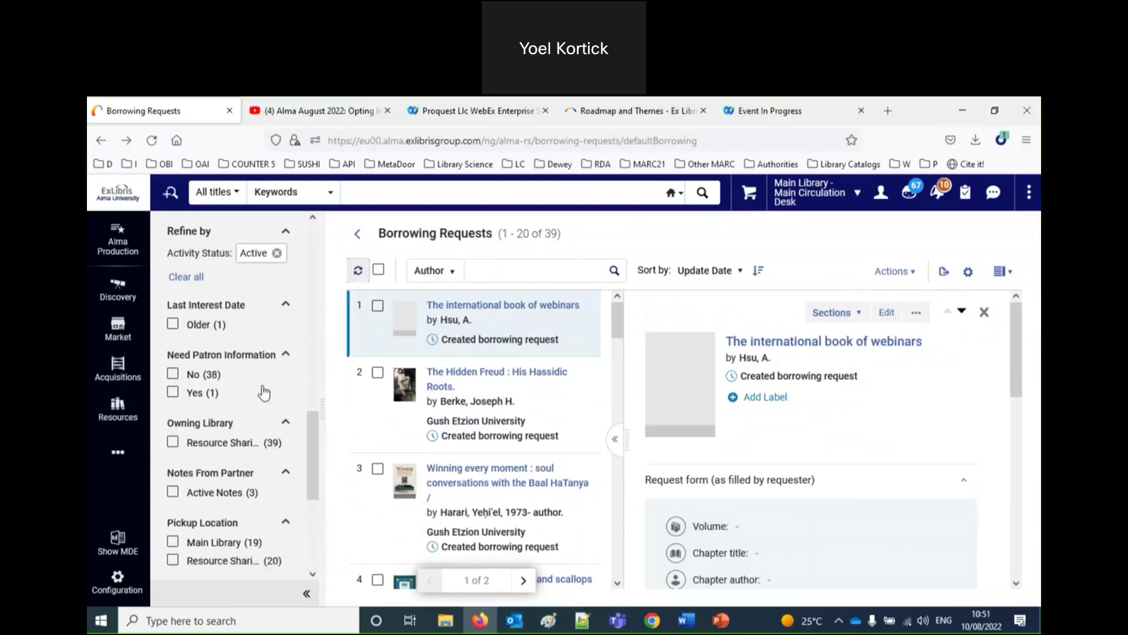
pyautogui.scroll(4, 265, 391)
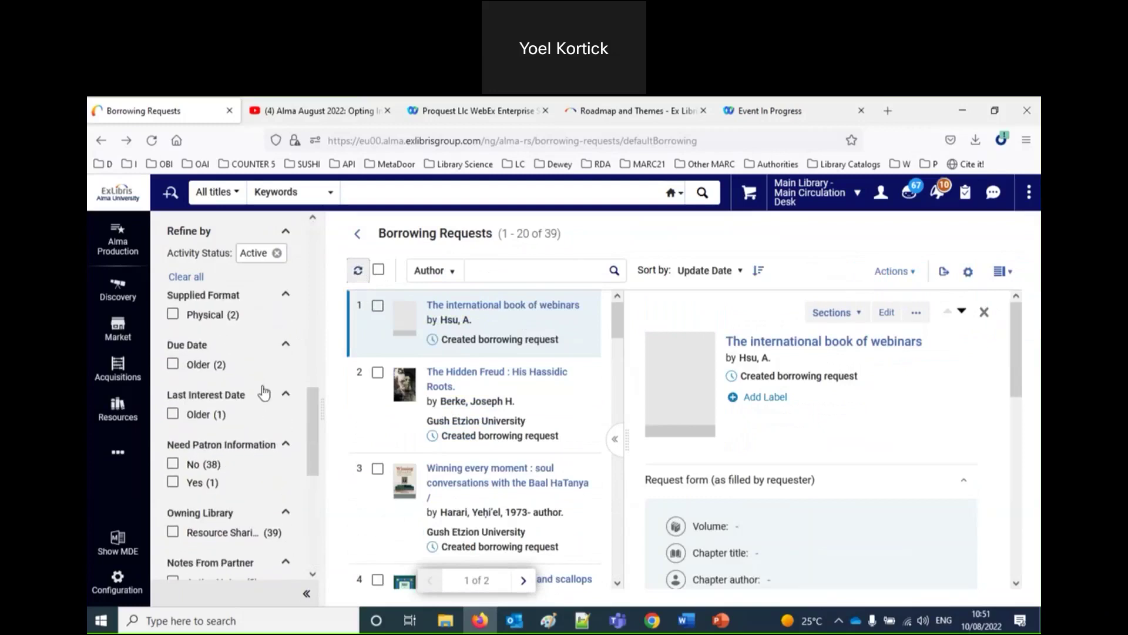
pyautogui.scroll(-5, 265, 393)
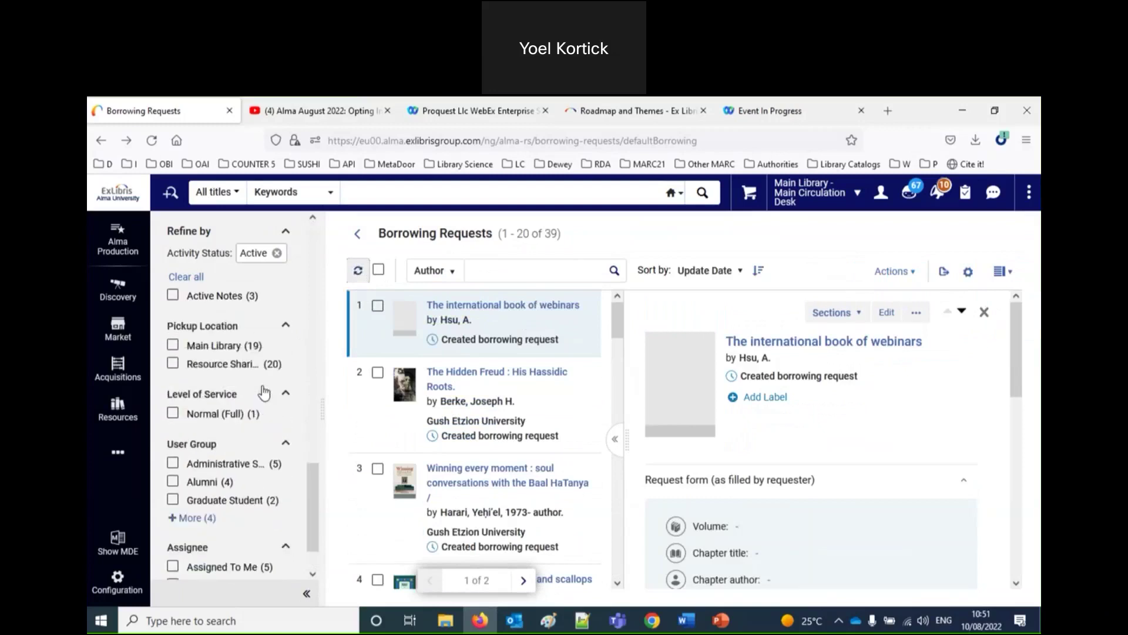
pyautogui.scroll(3, 264, 391)
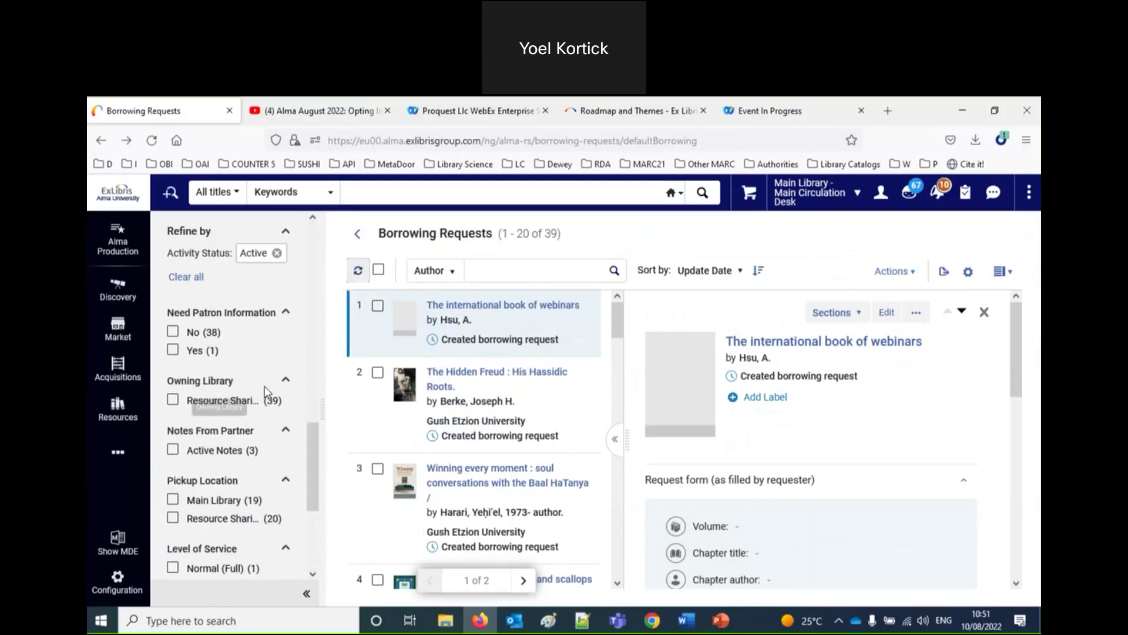
pyautogui.scroll(1, 264, 391)
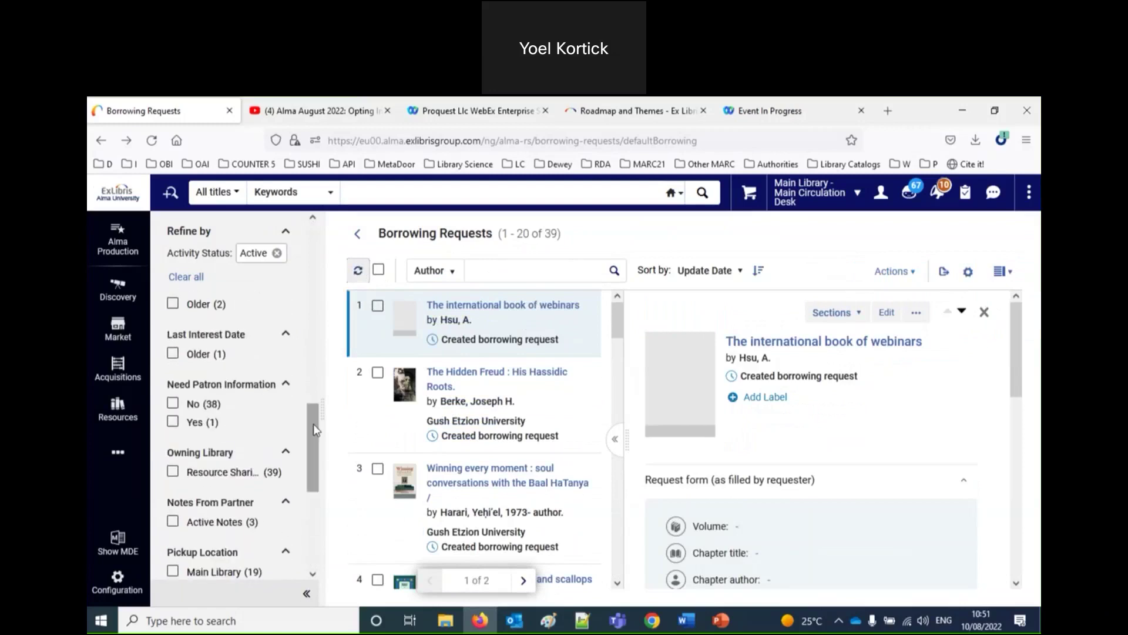
pyautogui.scroll(2, 325, 399)
pyautogui.scroll(5, 325, 400)
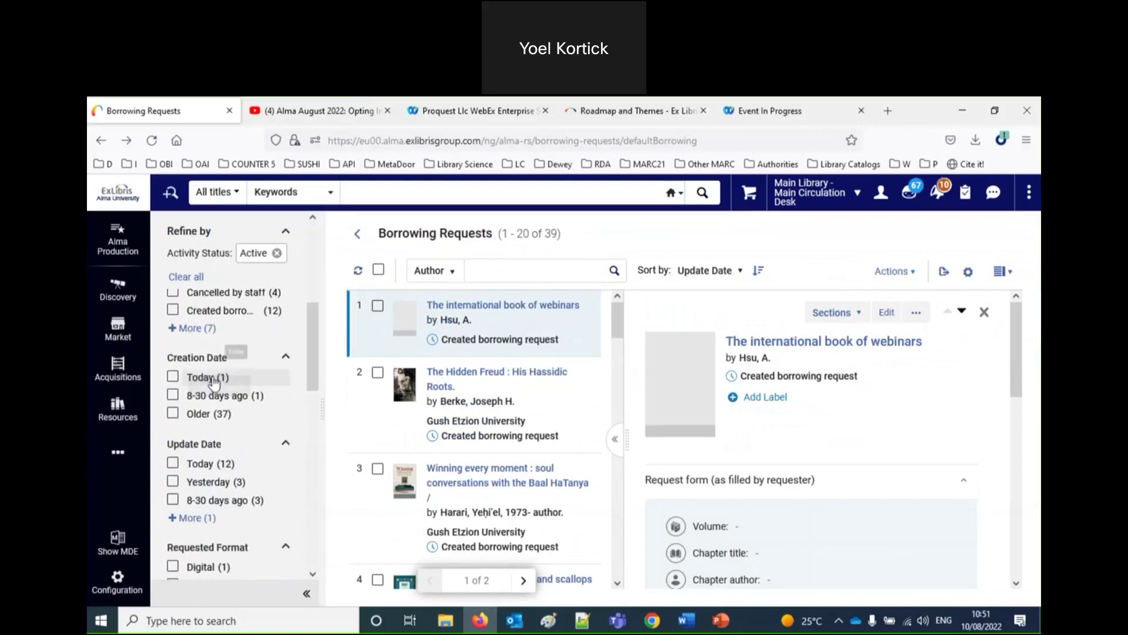
pyautogui.click(217, 381)
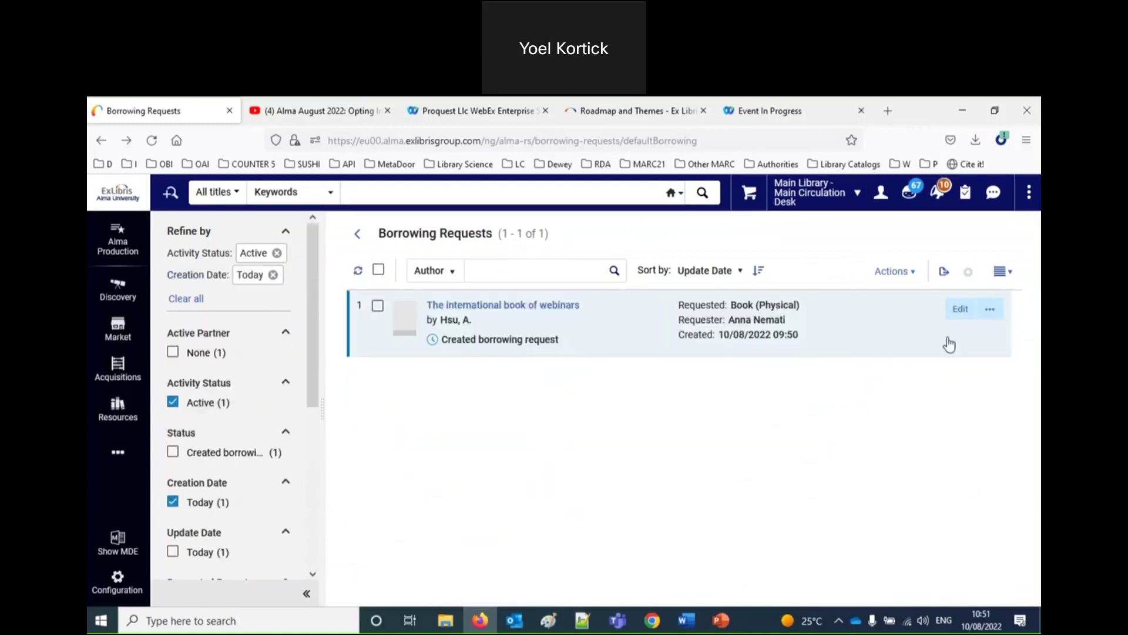
# Review the webinar book request in the details pane and open its edit form at the Rota.
pyautogui.click(906, 331)
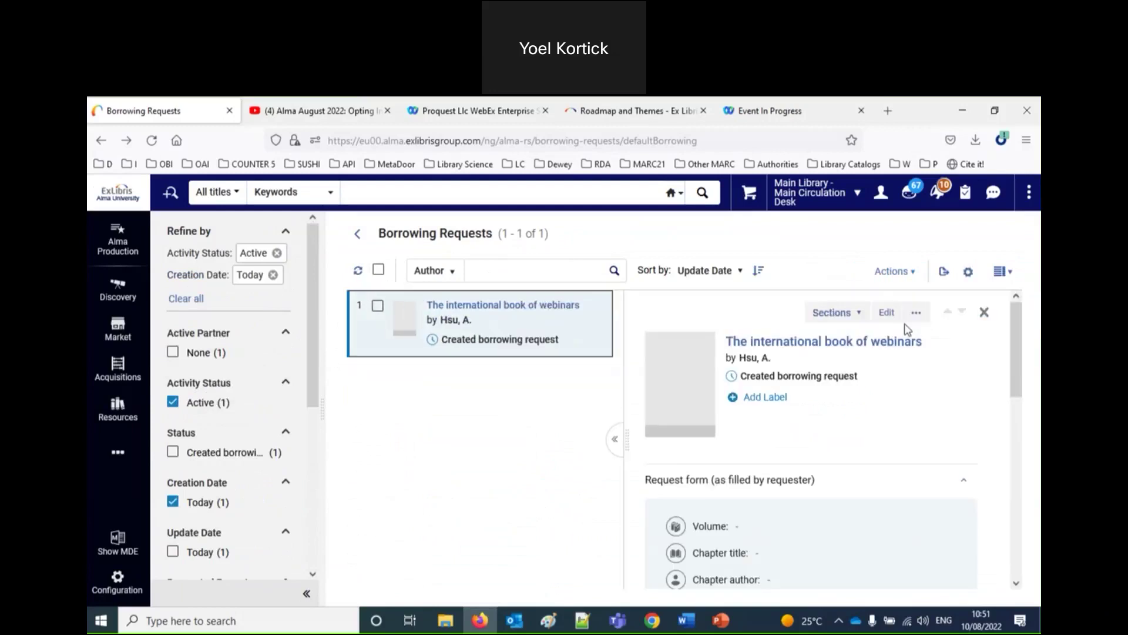
pyautogui.scroll(-5, 889, 449)
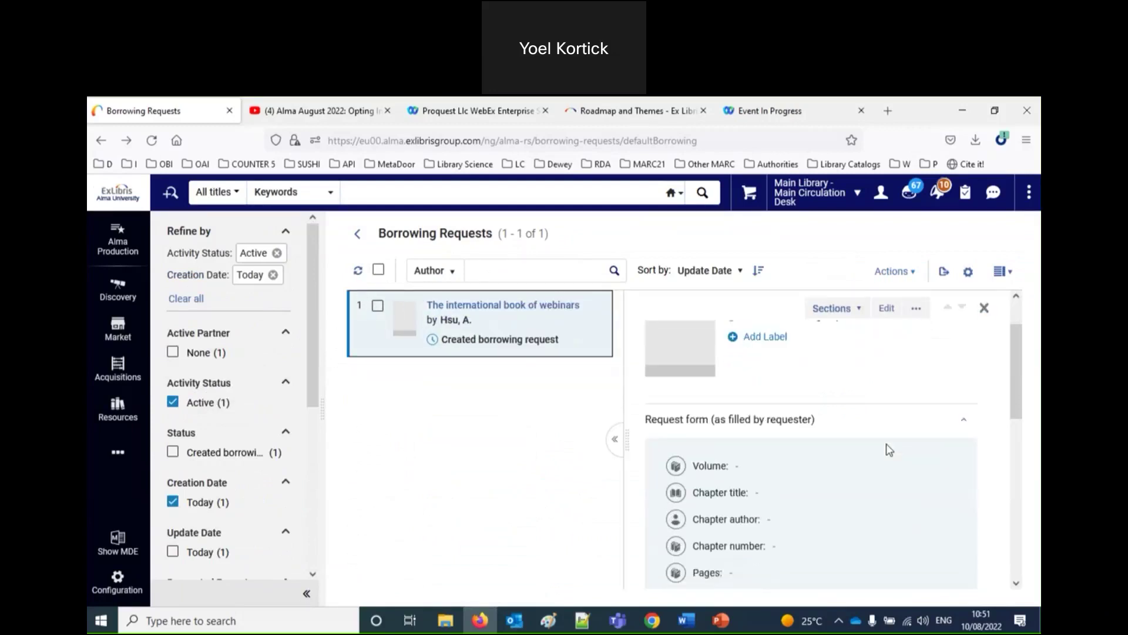
pyautogui.scroll(-3, 889, 449)
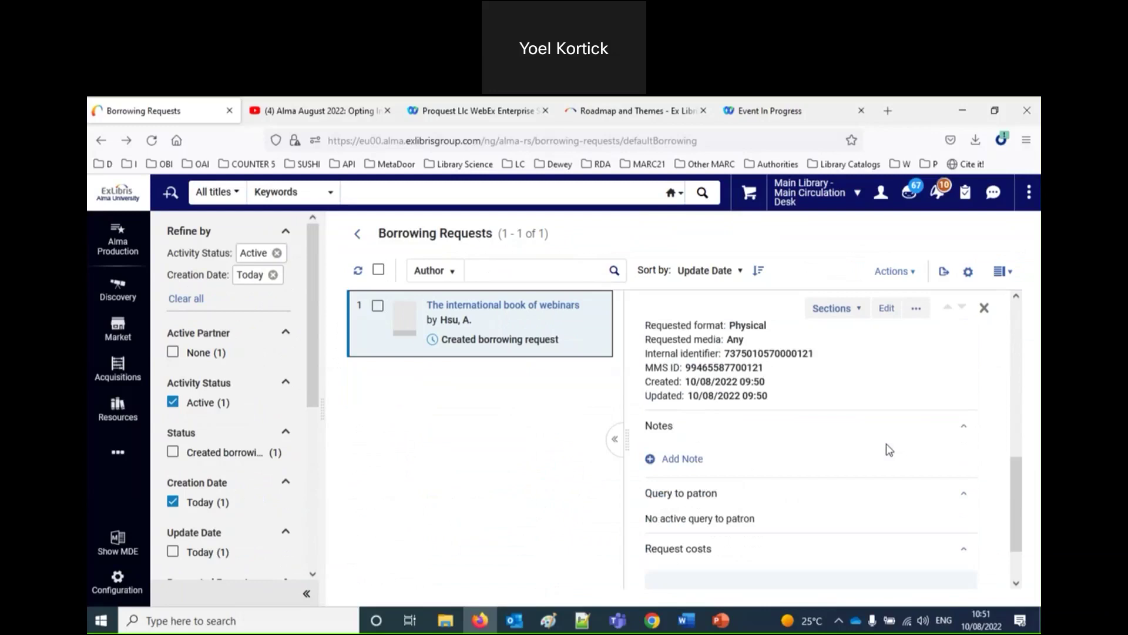
pyautogui.scroll(-2, 890, 451)
pyautogui.scroll(10, 890, 451)
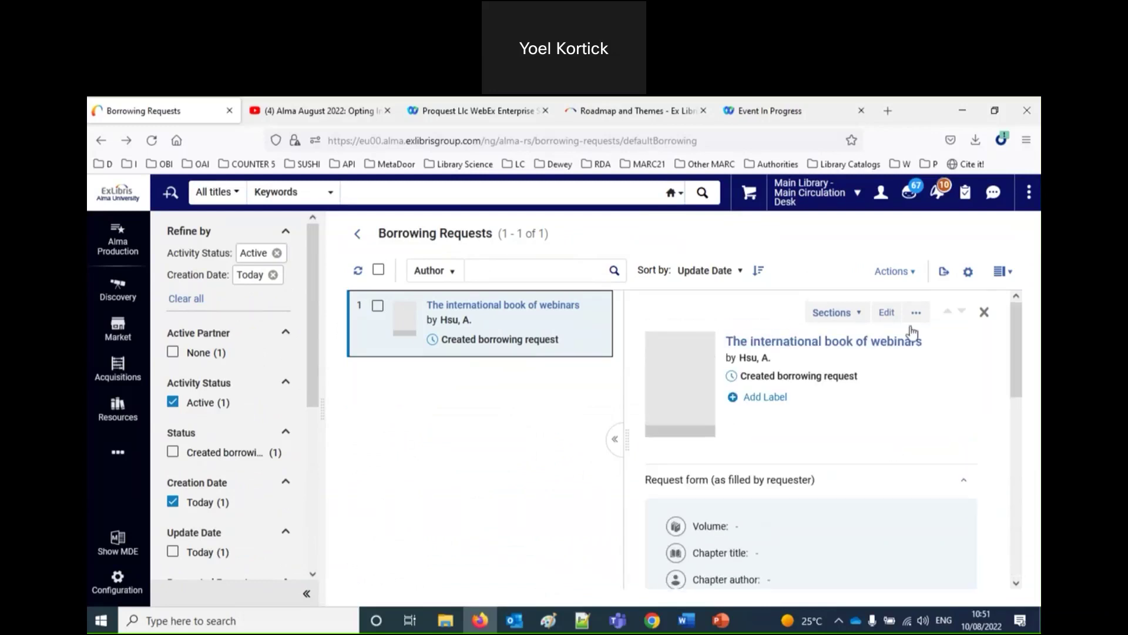
pyautogui.click(888, 315)
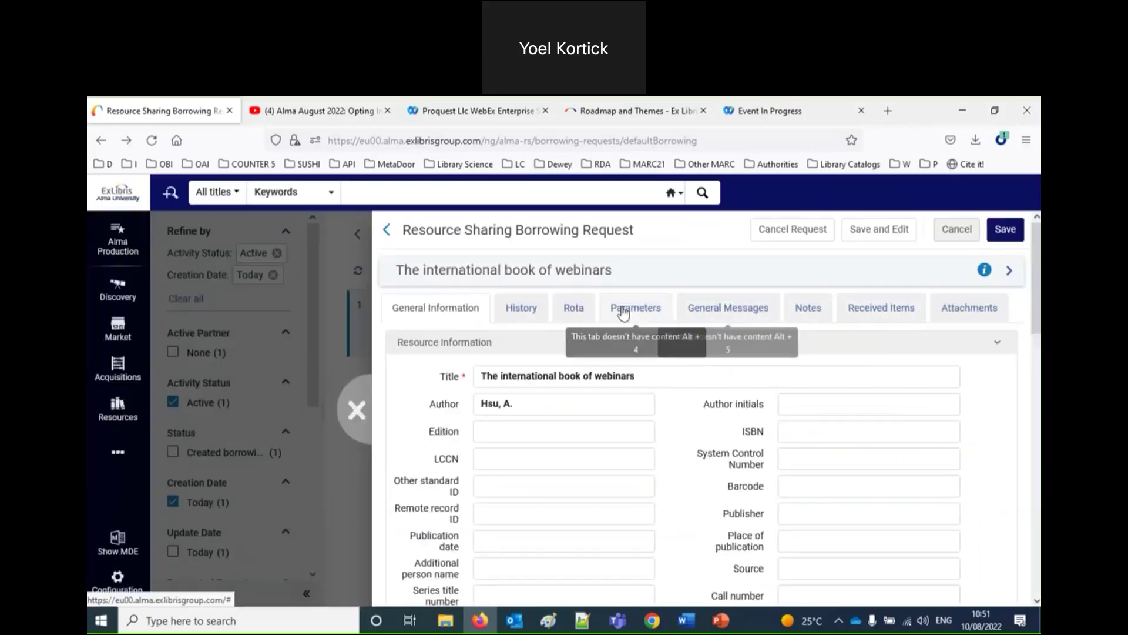
pyautogui.click(581, 309)
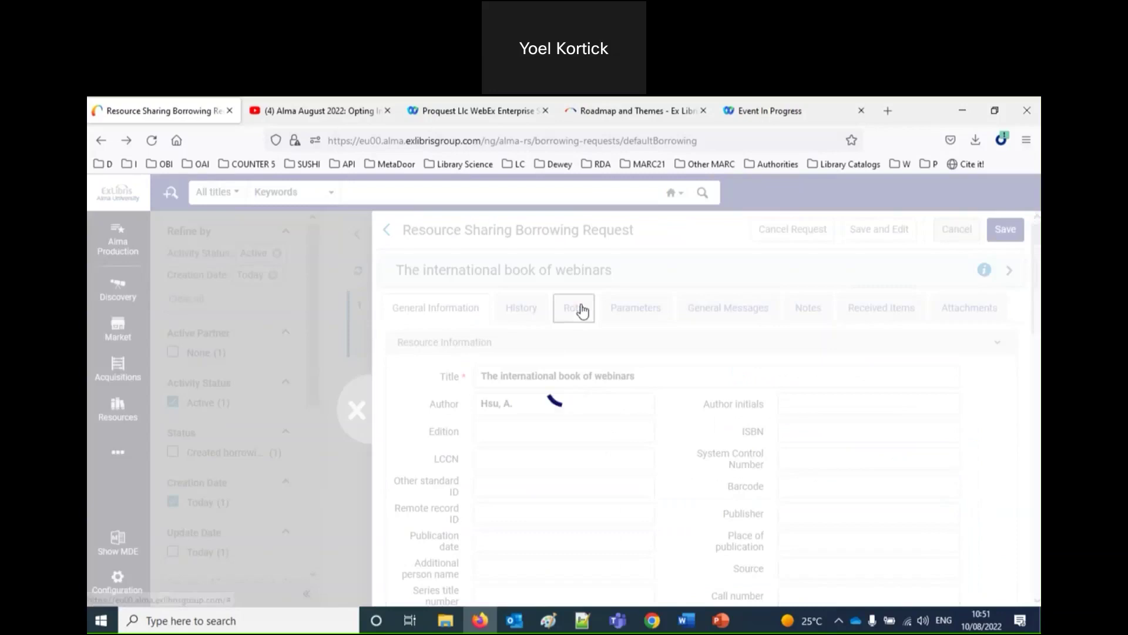
# Start adding a partner to the request's rota and search the resource sharing partner list for "taiwan".
pyautogui.click(983, 348)
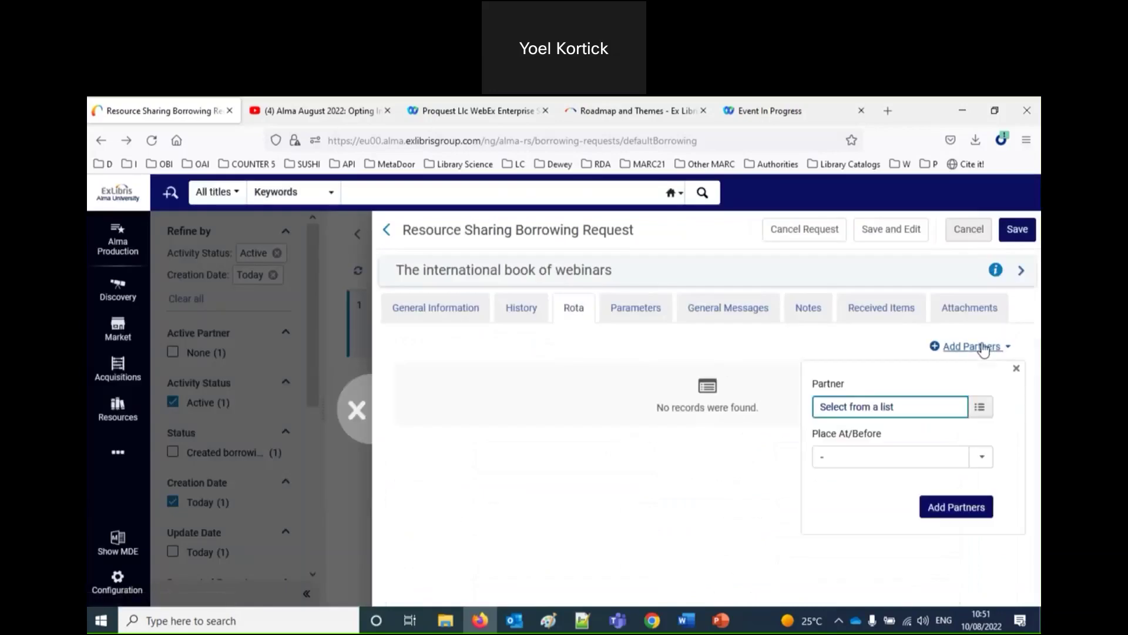
pyautogui.click(853, 415)
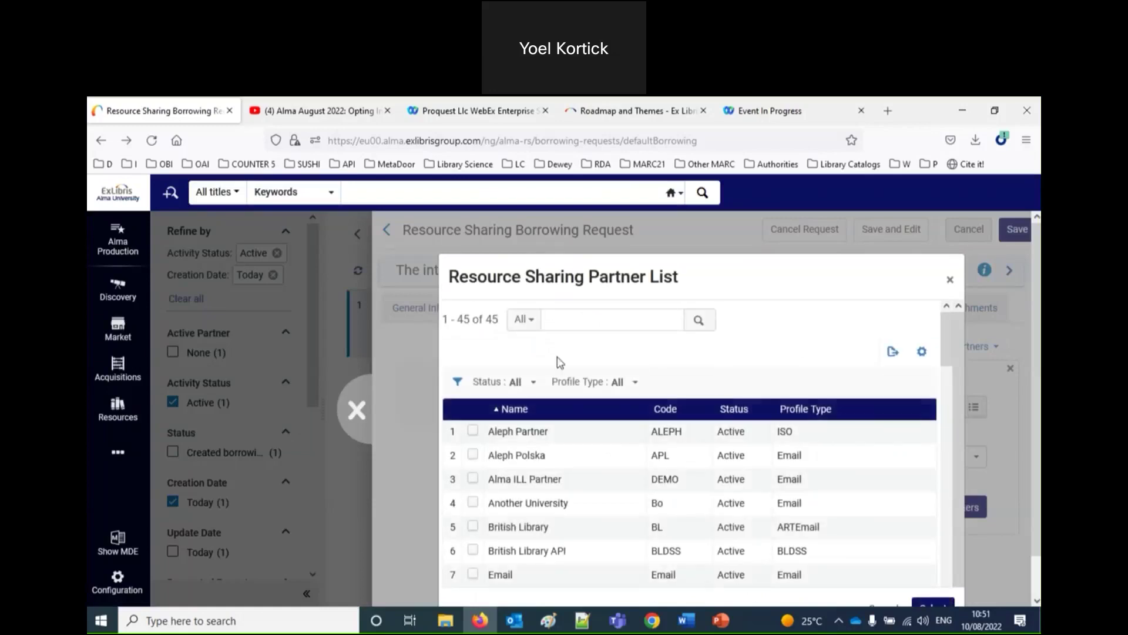
pyautogui.click(578, 317)
pyautogui.write('tasiwan')
pyautogui.press('BackSpace')
pyautogui.press('Return')
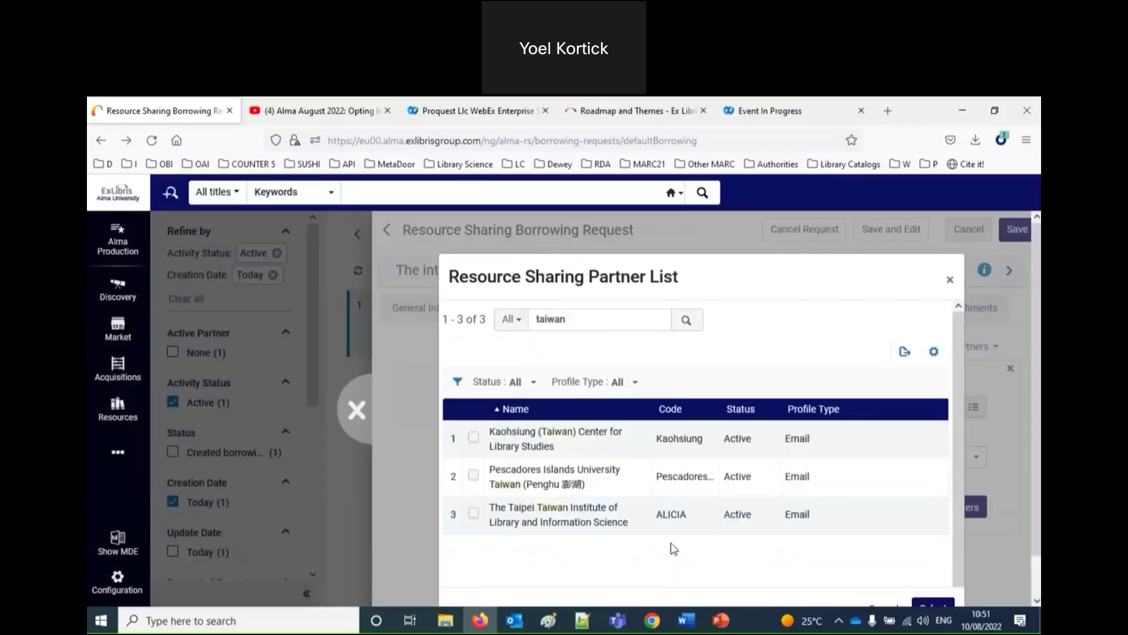
# Add The Taipei Taiwan Institute of Library and Information Science to the rota and save the request.
pyautogui.click(473, 514)
pyautogui.click(474, 515)
pyautogui.scroll(-1, 847, 559)
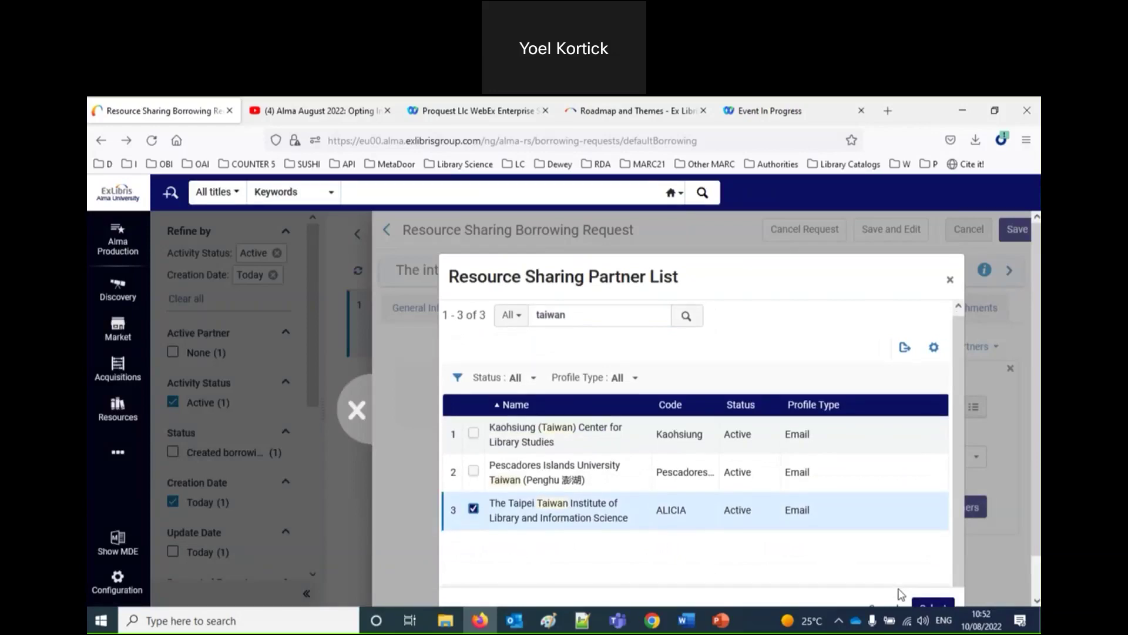
pyautogui.click(939, 605)
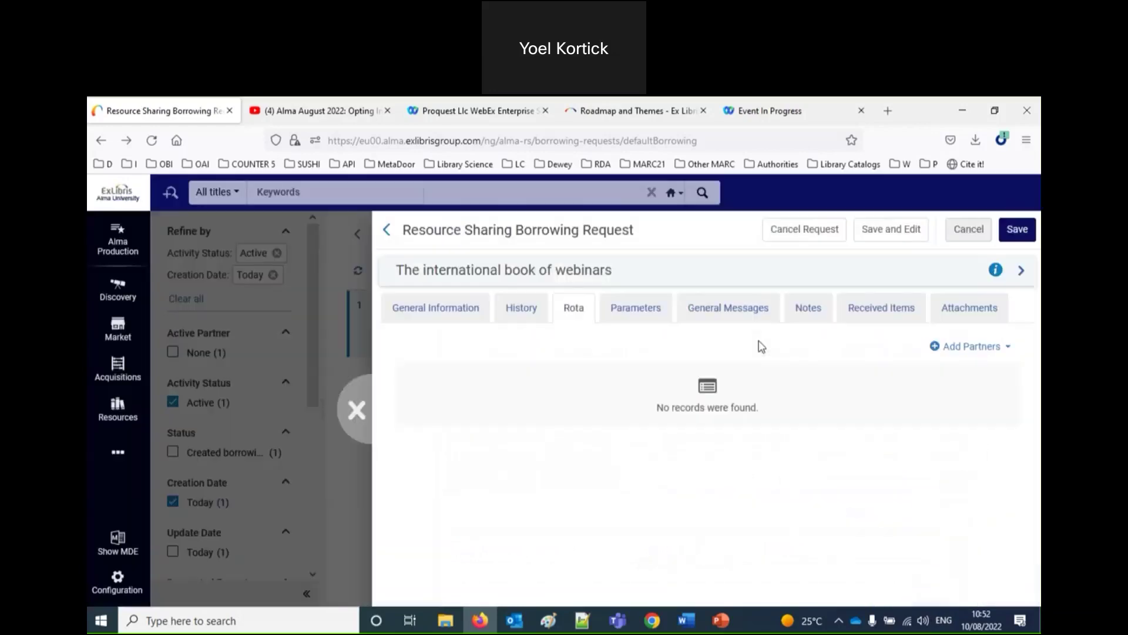
pyautogui.click(973, 506)
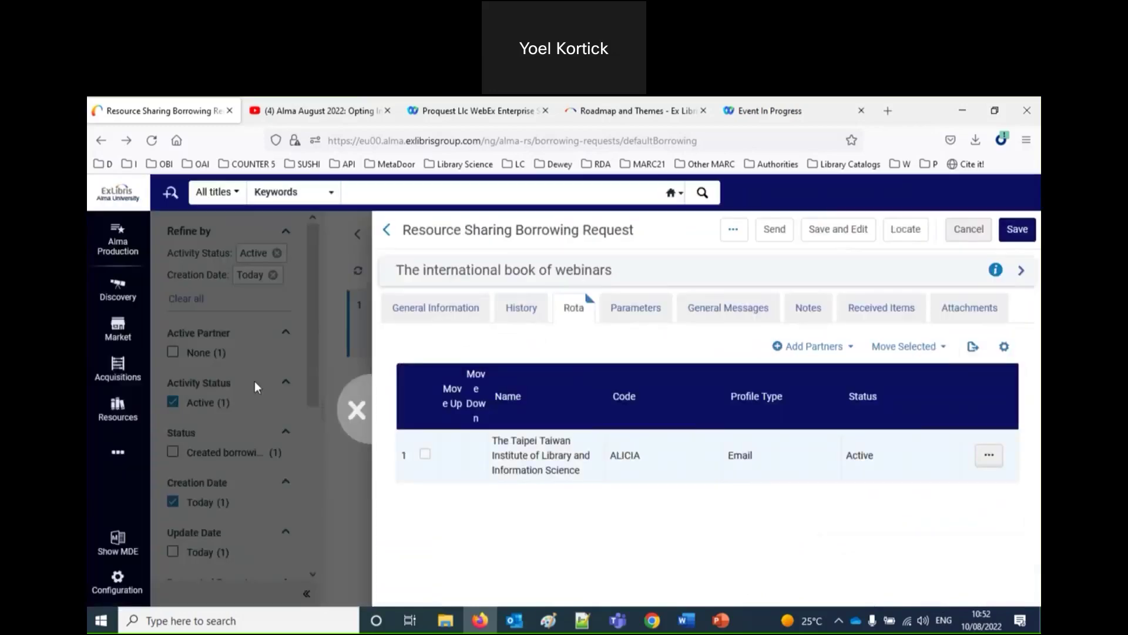
pyautogui.click(1017, 228)
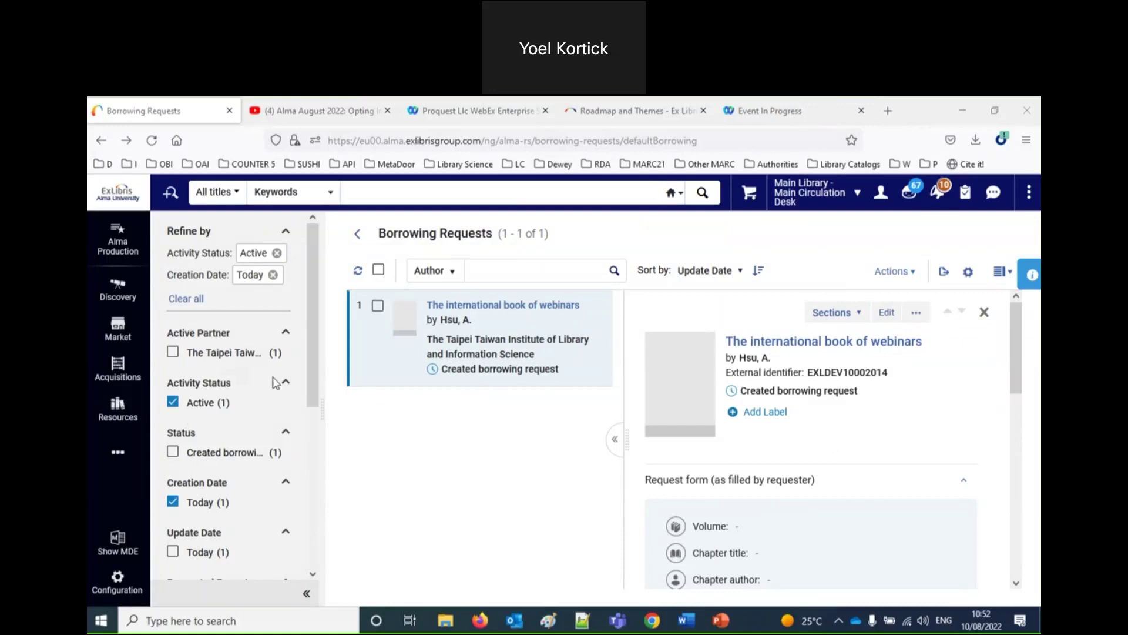
# Remove the Creation Date filter and refresh the borrowing request list.
pyautogui.click(272, 275)
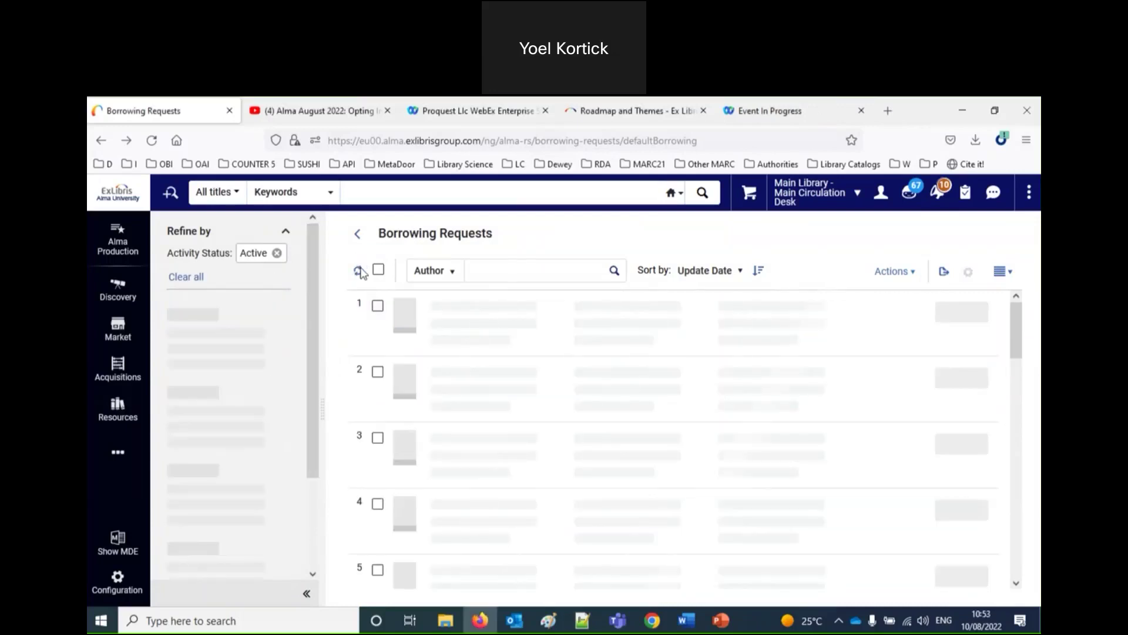
pyautogui.click(357, 274)
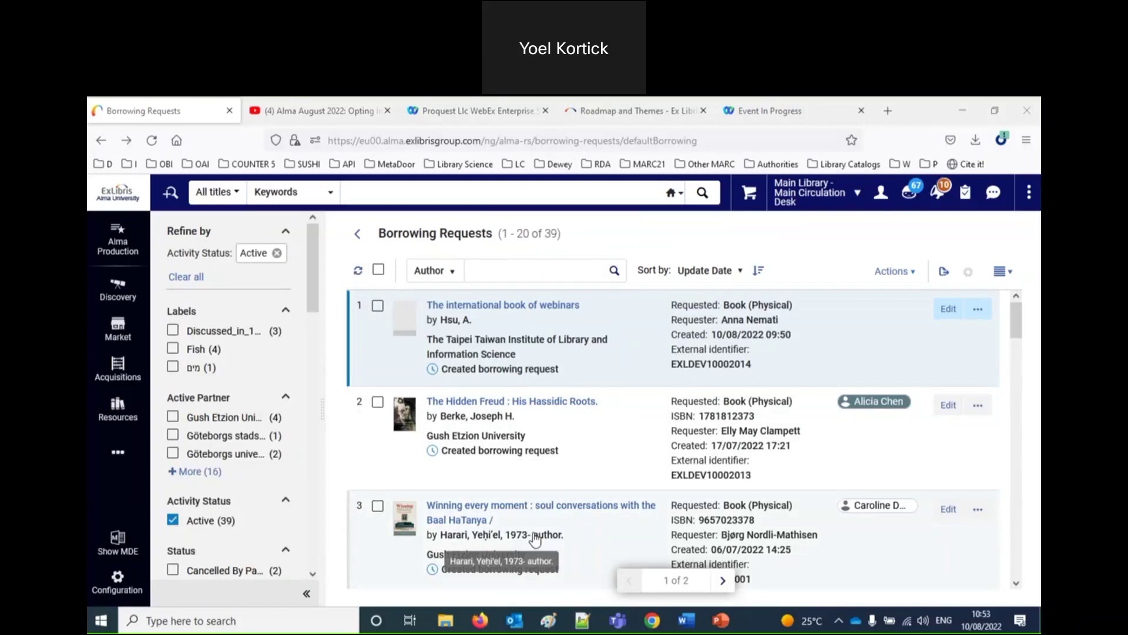
# Set the in-list search field to Title, and run a global borrowing requests search by title for "atlas".
pyautogui.click(457, 282)
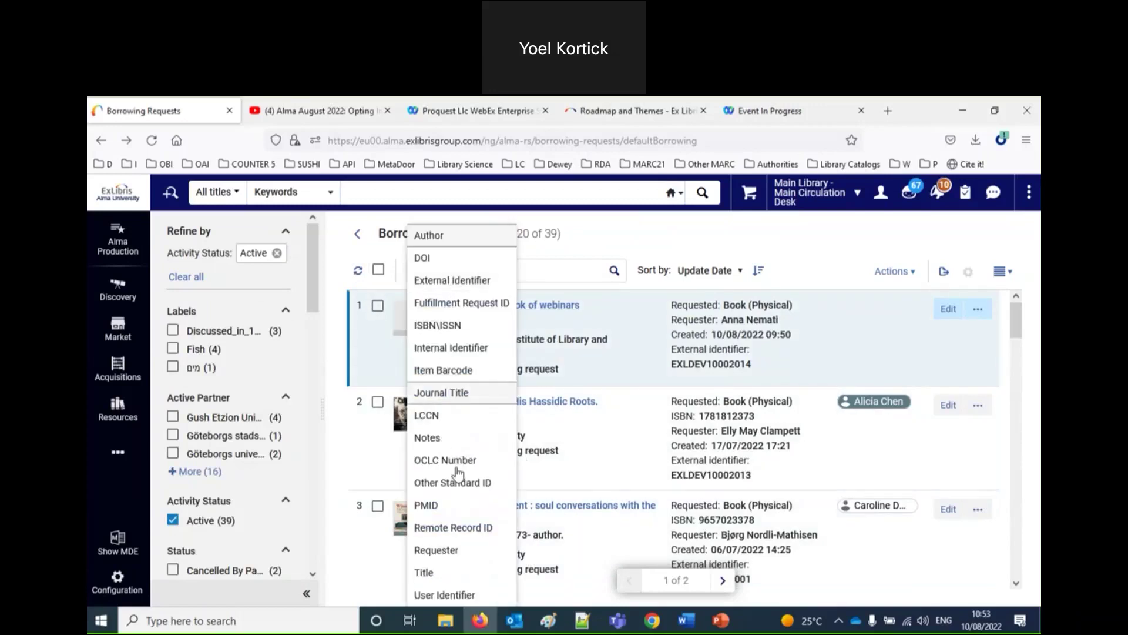
pyautogui.click(417, 575)
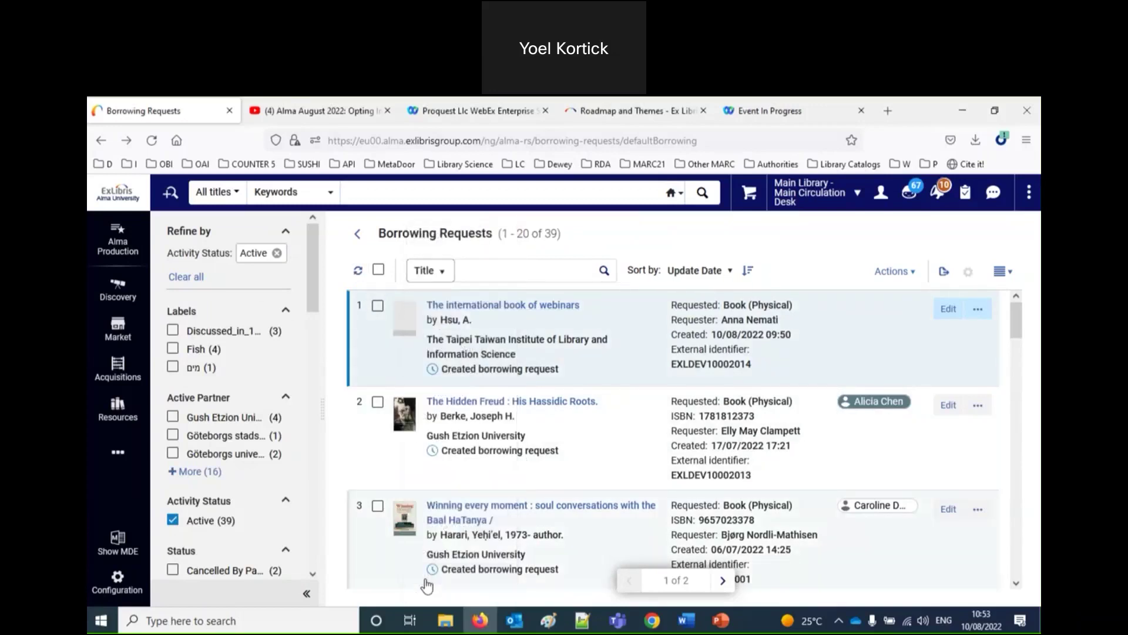
pyautogui.click(227, 200)
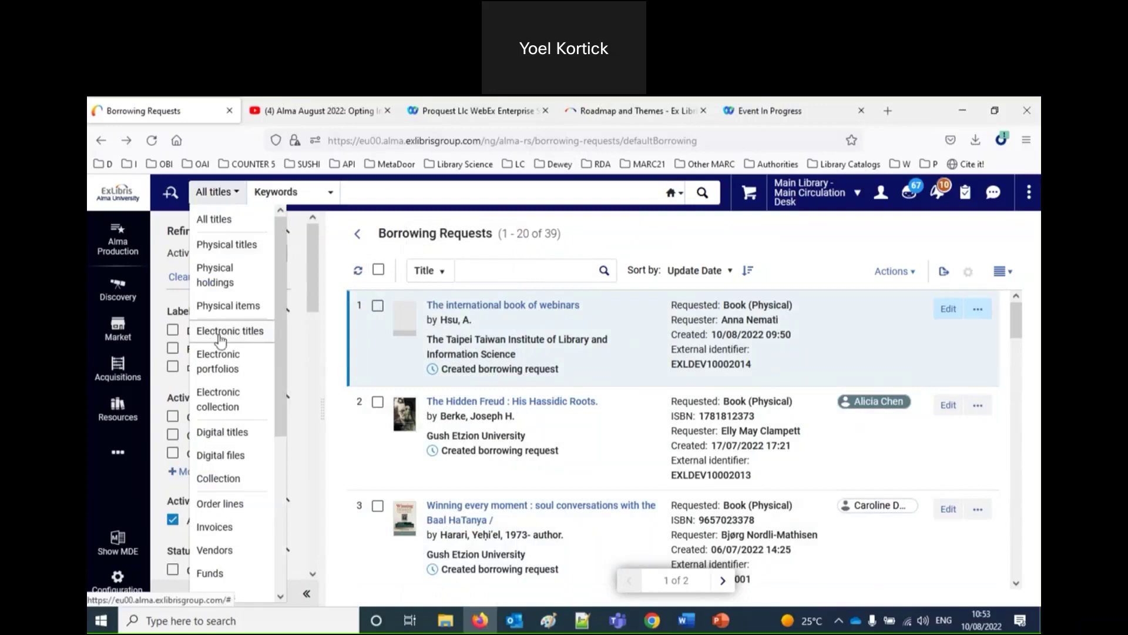
pyautogui.scroll(-5, 220, 341)
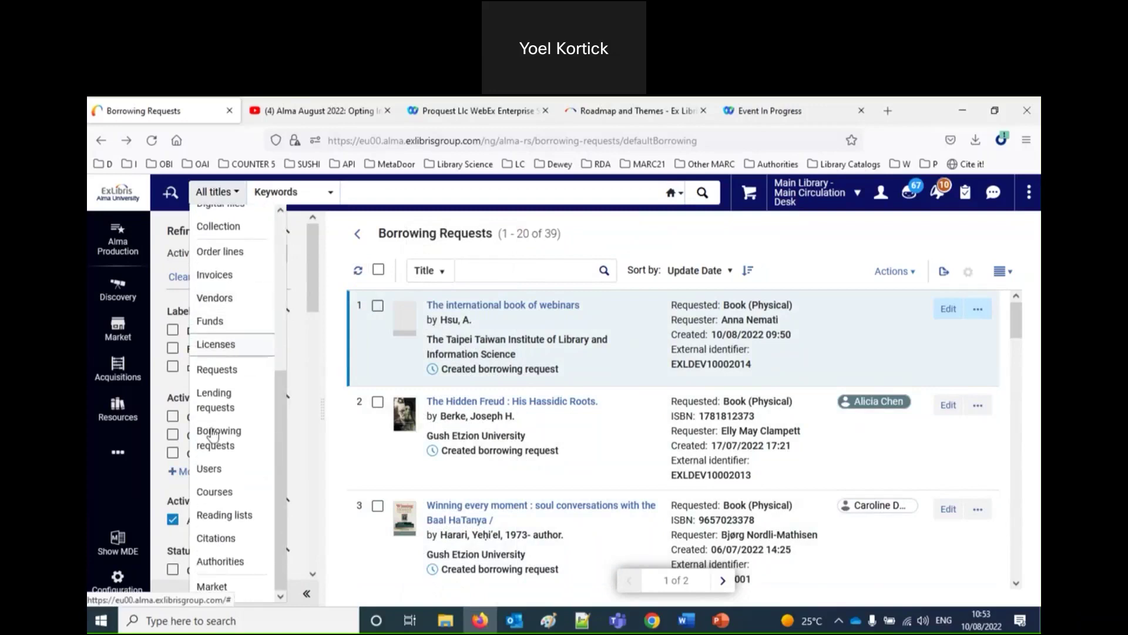
pyautogui.click(217, 439)
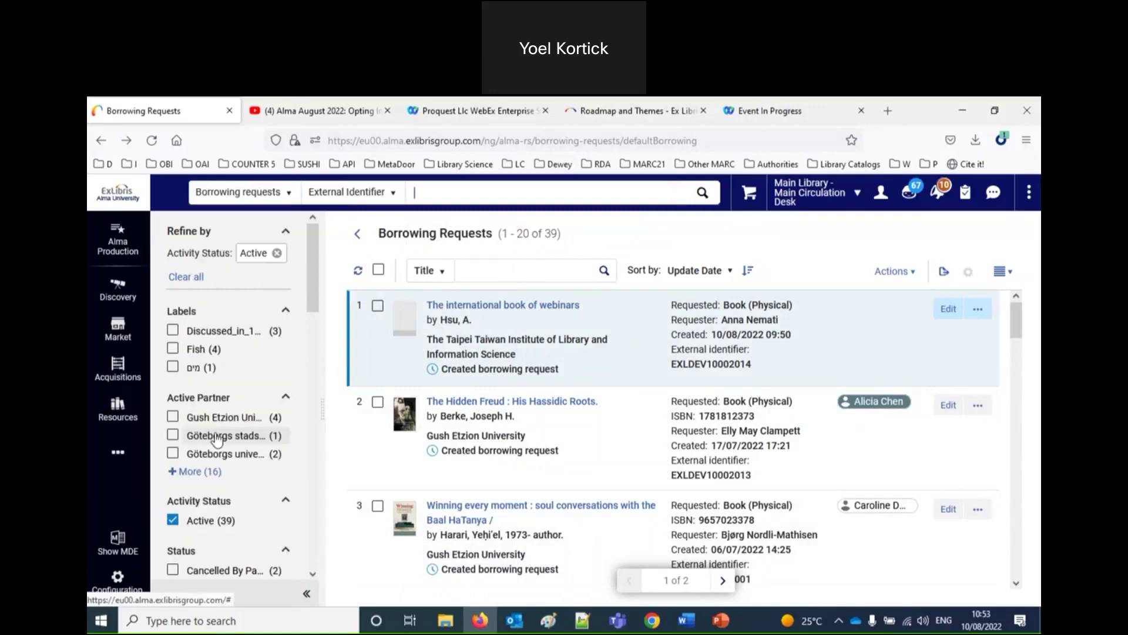
pyautogui.click(350, 194)
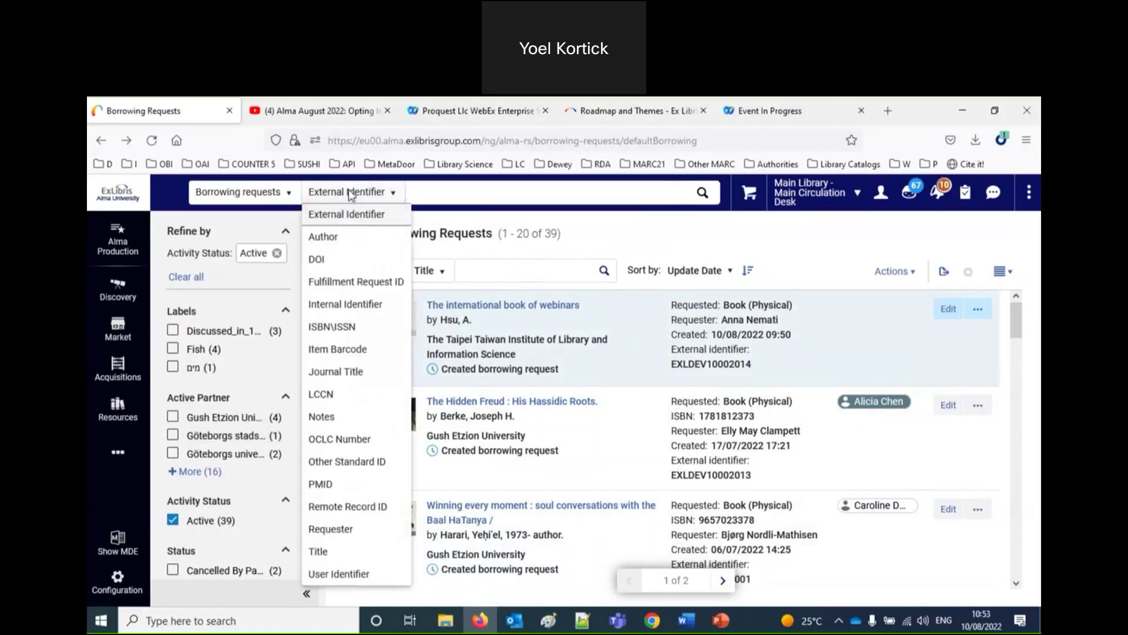
pyautogui.click(325, 550)
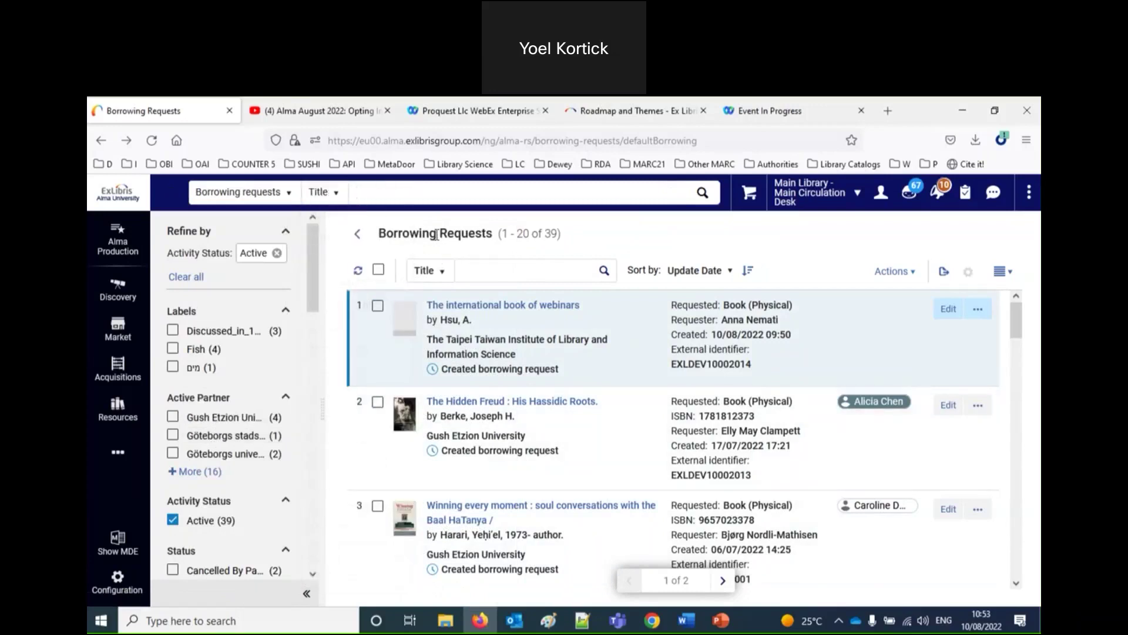
pyautogui.write('atlas')
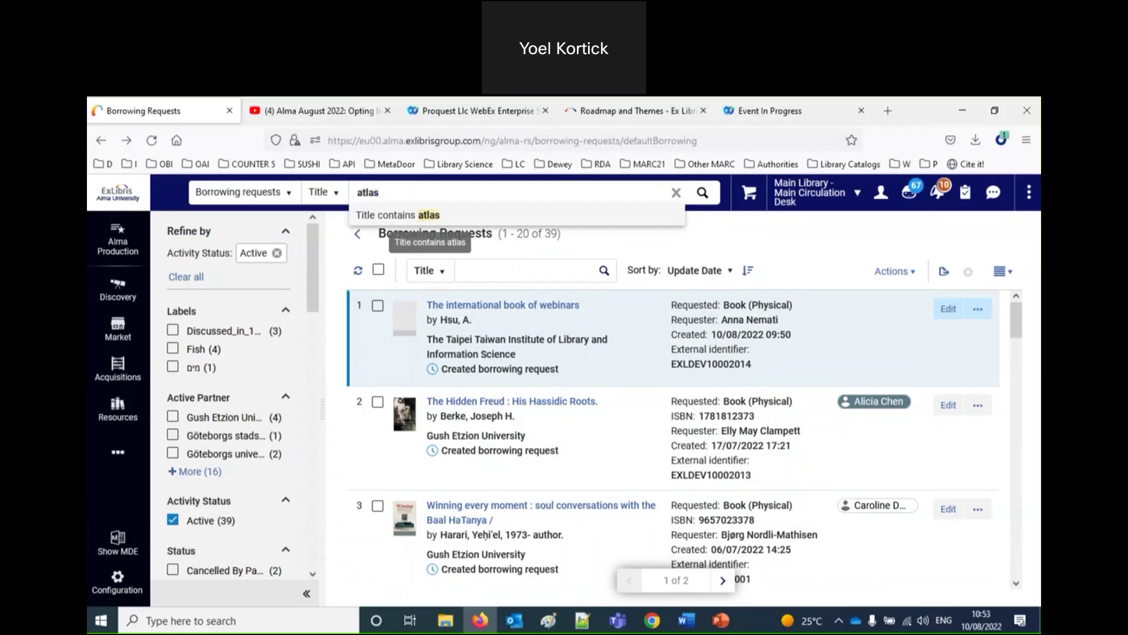
pyautogui.press('Return')
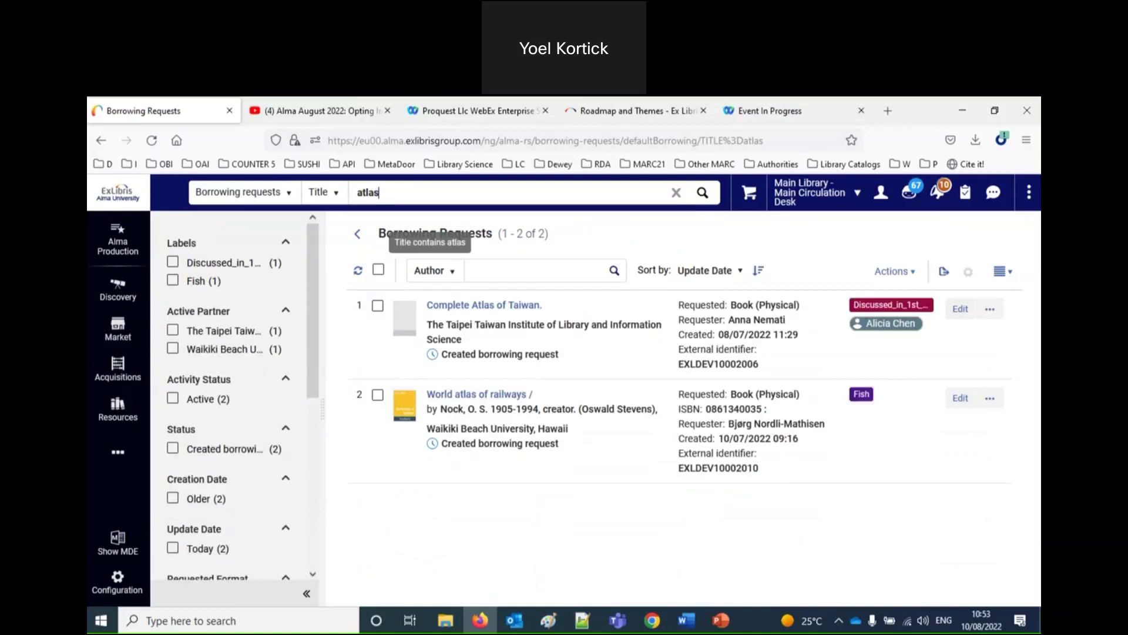
# Clear the global search term and reopen the Borrowing Requests list from Fulfillment.
pyautogui.click(676, 193)
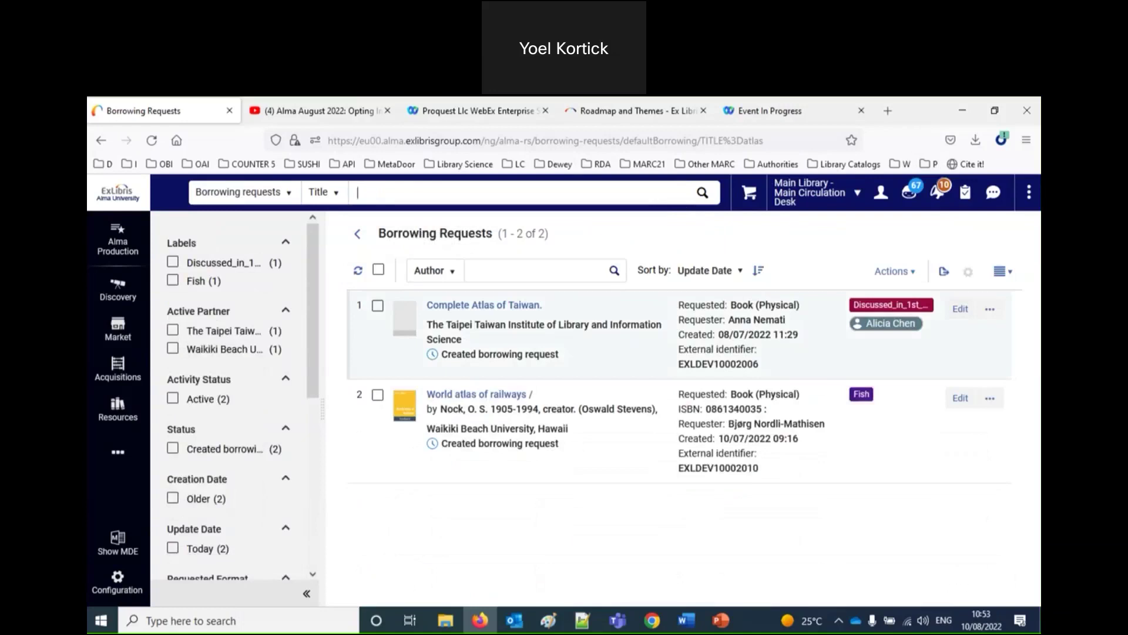
pyautogui.click(117, 454)
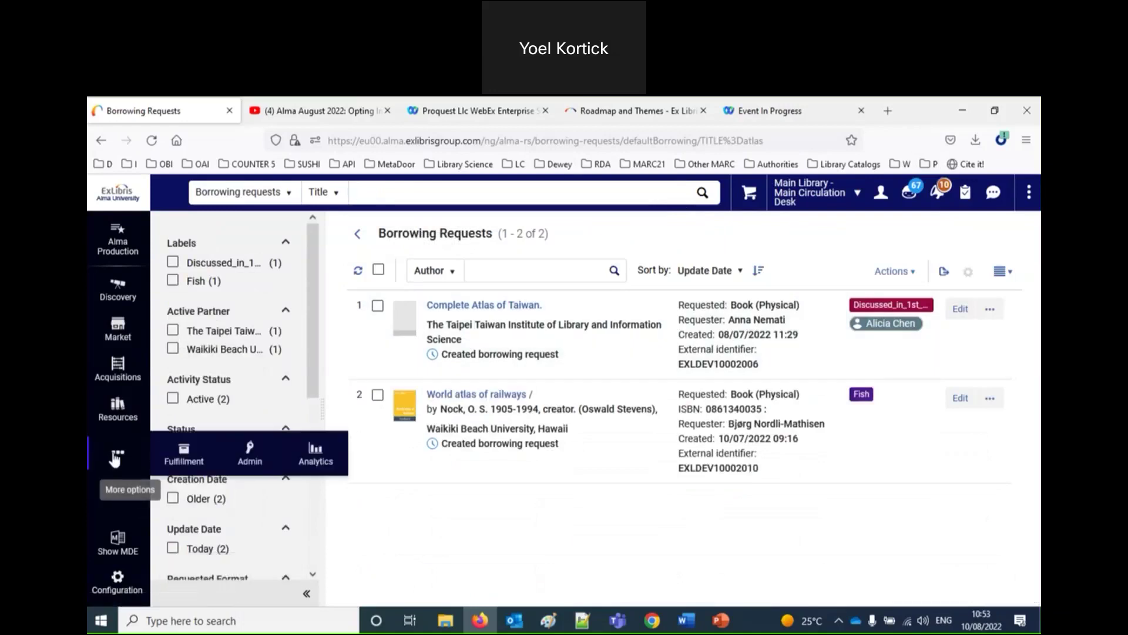
pyautogui.click(183, 456)
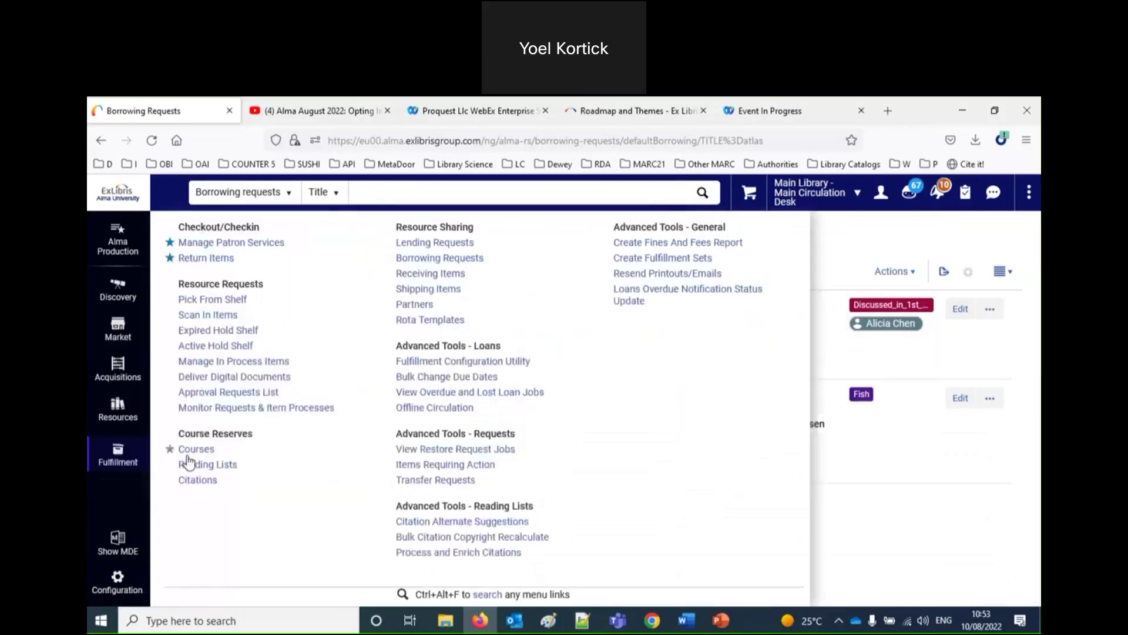
pyautogui.click(427, 264)
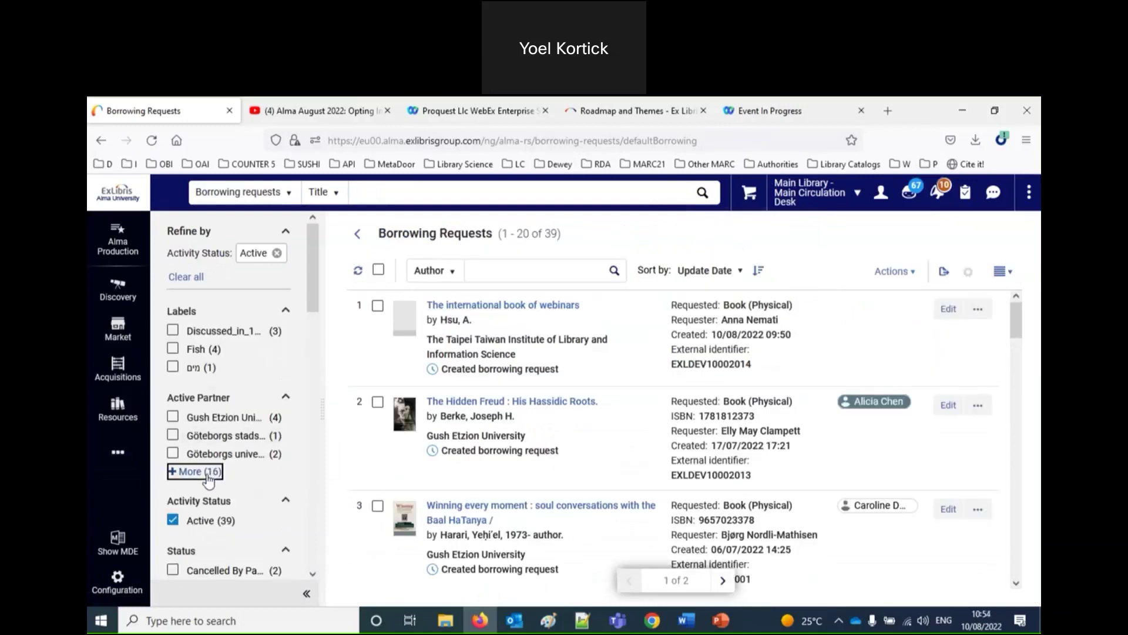
# Filter the list by three active partners: Kaohsiung (Taiwan) Center, Pescadores Islands University Taiwan and The Taipei Taiwan Institute.
pyautogui.click(208, 472)
pyautogui.scroll(-3, 305, 497)
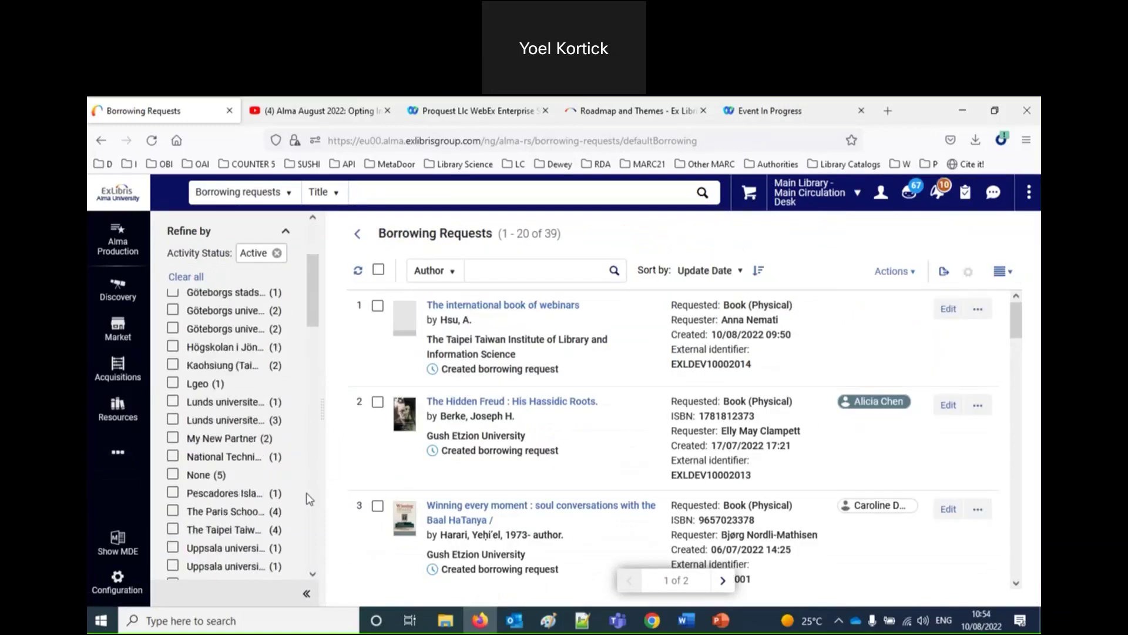
pyautogui.click(173, 529)
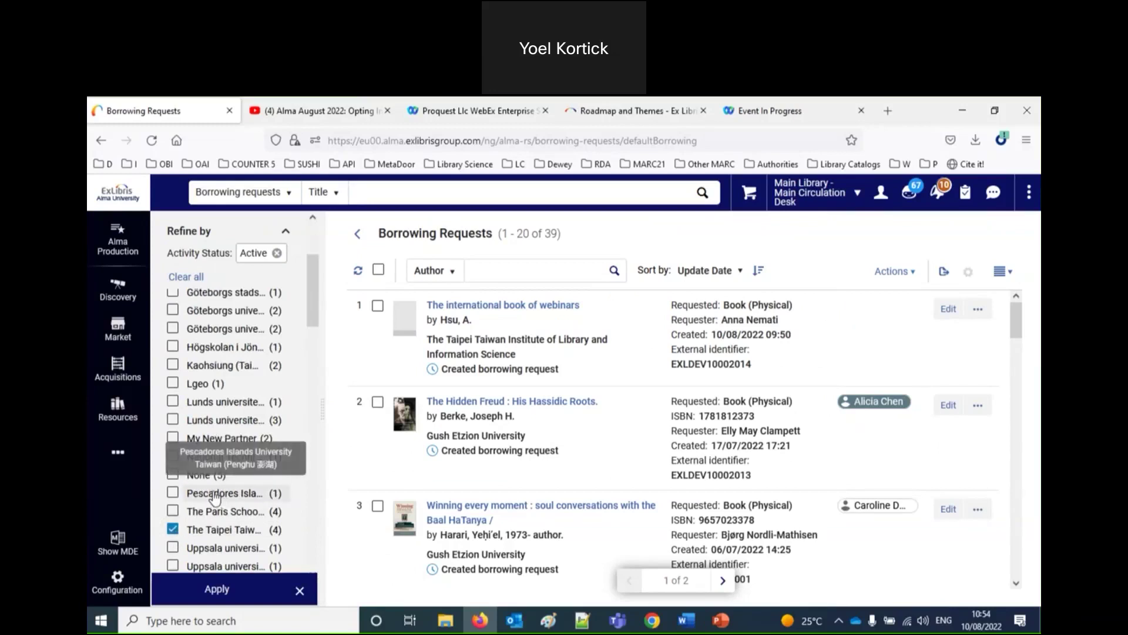
pyautogui.click(173, 494)
pyautogui.scroll(-2, 224, 506)
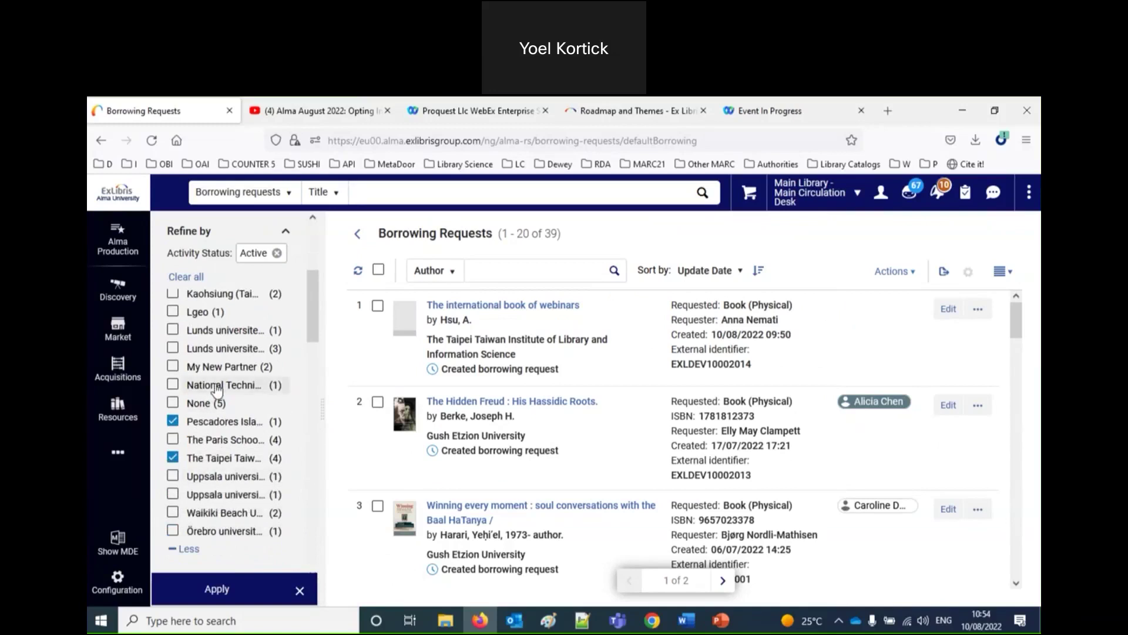
pyautogui.click(173, 385)
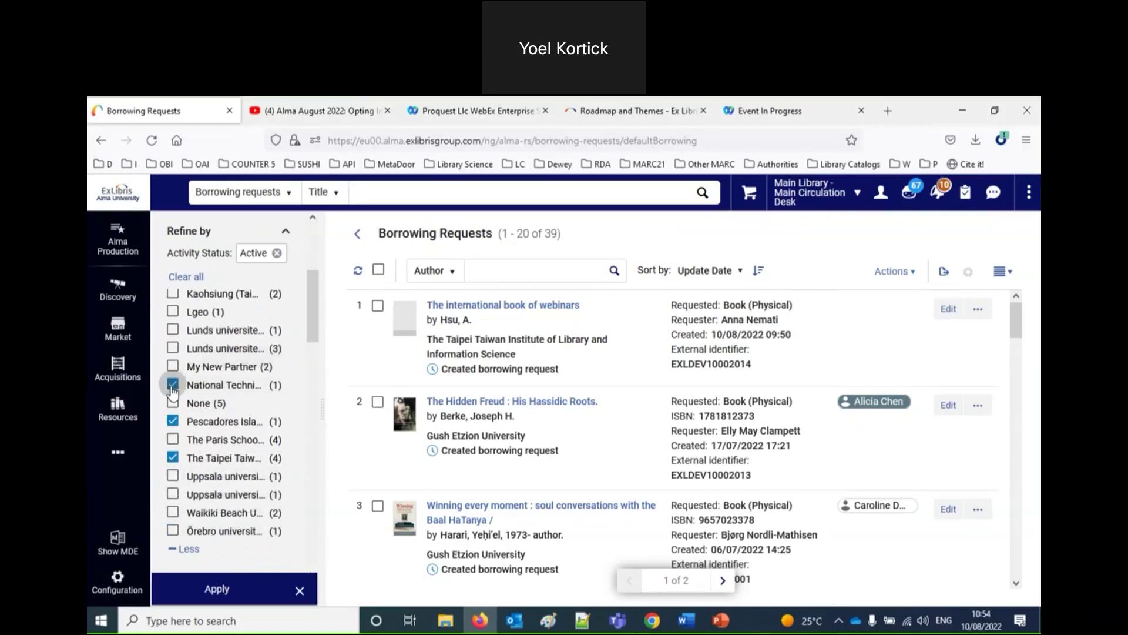
pyautogui.click(172, 293)
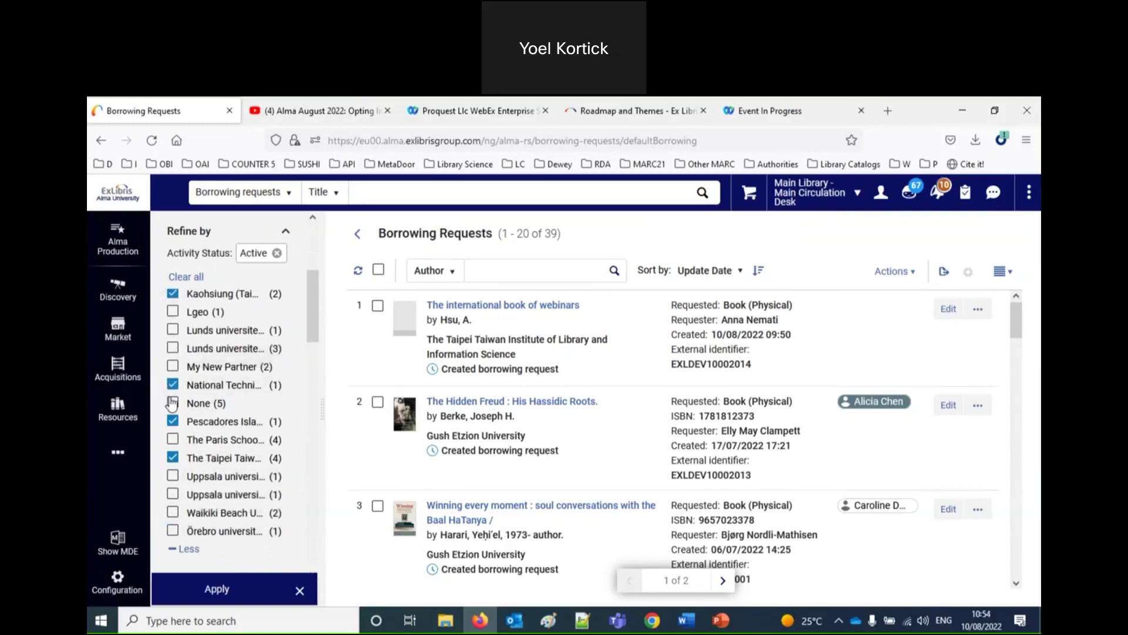
pyautogui.click(172, 385)
pyautogui.click(226, 590)
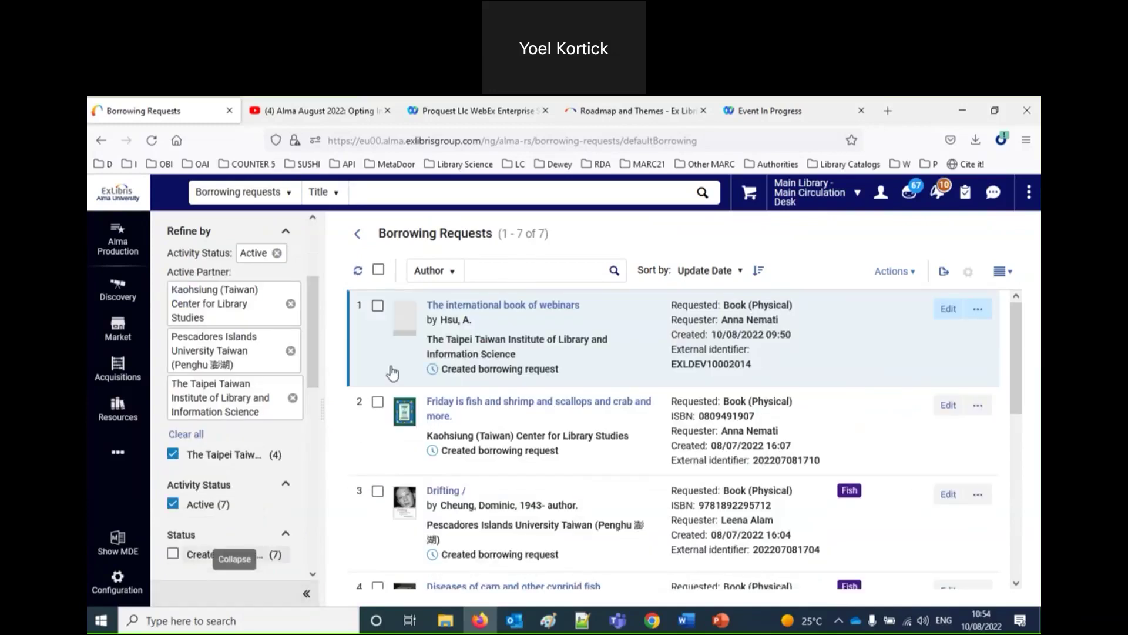
# Search within the partner-filtered borrowing requests by title for "atlas".
pyautogui.click(435, 271)
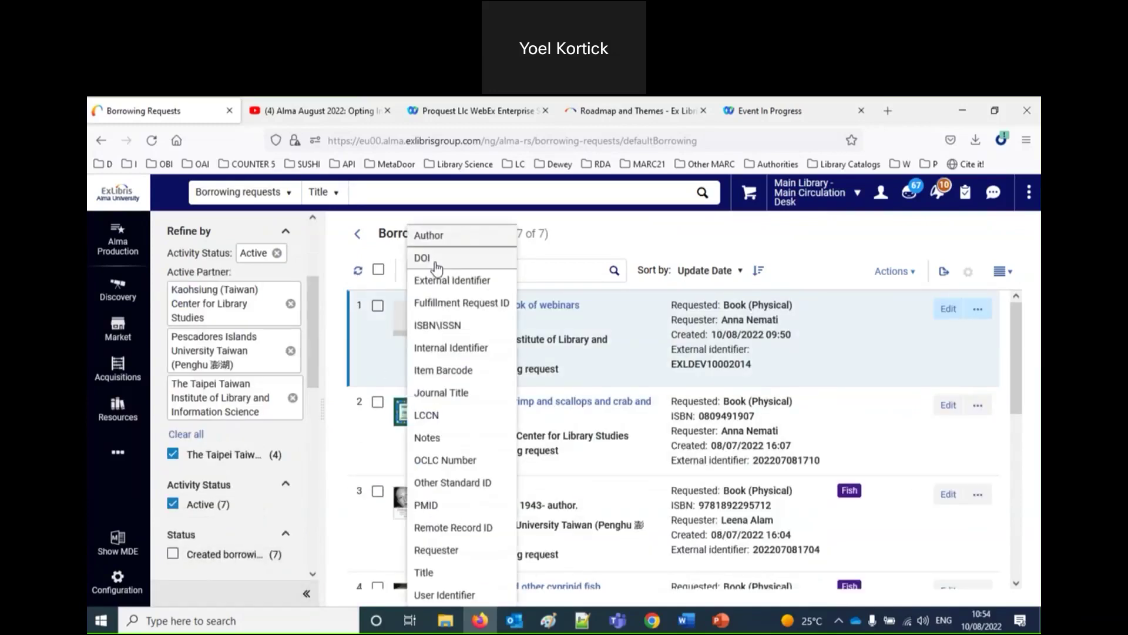
pyautogui.click(433, 571)
pyautogui.click(495, 271)
pyautogui.write('atlas')
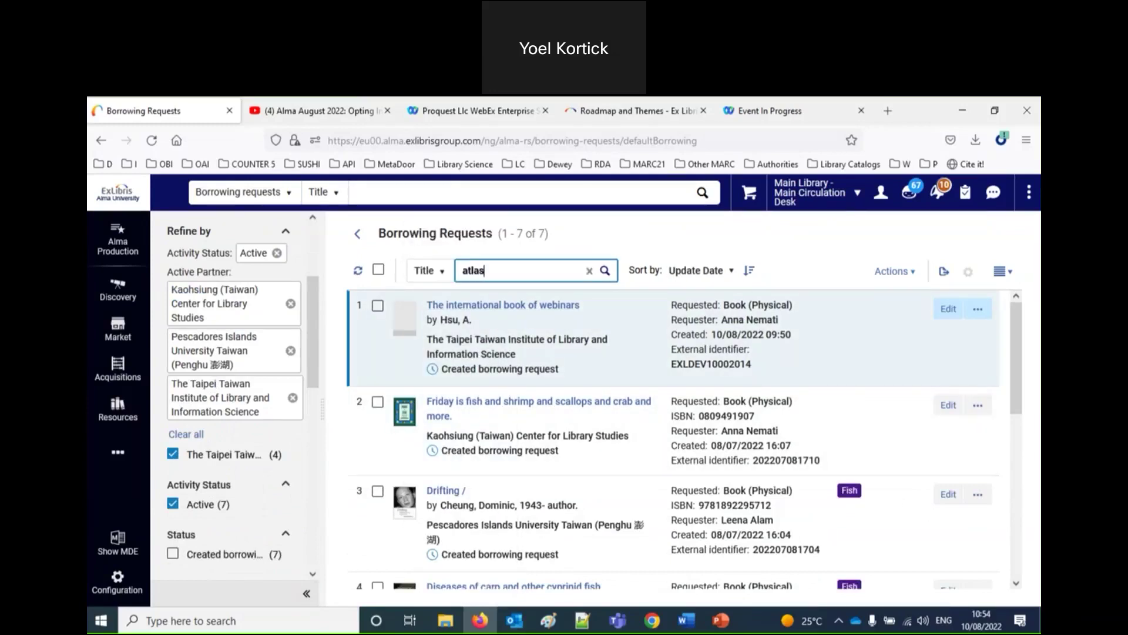
pyautogui.press('Return')
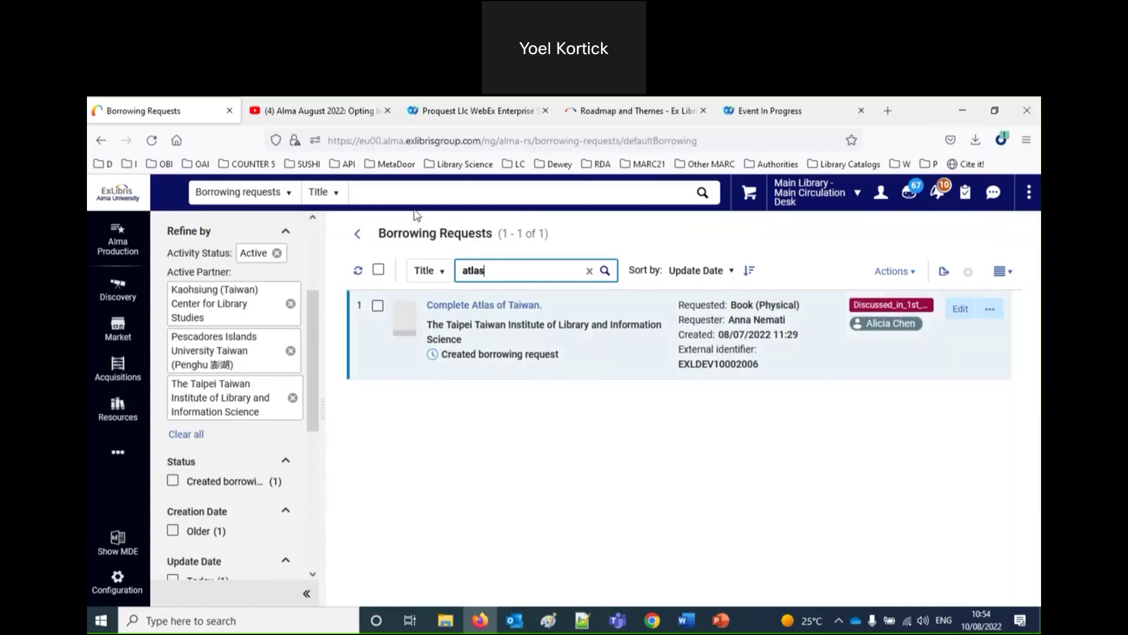
# Repeat the global borrowing requests search by title for "atlas", outside the partner filters.
pyautogui.click(403, 196)
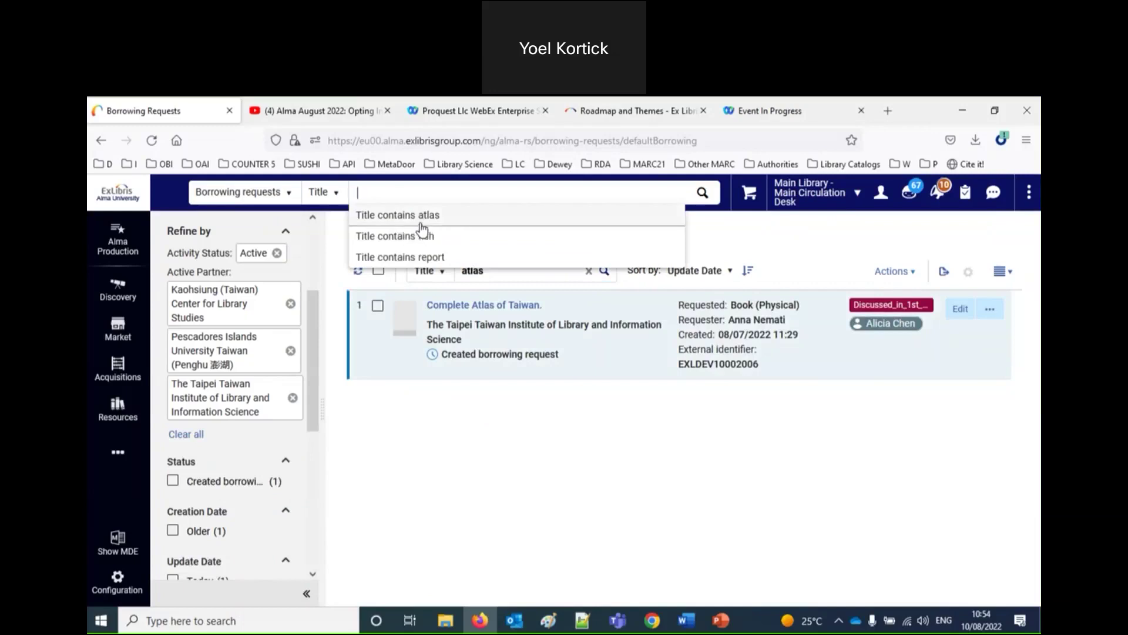
pyautogui.click(852, 242)
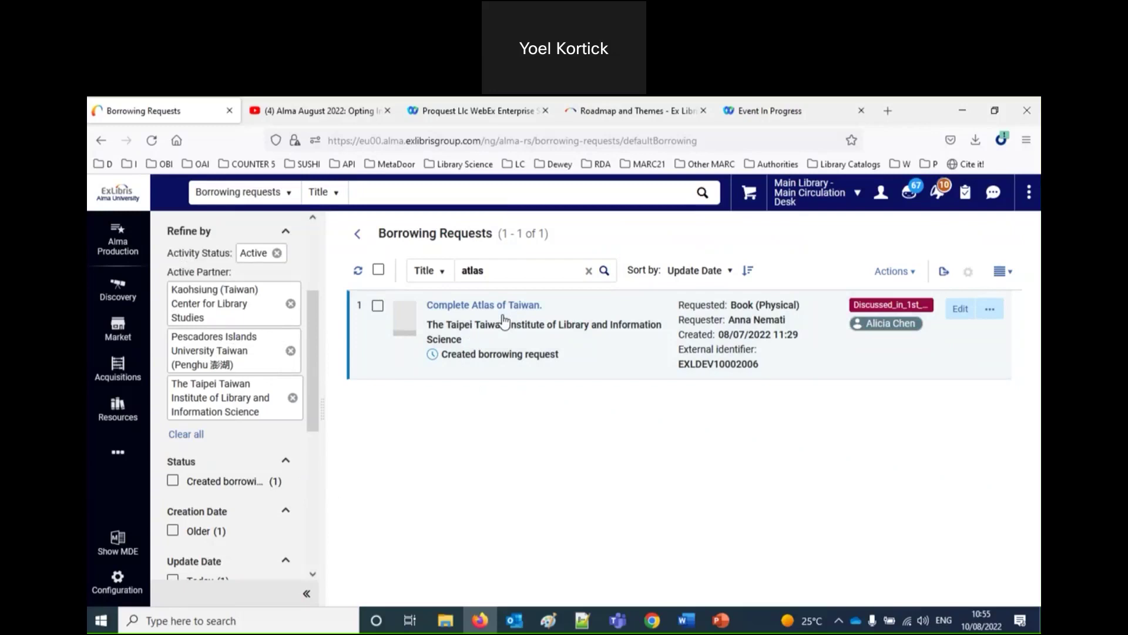
pyautogui.click(397, 193)
pyautogui.write('atlas')
pyautogui.press('Return')
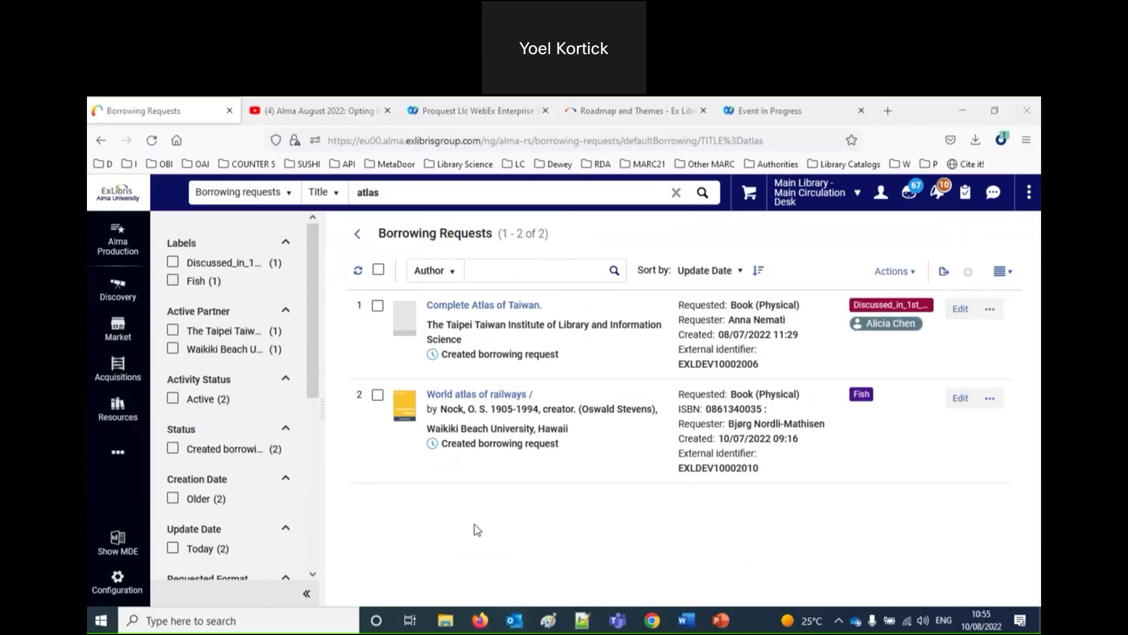
# Return to the home page and open the Borrowing Requests list again from Fulfillment.
pyautogui.click(477, 529)
pyautogui.click(136, 192)
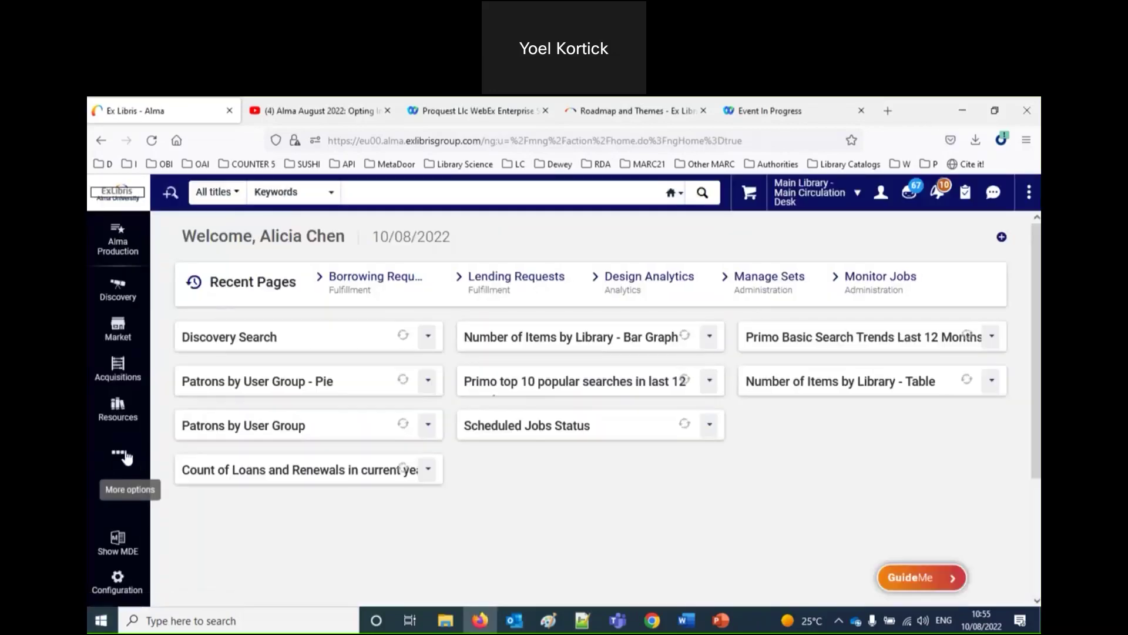
pyautogui.click(126, 457)
pyautogui.click(184, 458)
pyautogui.click(404, 257)
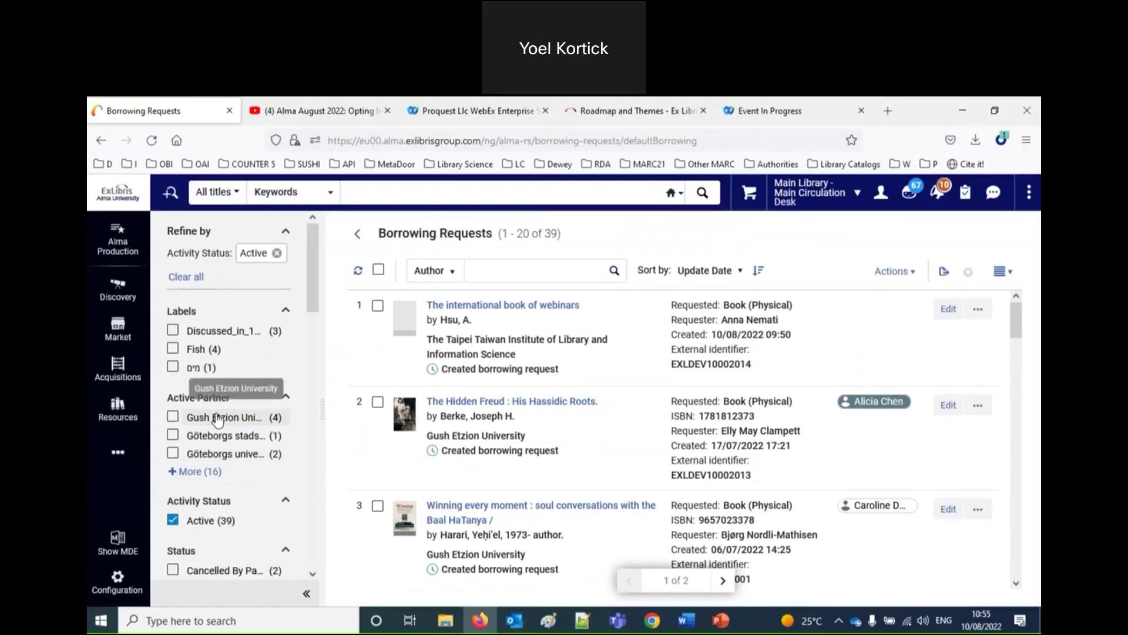
# Search within the active borrowing requests list by title for "atlas".
pyautogui.click(431, 270)
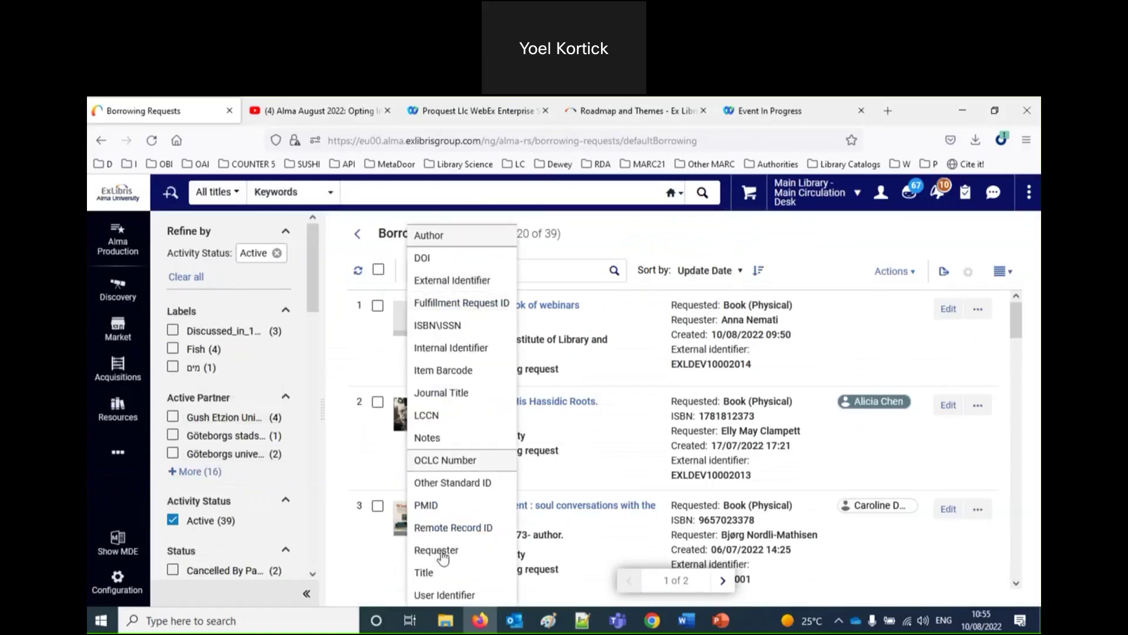
pyautogui.click(441, 573)
pyautogui.click(493, 278)
pyautogui.write('atlas')
pyautogui.press('Return')
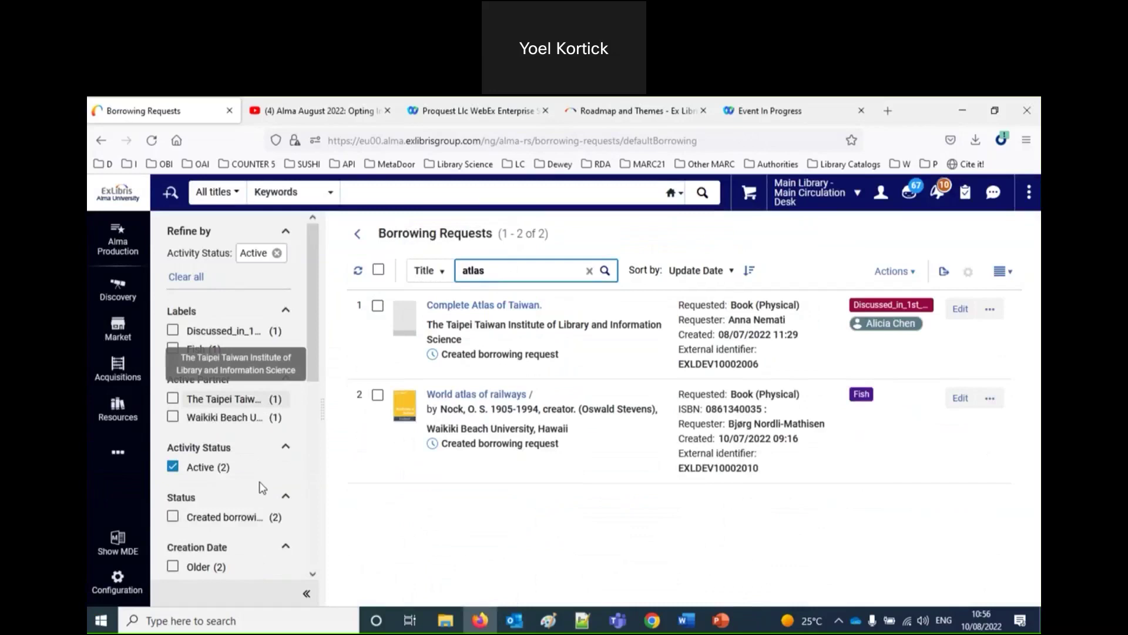
# Narrow the atlas results to status Created borrowing request and active partner The Taipei Taiwan Institute of Library and Information Science.
pyautogui.scroll(-1, 271, 492)
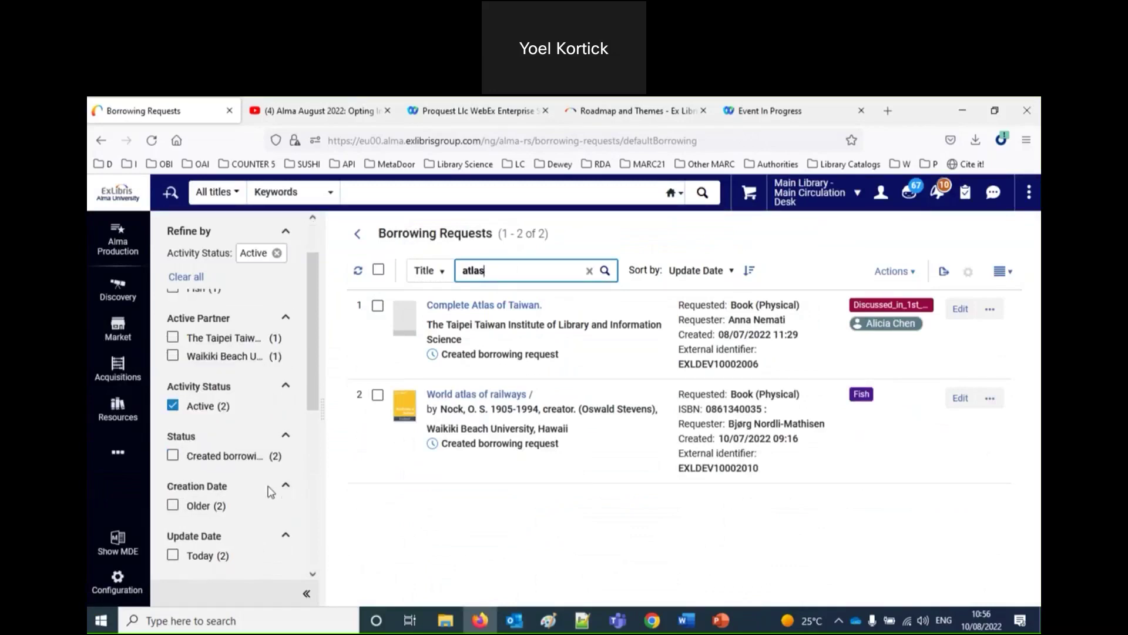
pyautogui.click(232, 447)
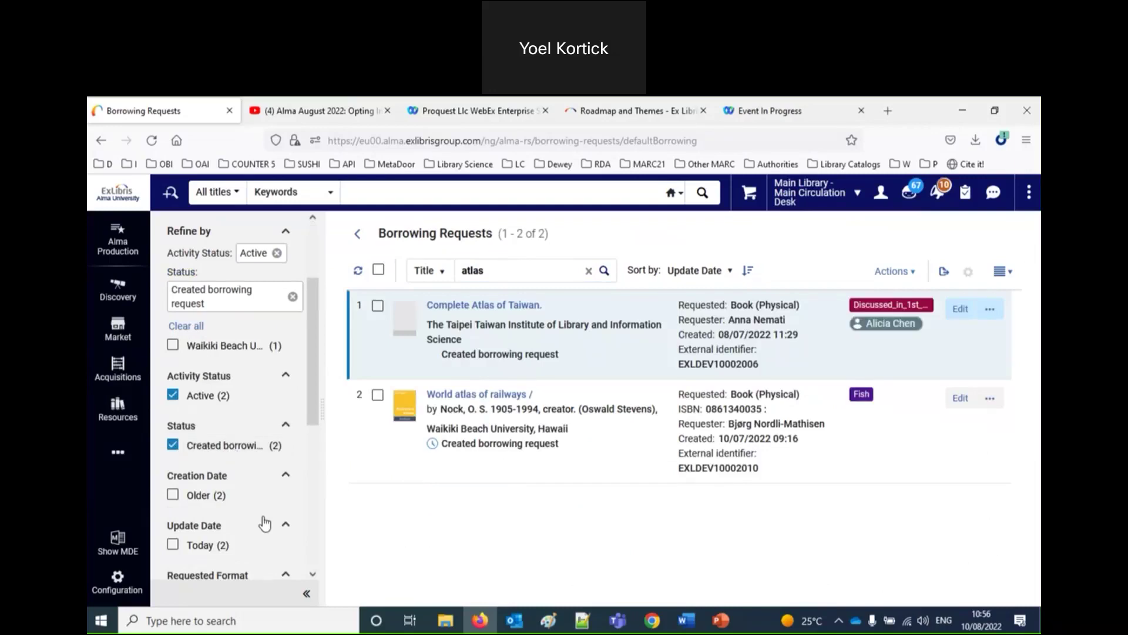
pyautogui.scroll(2, 264, 523)
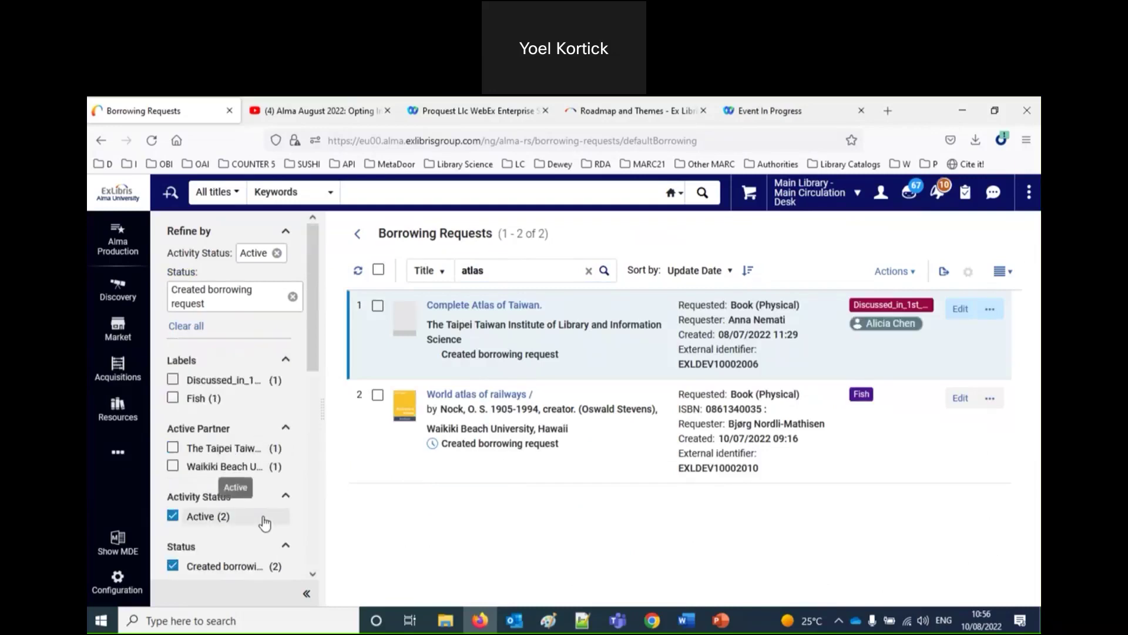
pyautogui.click(222, 449)
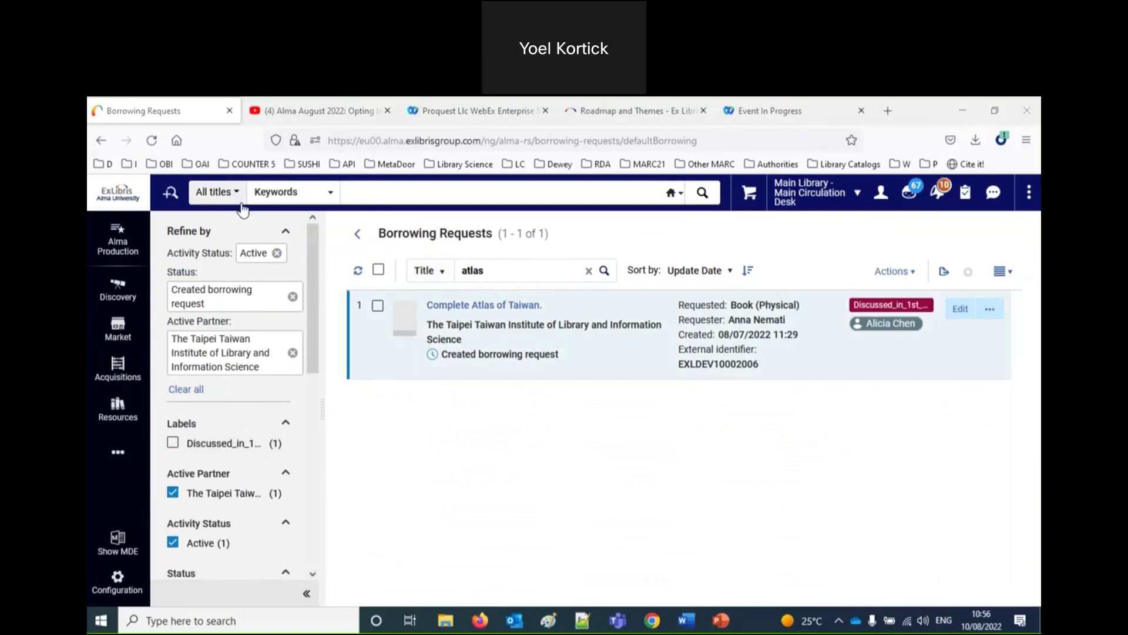
# Set the global search to Borrowing requests and compare its searchable fields with those offered by the in-list search.
pyautogui.click(212, 197)
pyautogui.scroll(-1, 247, 553)
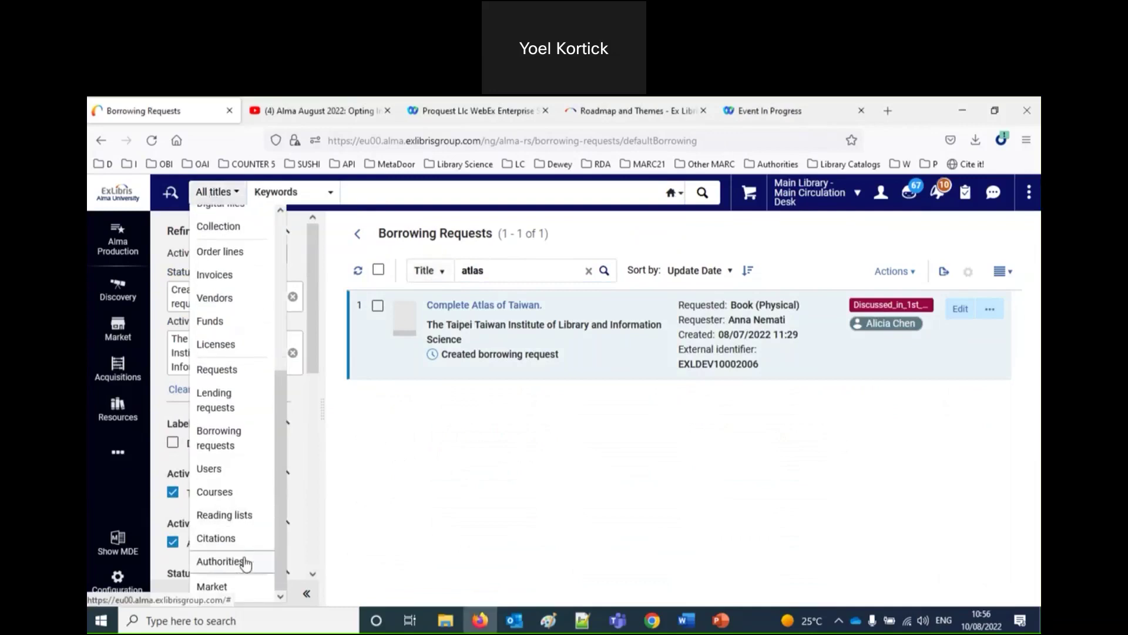
pyautogui.scroll(4, 237, 395)
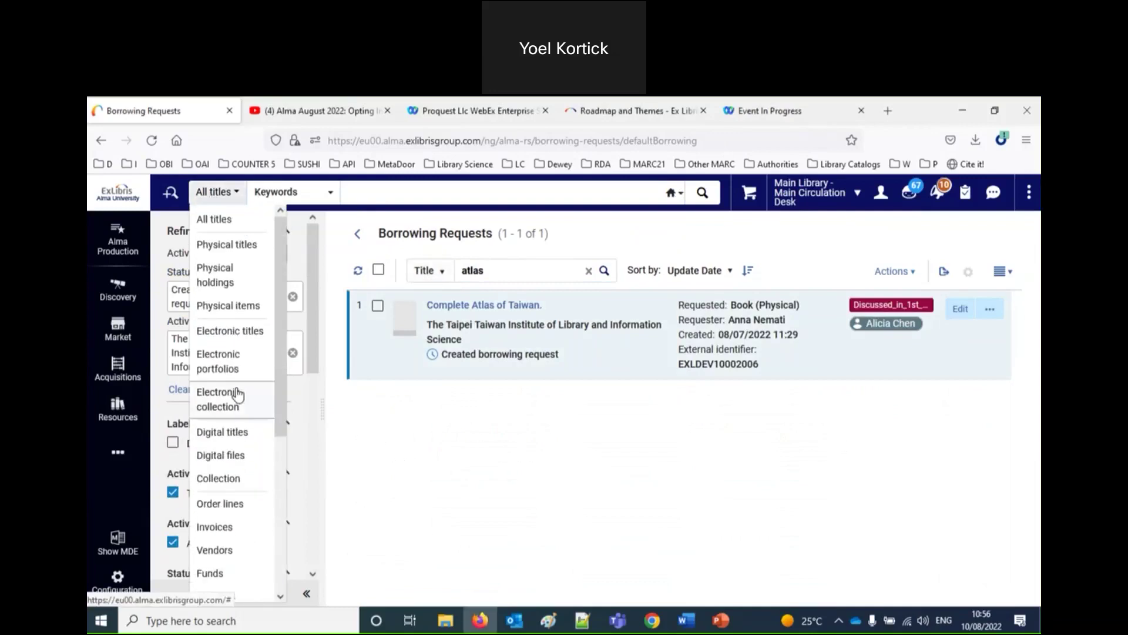
pyautogui.scroll(-2, 237, 395)
pyautogui.scroll(2, 238, 395)
pyautogui.scroll(-6, 238, 395)
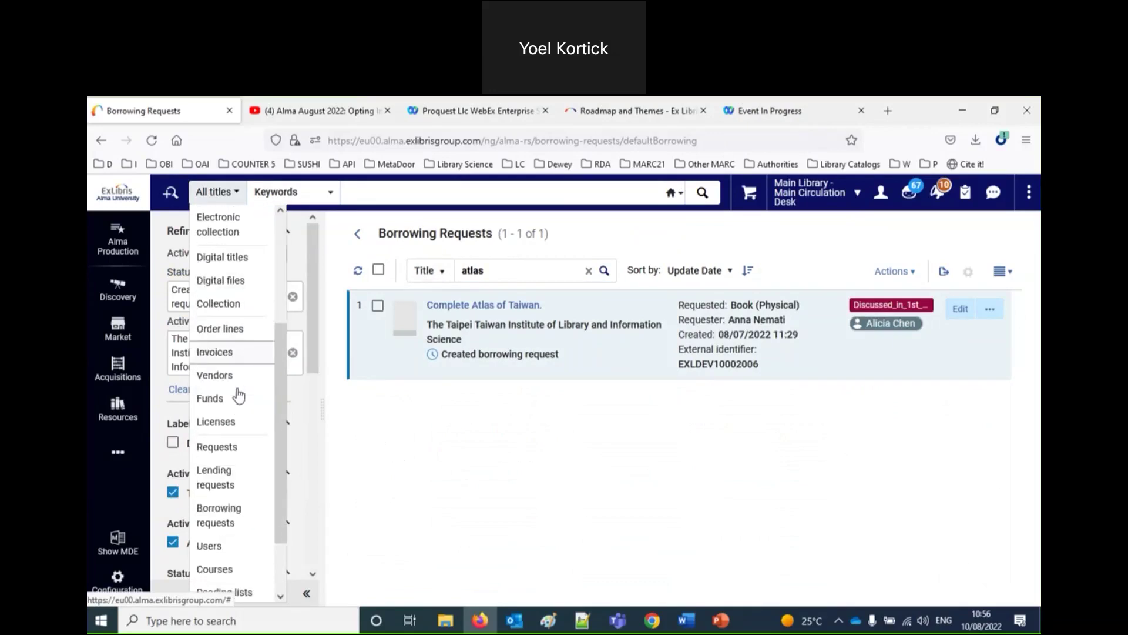
pyautogui.click(236, 462)
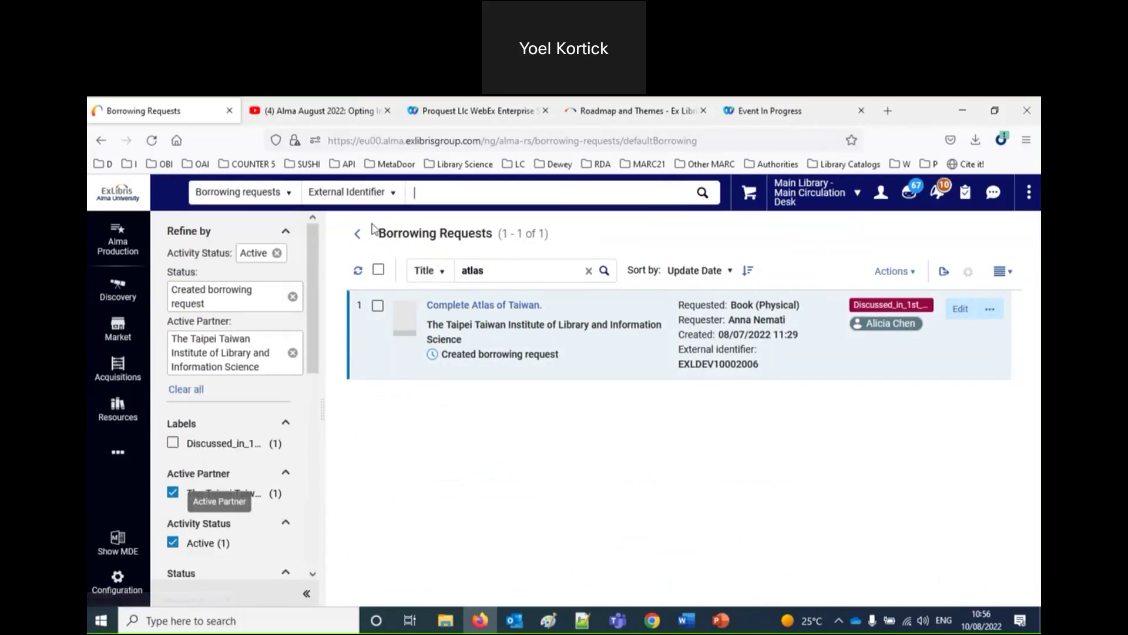
pyautogui.click(344, 193)
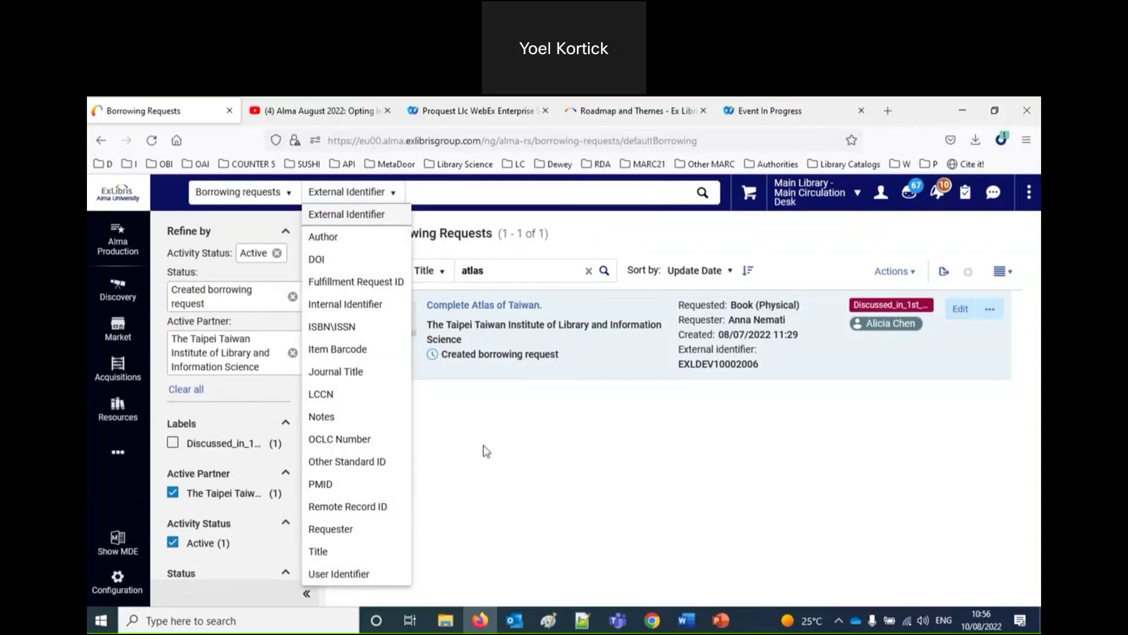
pyautogui.click(442, 344)
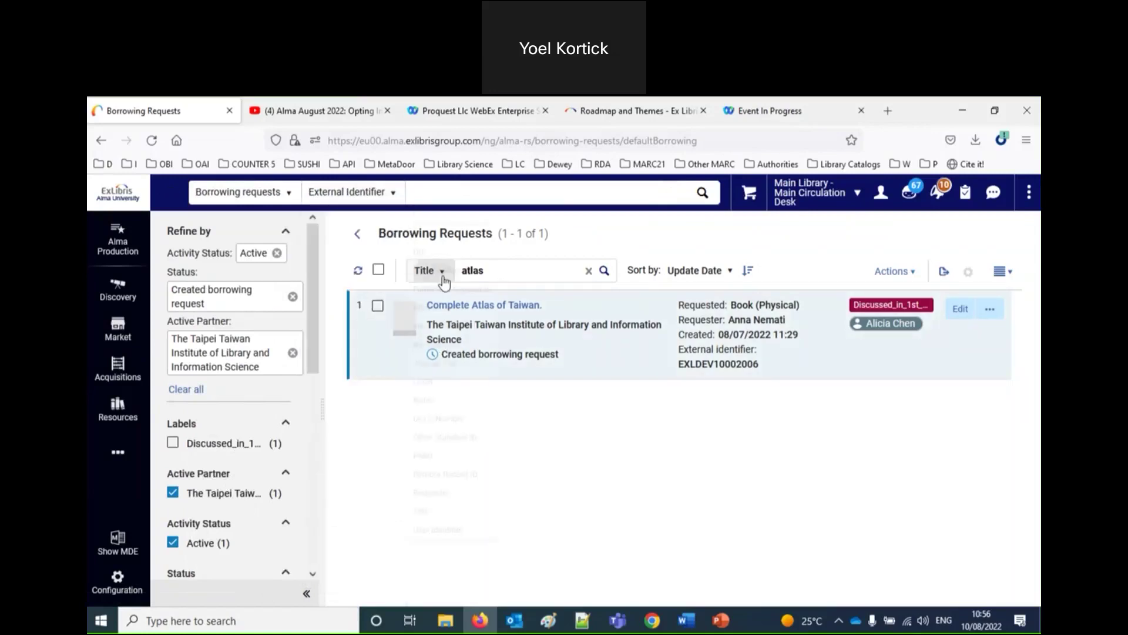
pyautogui.click(441, 275)
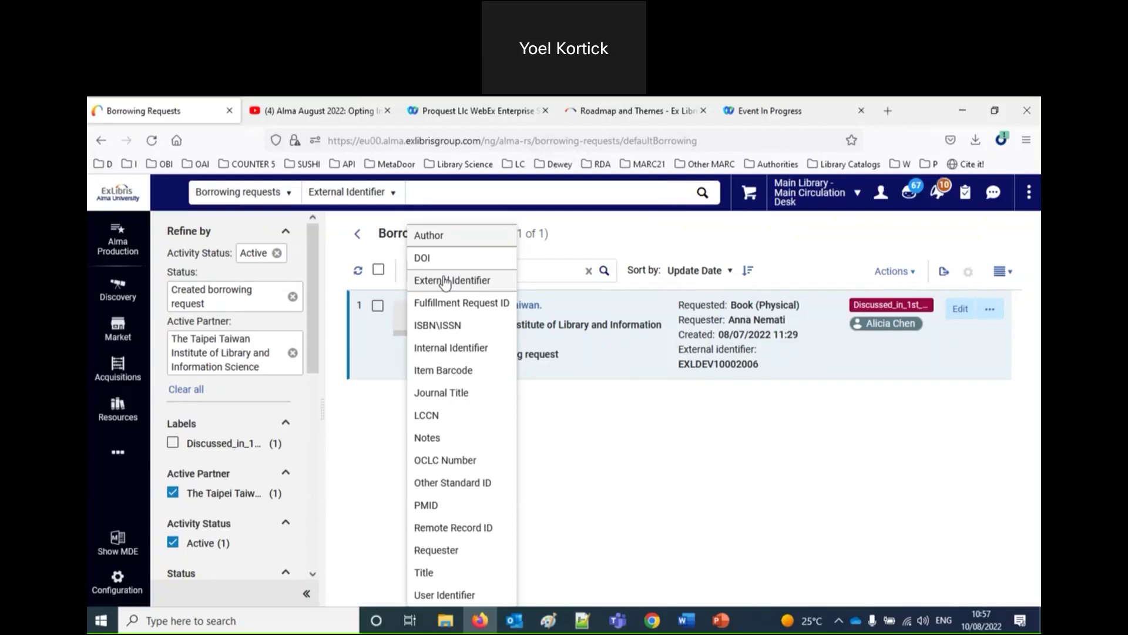
pyautogui.click(161, 195)
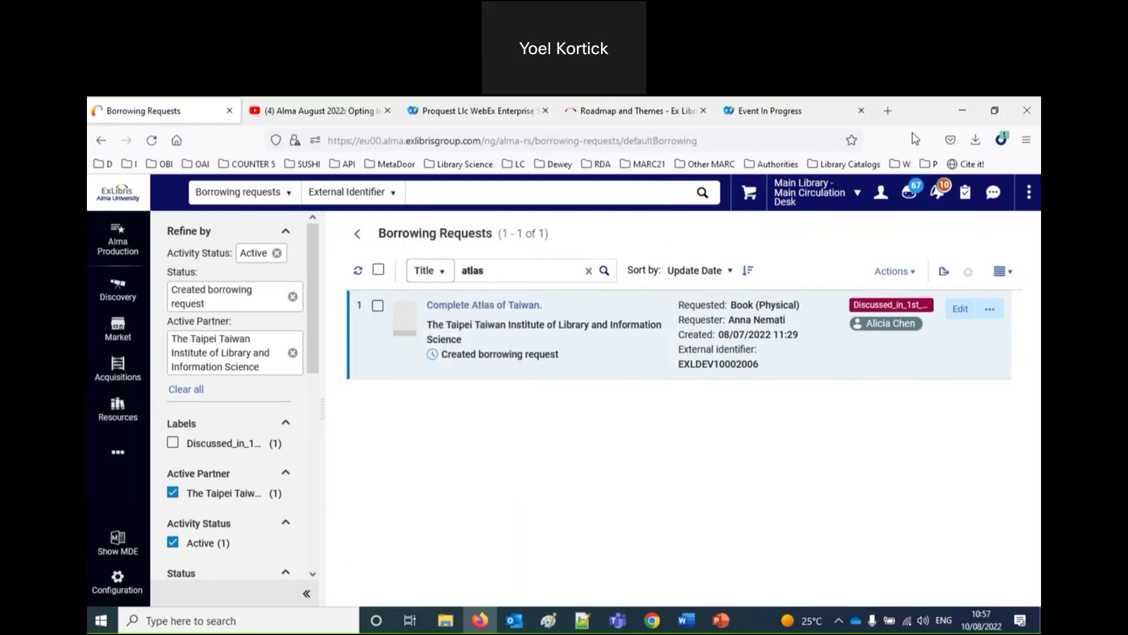
# Return the global search to All titles and, from its advanced search form, change the search scope to Borrowing requests.
pyautogui.click(288, 192)
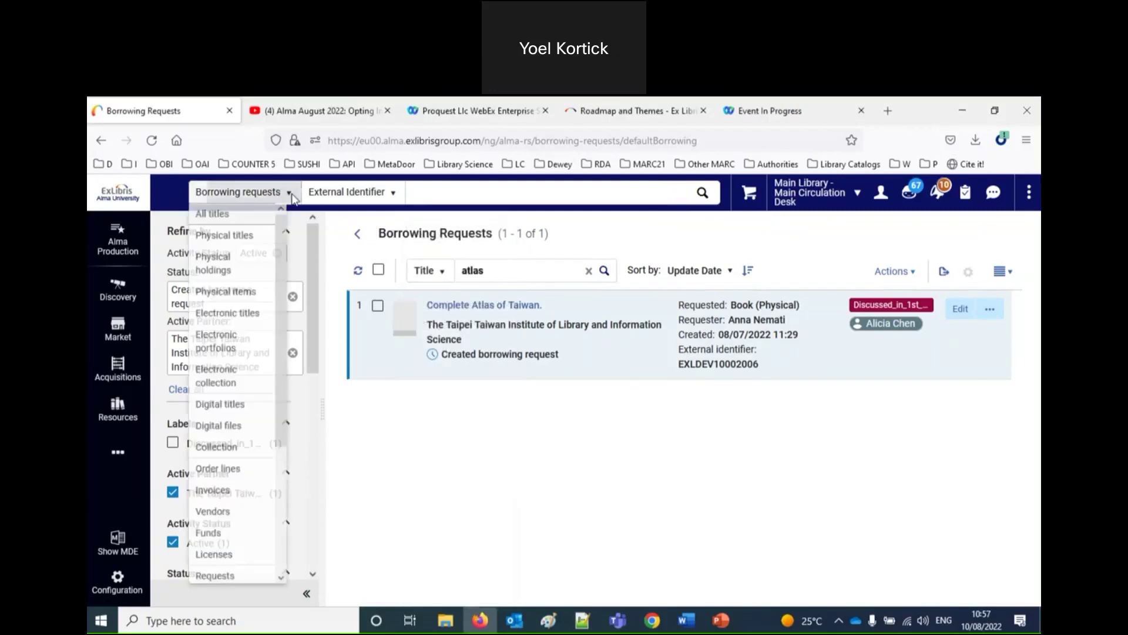
pyautogui.click(221, 215)
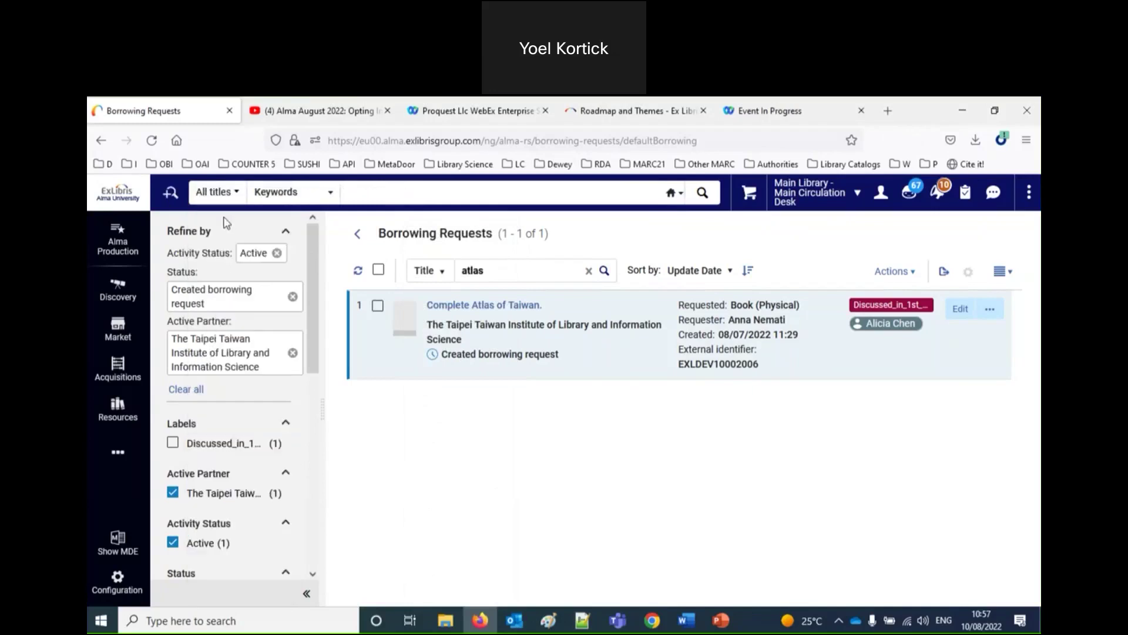
pyautogui.click(171, 194)
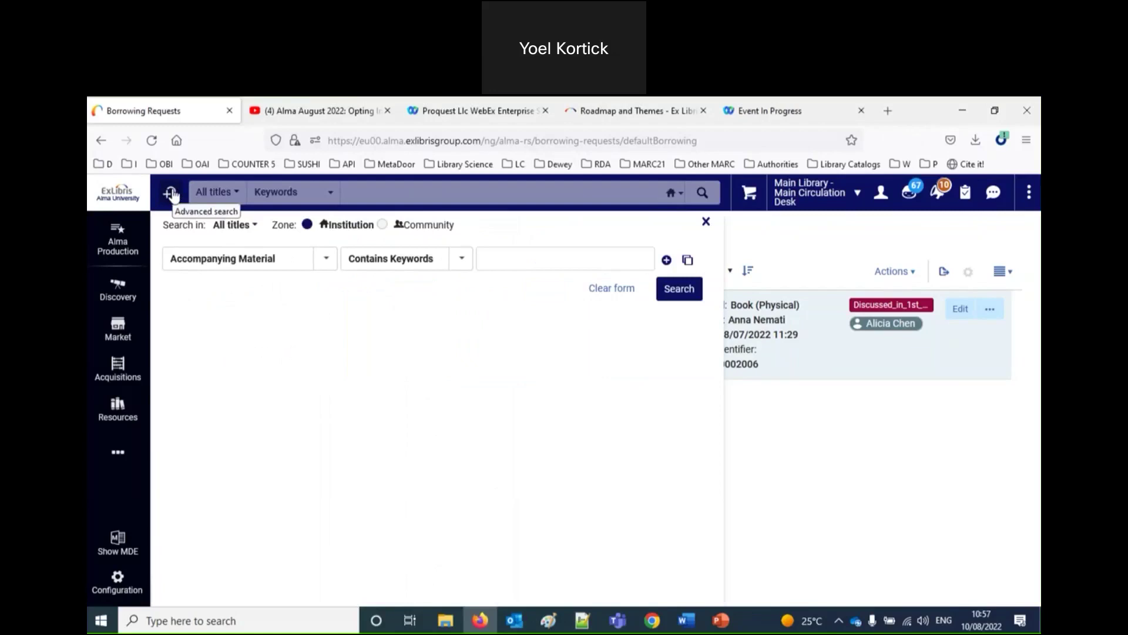
pyautogui.click(252, 226)
pyautogui.moveTo(300, 285); pyautogui.dragTo(304, 392)
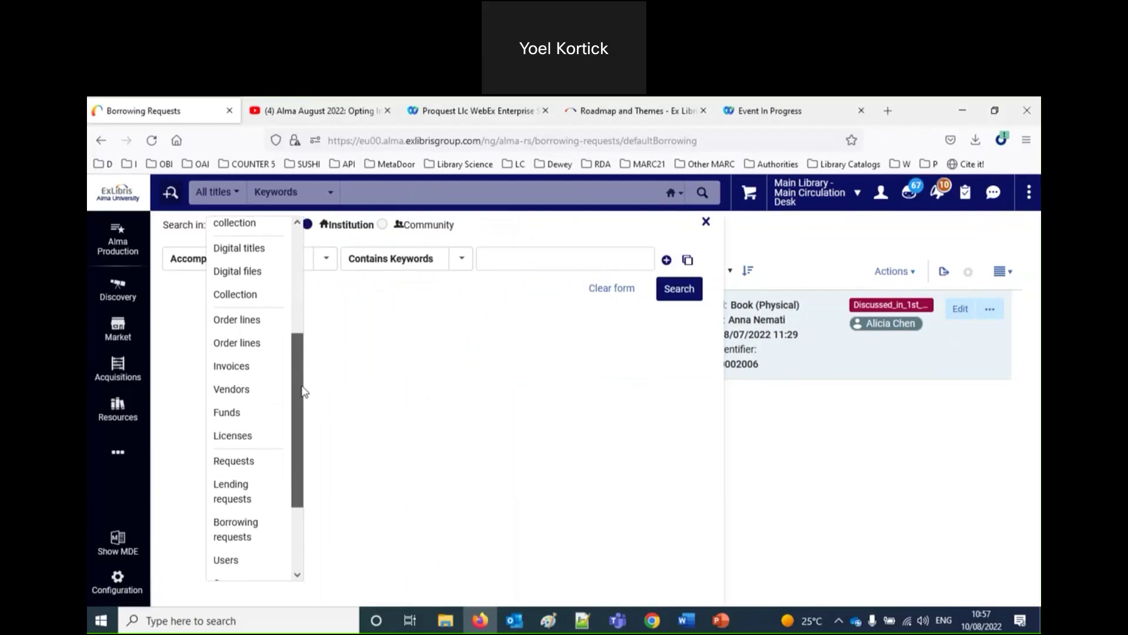
pyautogui.scroll(-1, 221, 485)
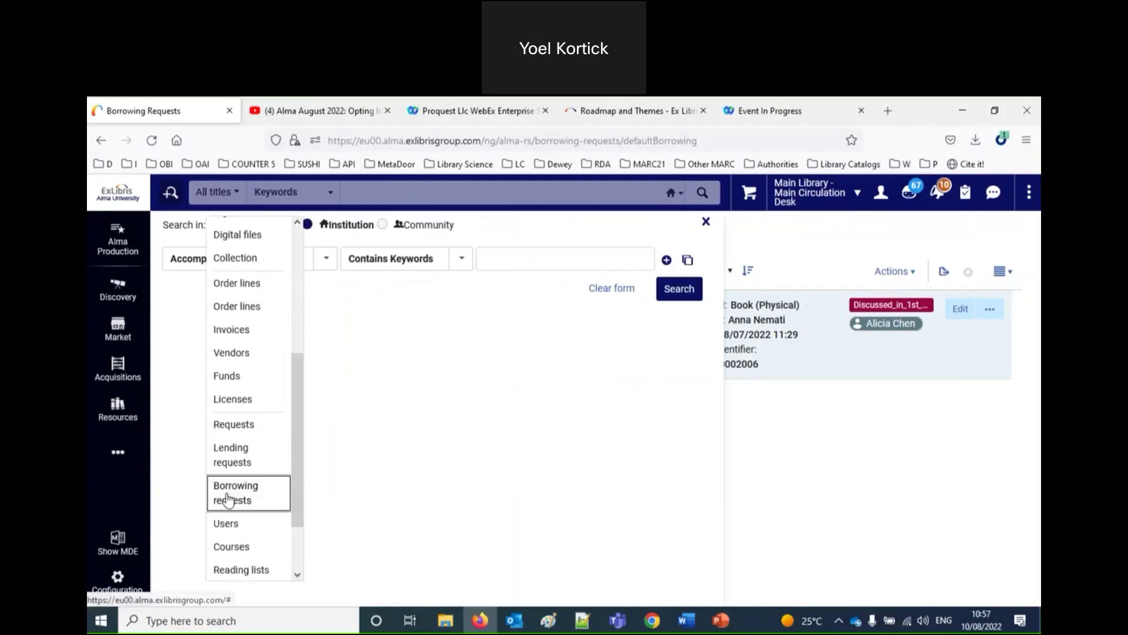
pyautogui.click(229, 499)
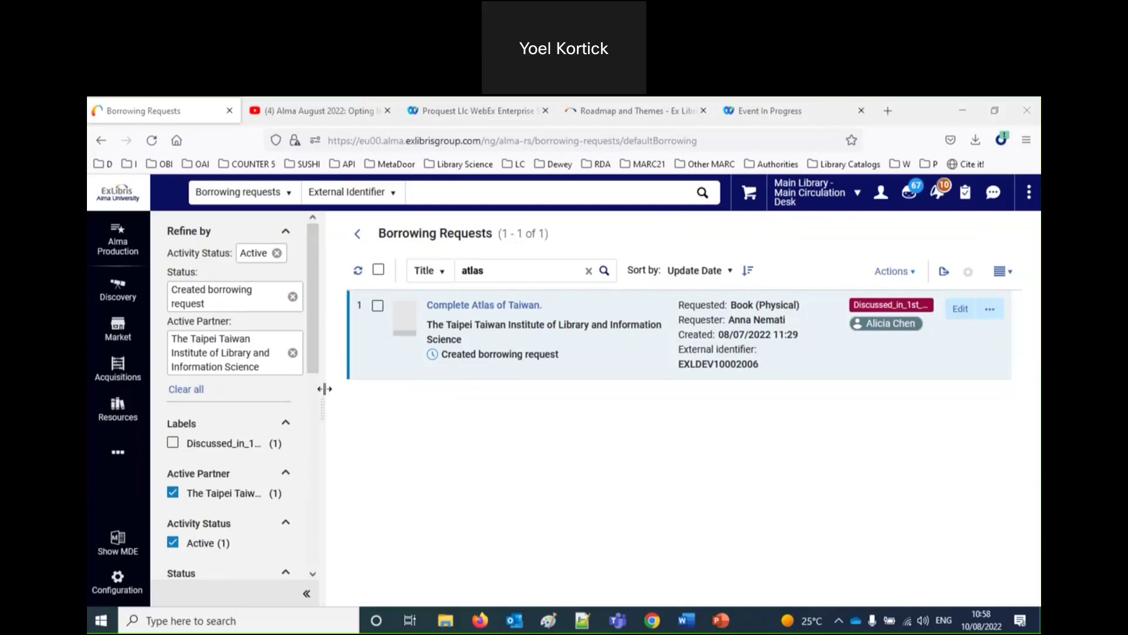
# Widen the facet pane and remove the Created borrowing request status and active partner filters from the atlas results, keeping Activity Status Active.
pyautogui.moveTo(324, 389); pyautogui.dragTo(378, 395)
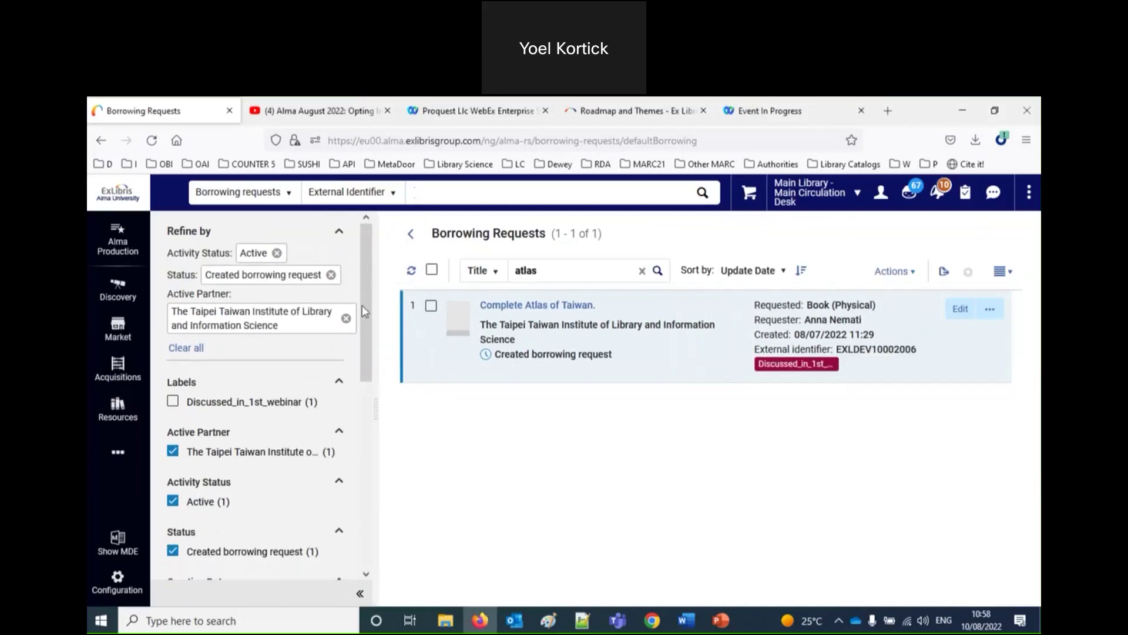
pyautogui.click(331, 274)
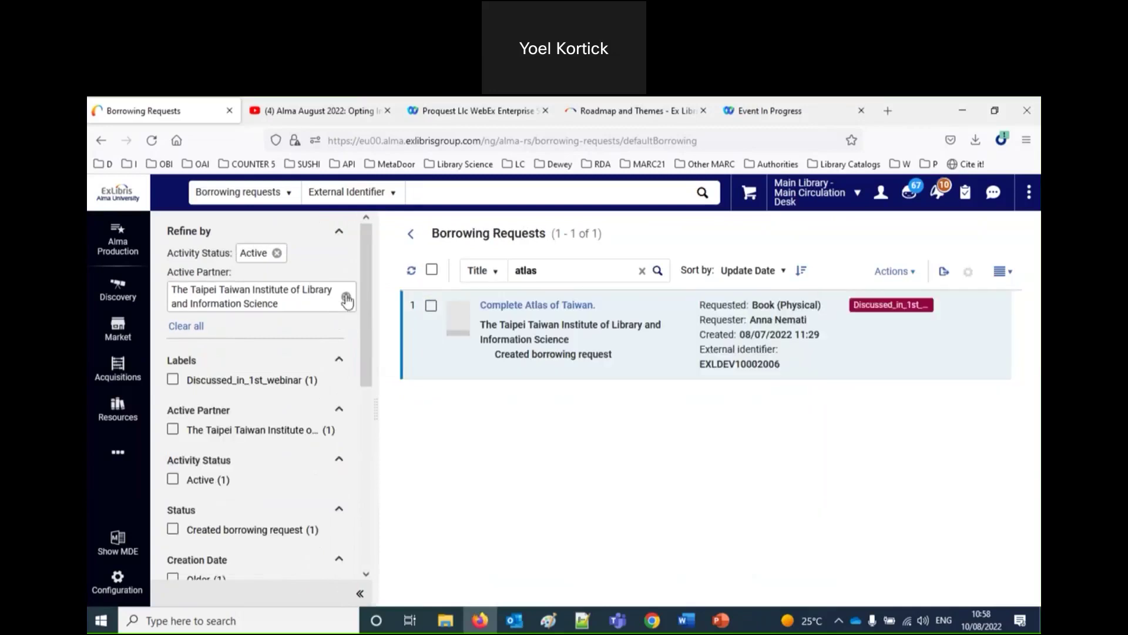
pyautogui.click(346, 301)
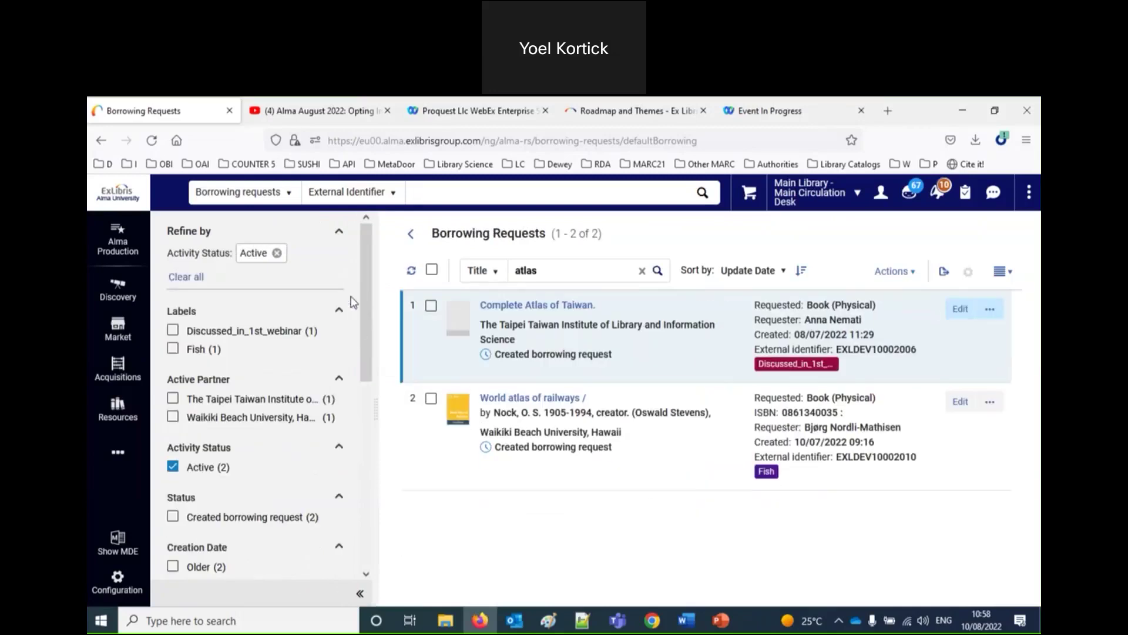
pyautogui.scroll(-5, 324, 387)
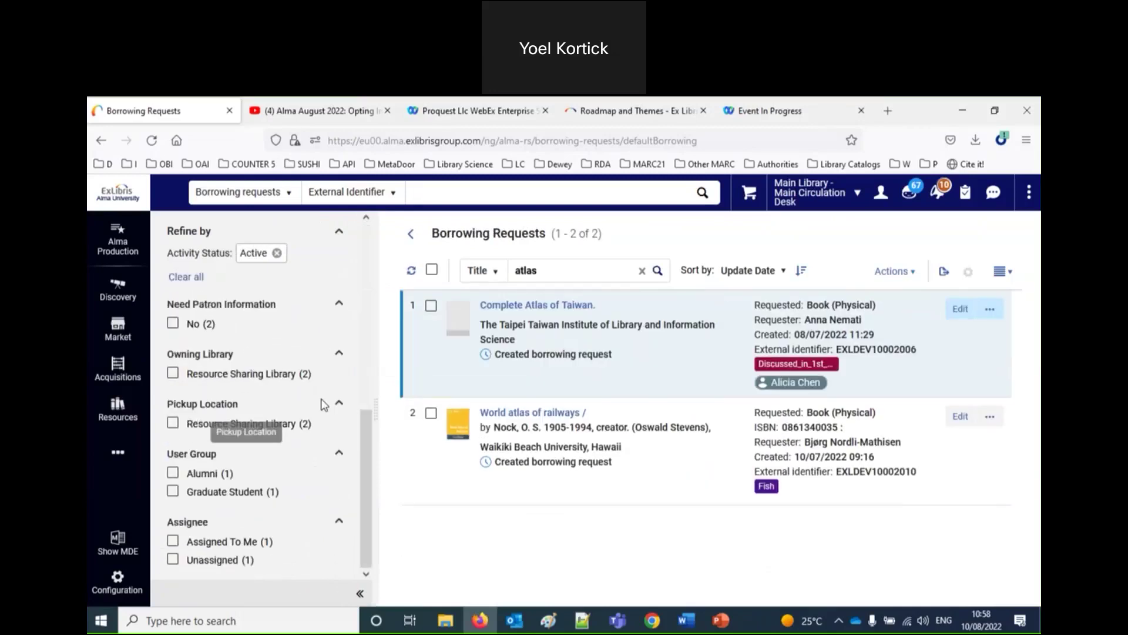
pyautogui.scroll(5, 271, 529)
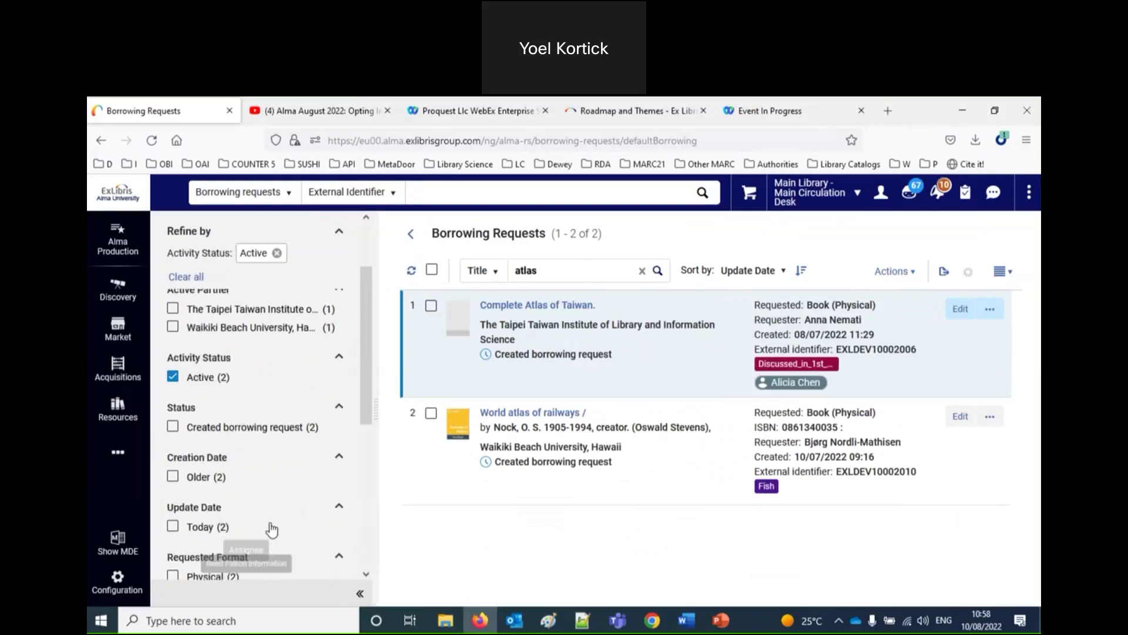
pyautogui.scroll(2, 272, 529)
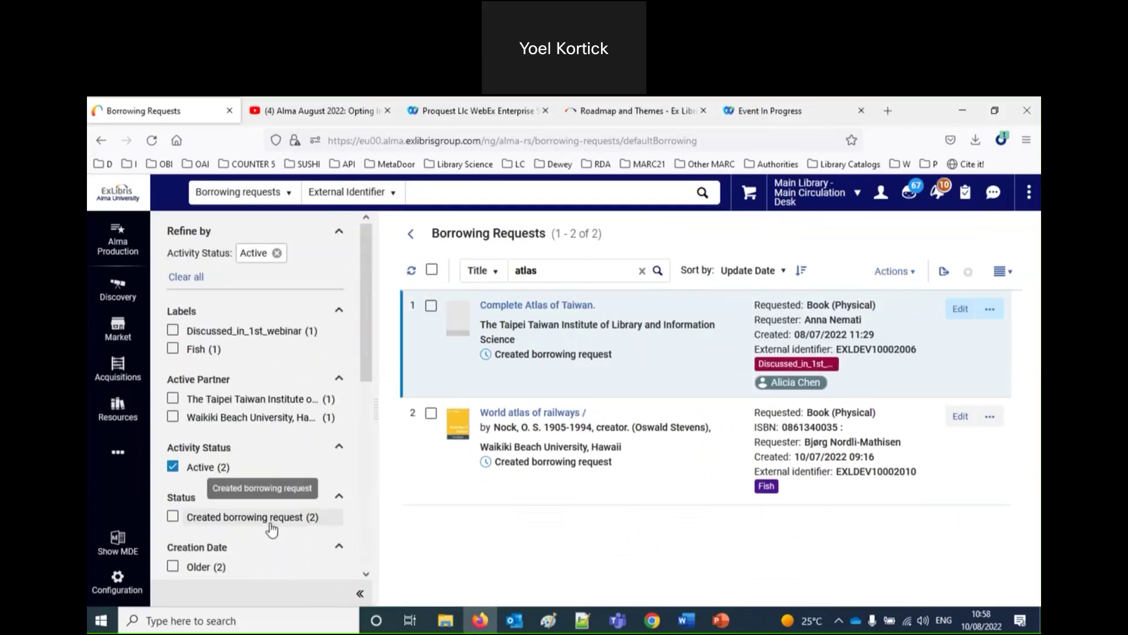